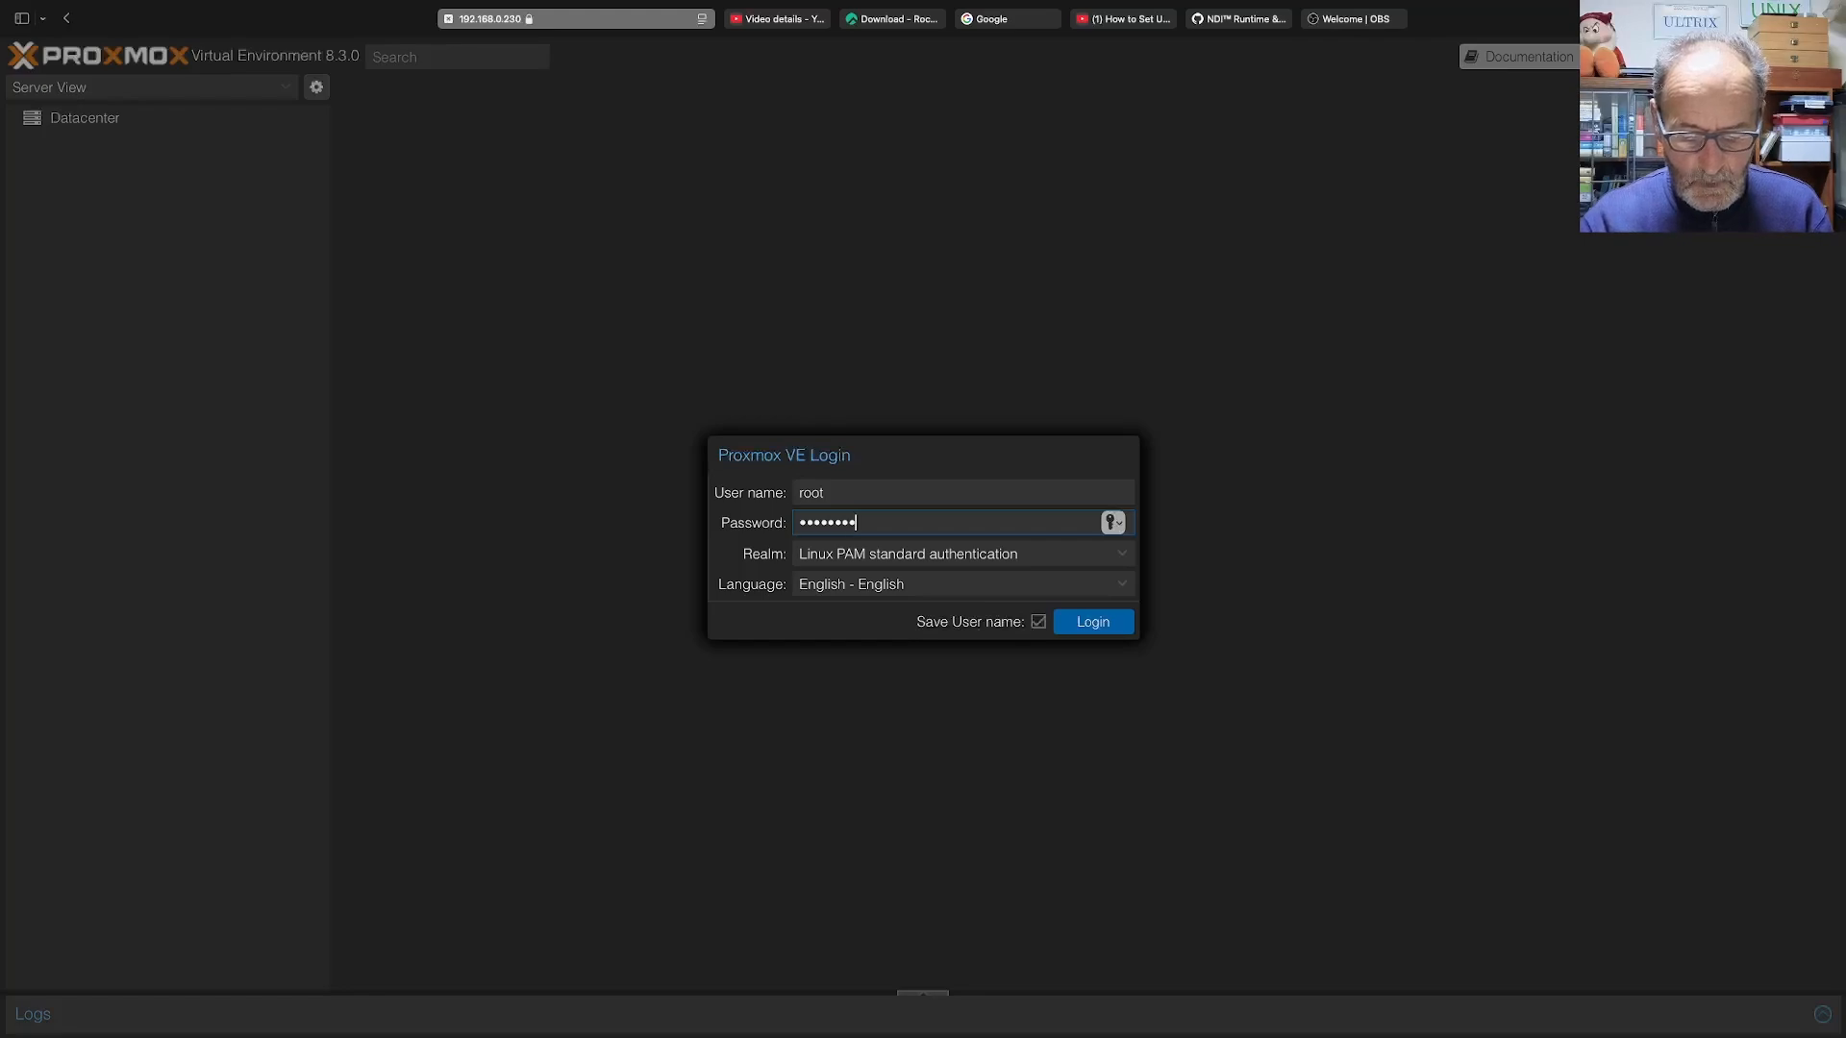
# Log in to the Proxmox VE server as root with Linux PAM standard authentication.
pyautogui.press('Return')
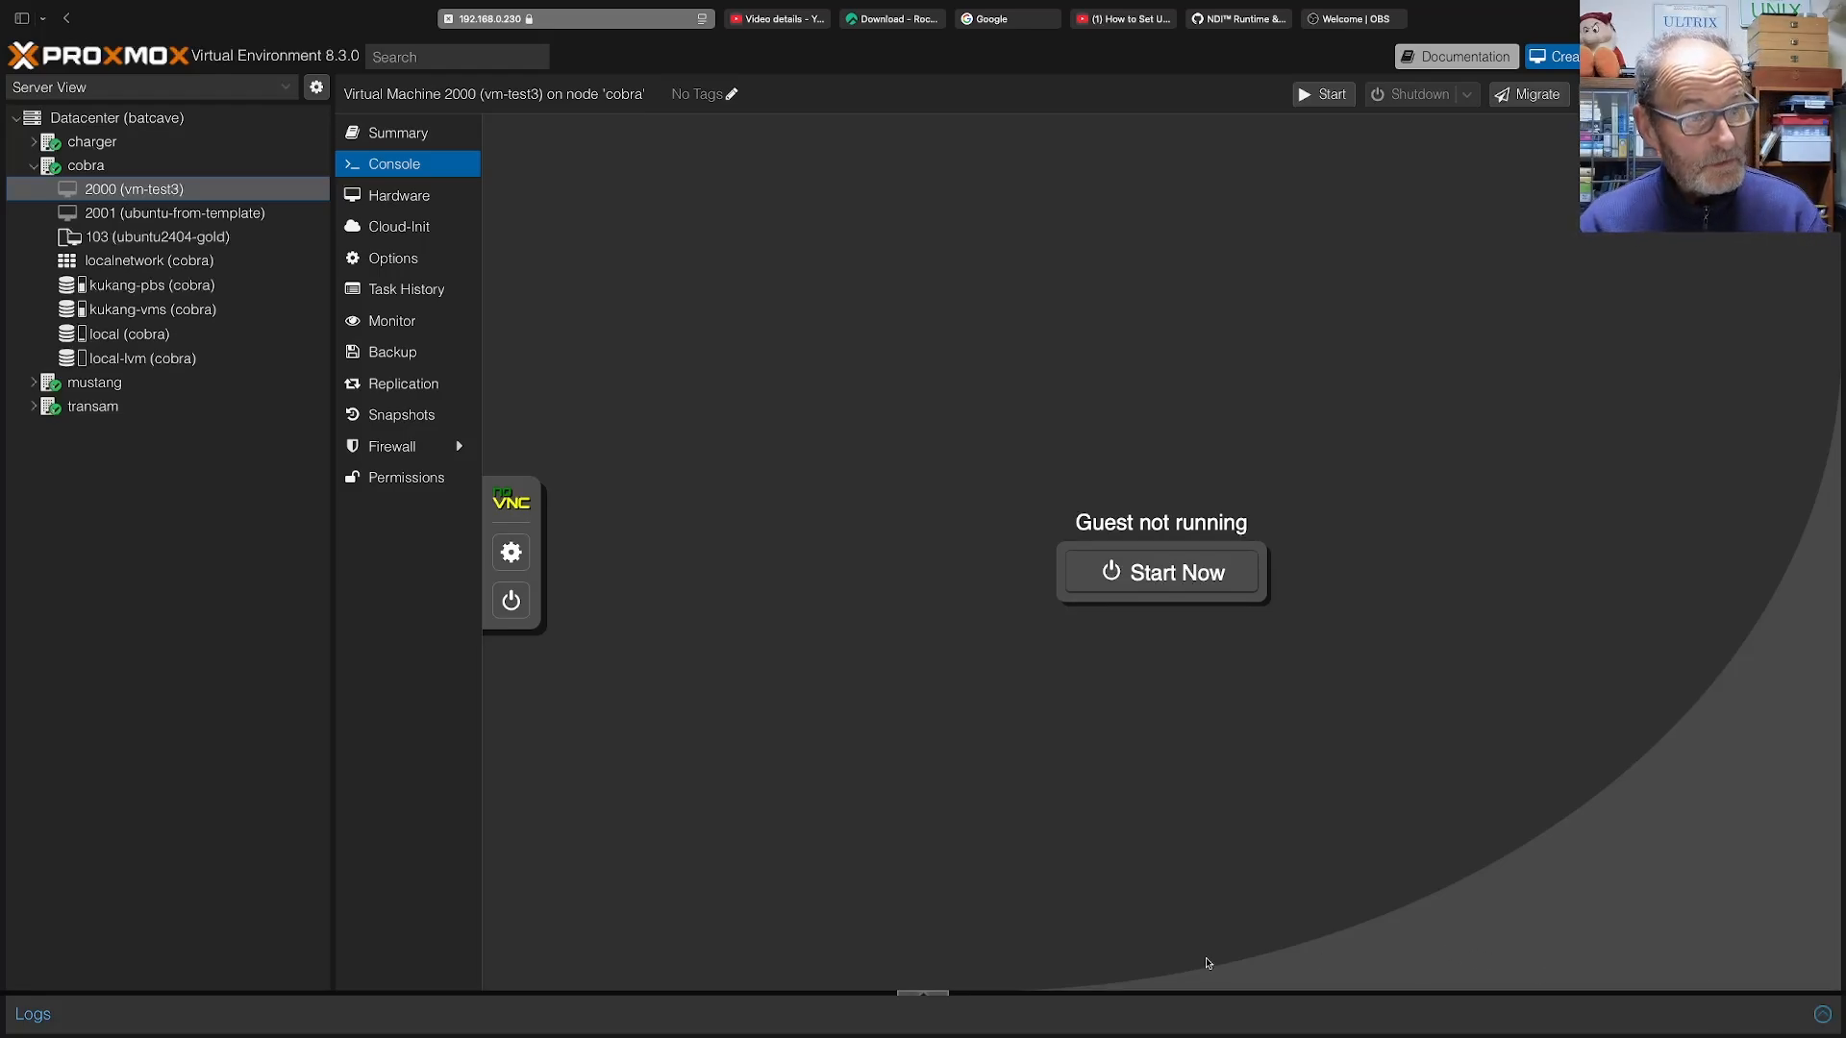
# Examine the output and status of the failed package database update on node transam in the task log, and hide the log again.
pyautogui.click(923, 1002)
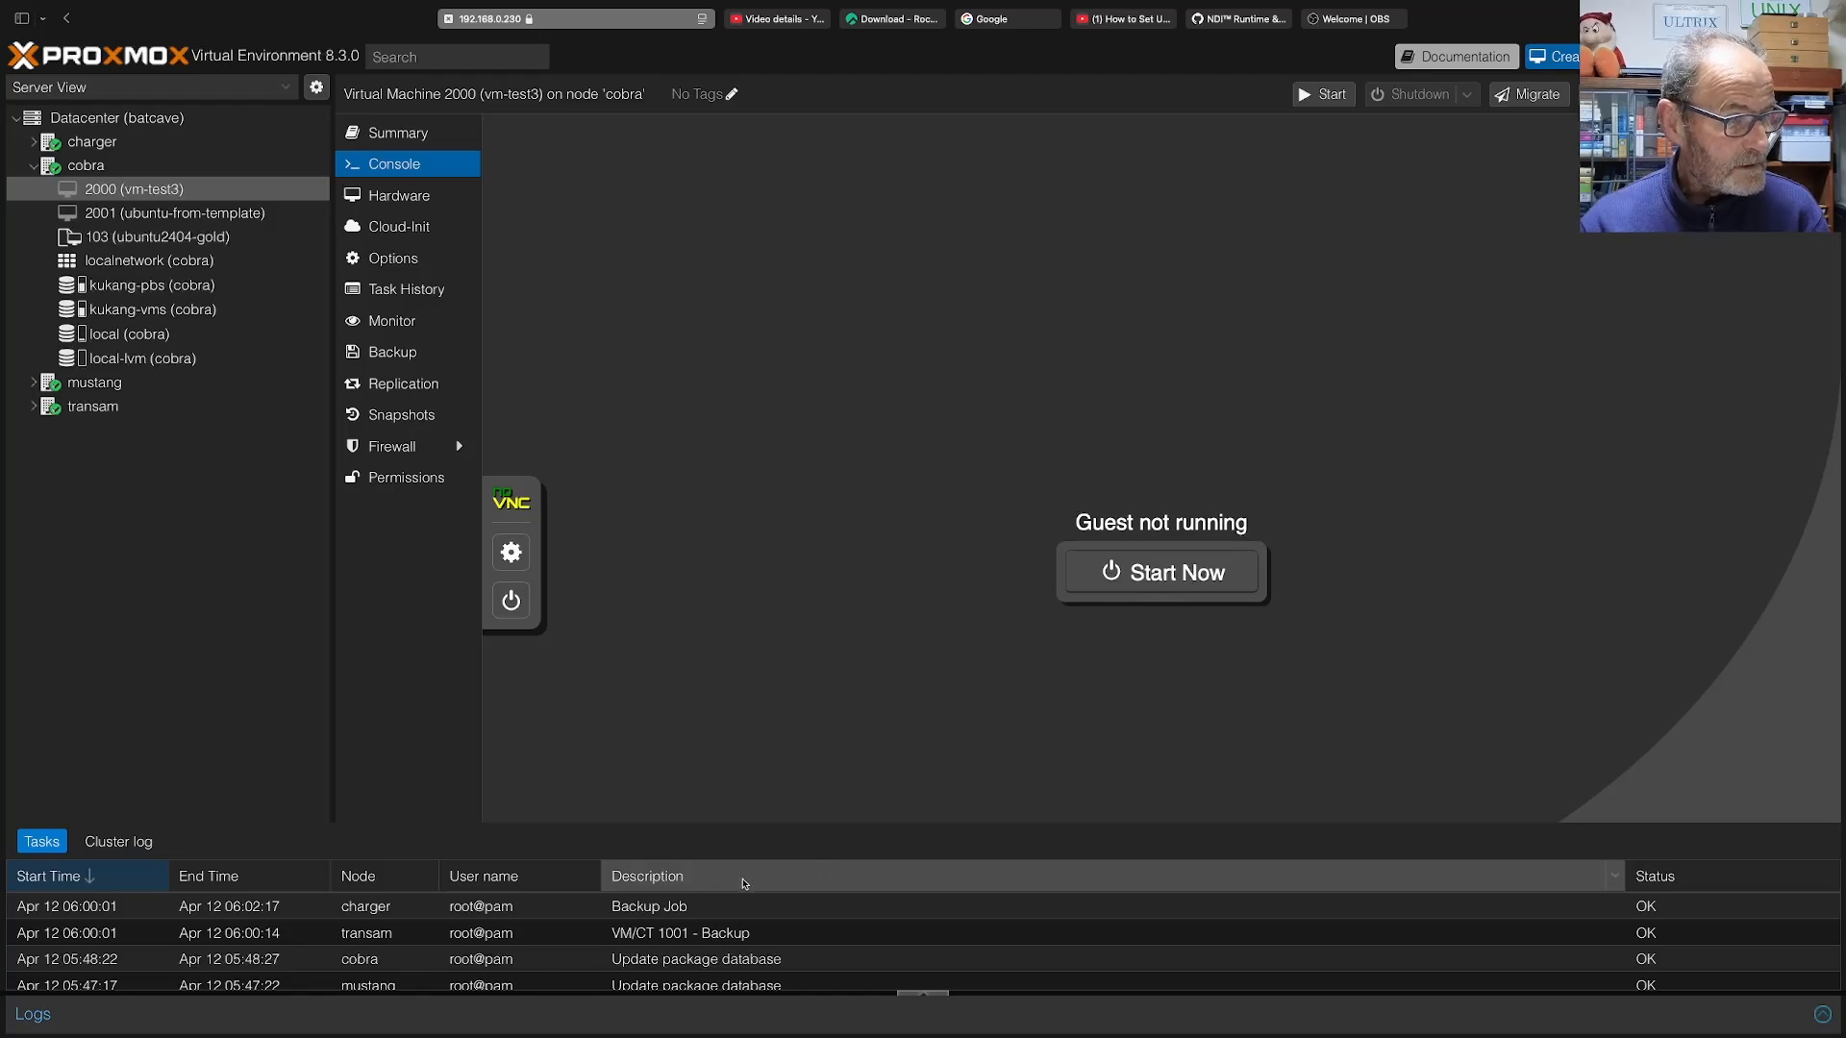
pyautogui.scroll(-1, 707, 920)
pyautogui.scroll(-3, 706, 920)
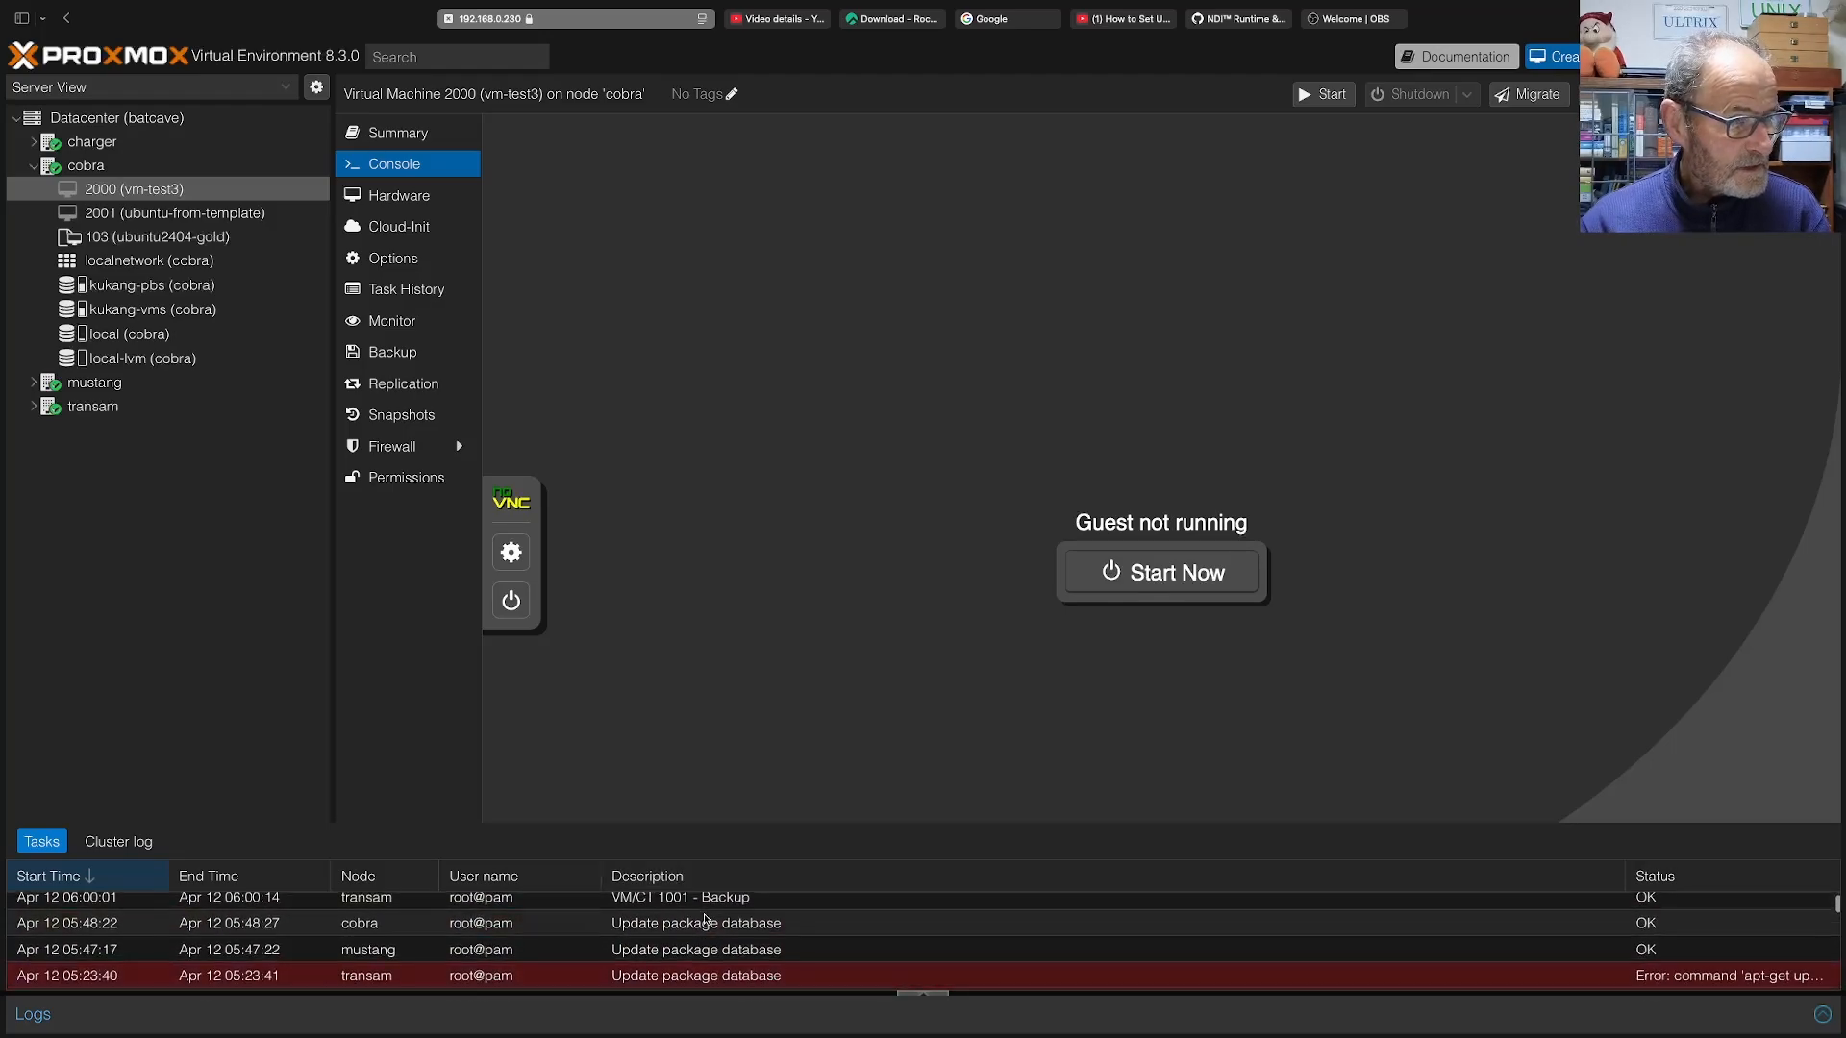
pyautogui.scroll(1, 707, 920)
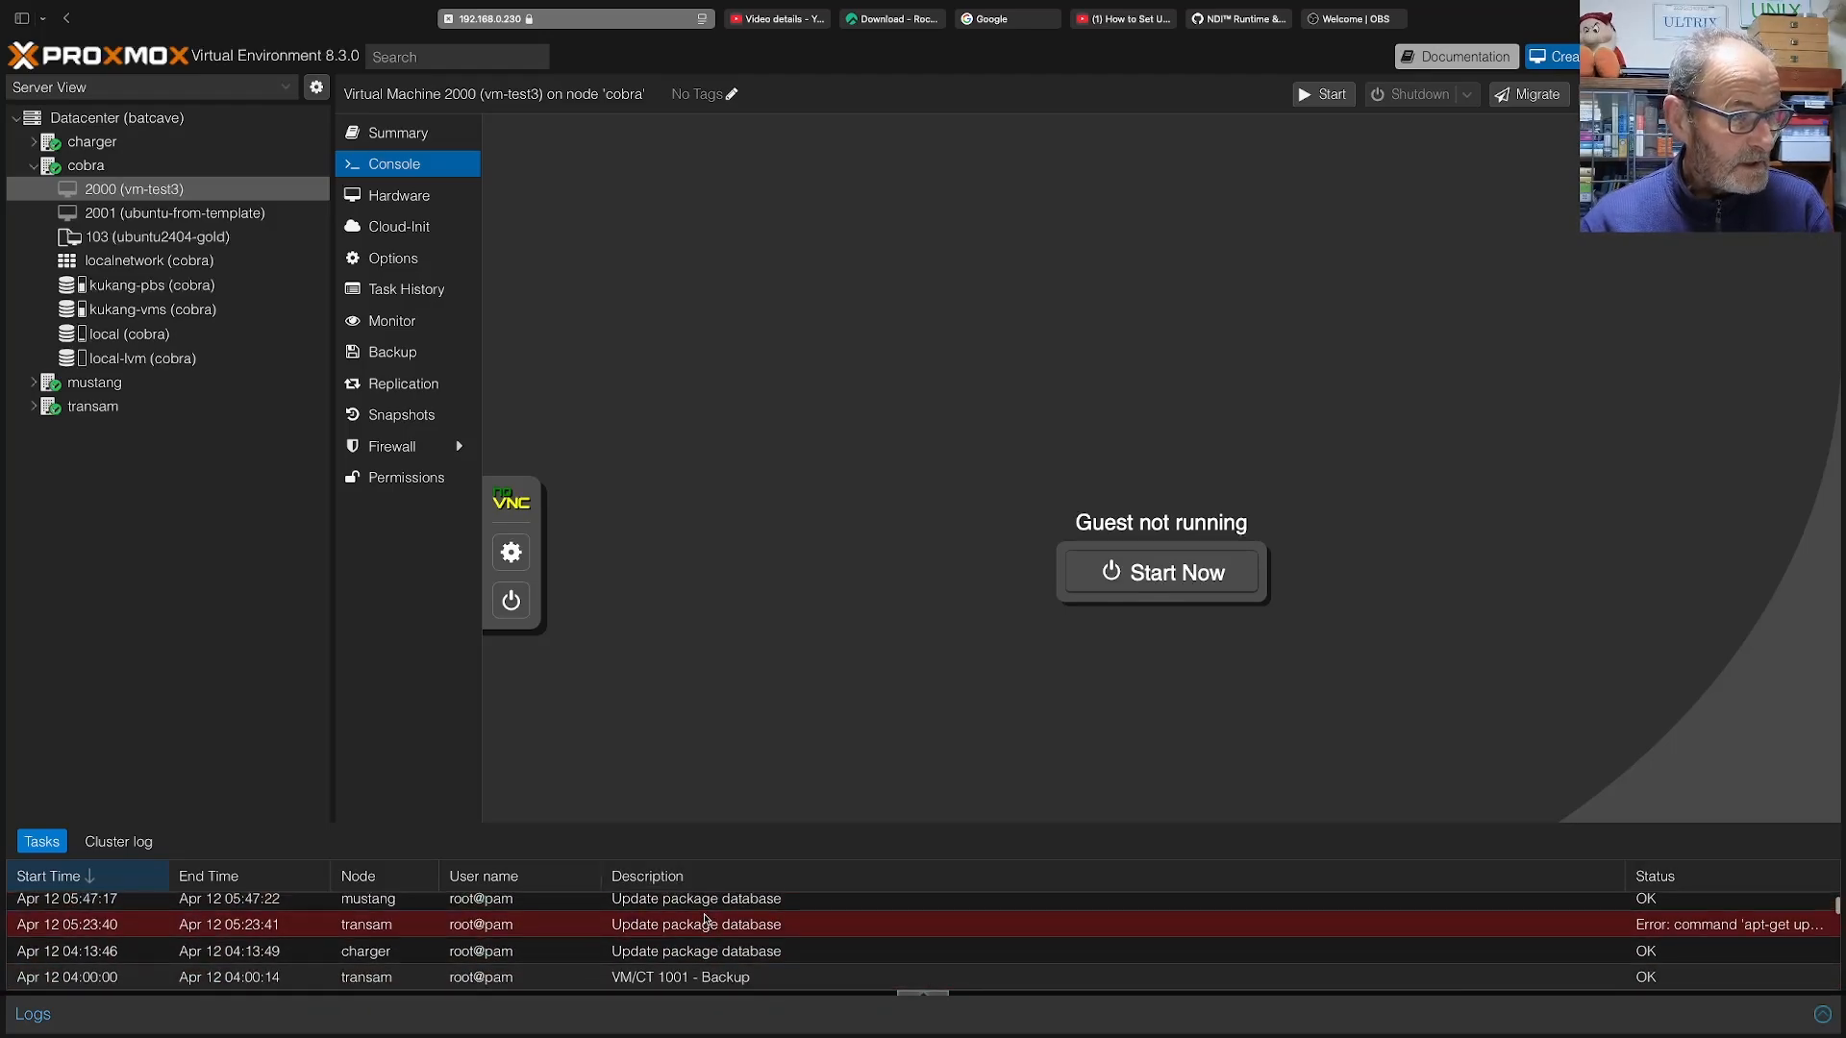
pyautogui.scroll(1, 775, 918)
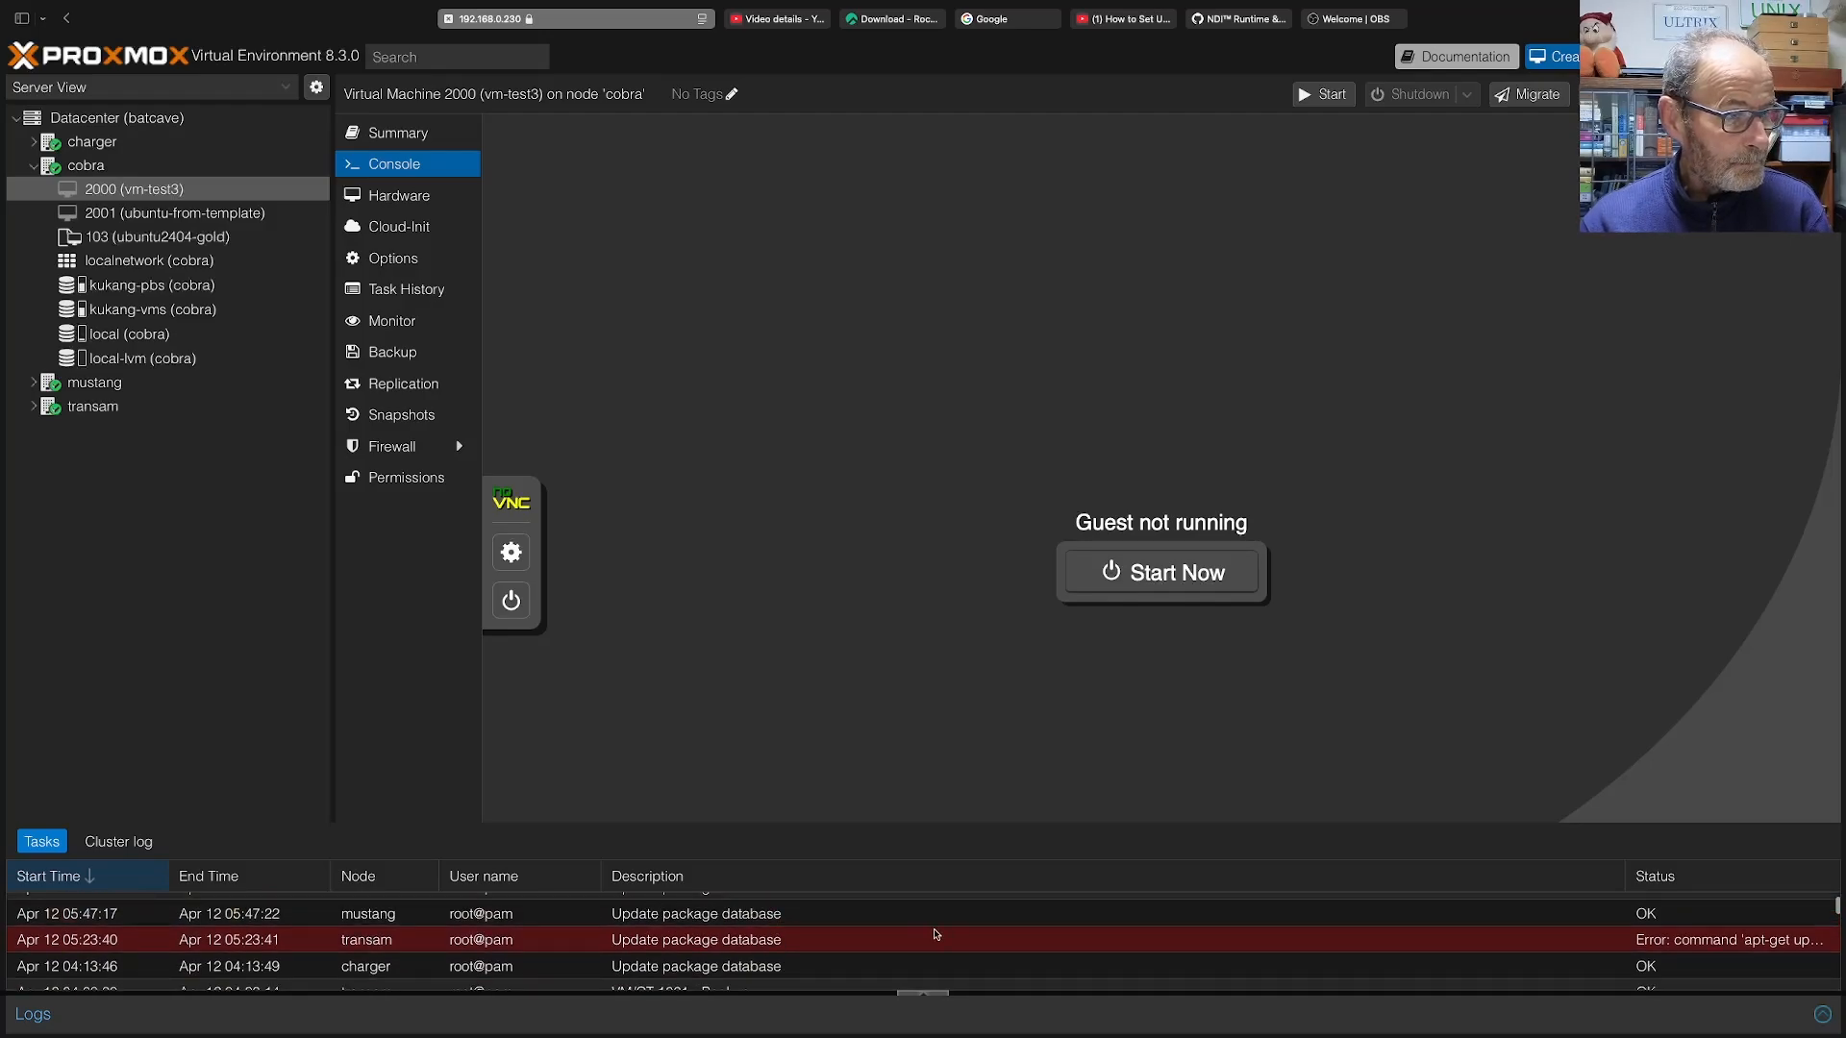
pyautogui.doubleClick(77, 947)
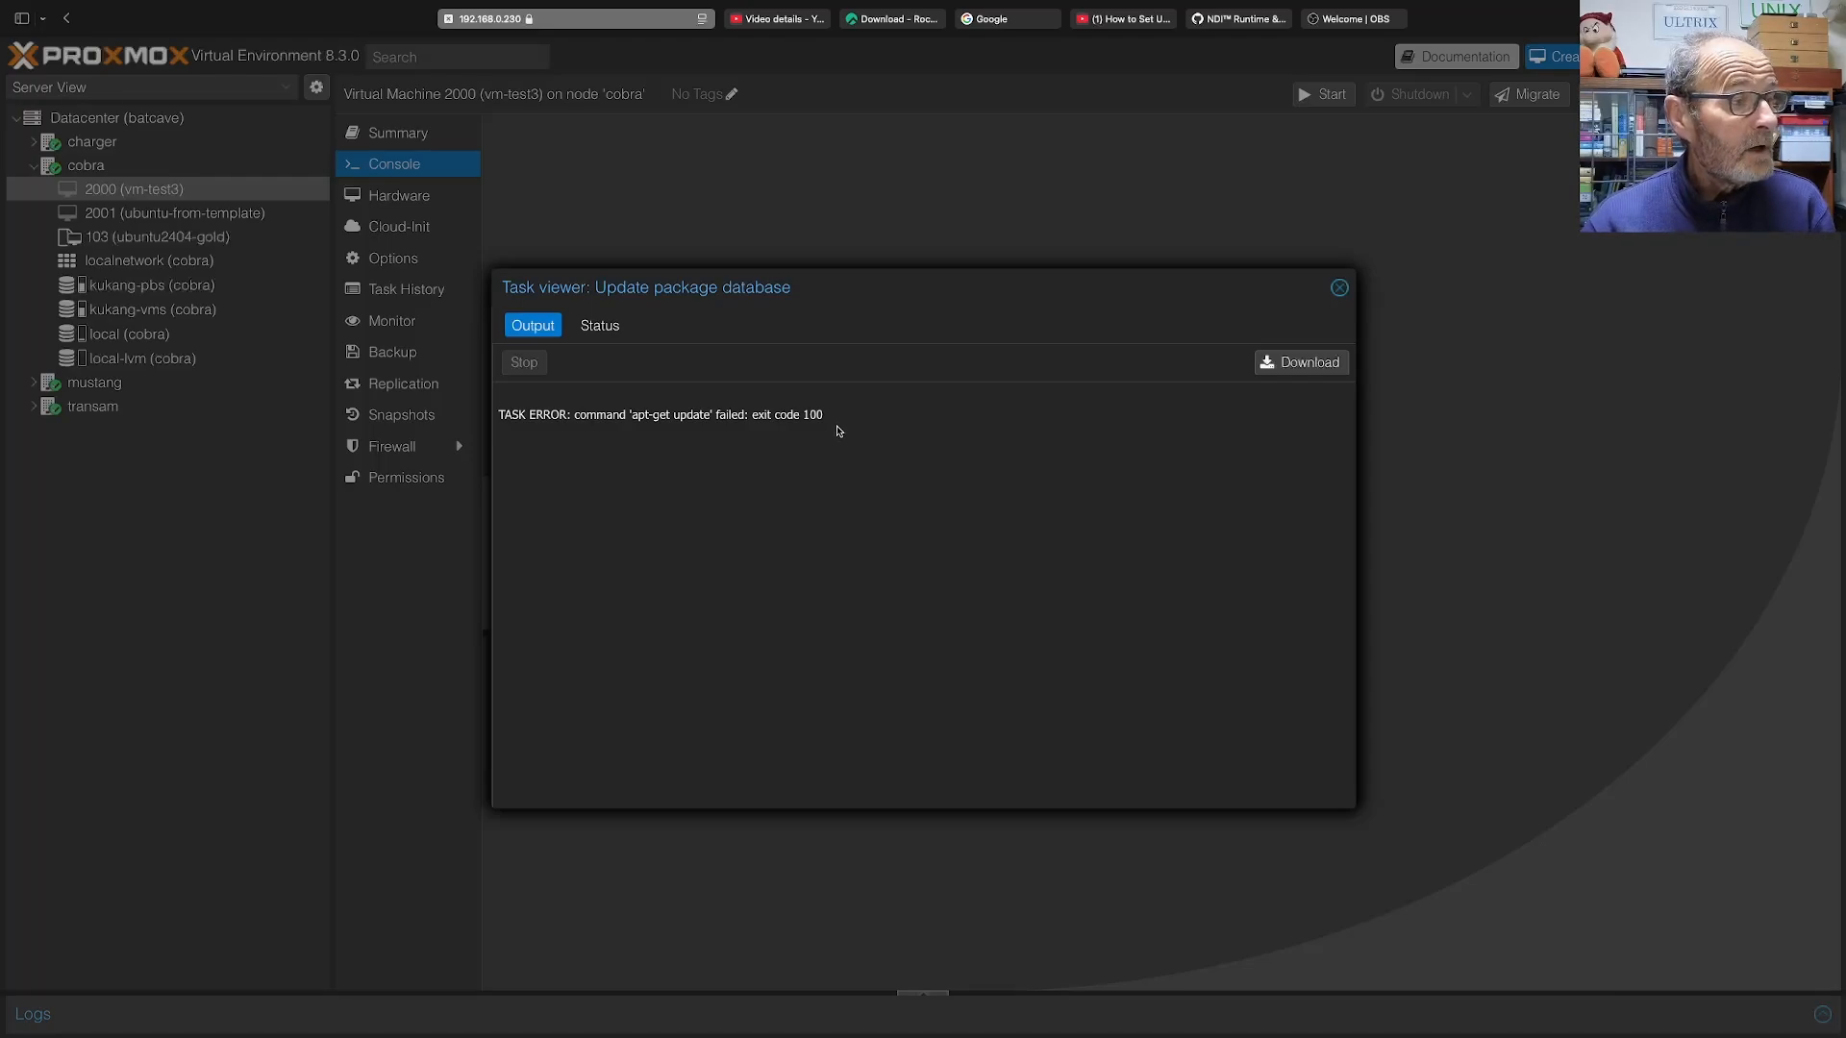
pyautogui.click(599, 329)
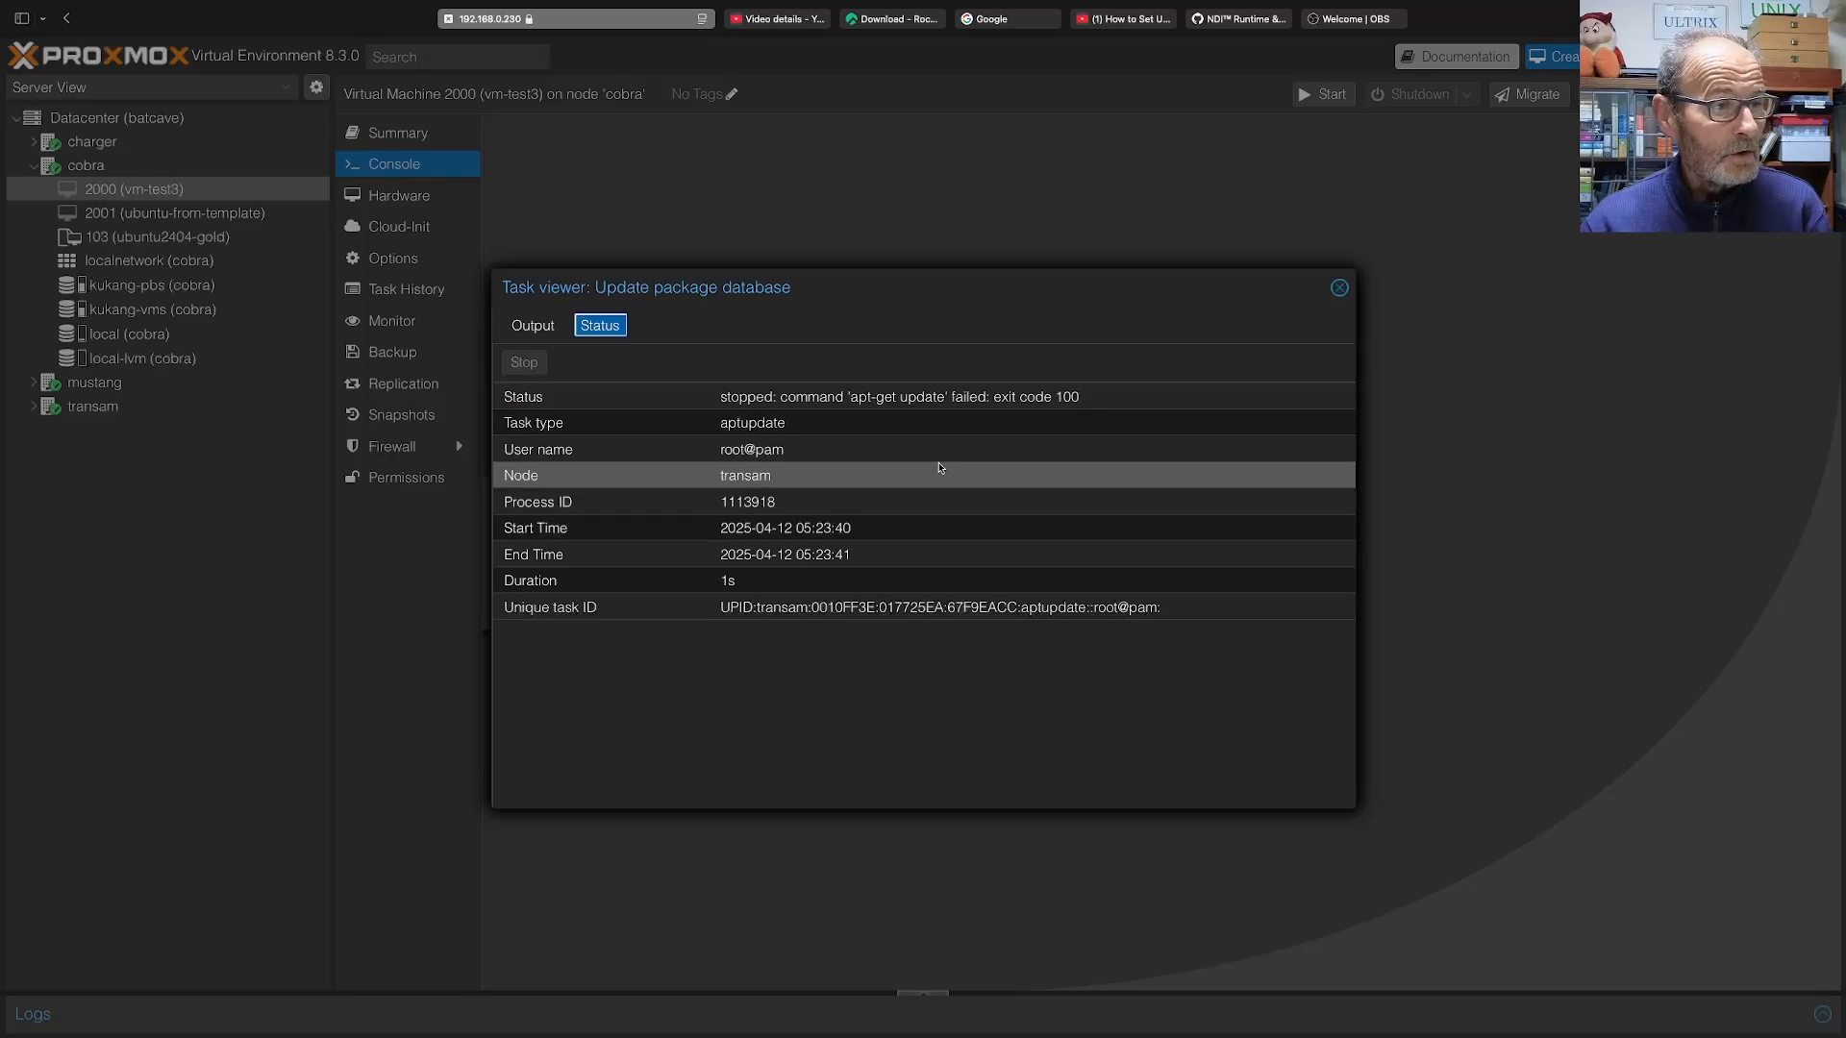
pyautogui.click(1339, 288)
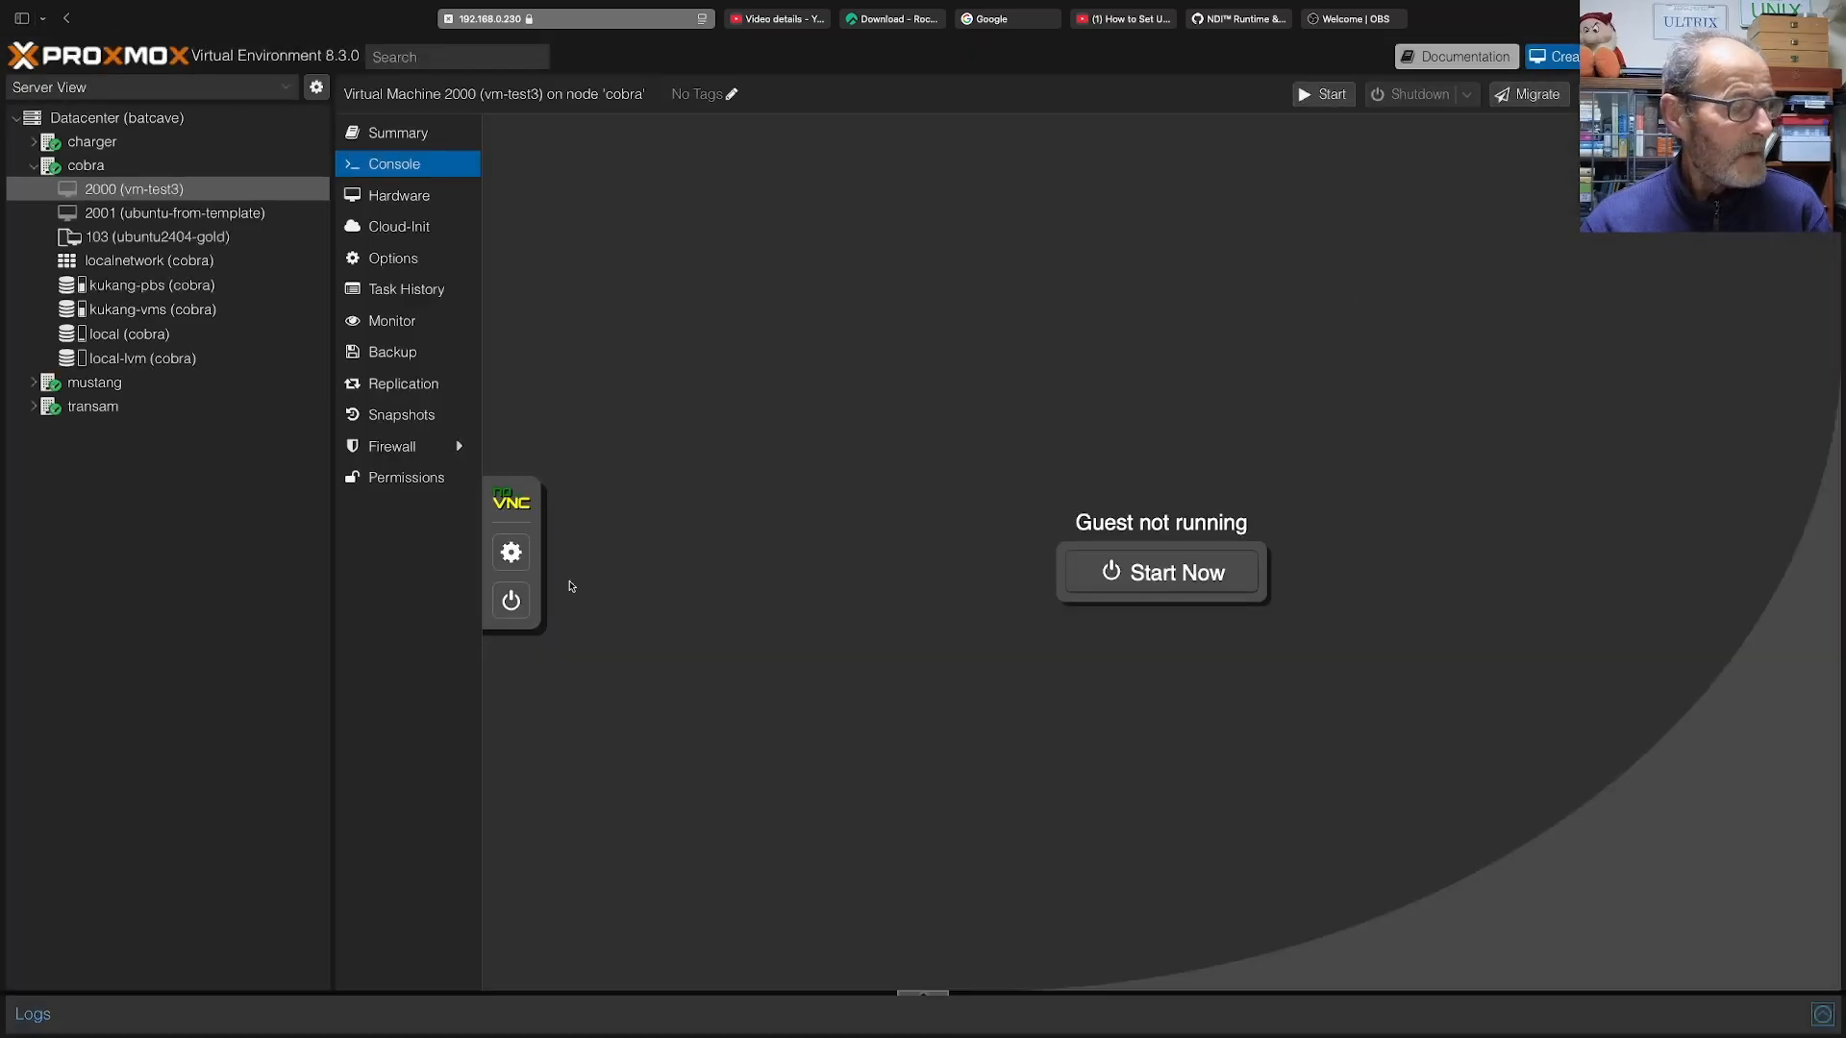
pyautogui.click(930, 998)
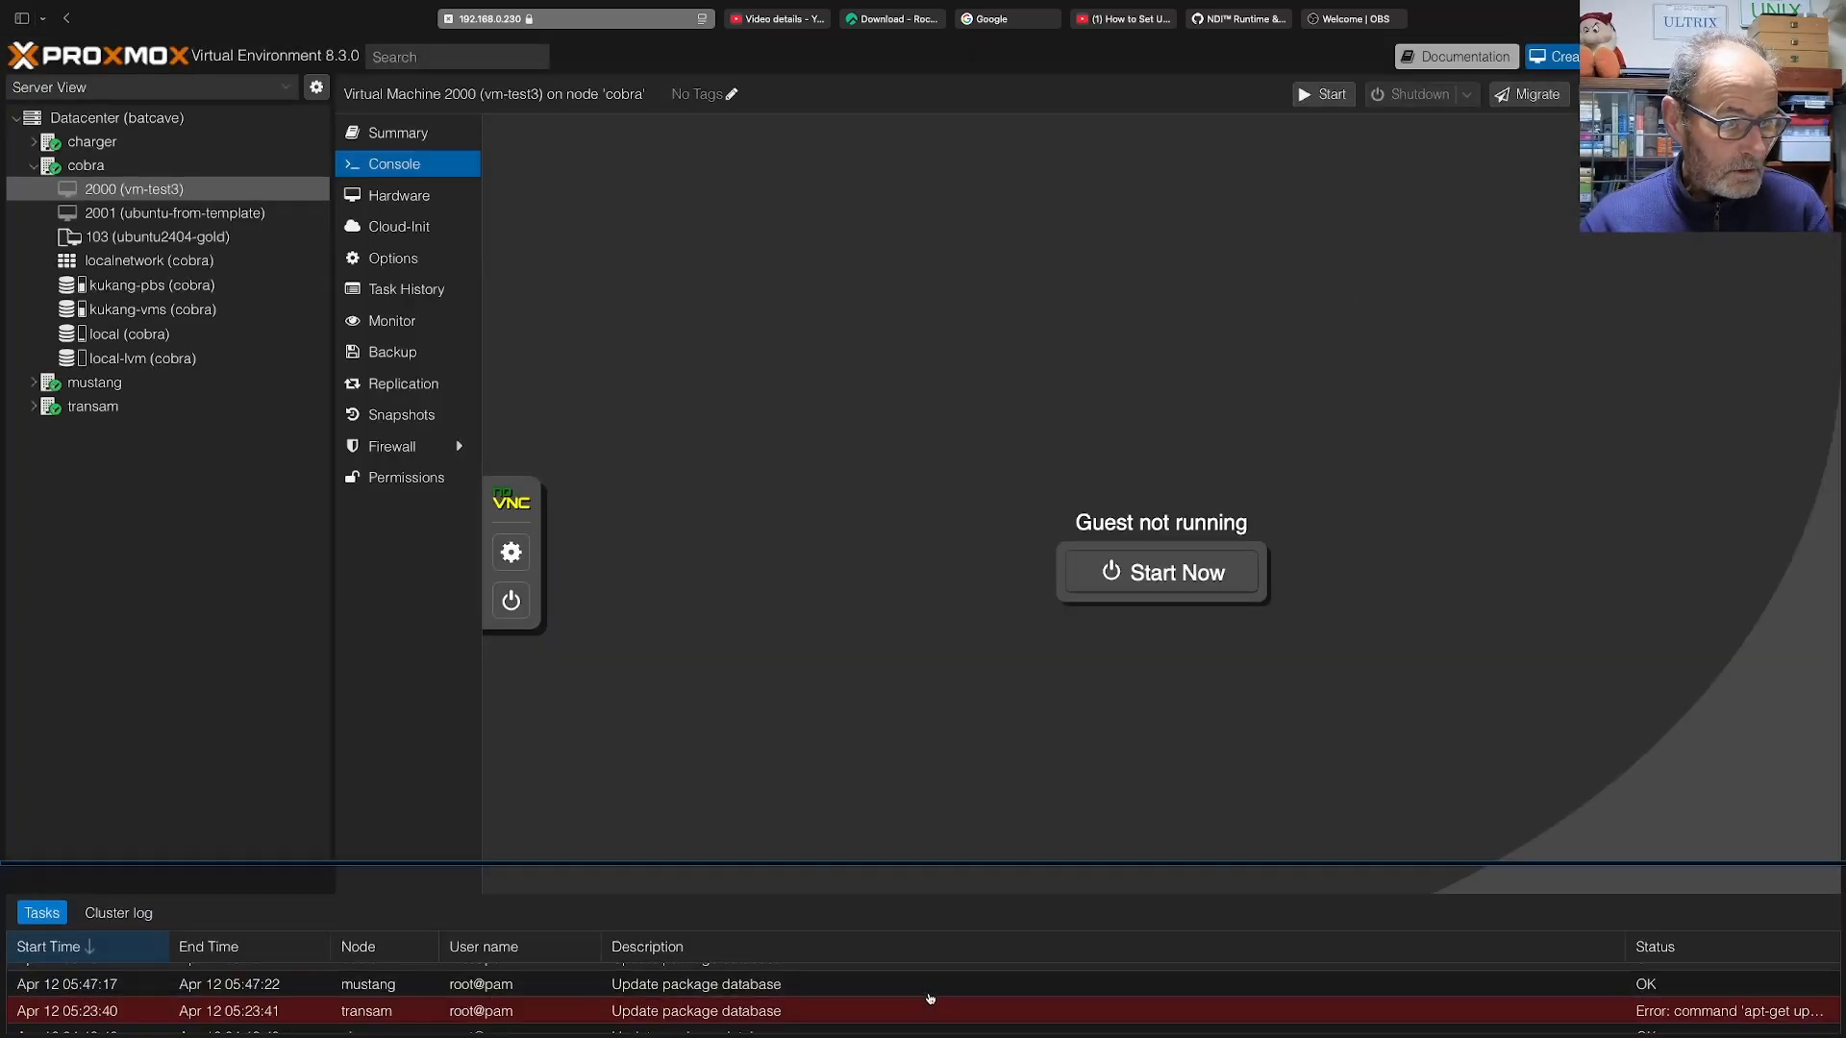
pyautogui.click(926, 867)
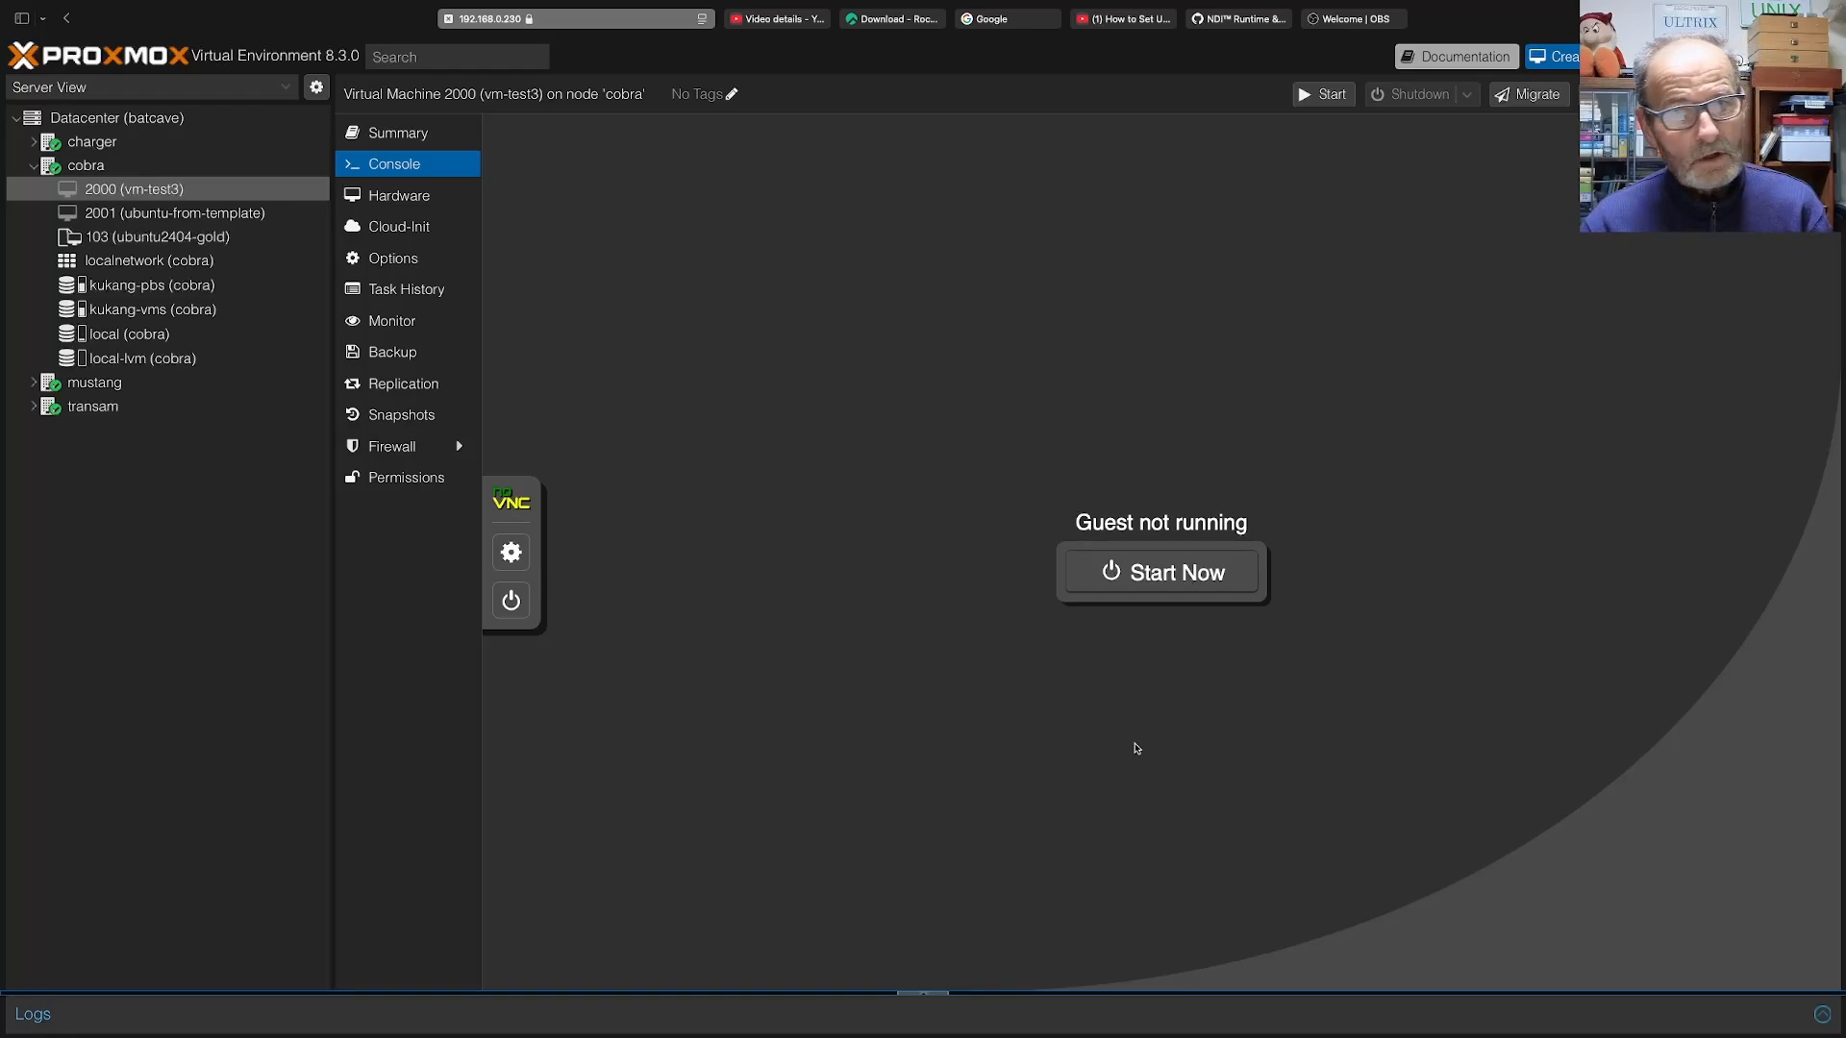
# Show the container templates in the kukang-vms storage on node charger.
pyautogui.click(106, 117)
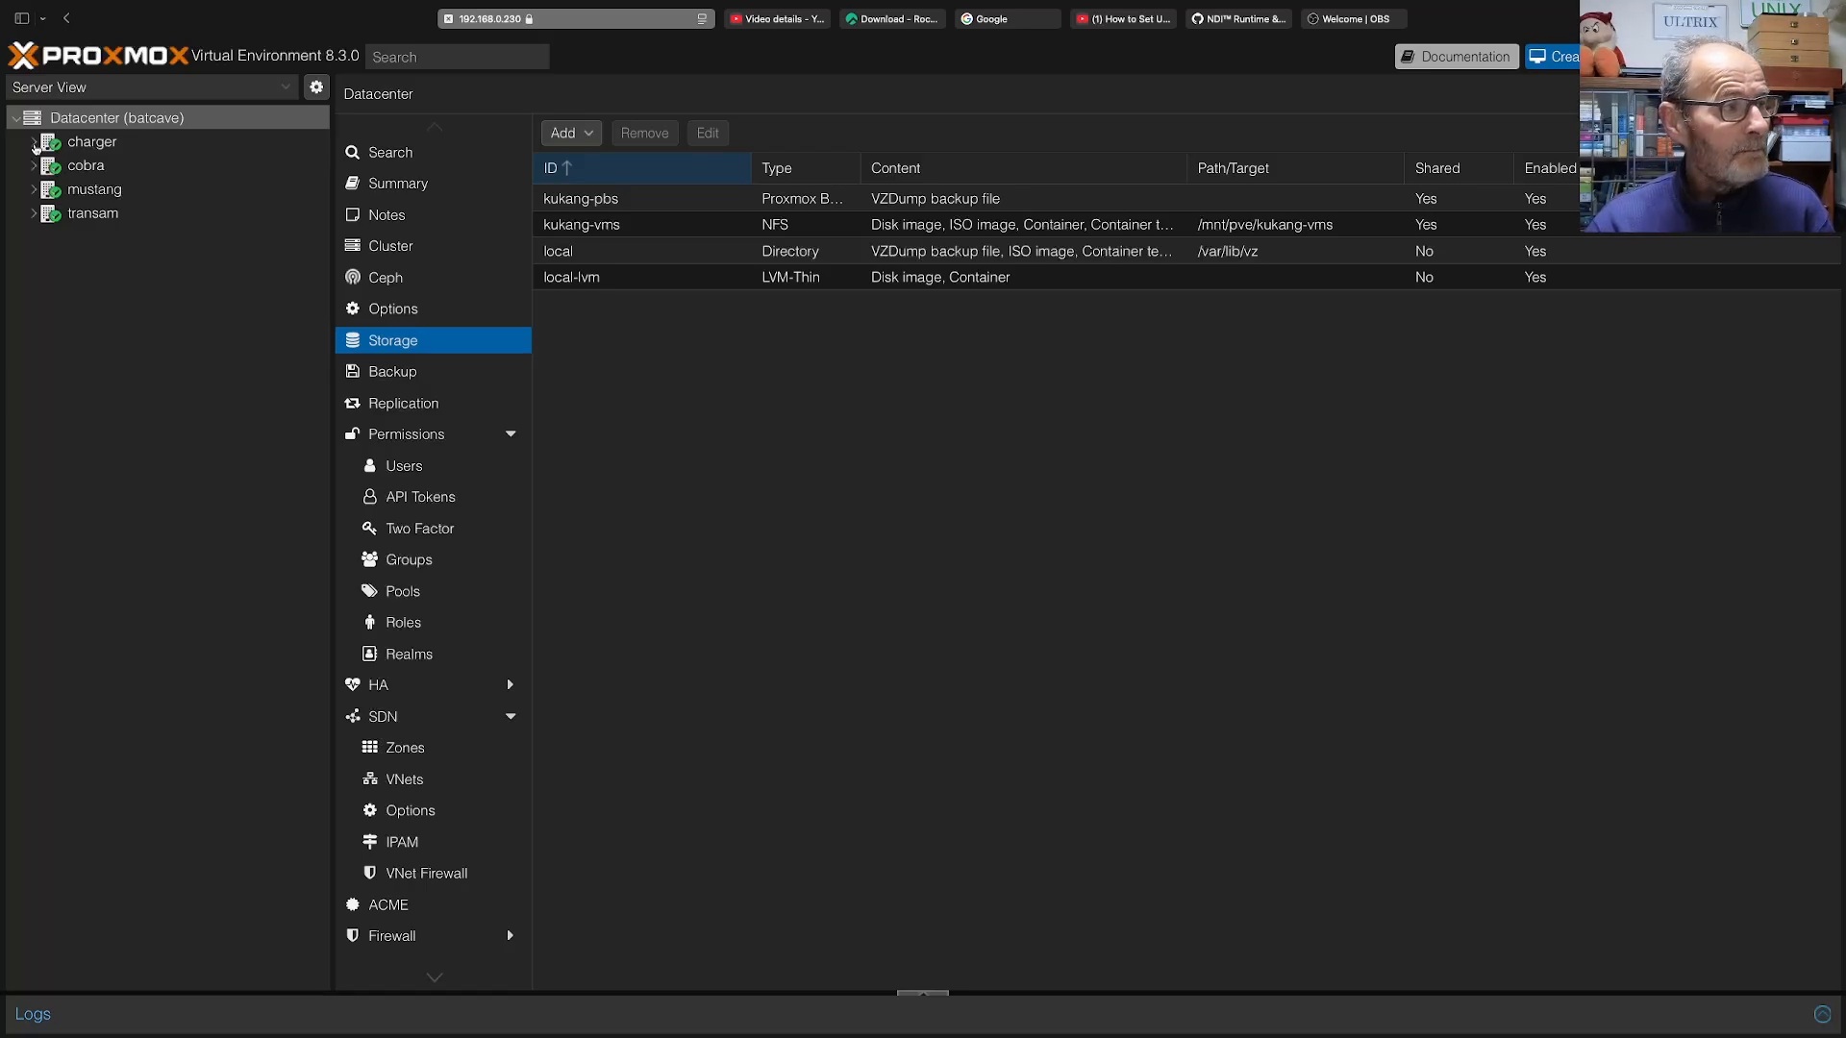
pyautogui.click(34, 144)
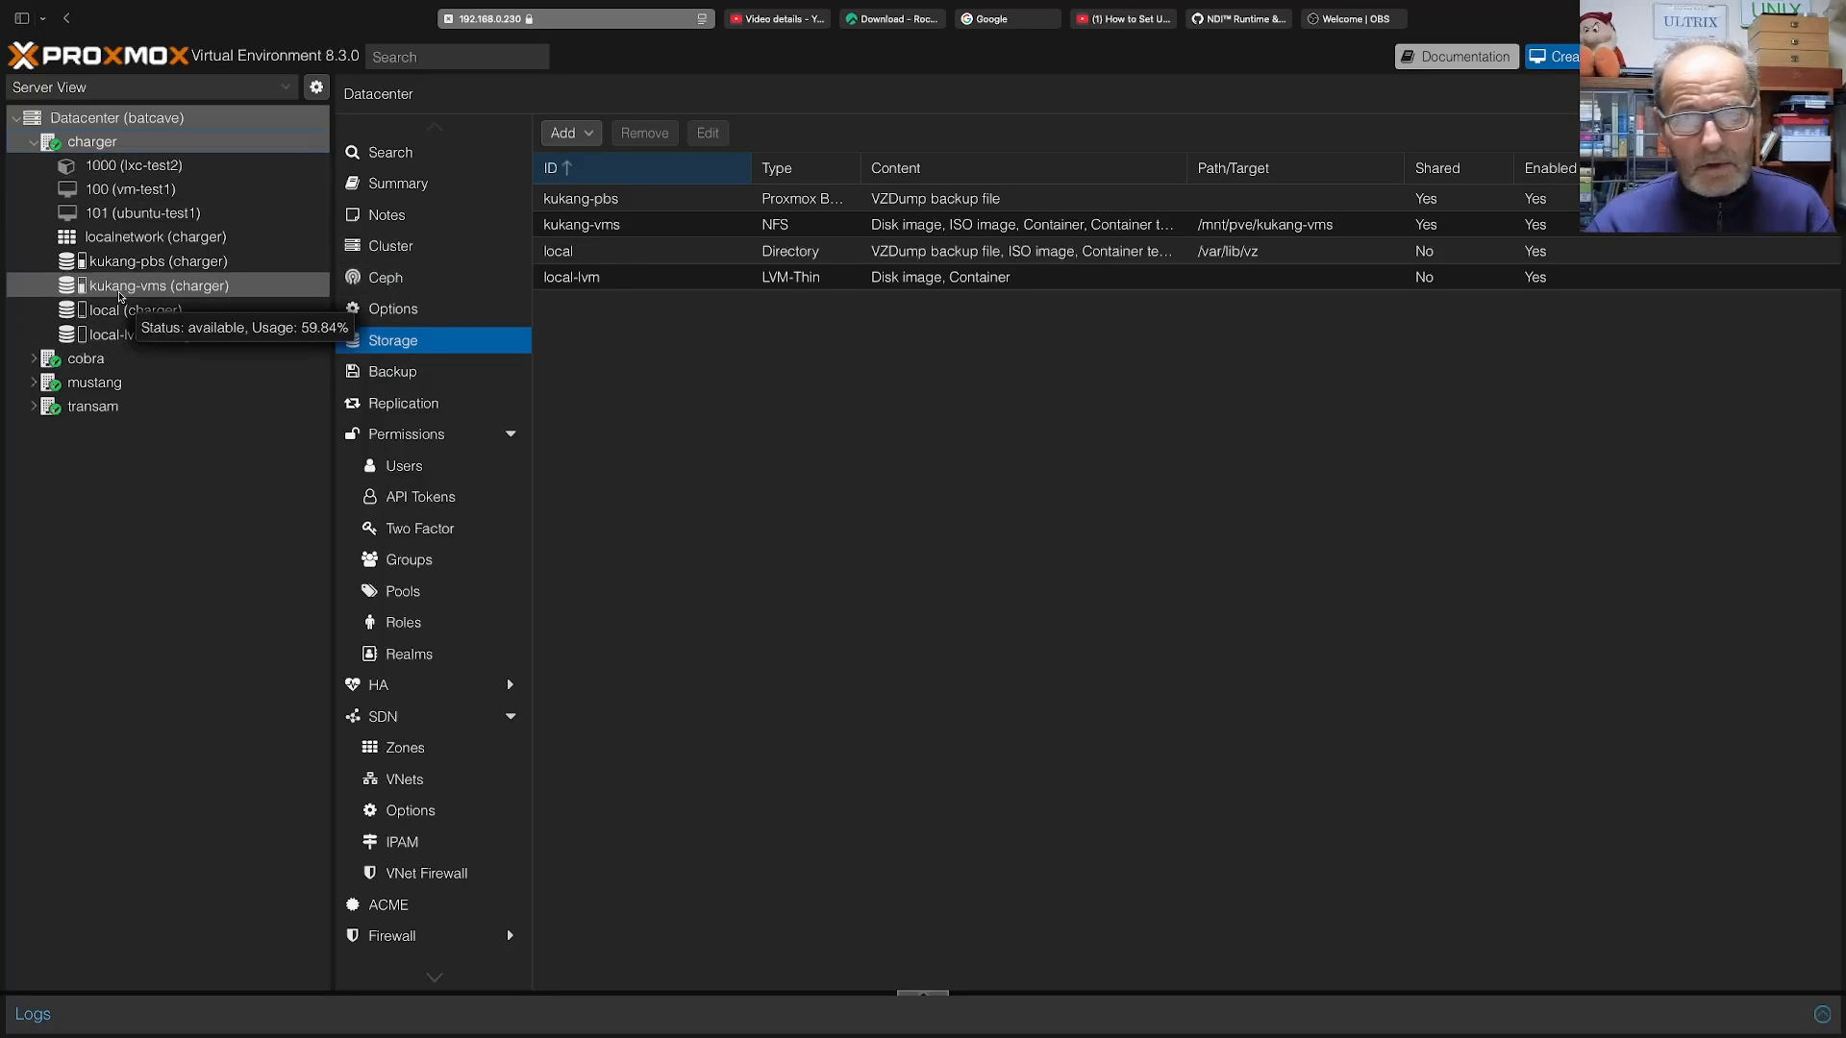
pyautogui.click(120, 296)
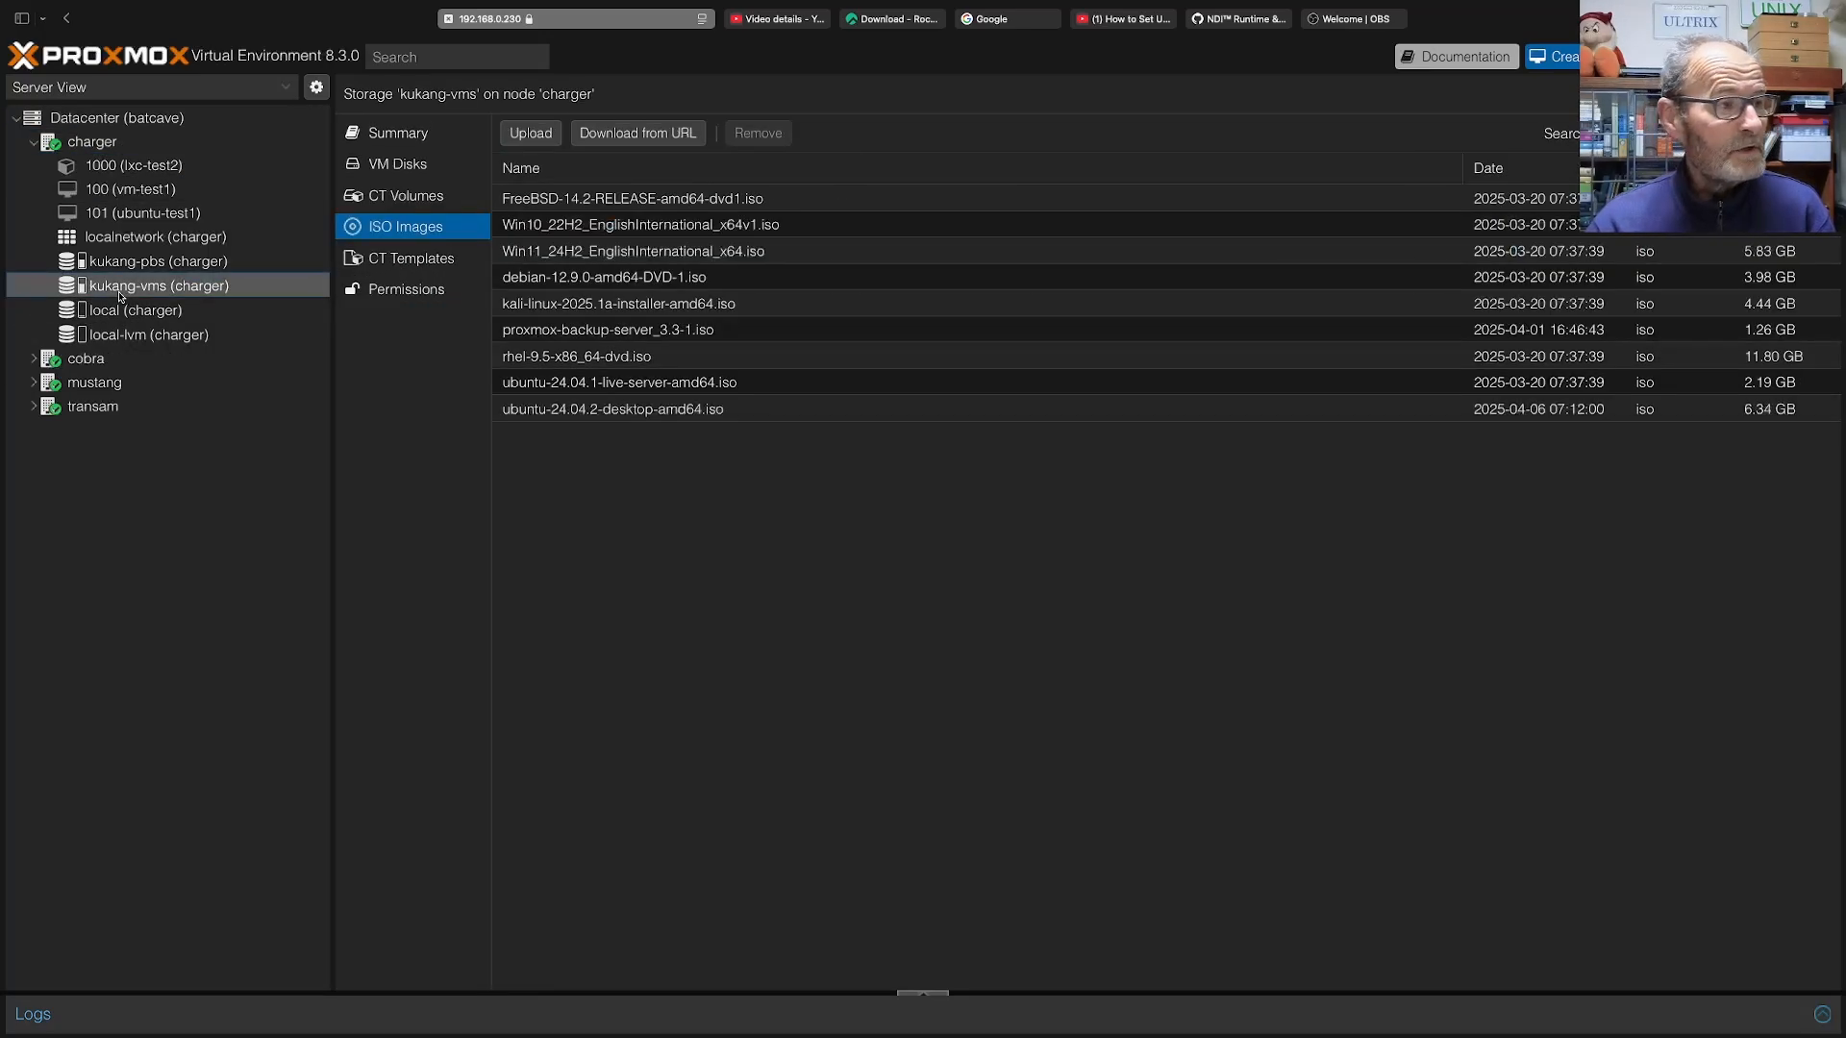
pyautogui.click(417, 261)
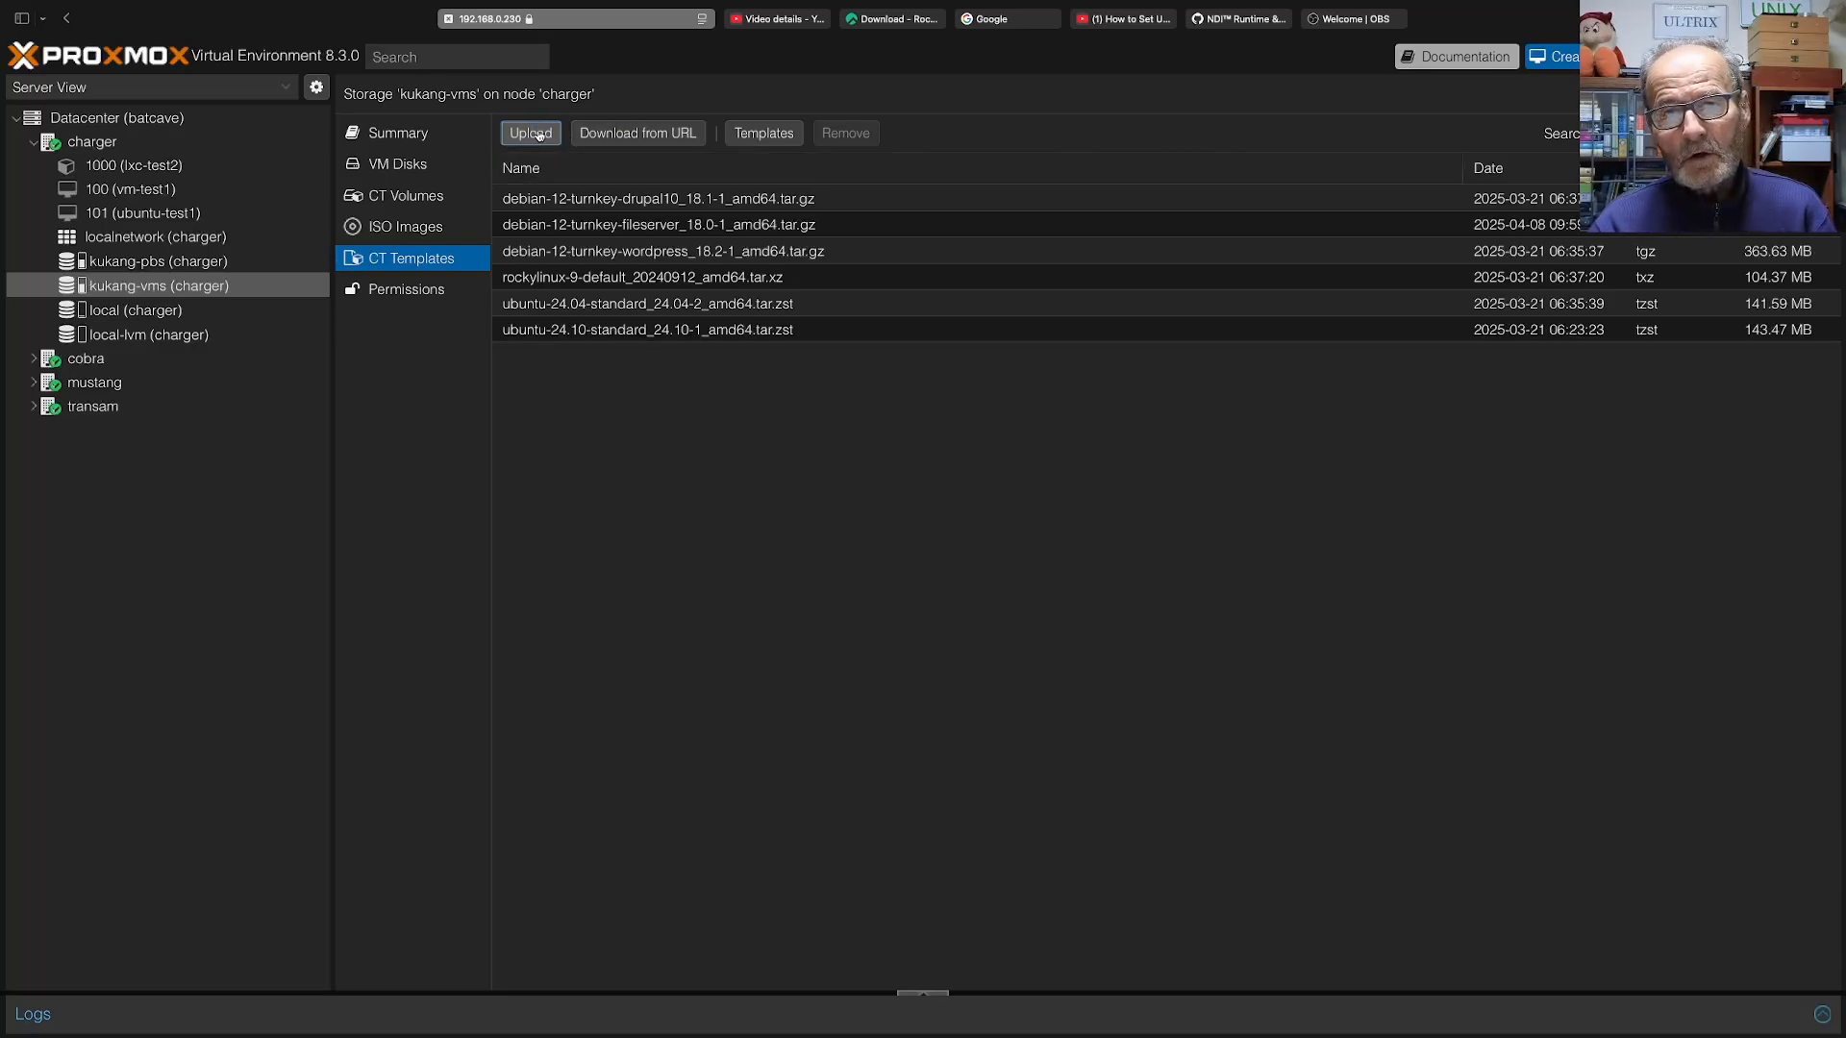
# Look through the downloadable container templates, from the system images to the TurnKey Linux appliances.
pyautogui.click(772, 136)
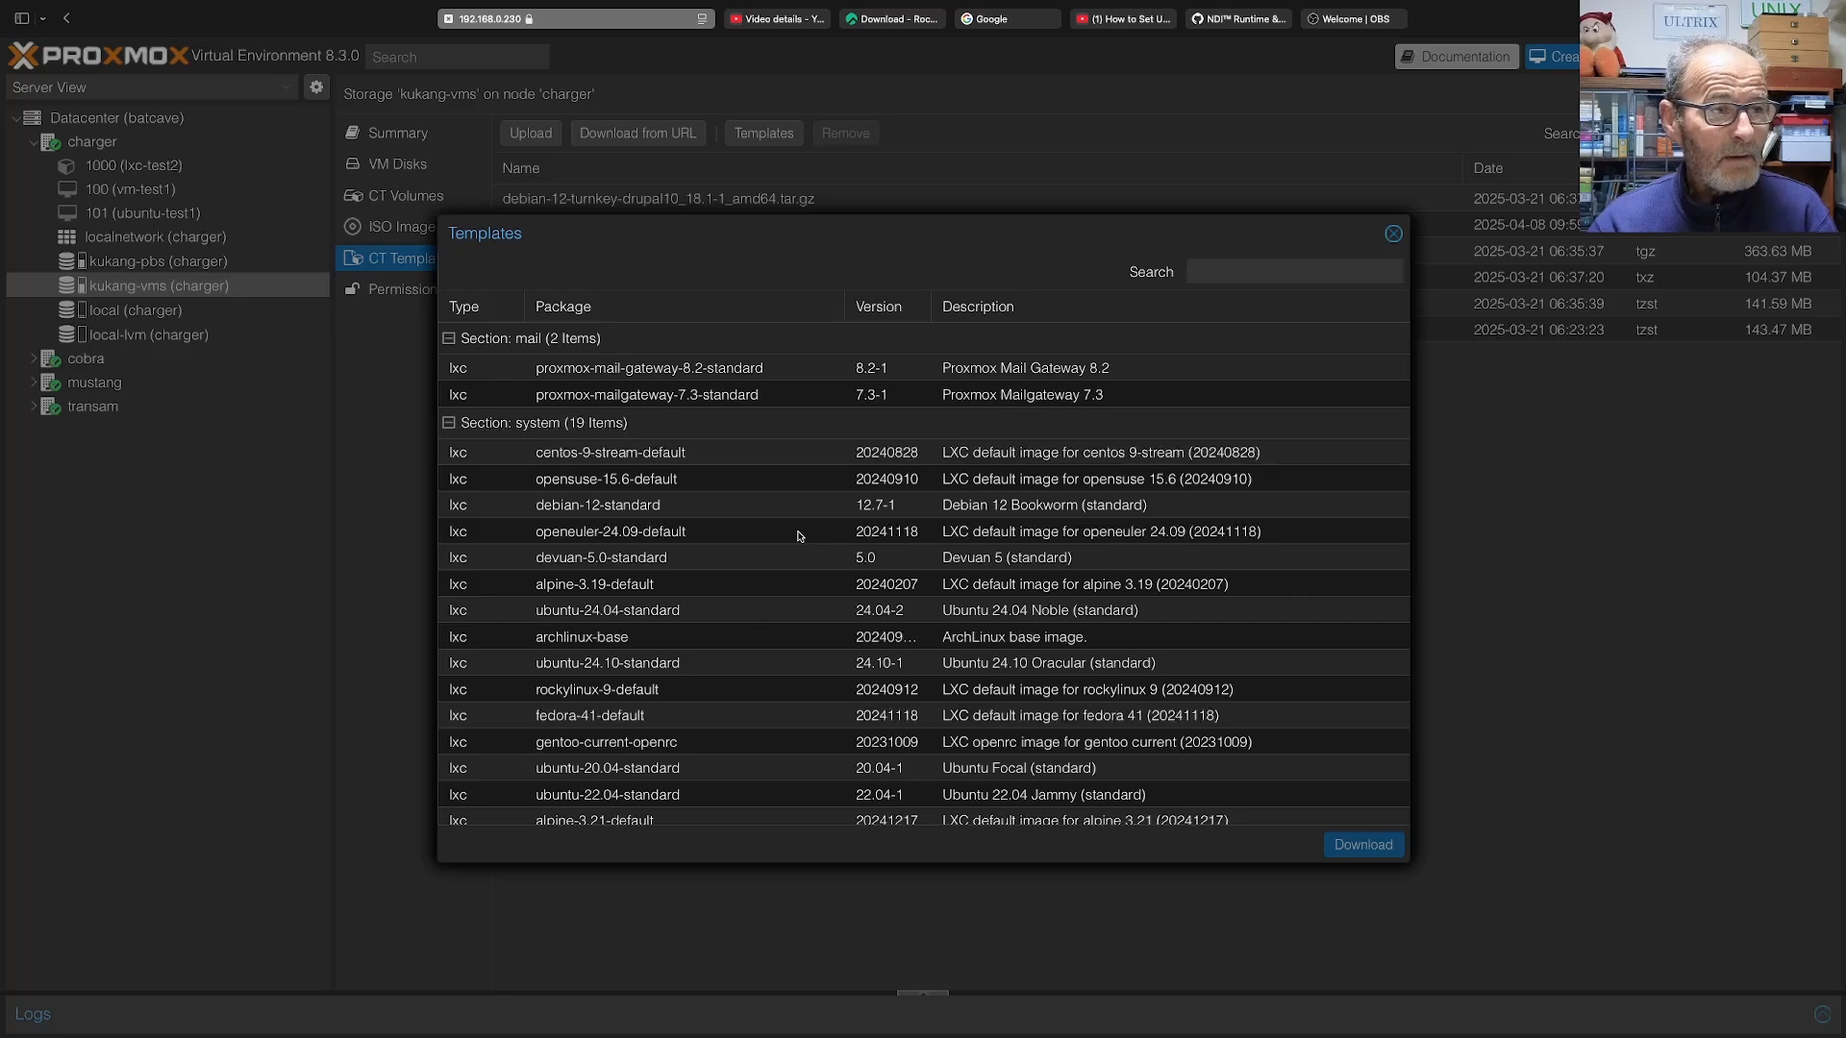
pyautogui.scroll(-3, 797, 536)
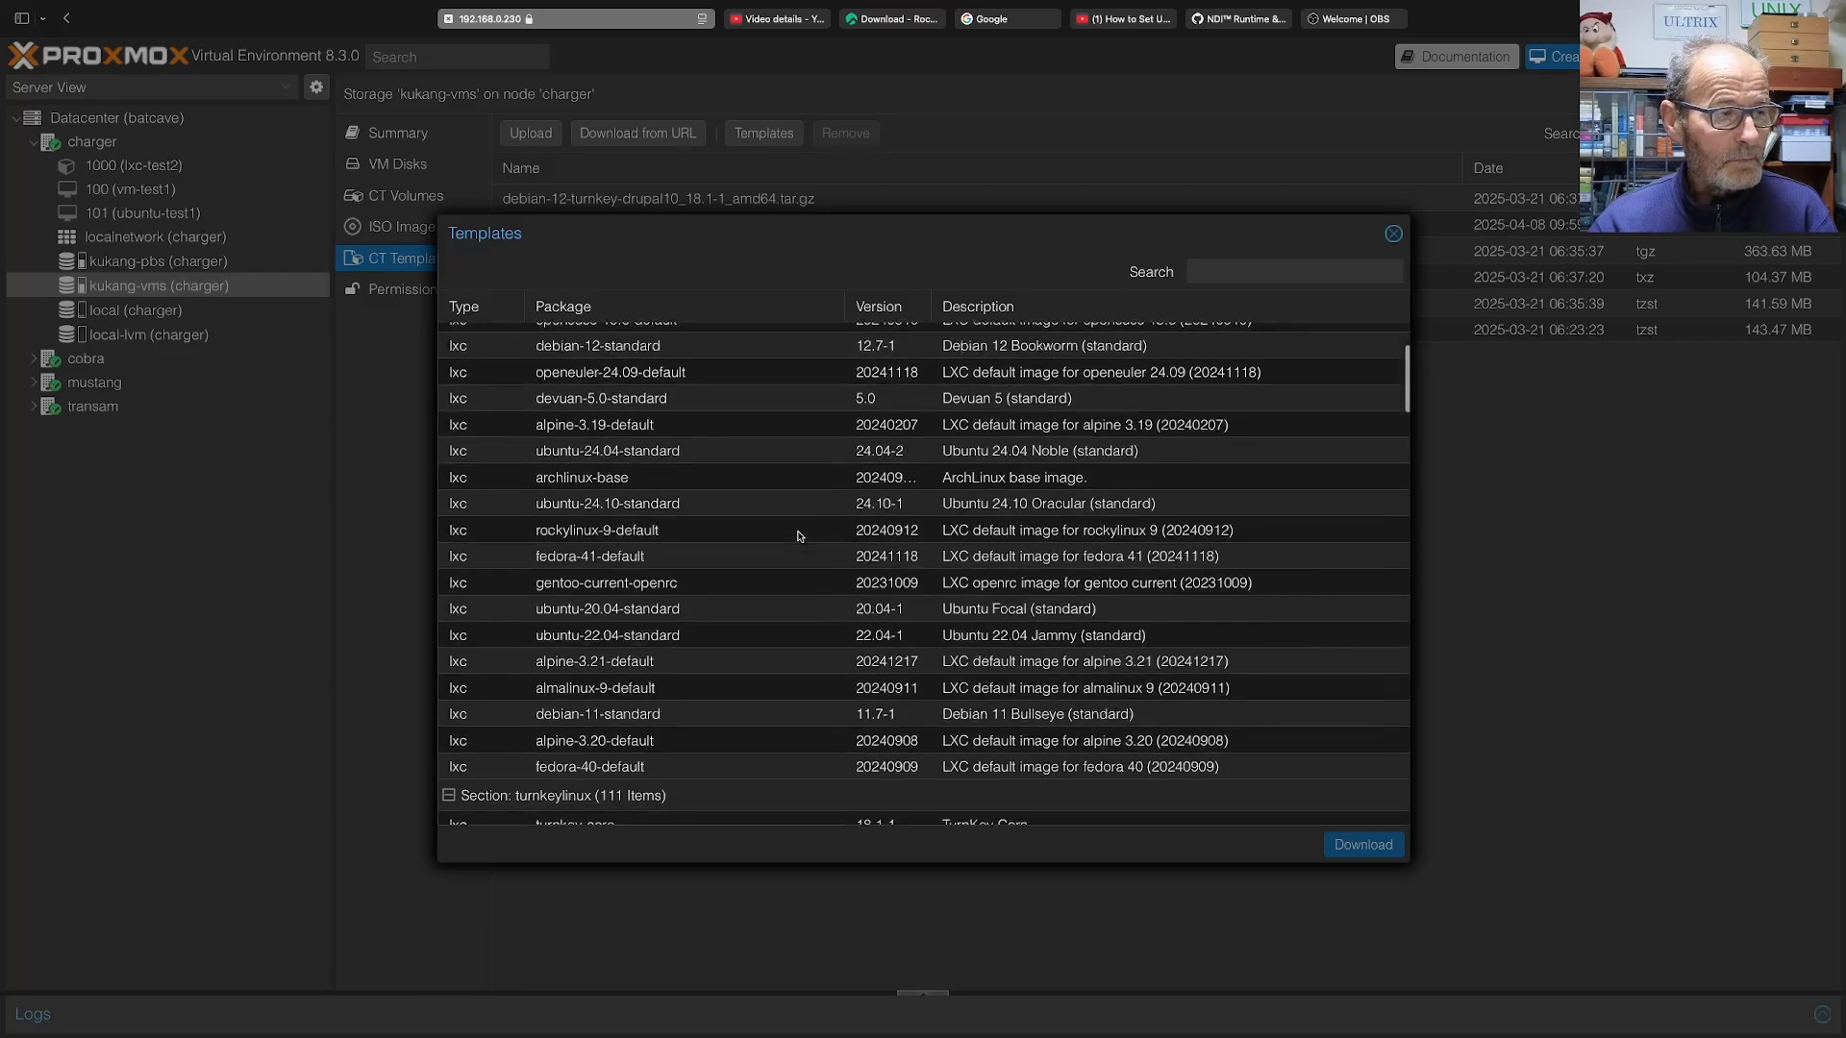
pyautogui.scroll(-10, 797, 535)
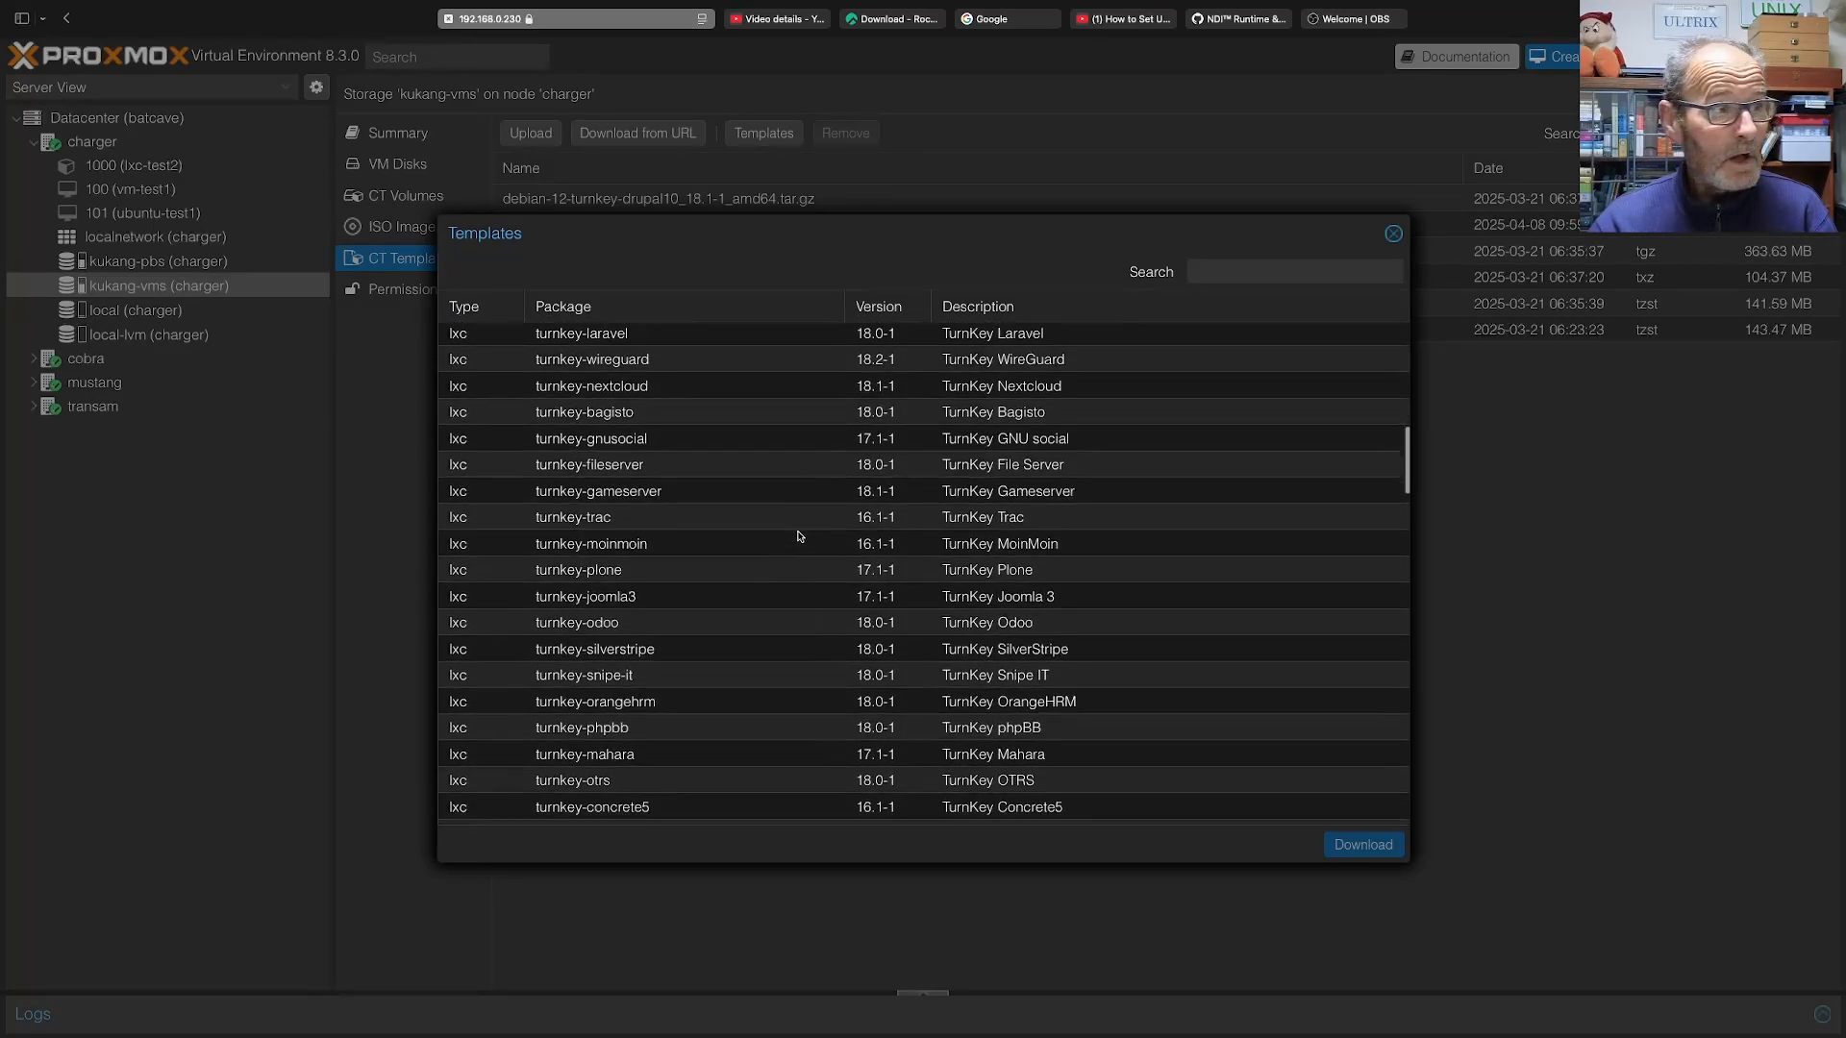
pyautogui.scroll(5, 797, 535)
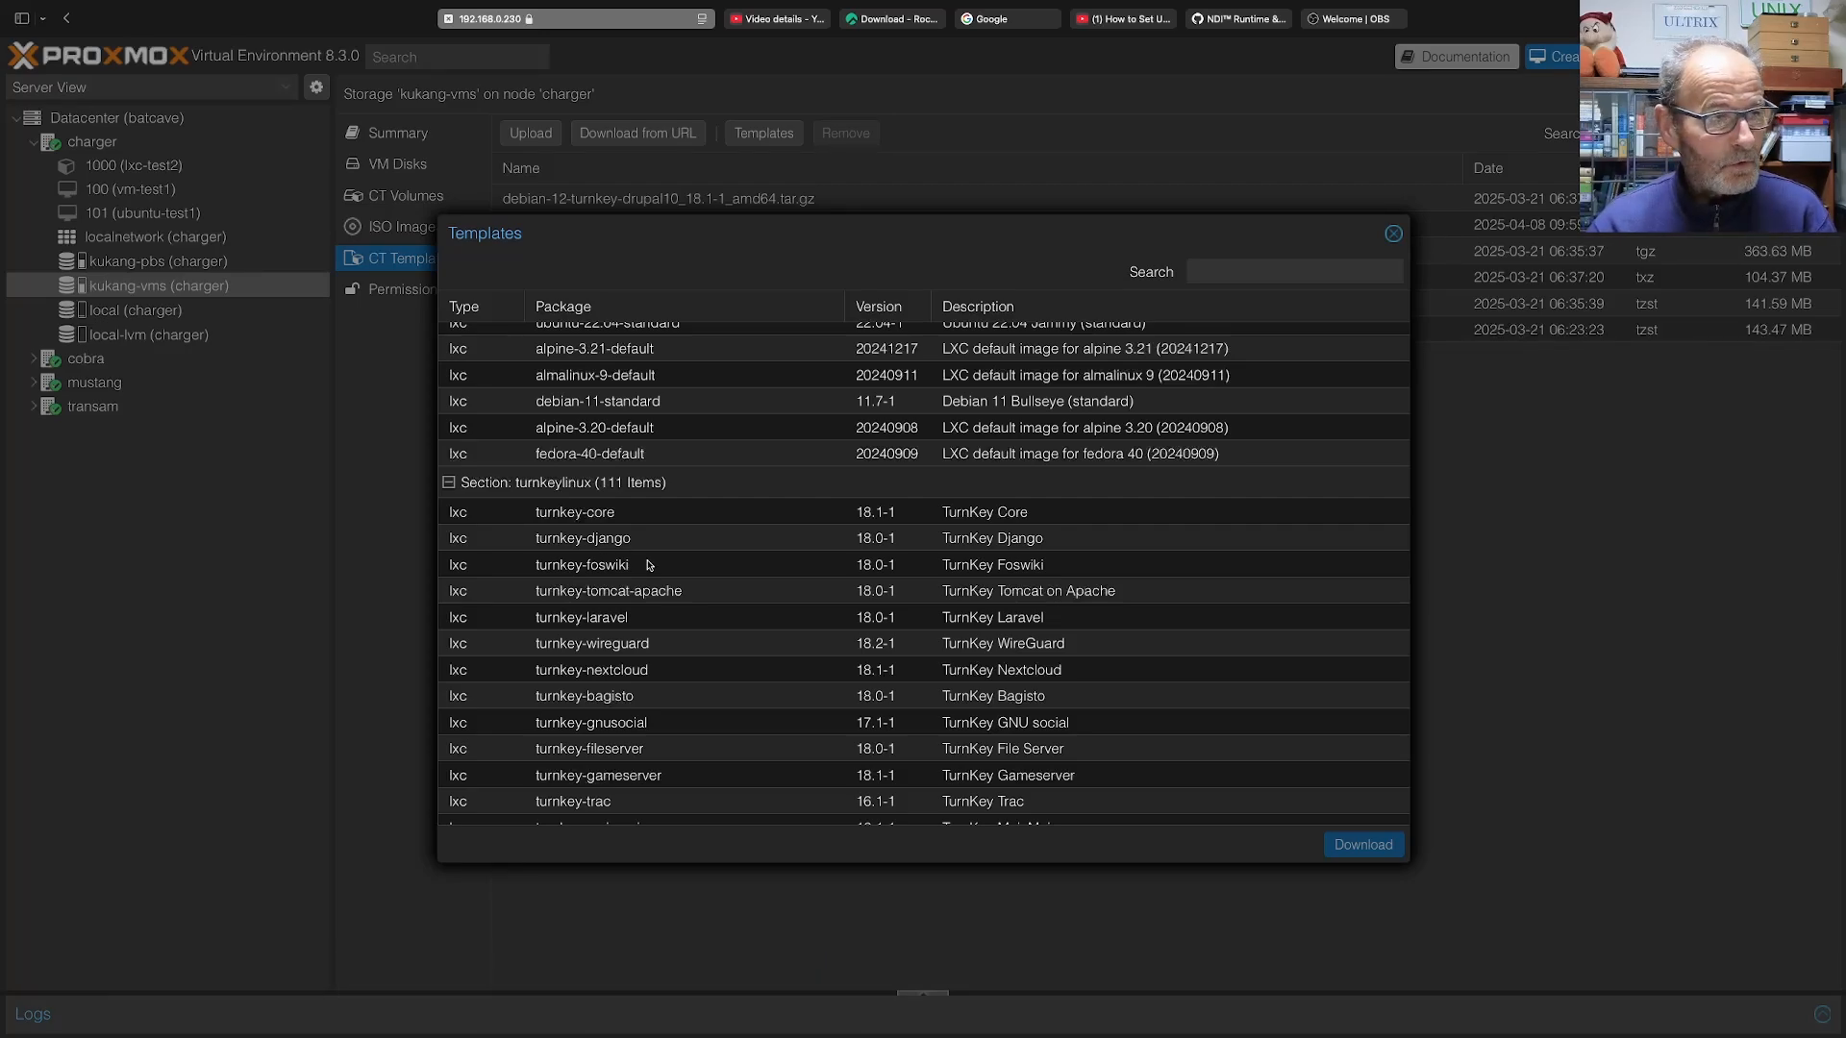
pyautogui.scroll(-3, 649, 565)
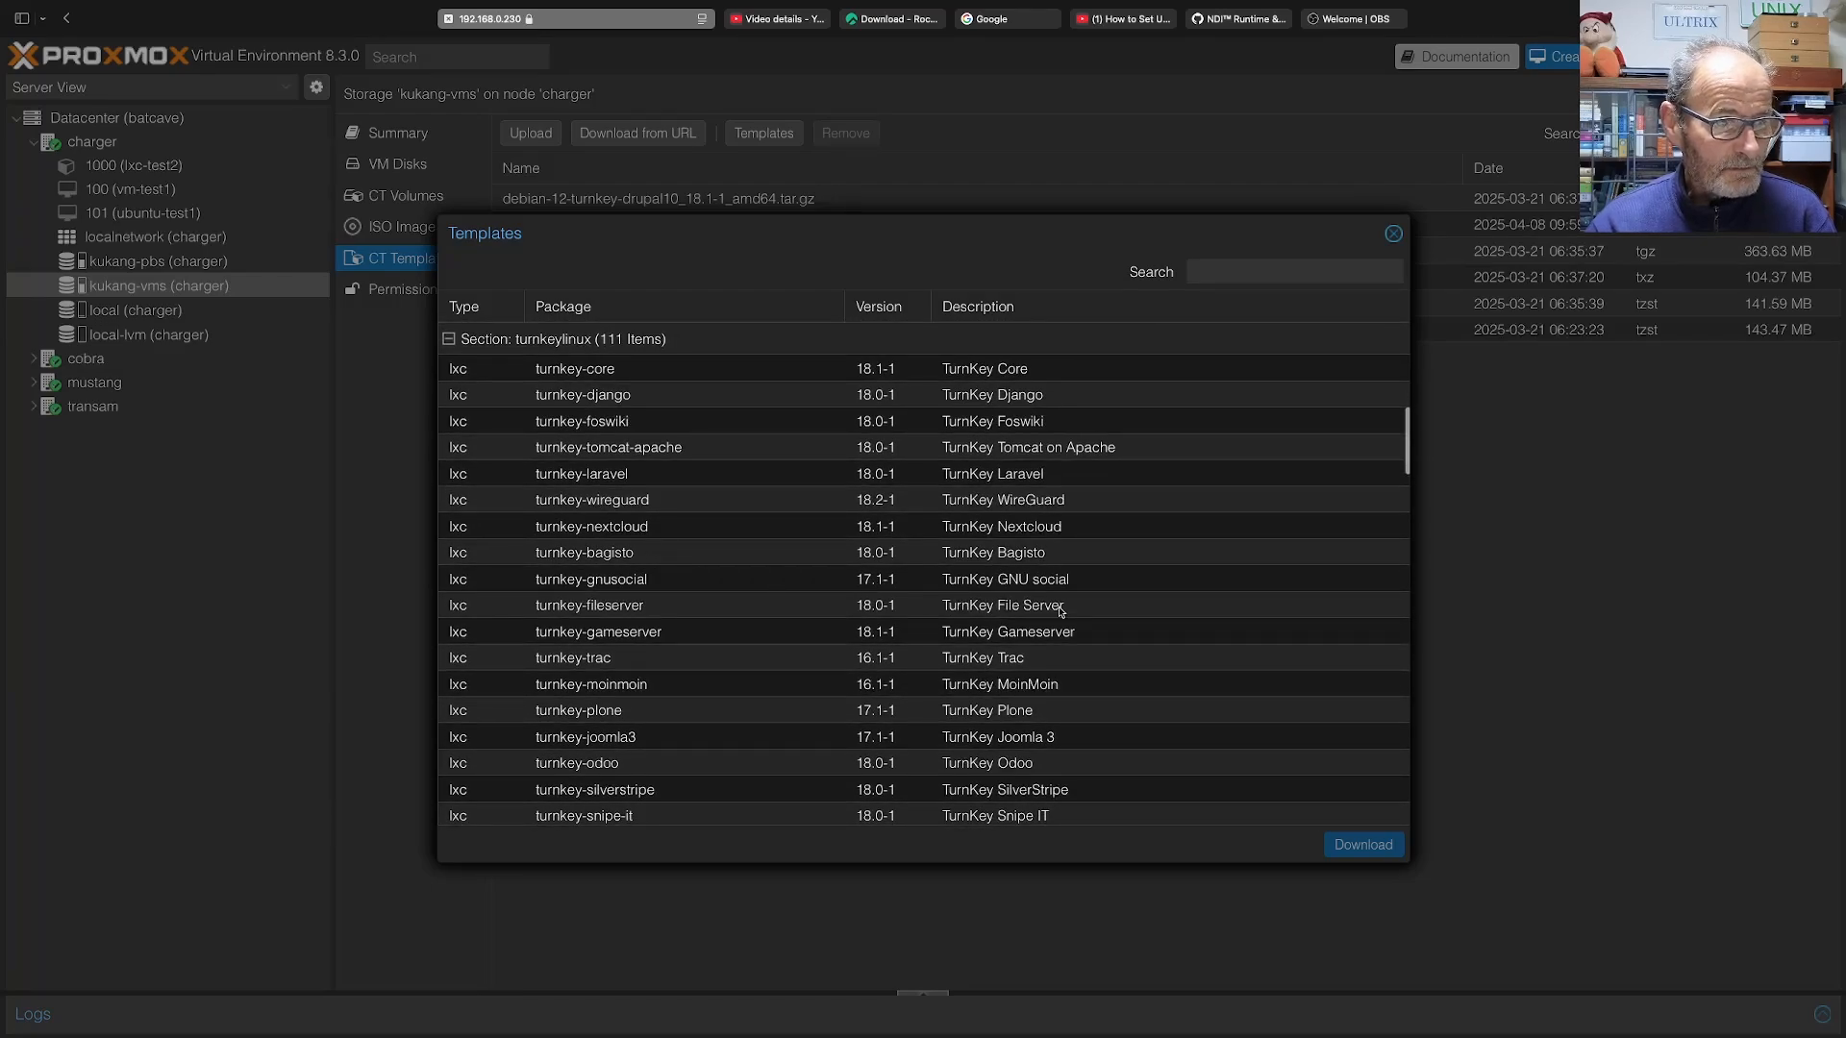
pyautogui.scroll(-3, 1055, 612)
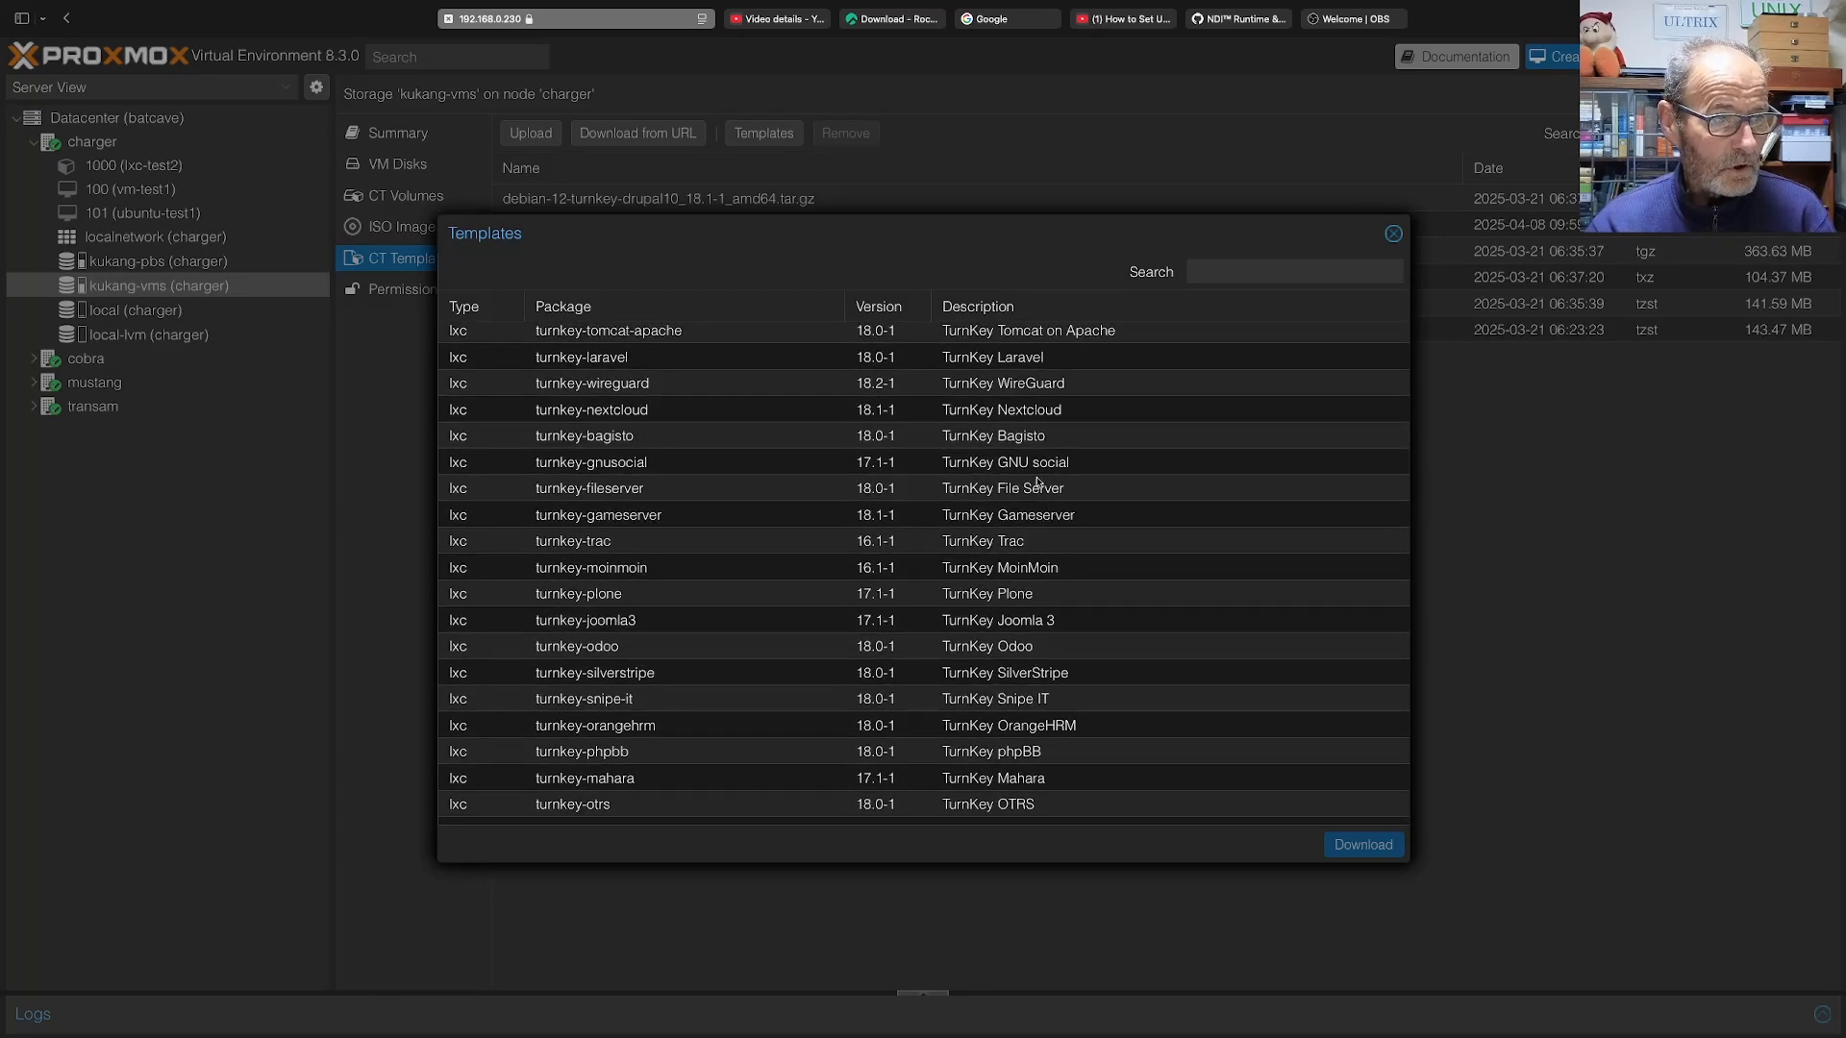
pyautogui.scroll(-4, 1221, 565)
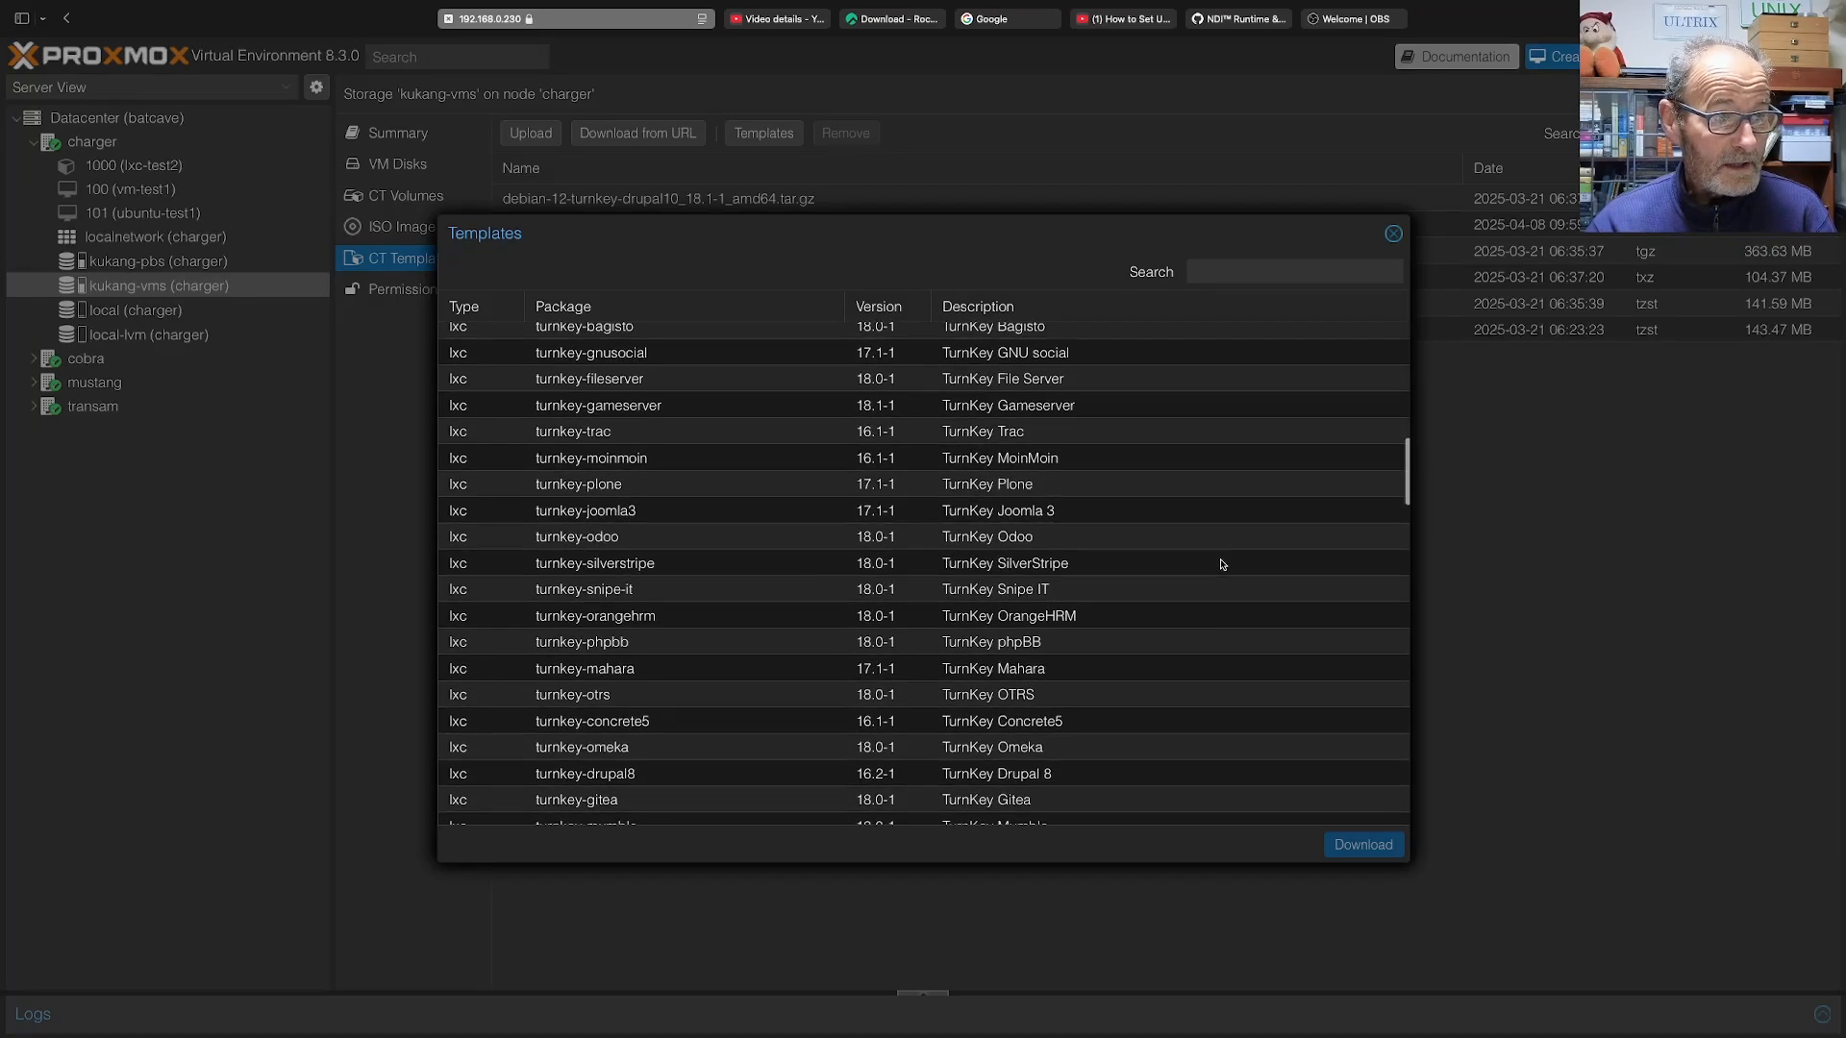
pyautogui.scroll(-6, 1222, 564)
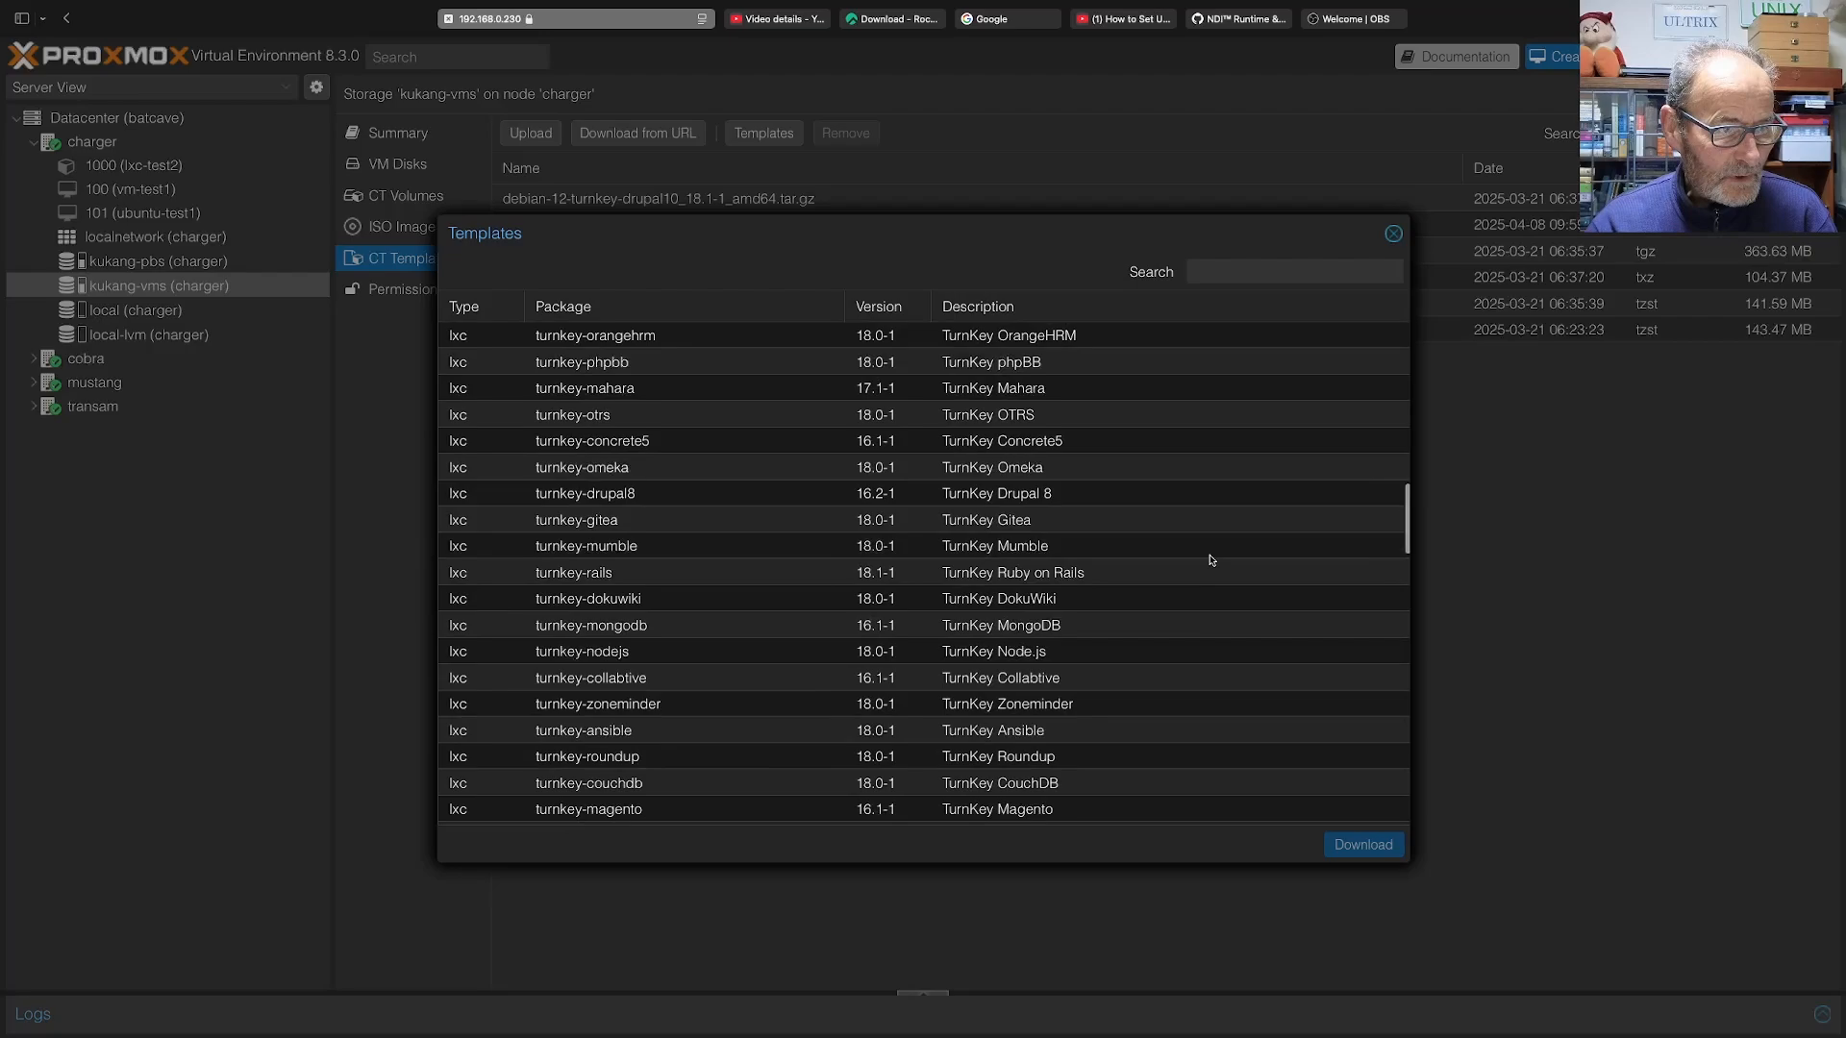
pyautogui.scroll(-1, 1213, 560)
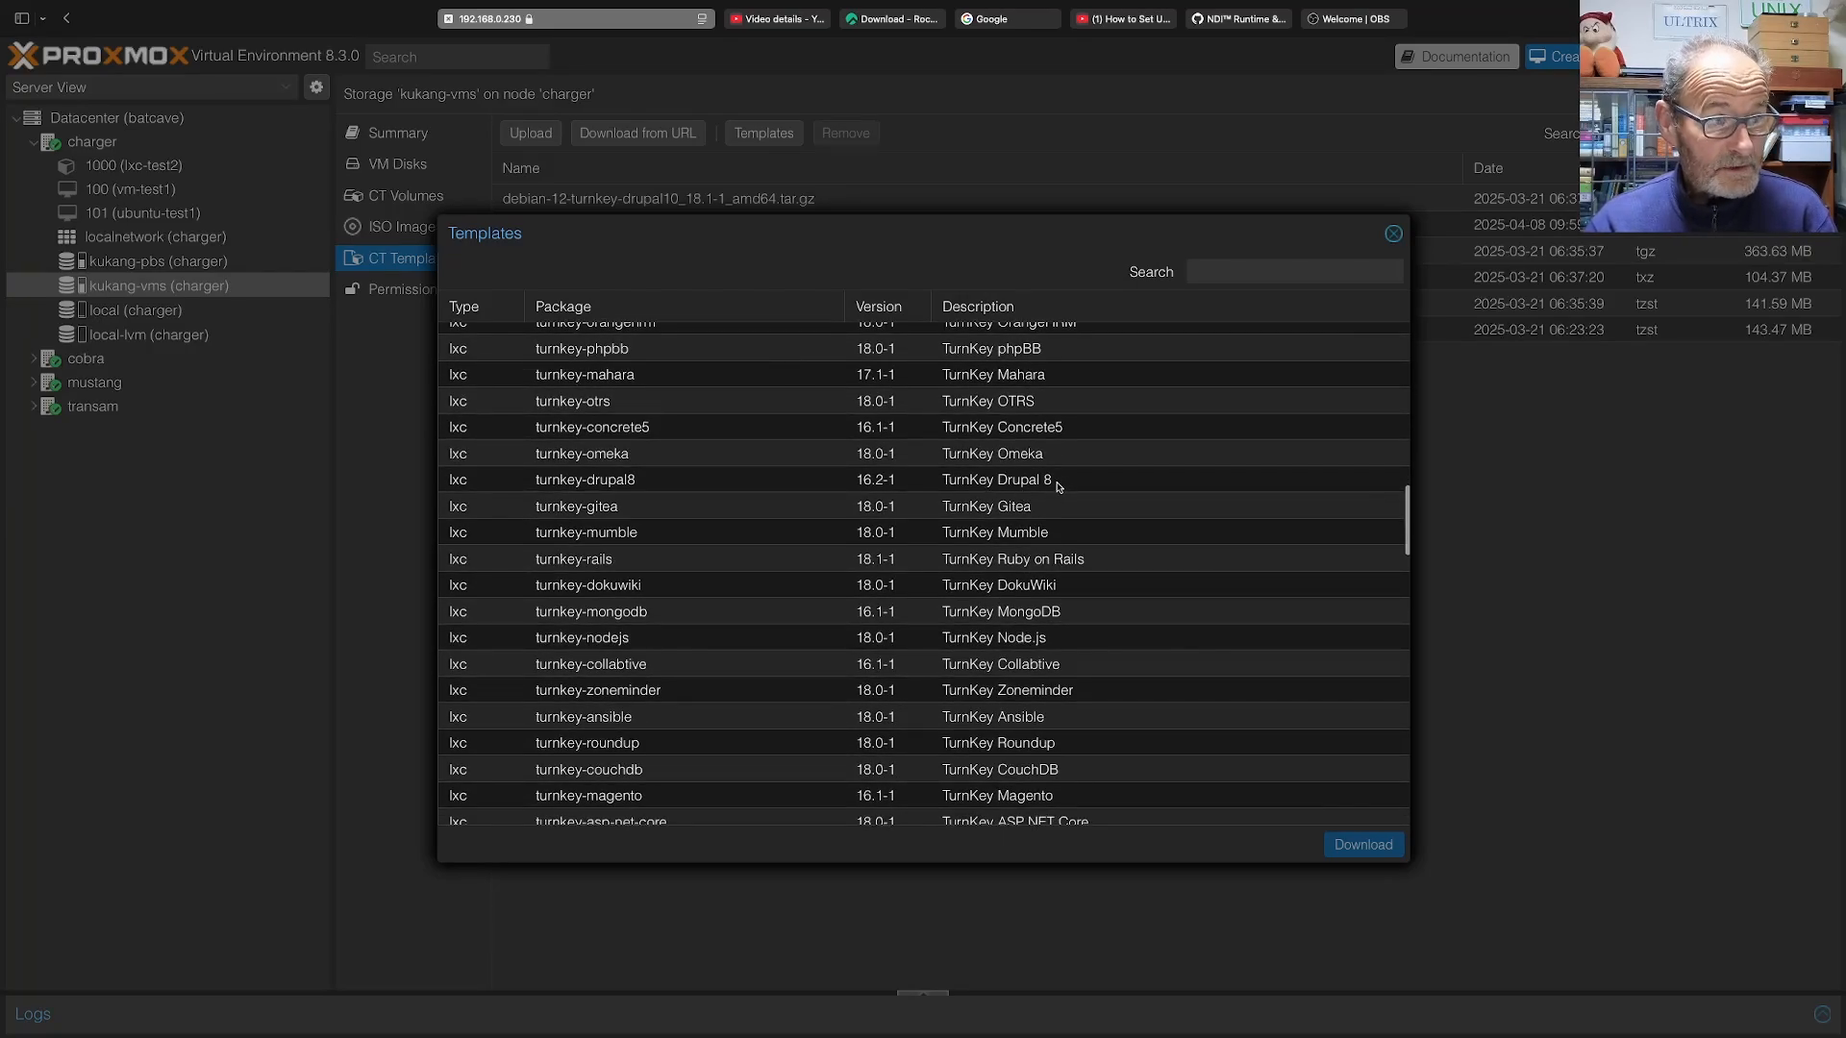
pyautogui.scroll(-1, 1058, 488)
pyautogui.scroll(-1, 1058, 487)
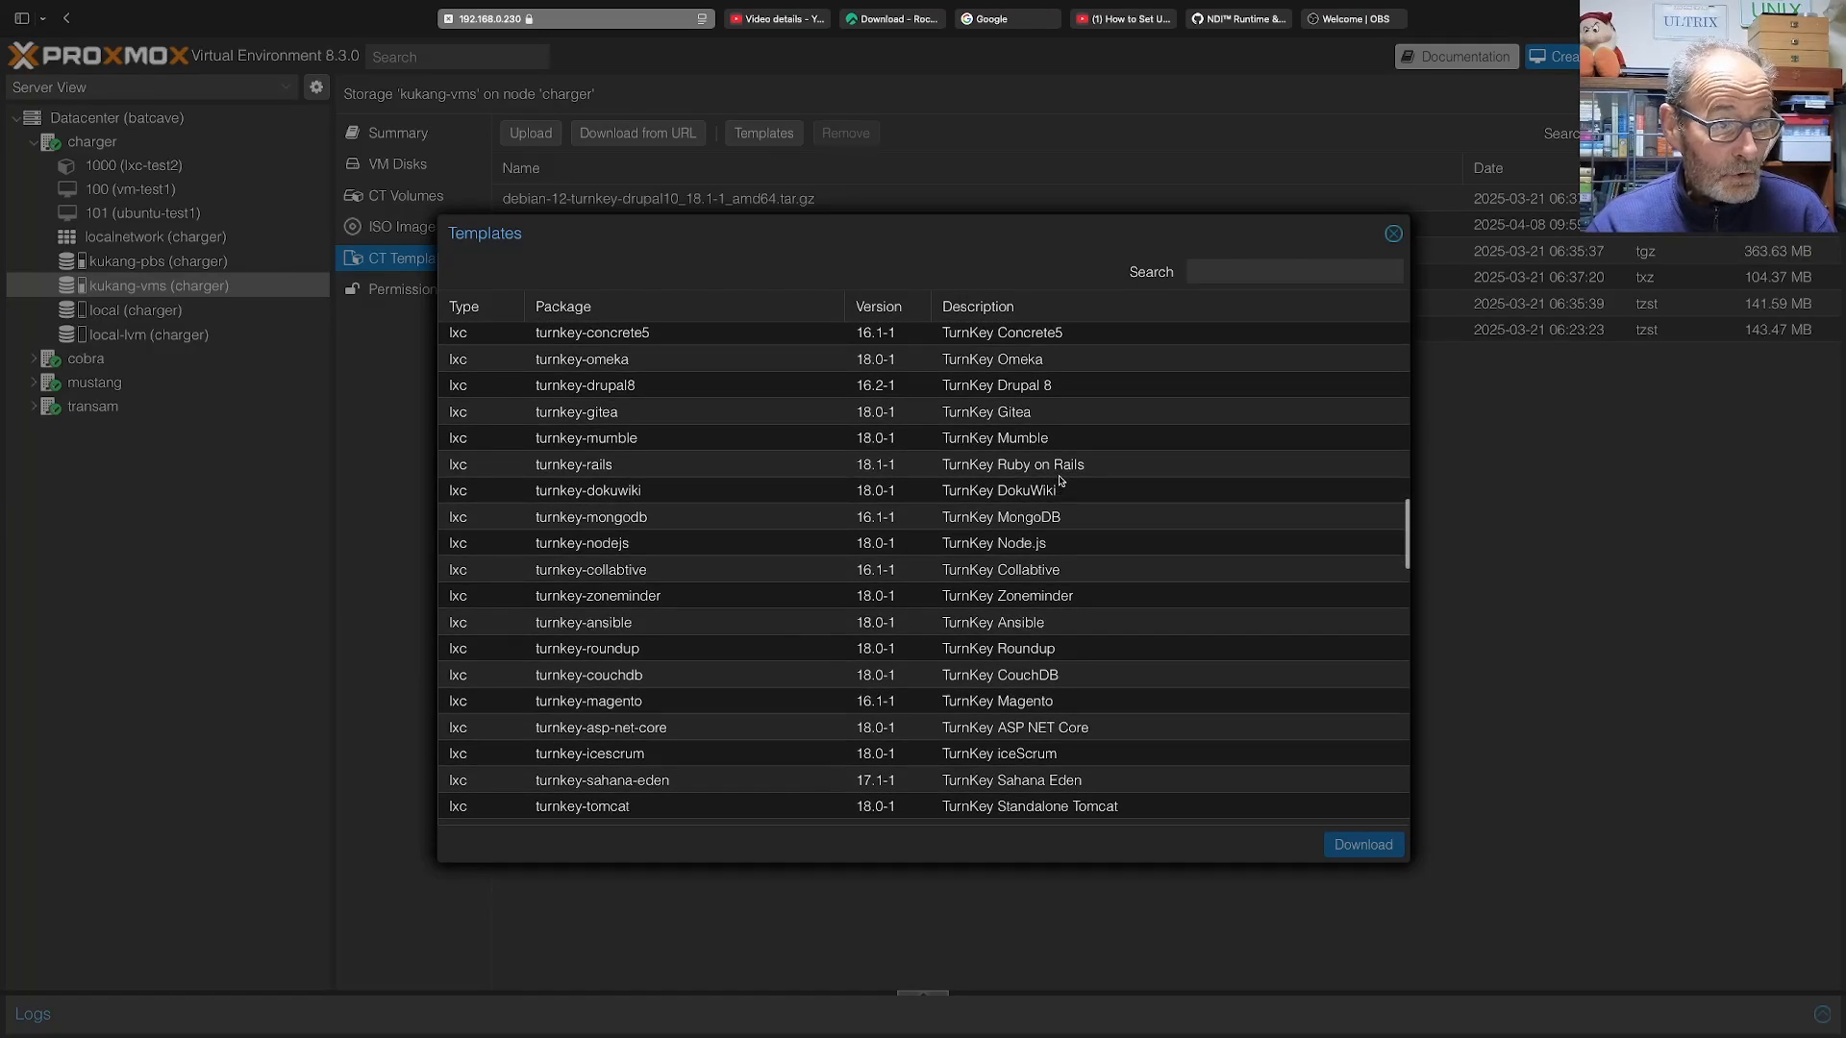
pyautogui.scroll(-1, 1115, 507)
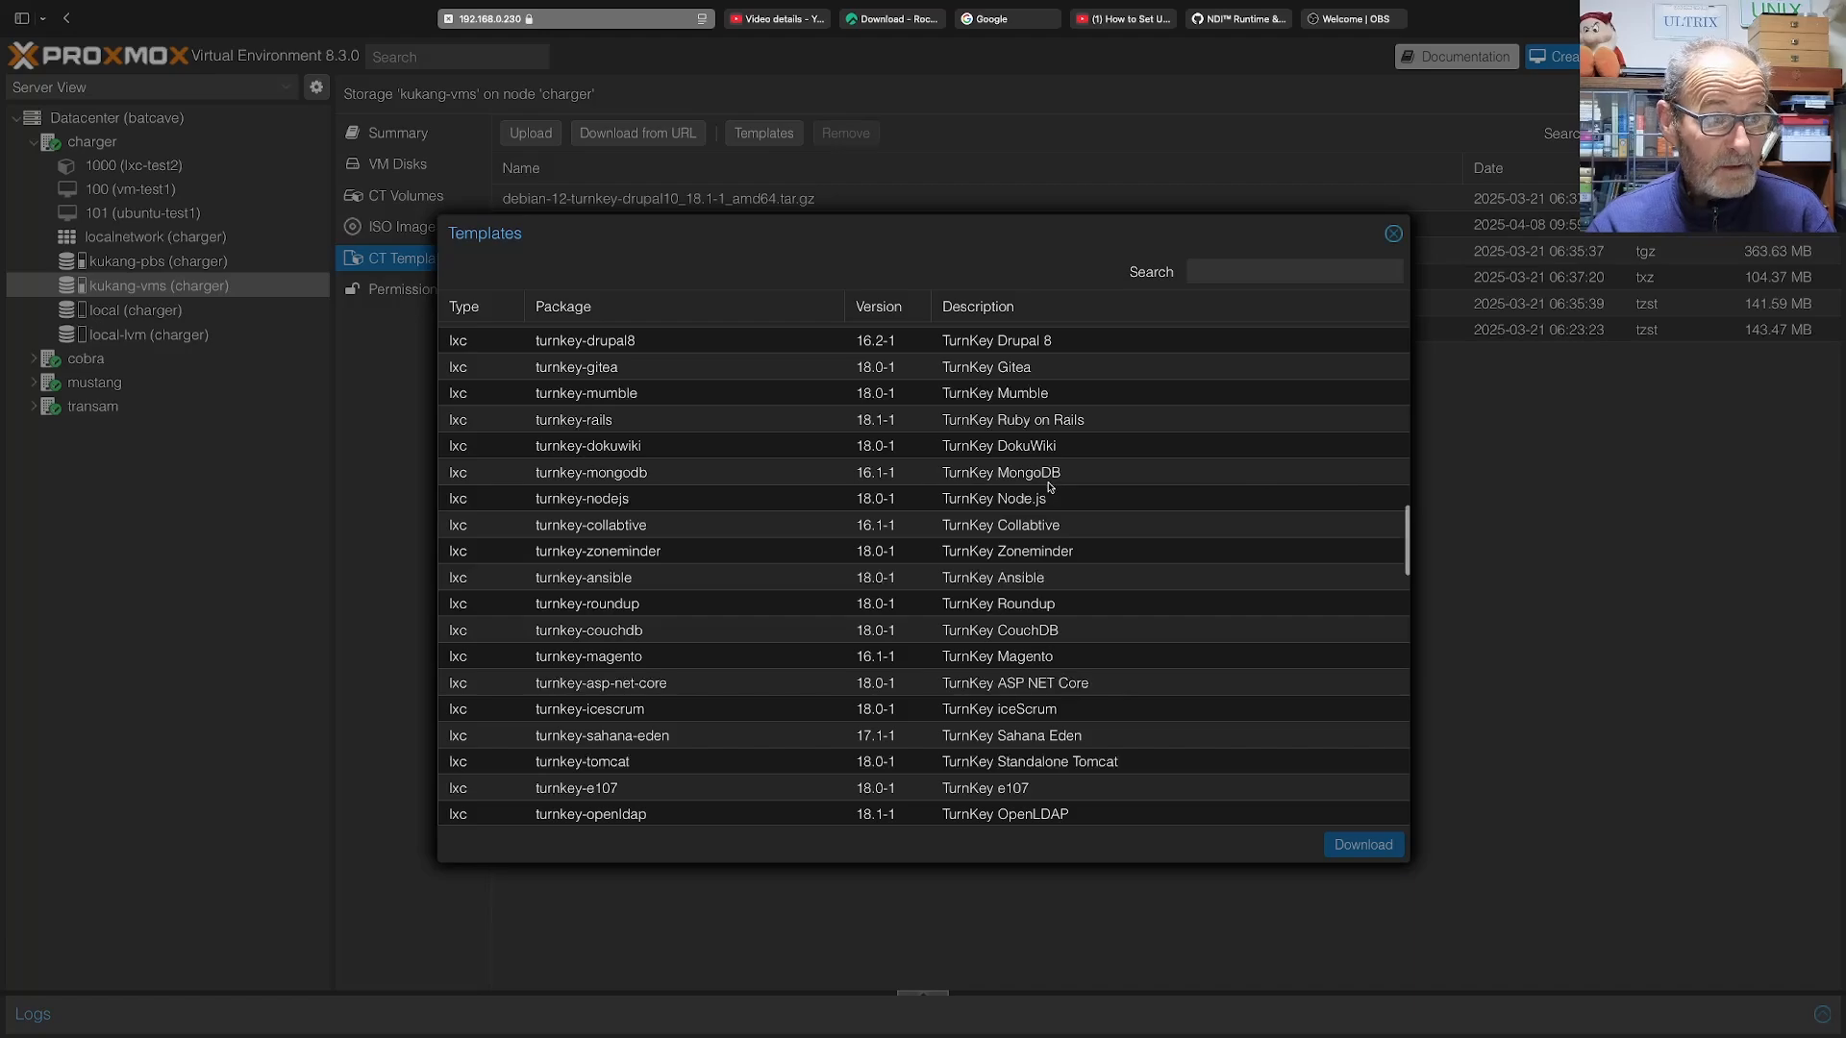
pyautogui.scroll(-8, 1050, 488)
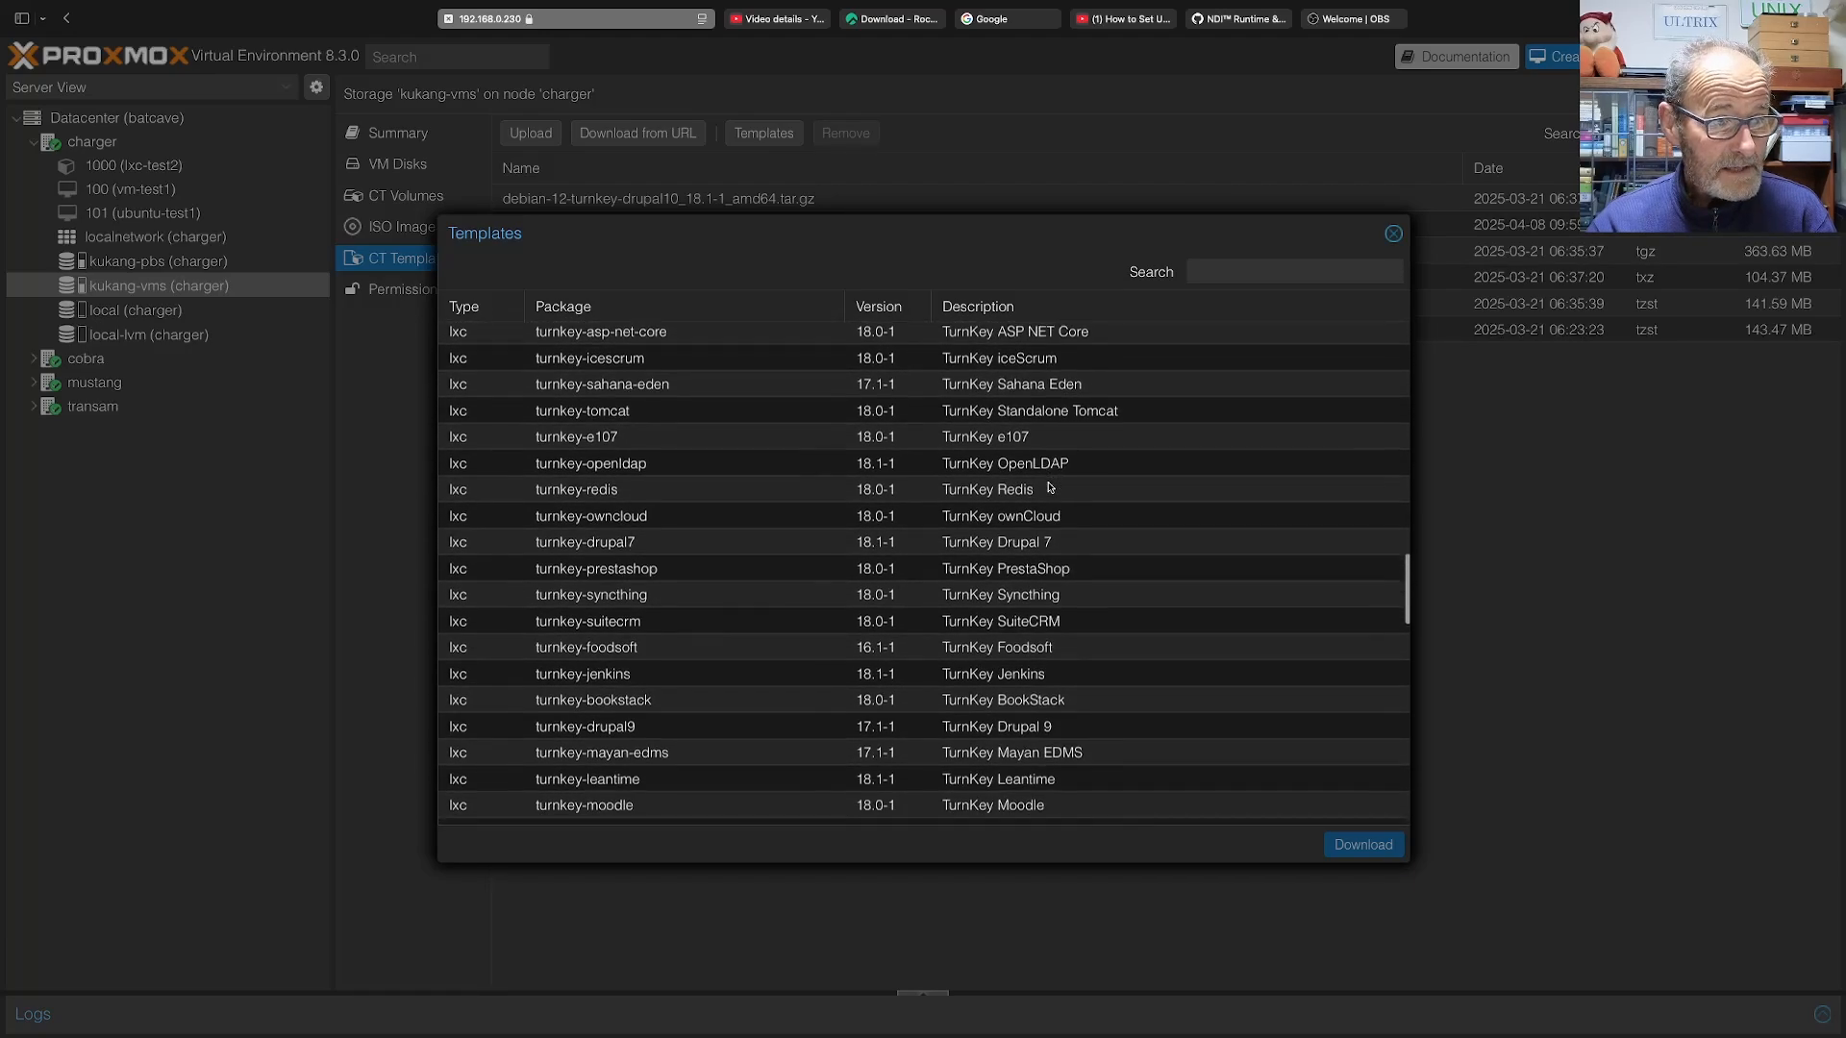
pyautogui.scroll(-2, 1115, 502)
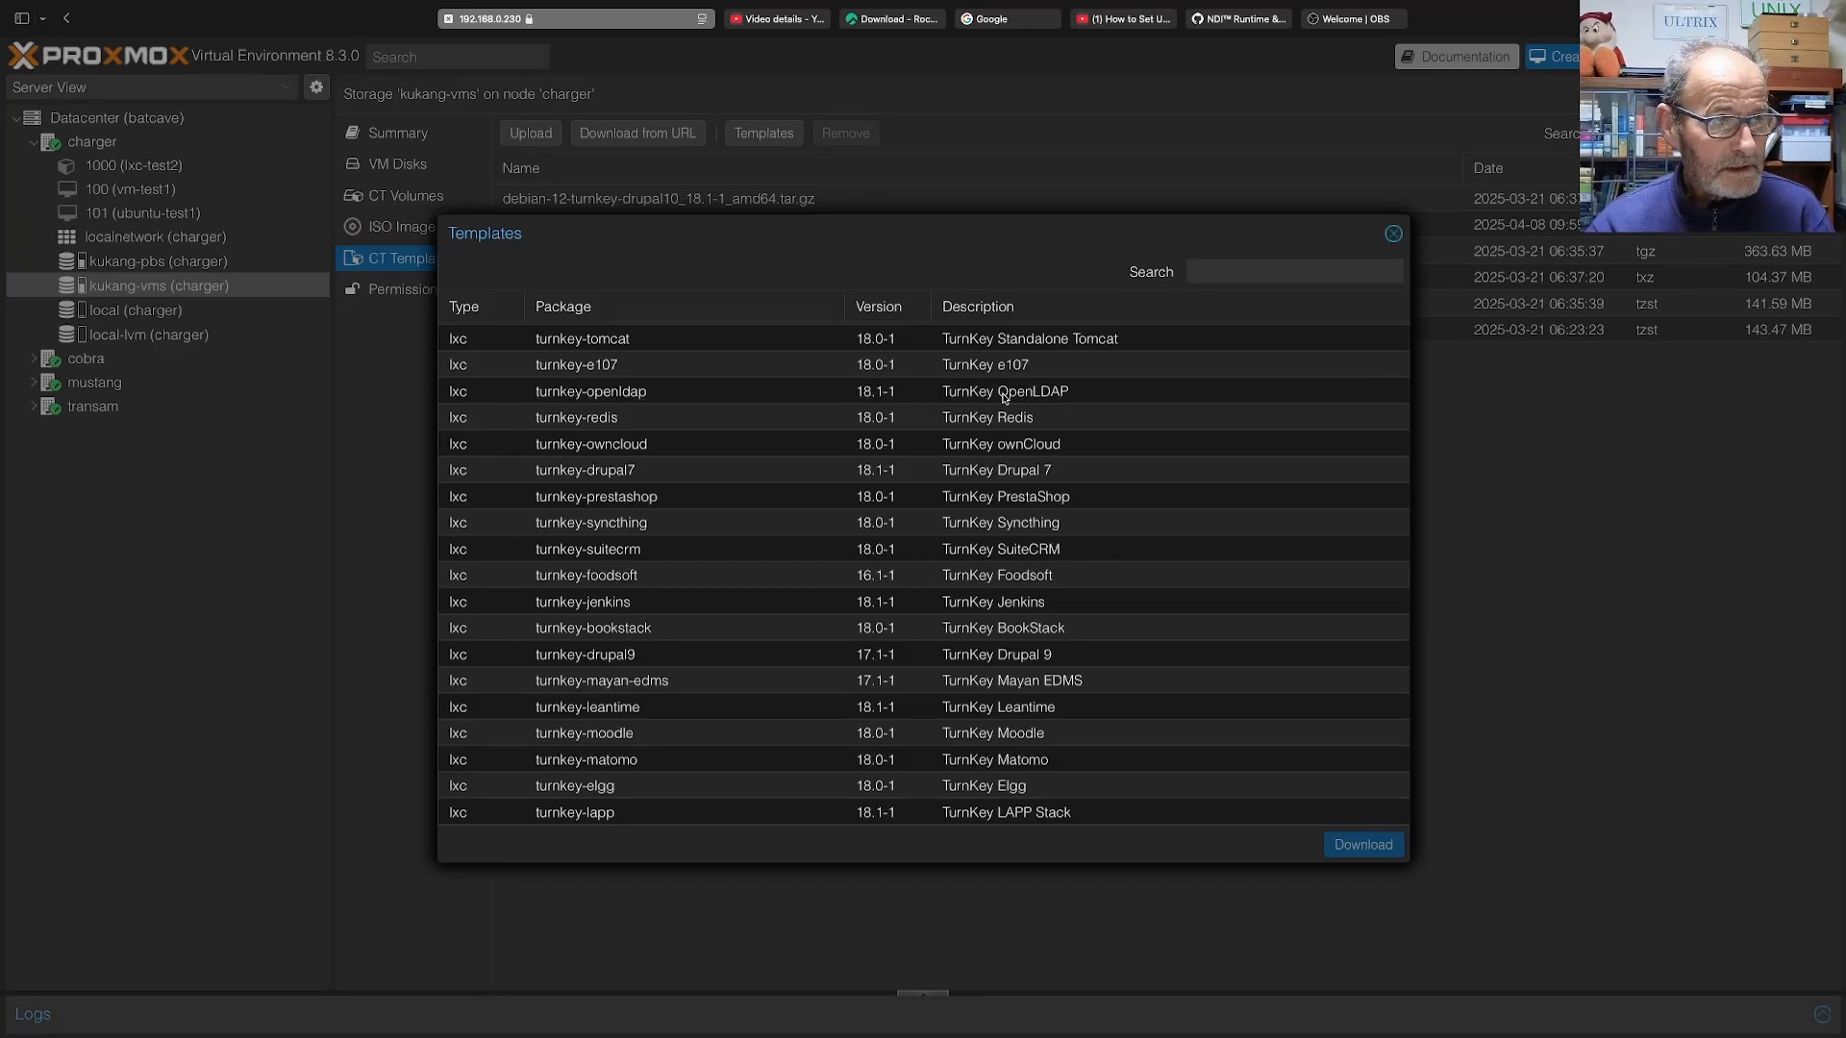
pyautogui.scroll(-8, 1005, 397)
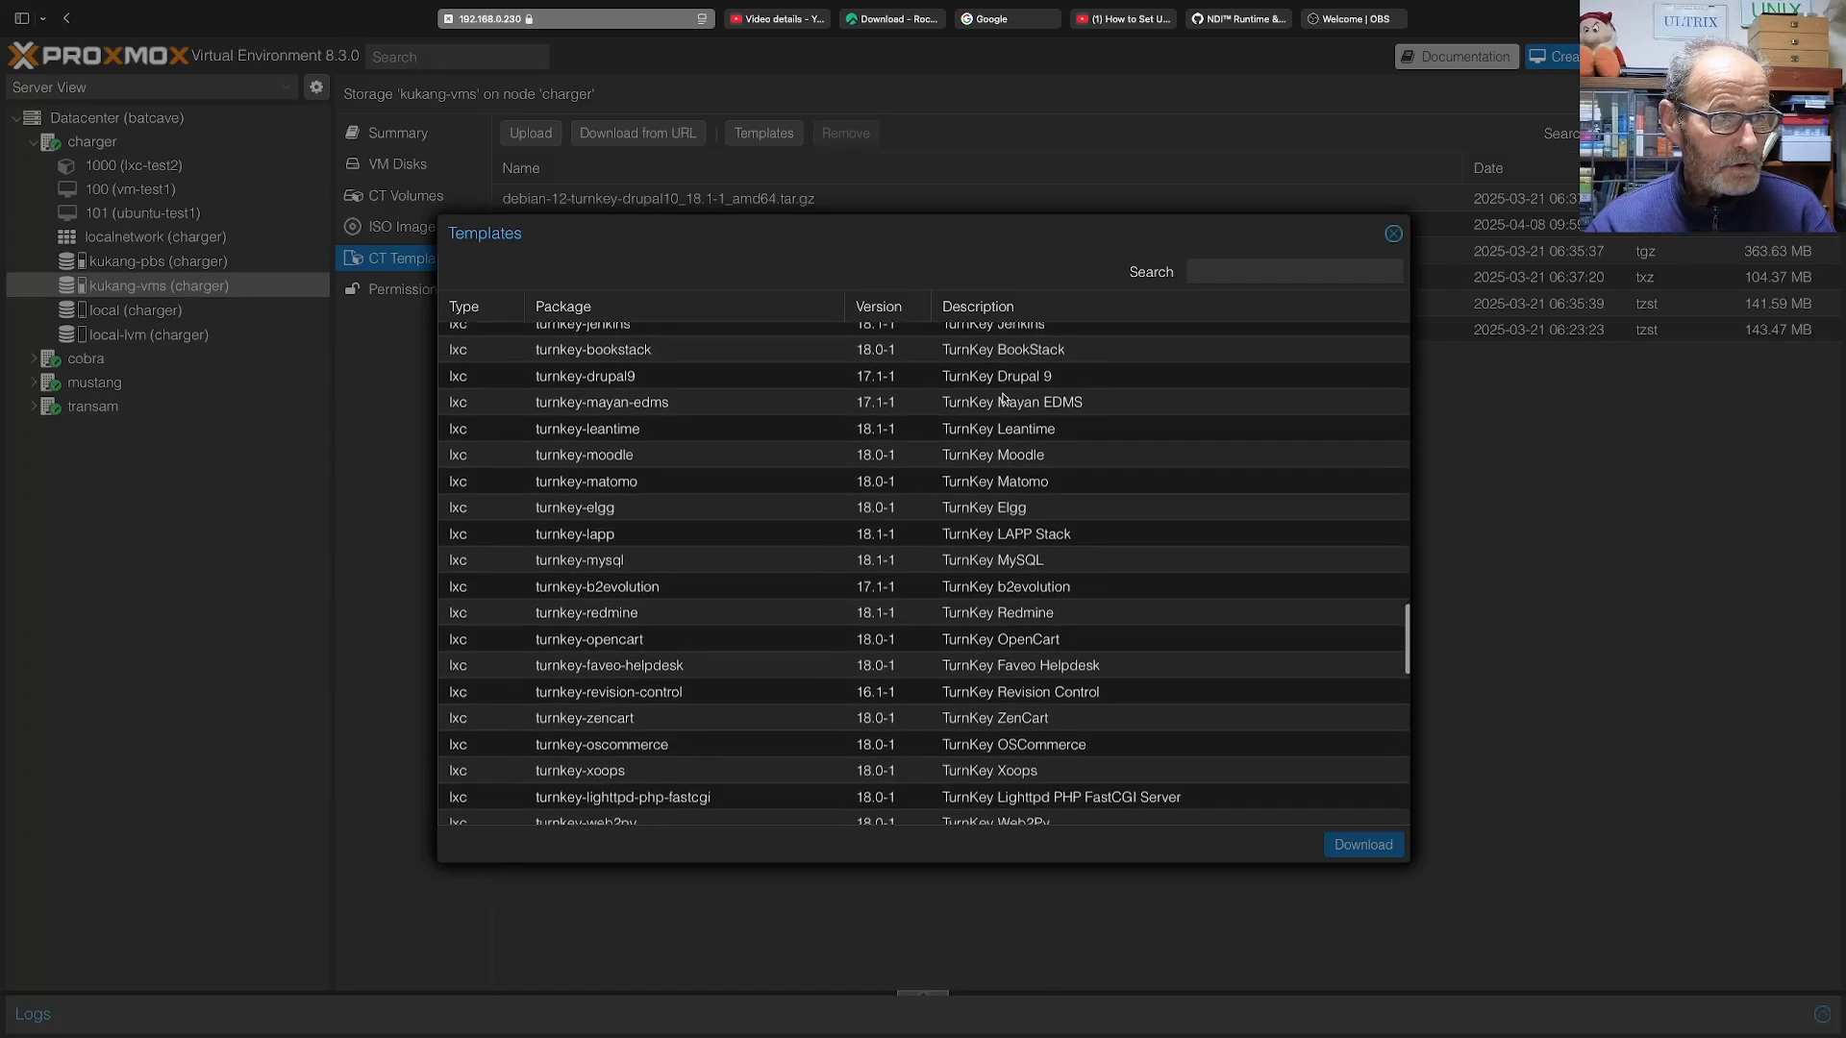
pyautogui.scroll(-15, 1005, 397)
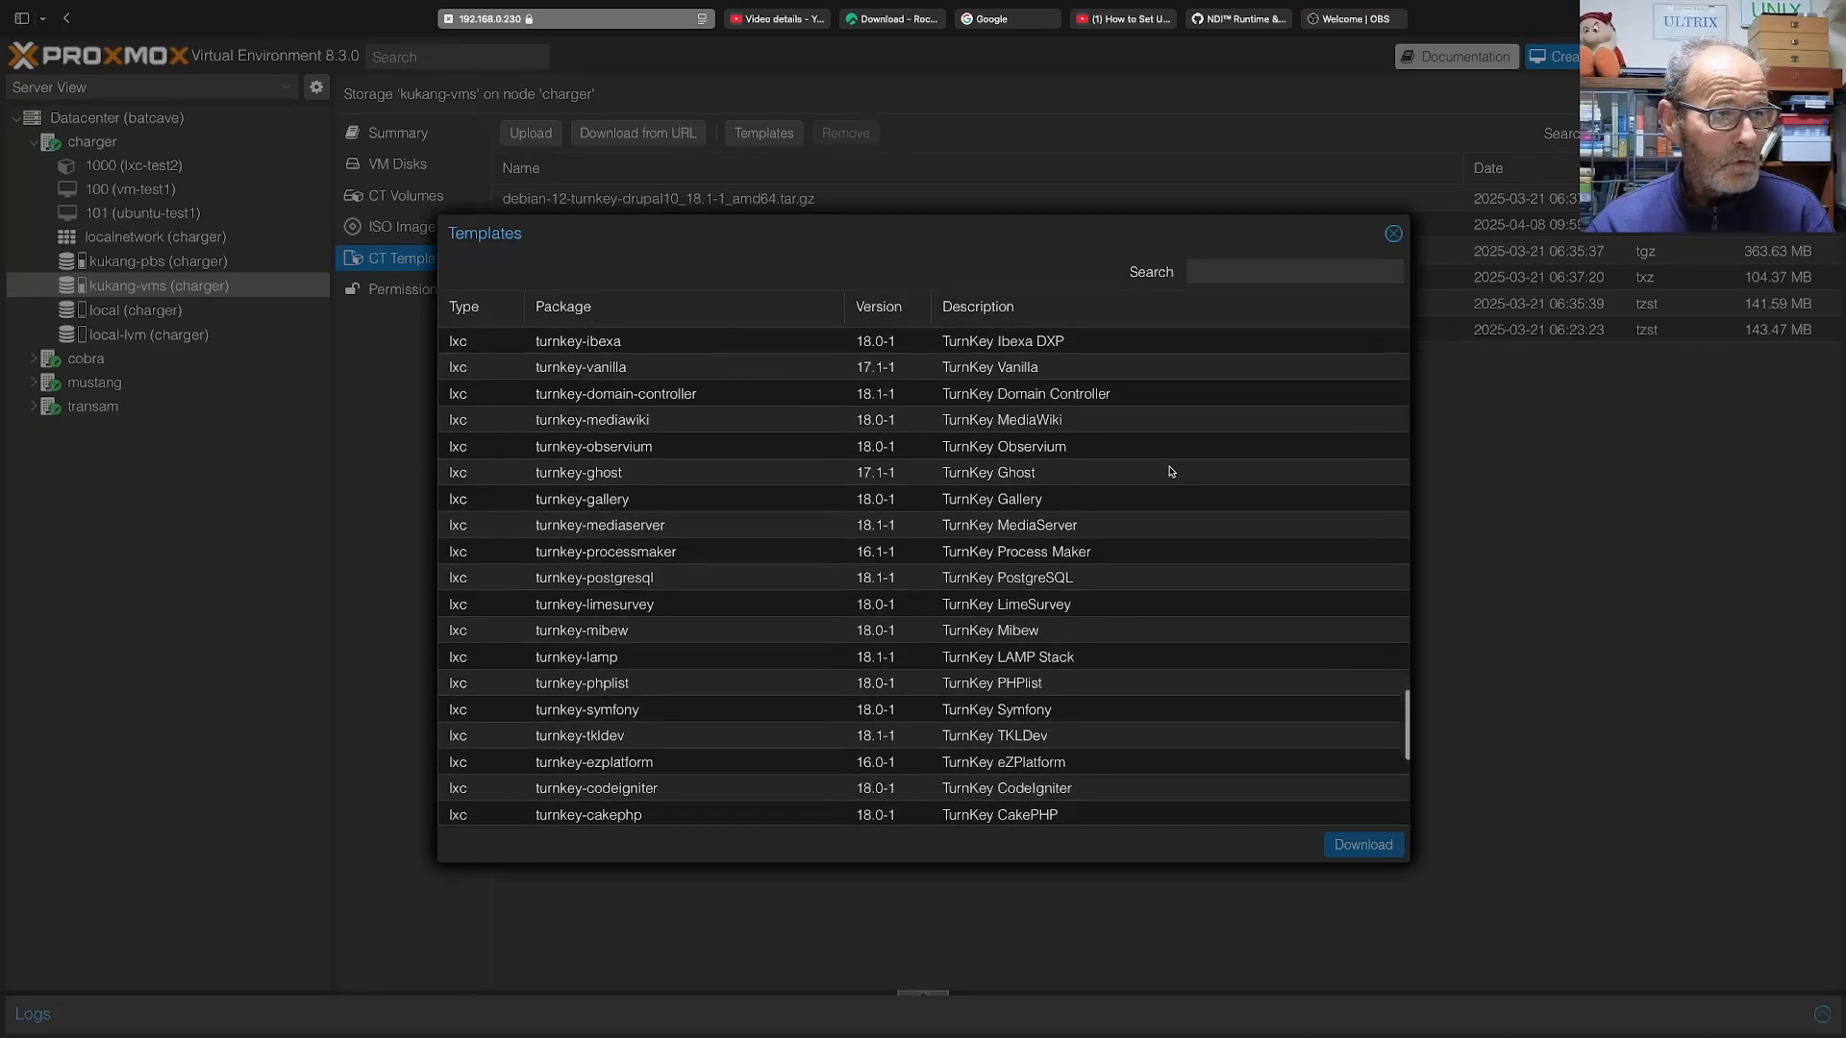
pyautogui.scroll(-8, 1215, 552)
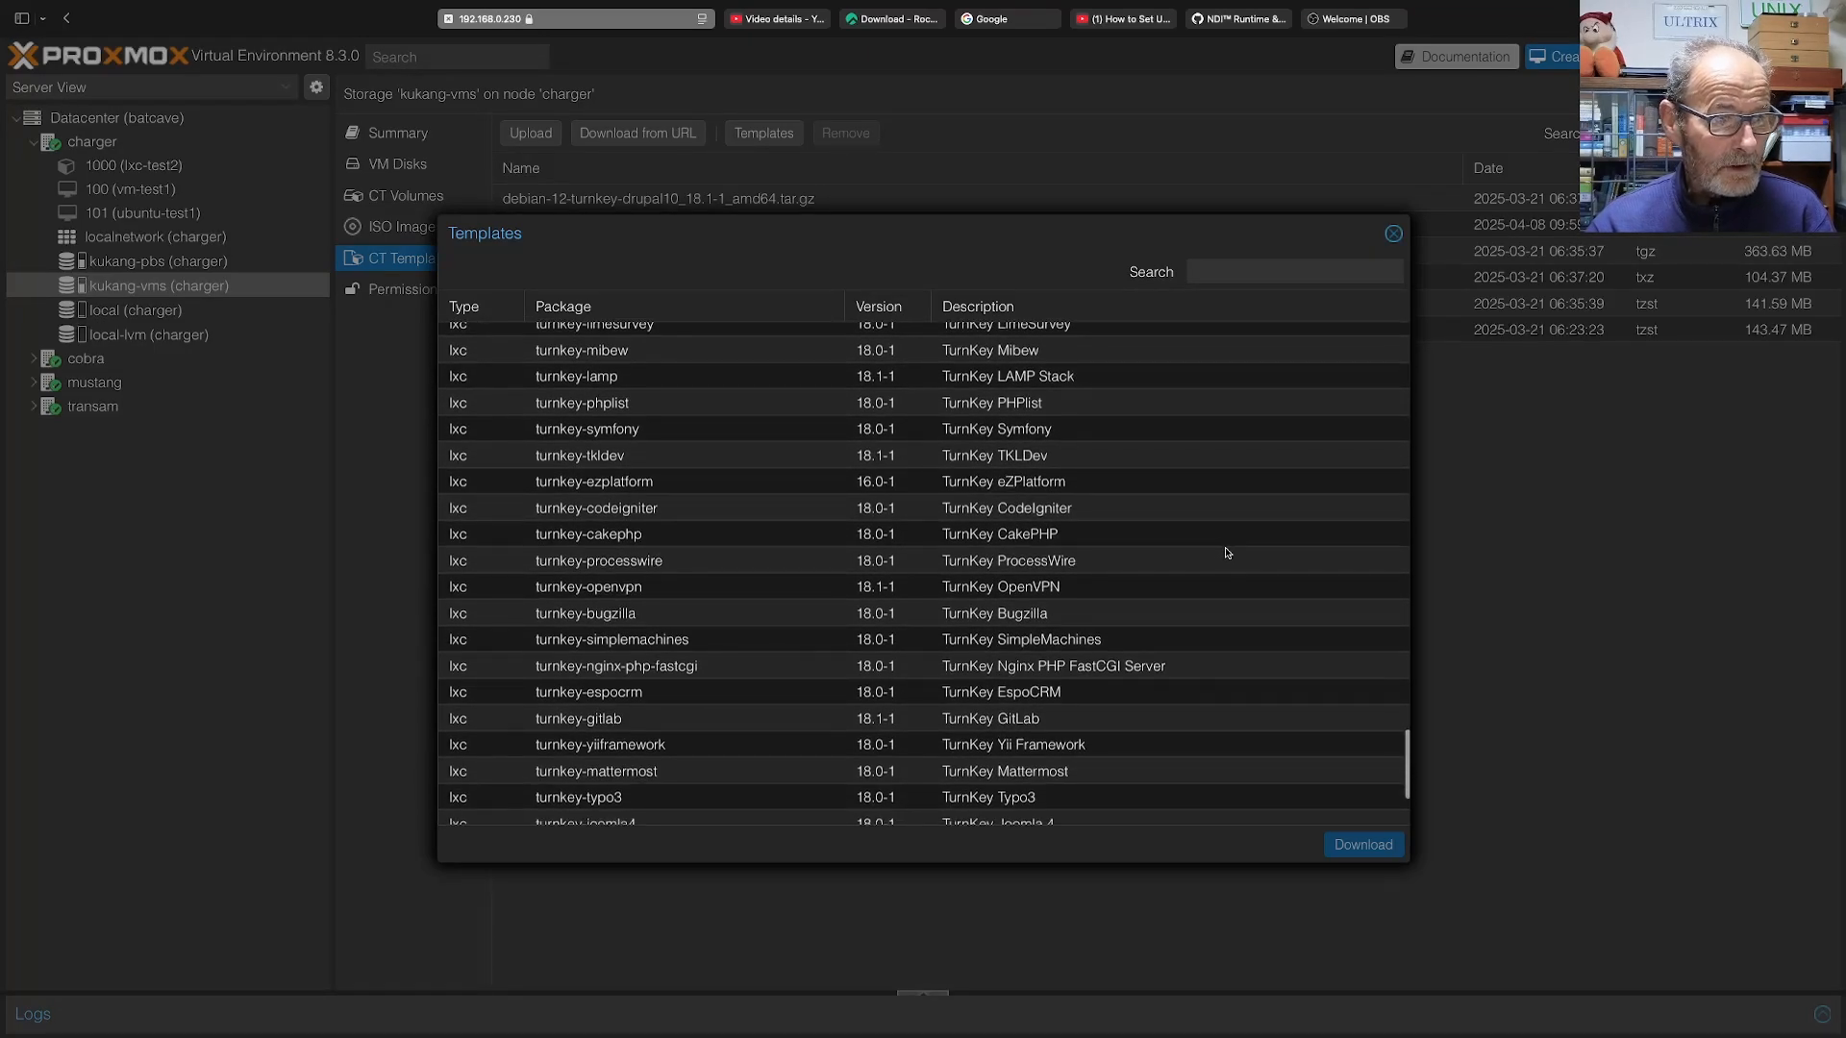
# Download the turnkey-cakephp 18.0-1 container template to kukang-vms and close the task viewer once it finishes.
pyautogui.click(1012, 541)
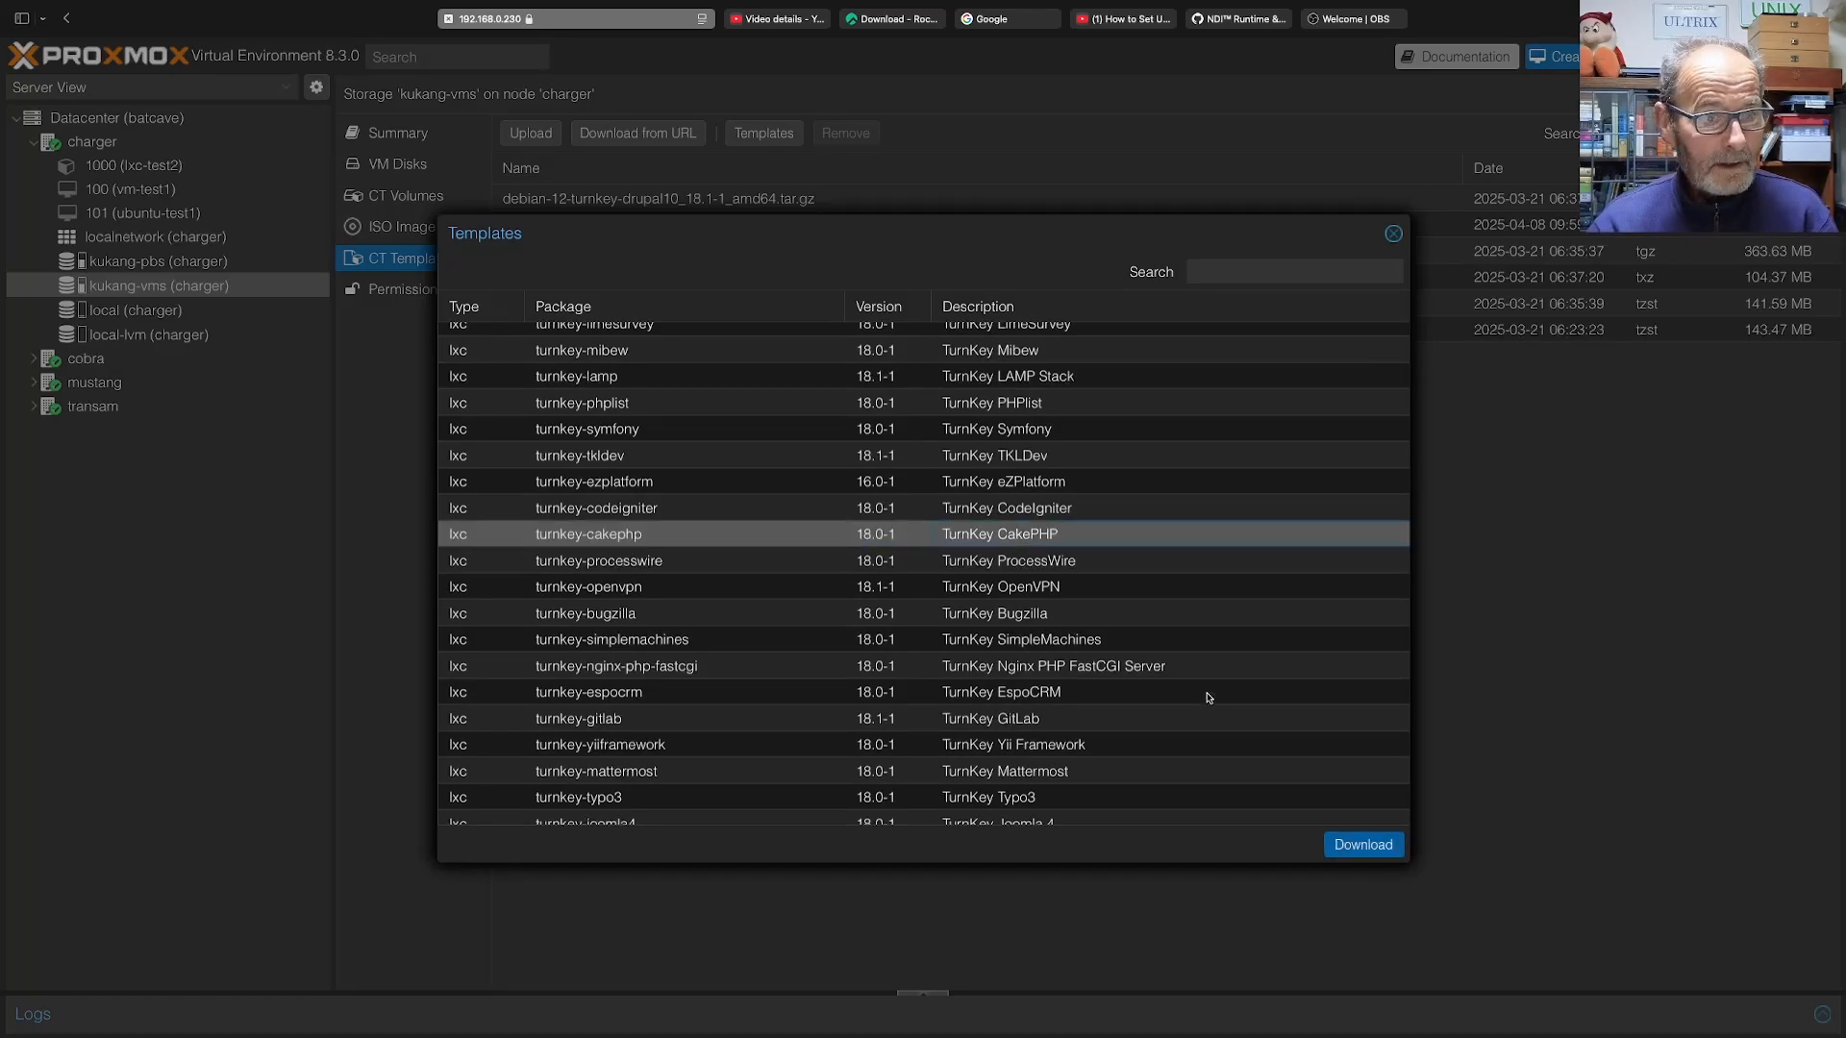
pyautogui.click(1373, 848)
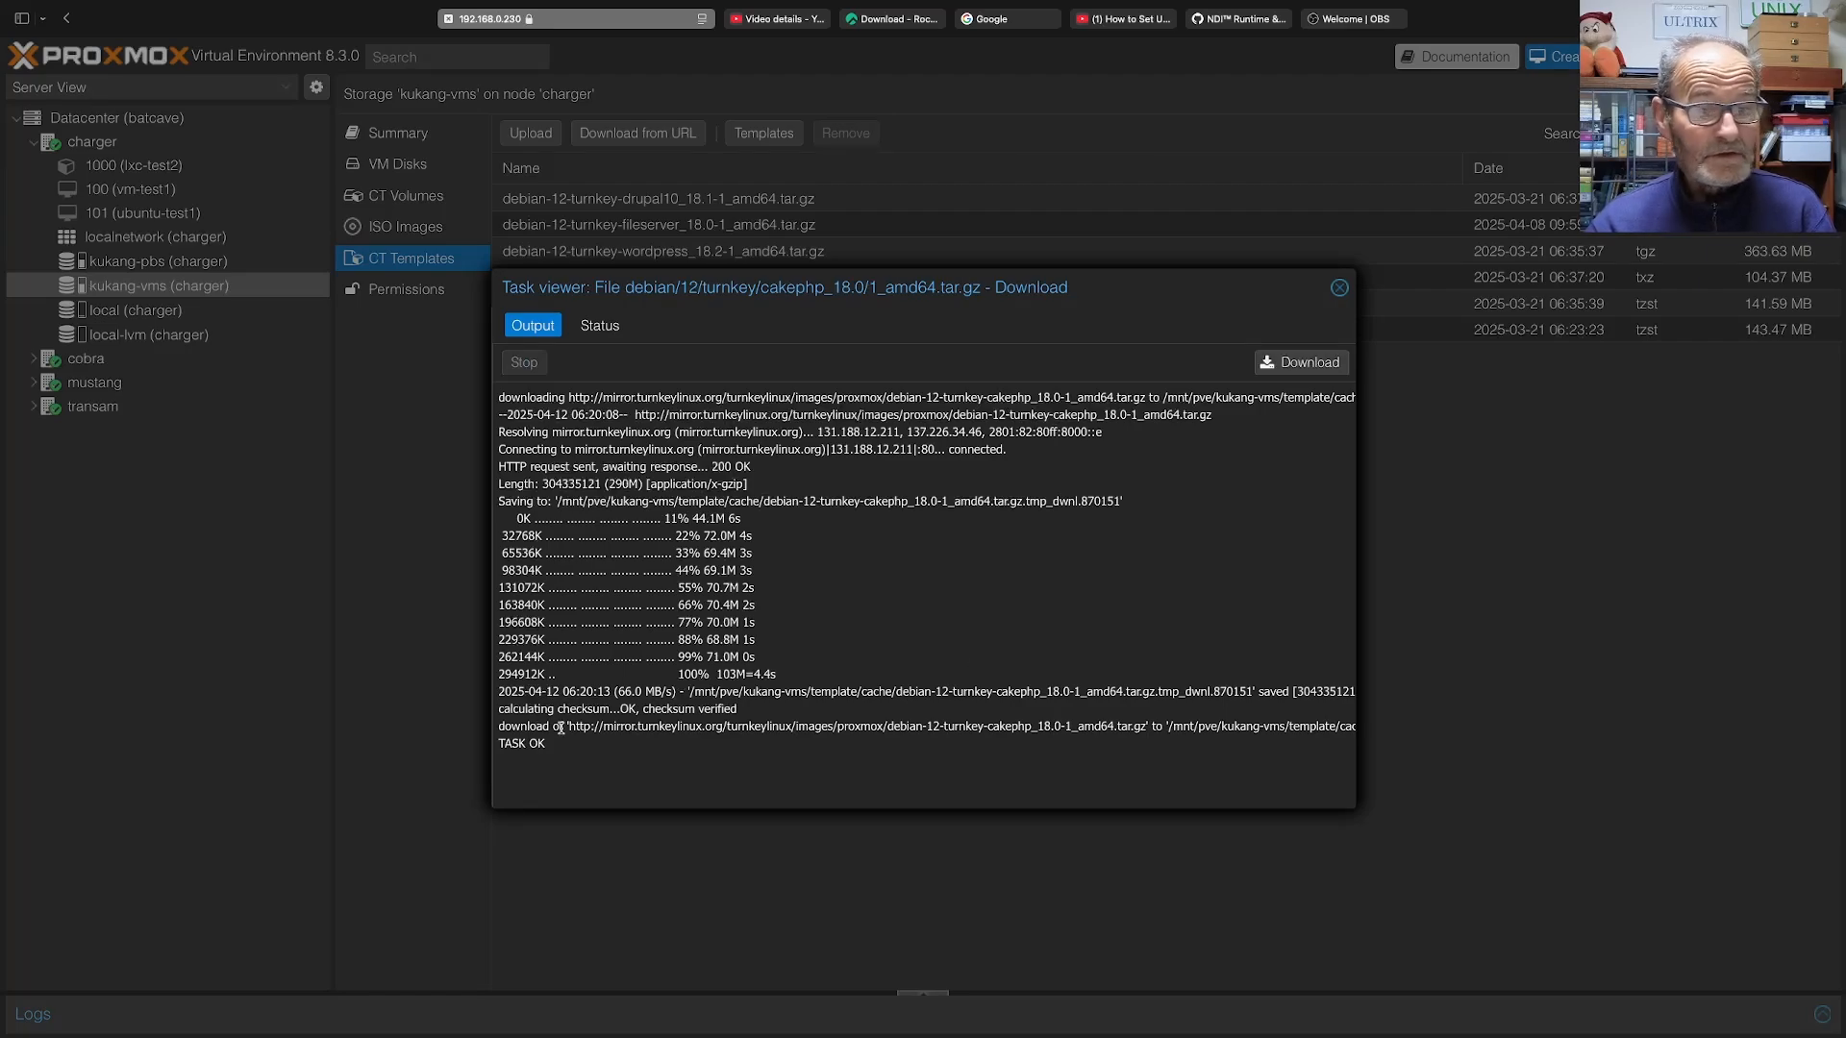
pyautogui.click(1339, 289)
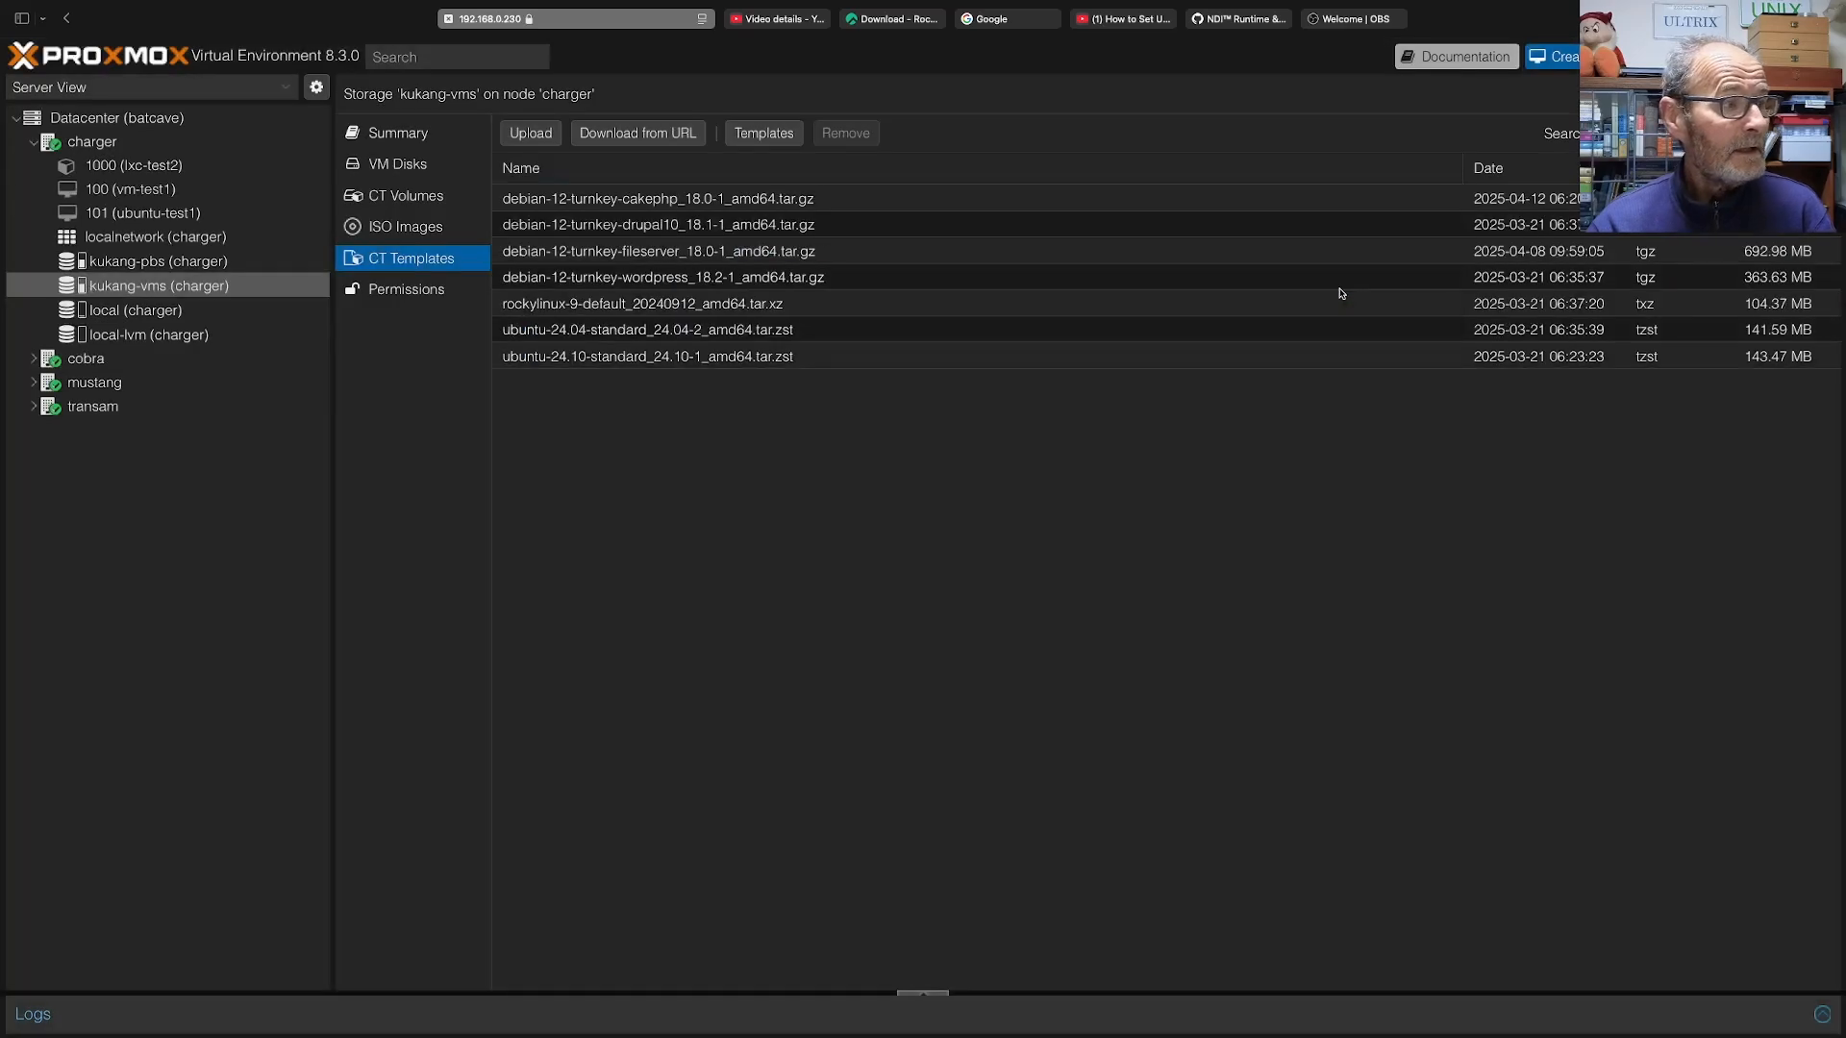
# Start a new LXC container on node charger with CT ID 10000 and hostname ct-test1.
pyautogui.click(35, 144)
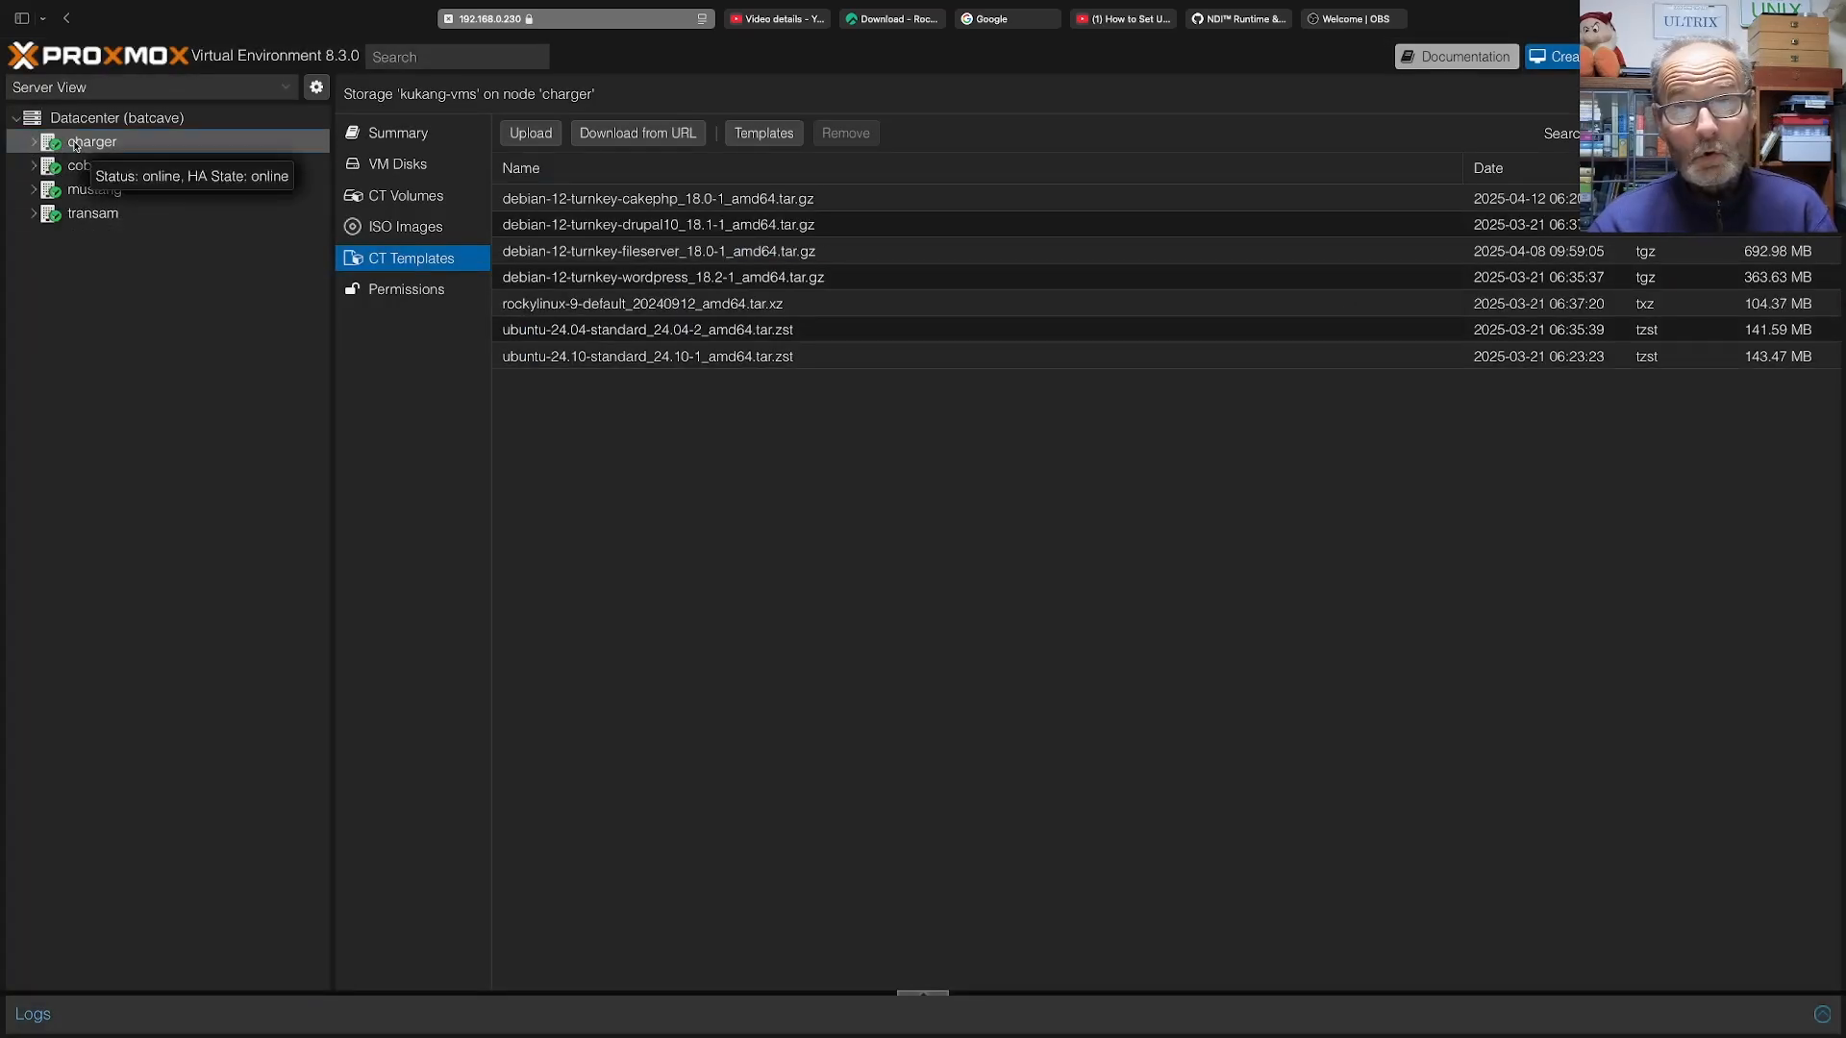
pyautogui.rightClick(75, 144)
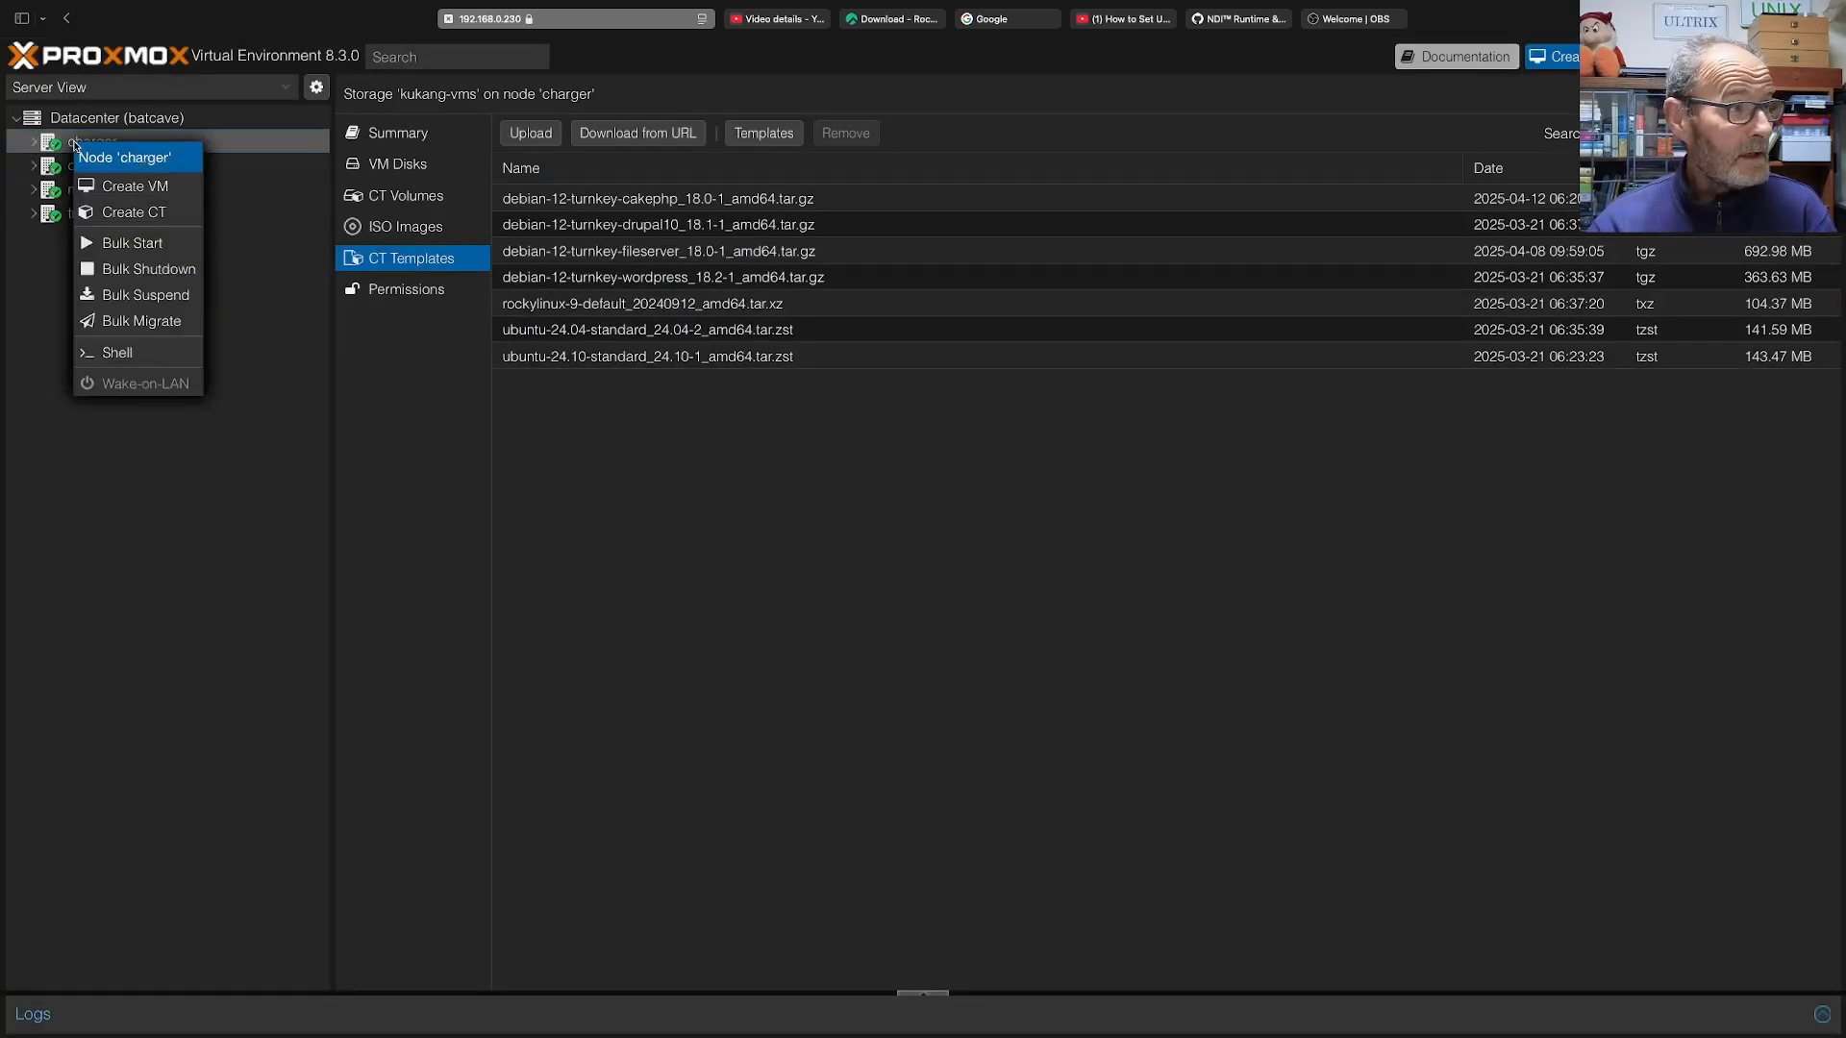
pyautogui.click(125, 212)
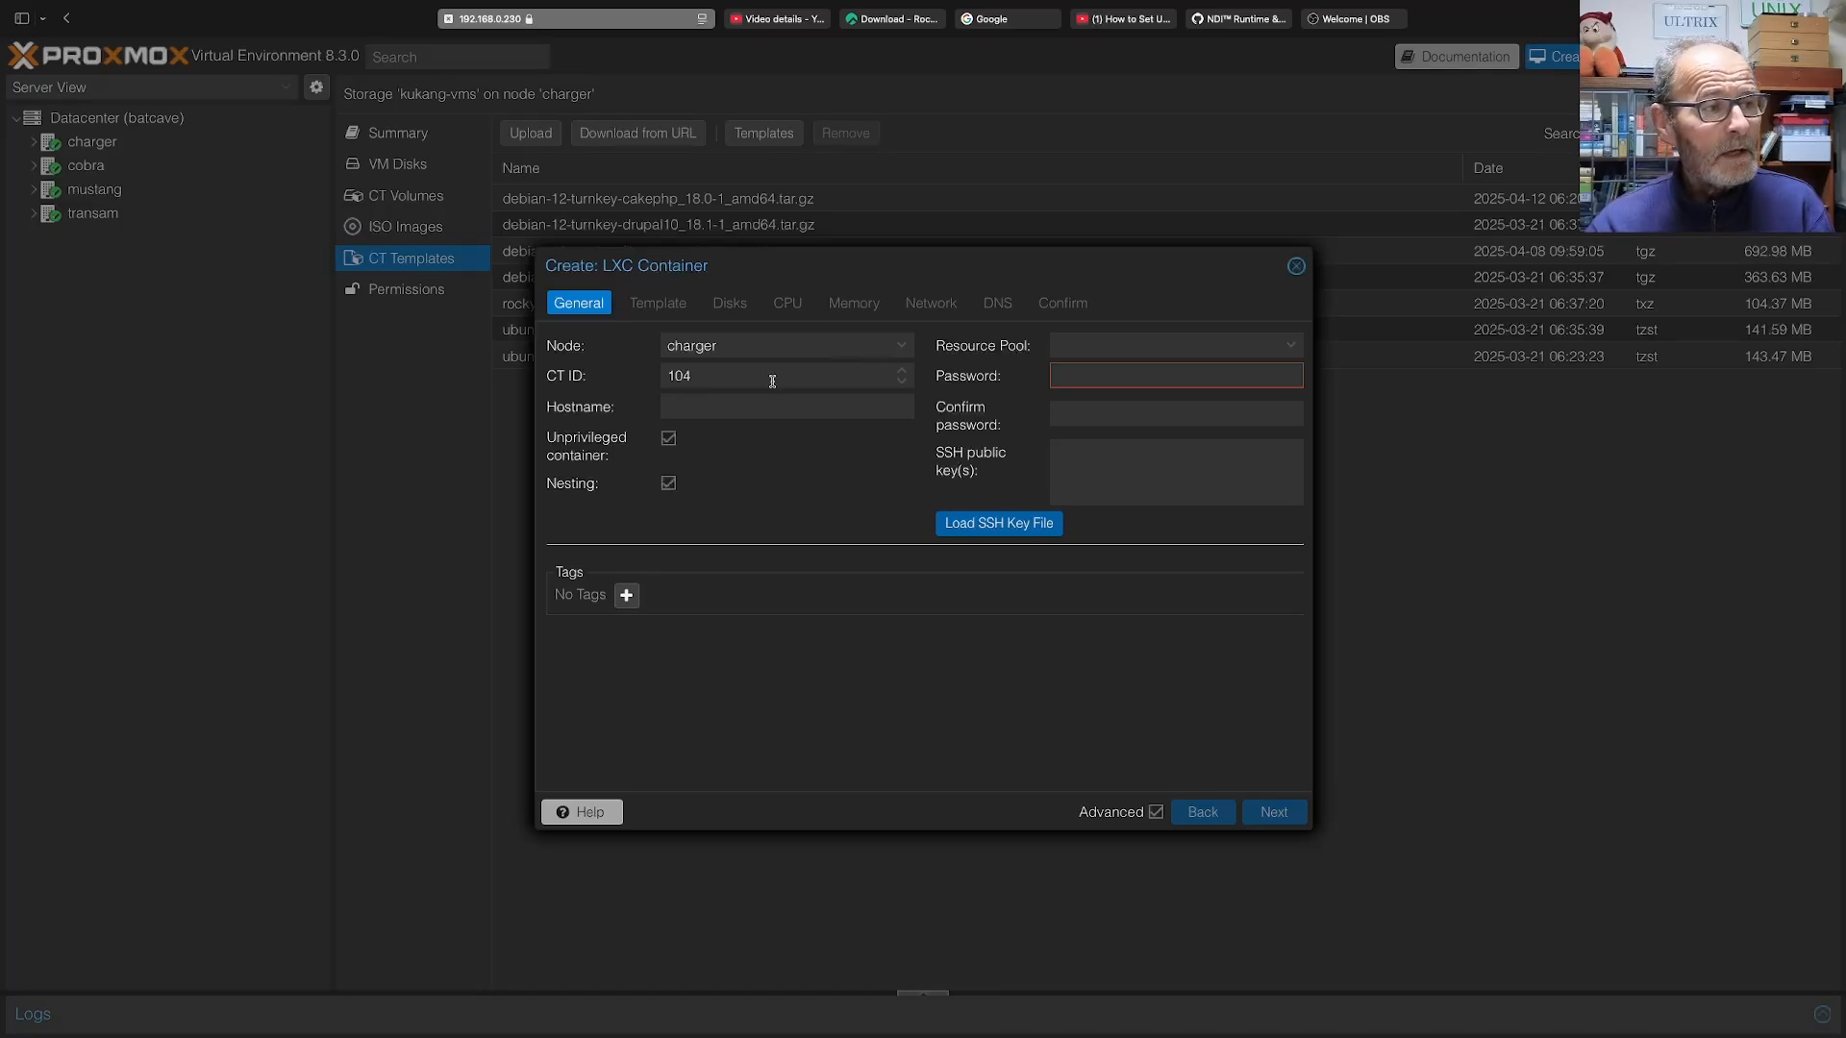
pyautogui.moveTo(770, 375); pyautogui.dragTo(640, 371)
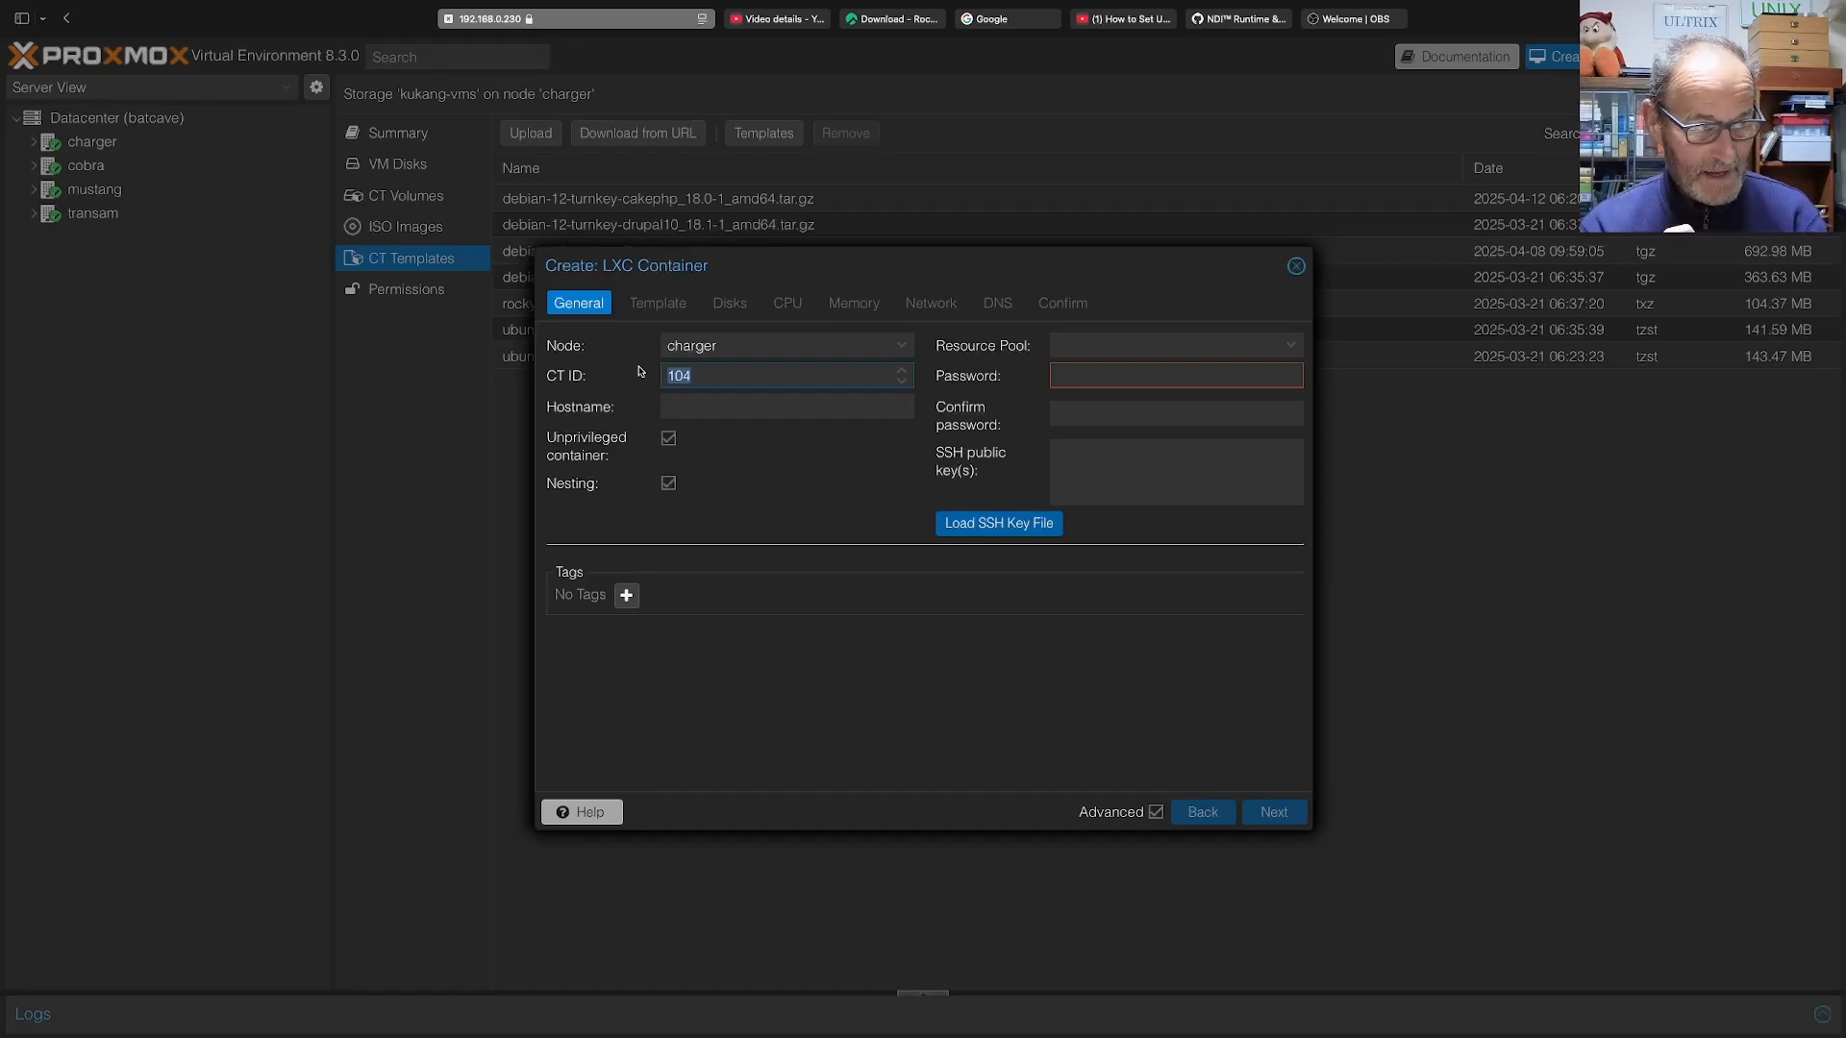
pyautogui.write('10')
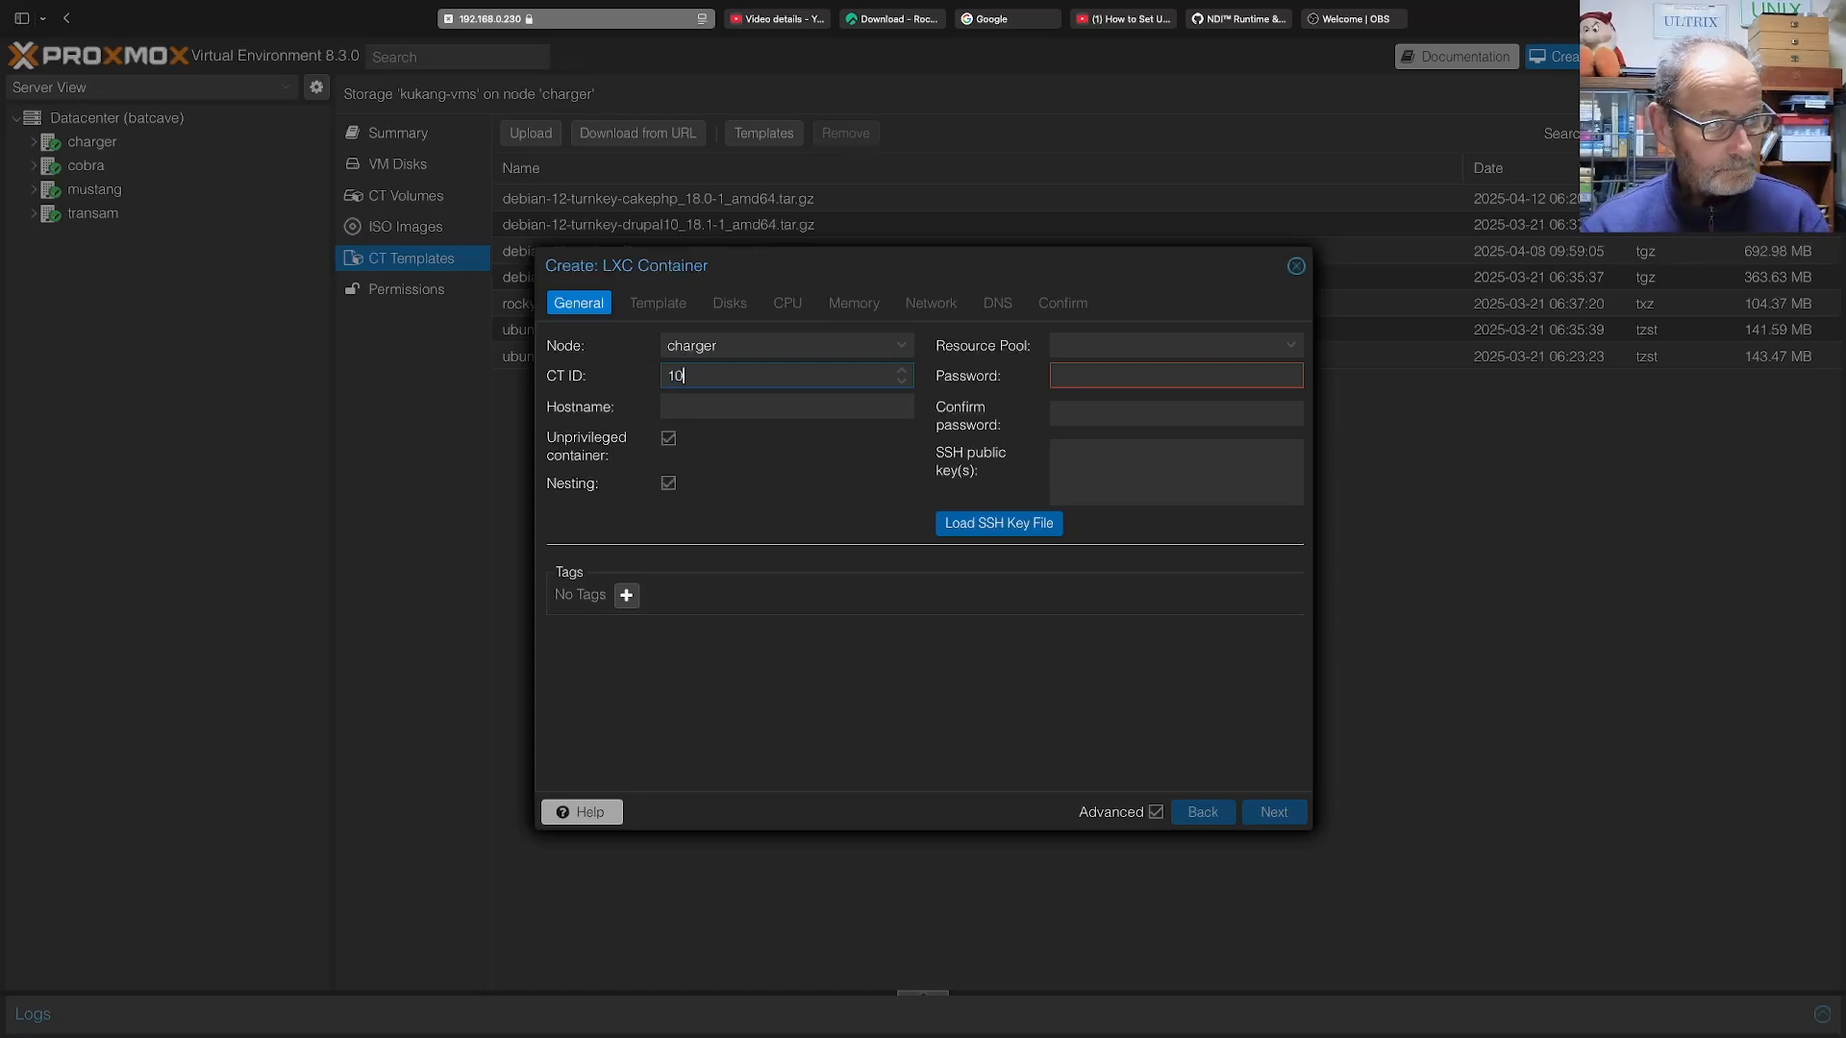
pyautogui.write('000')
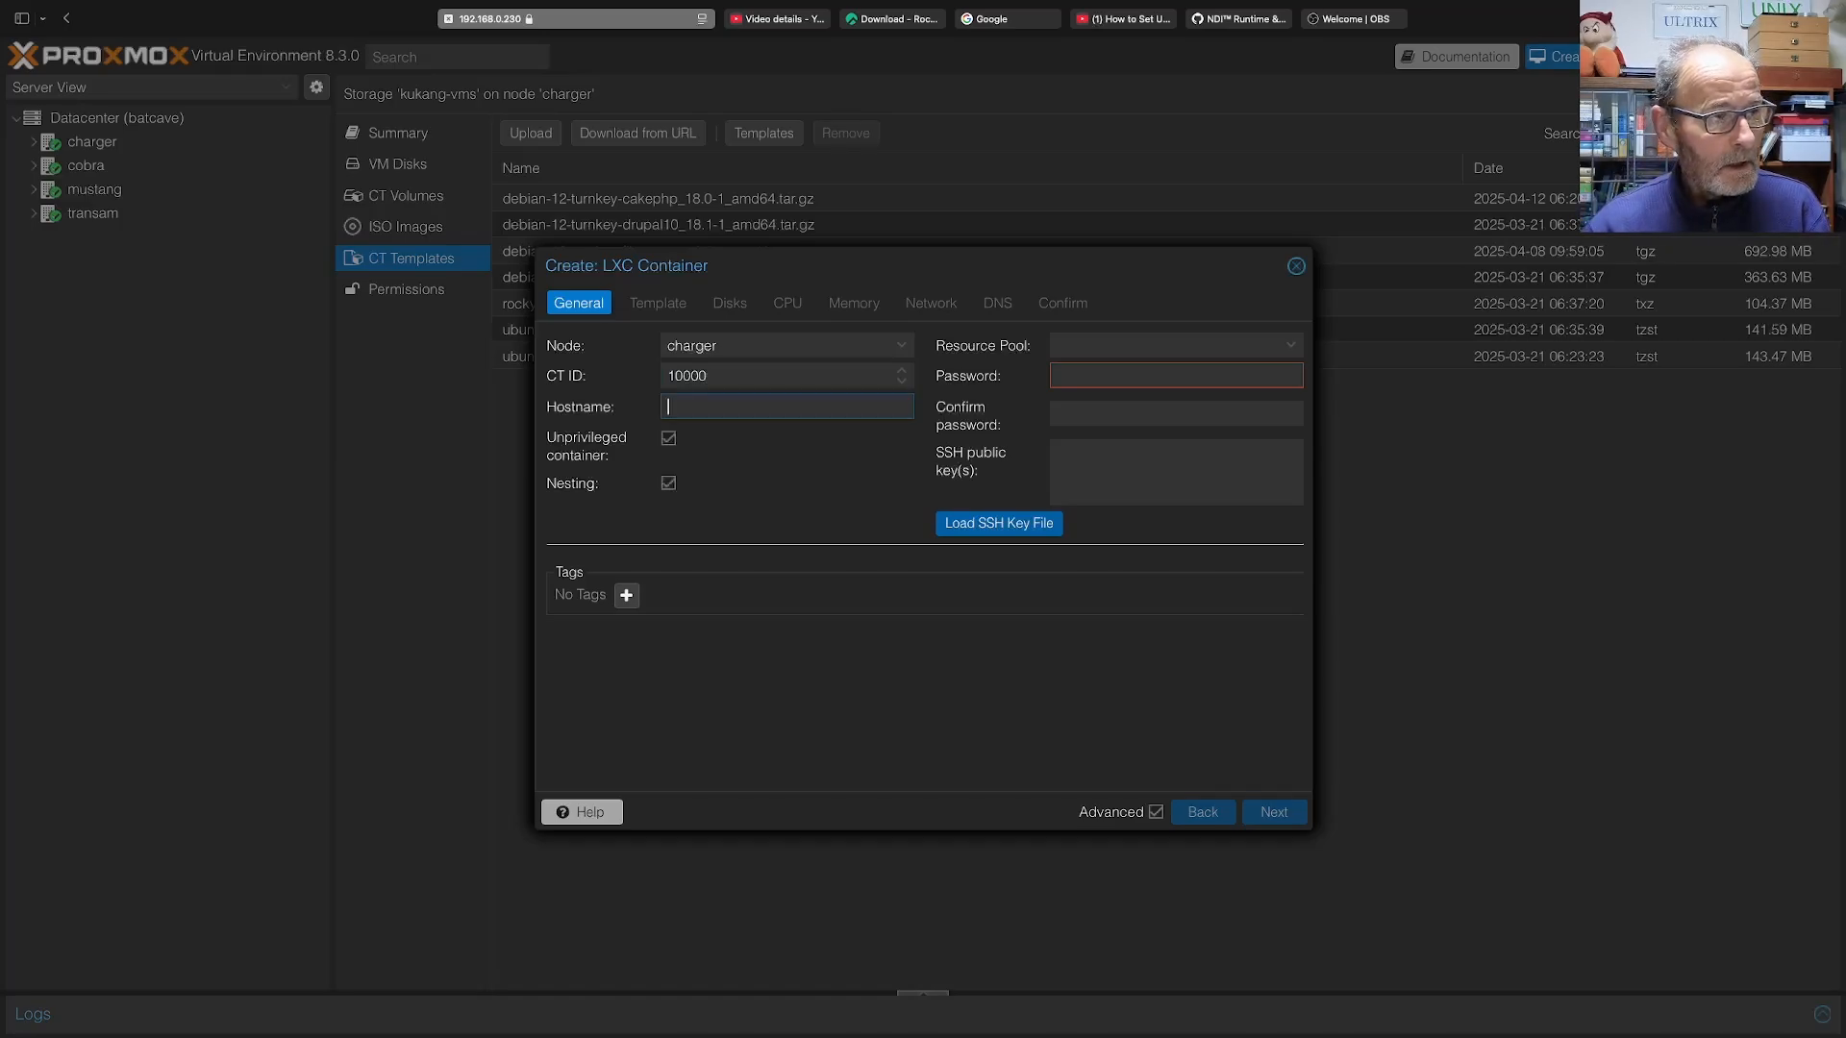
pyautogui.write('ct')
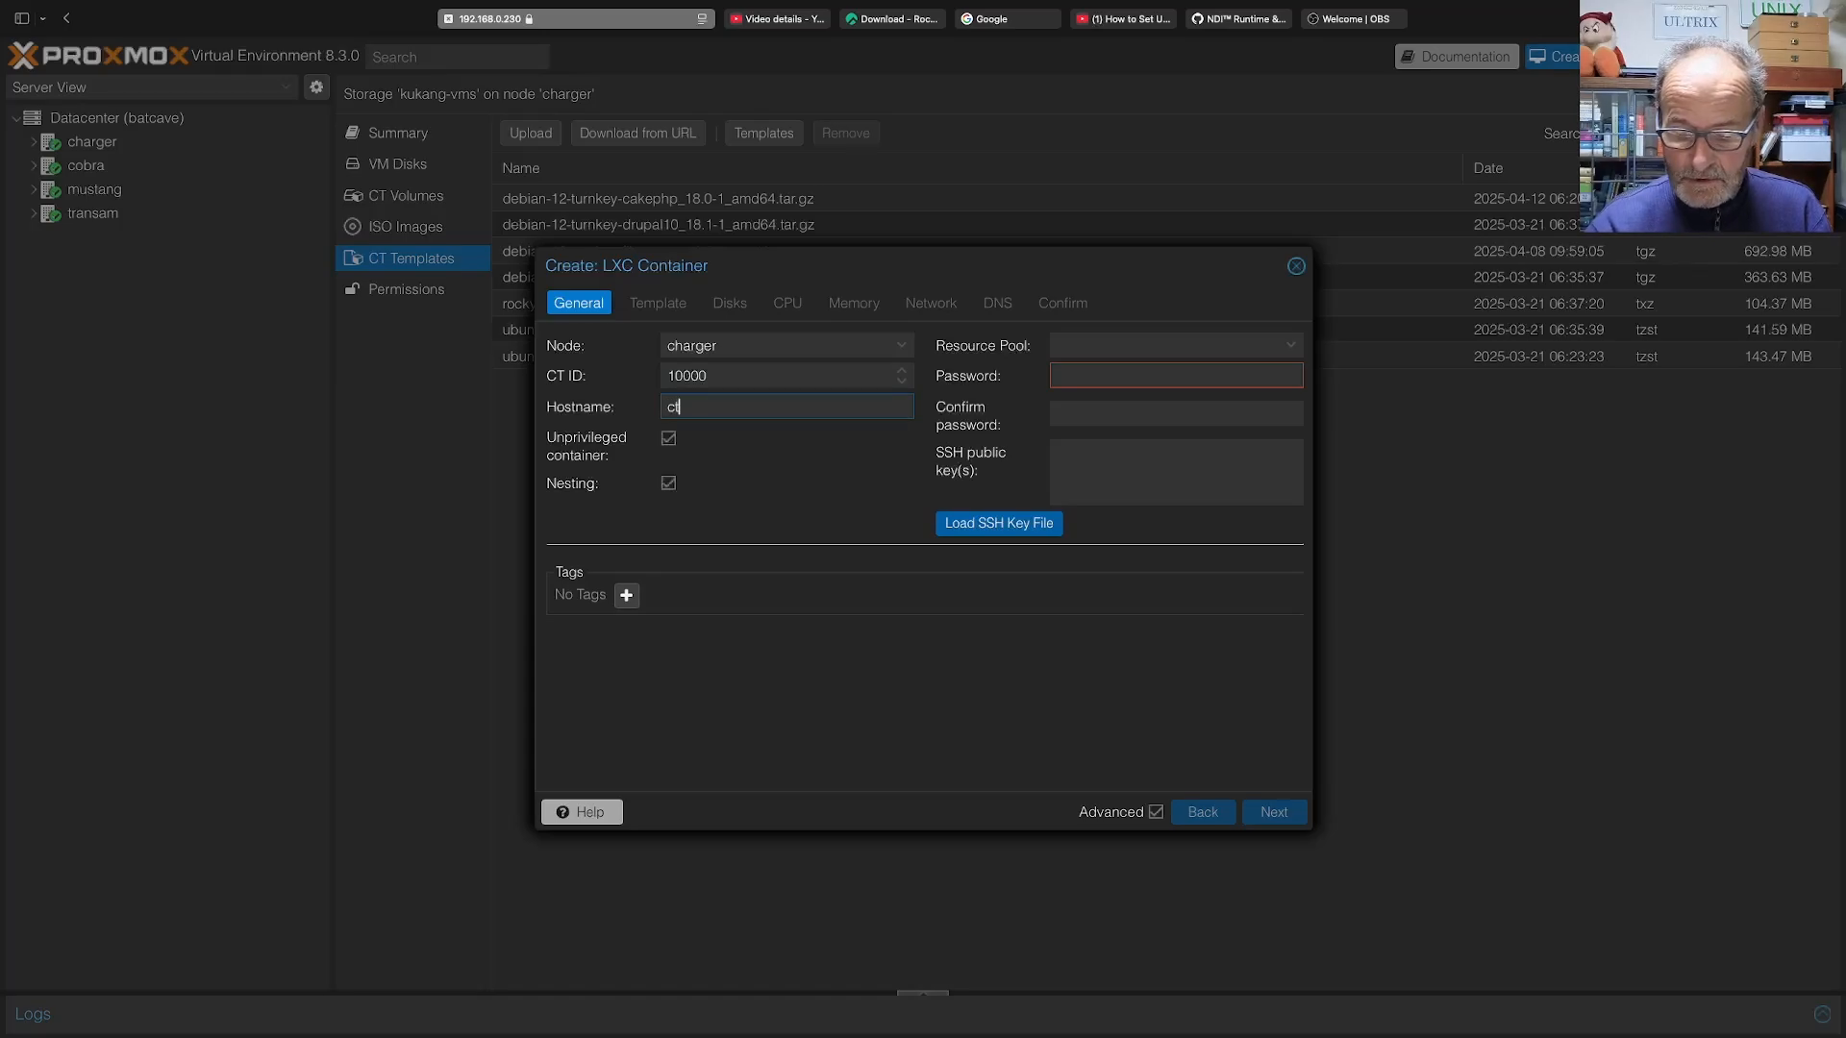
pyautogui.write('-test1')
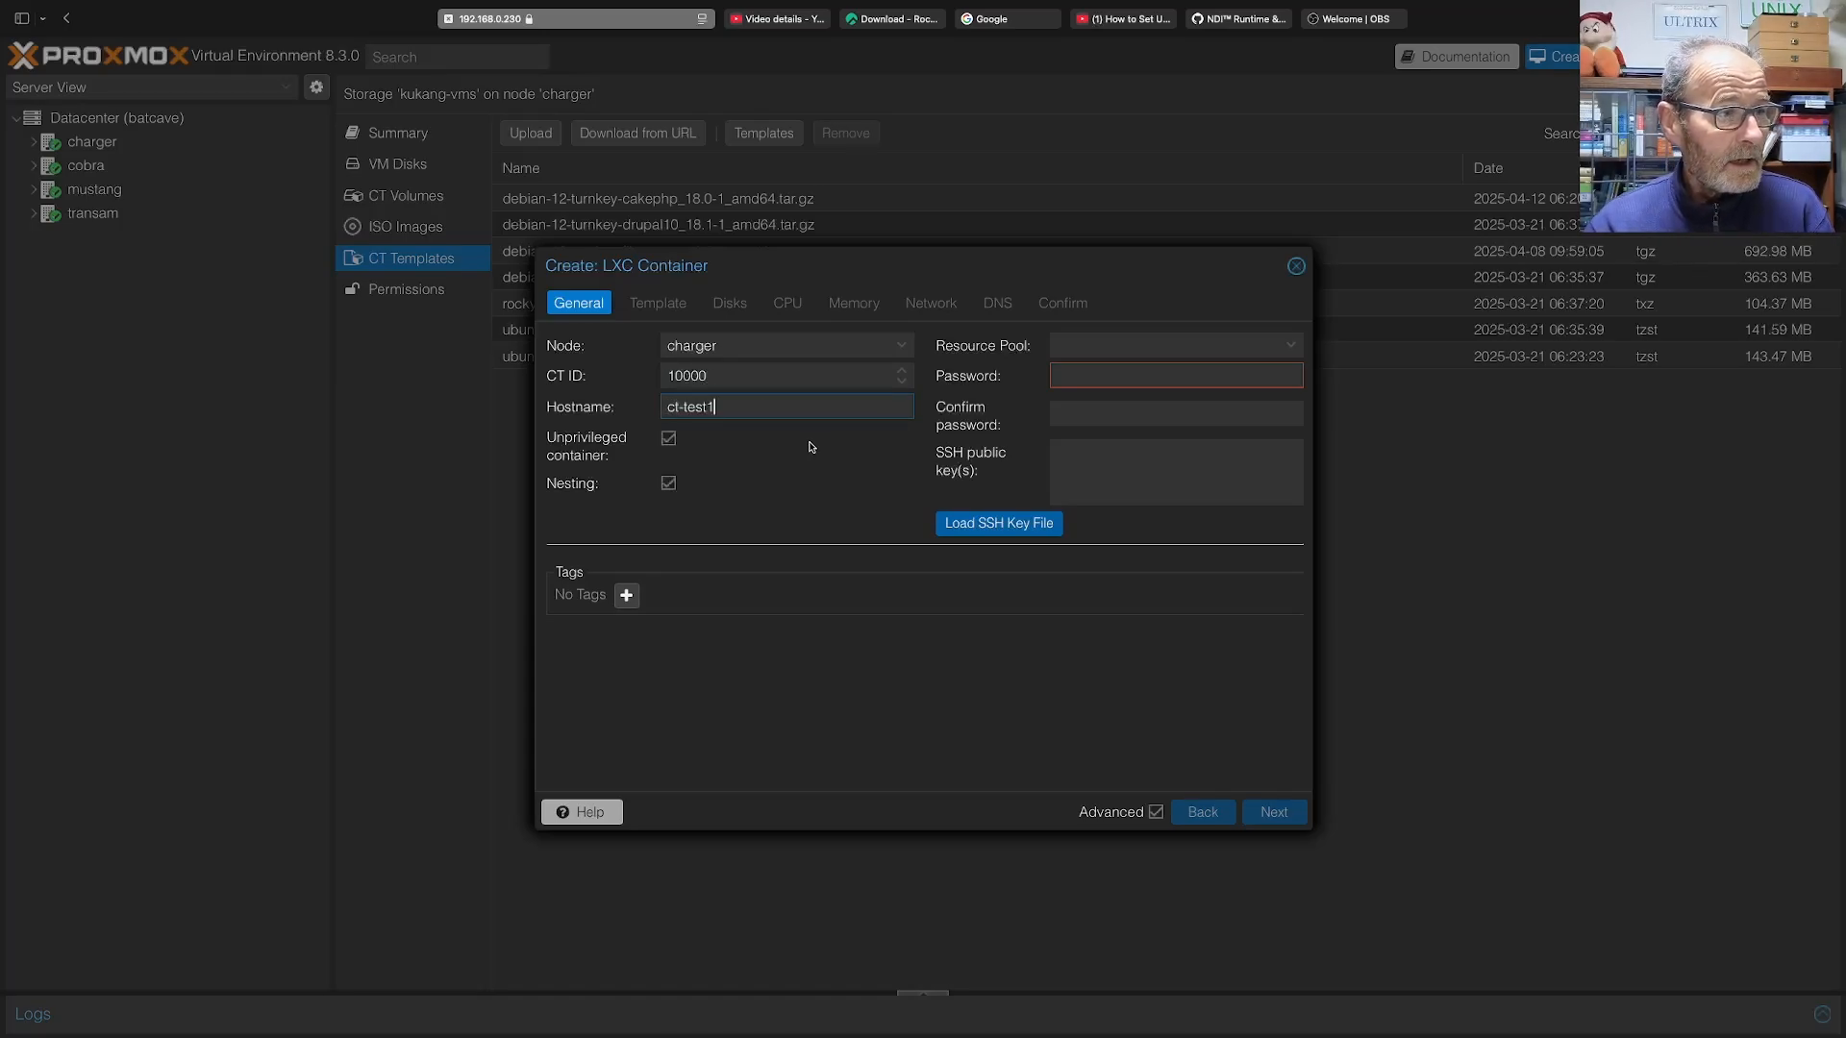
# Enter and confirm the container's password, leave the resource pool and SSH public keys empty, and continue to the template settings.
pyautogui.click(1181, 352)
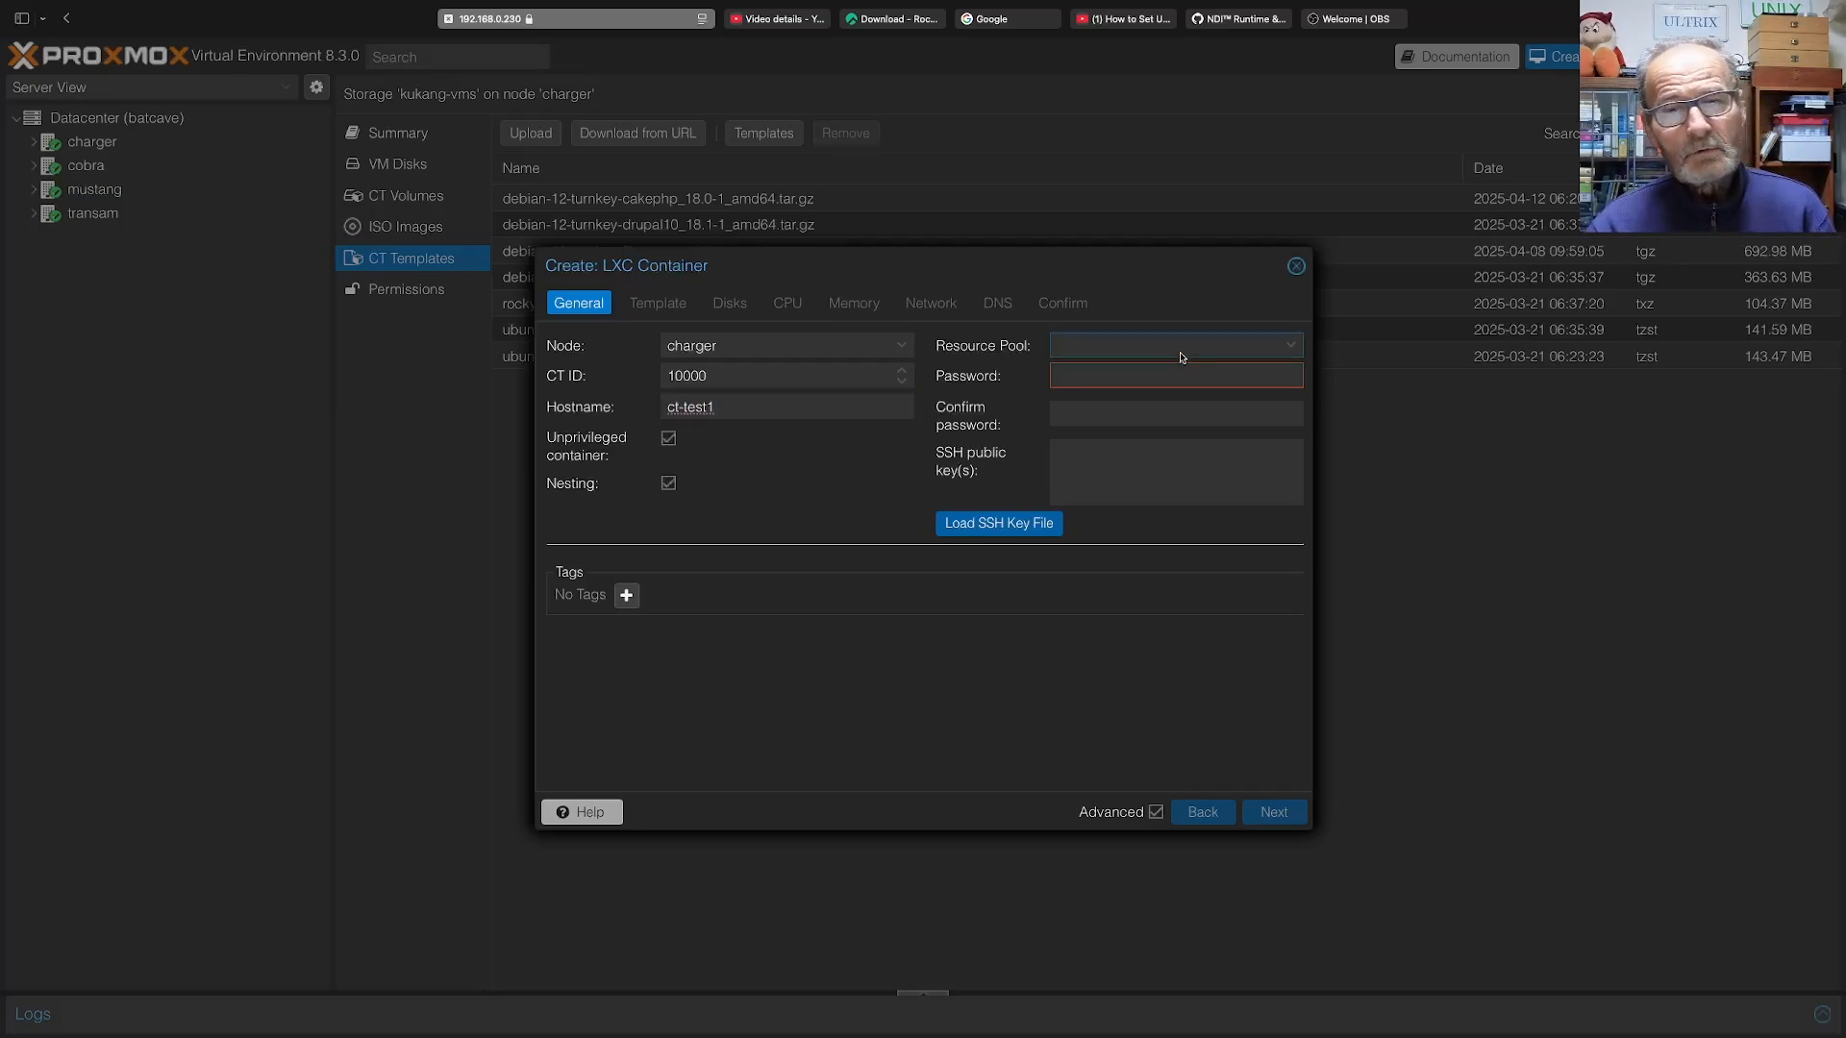
pyautogui.click(1174, 376)
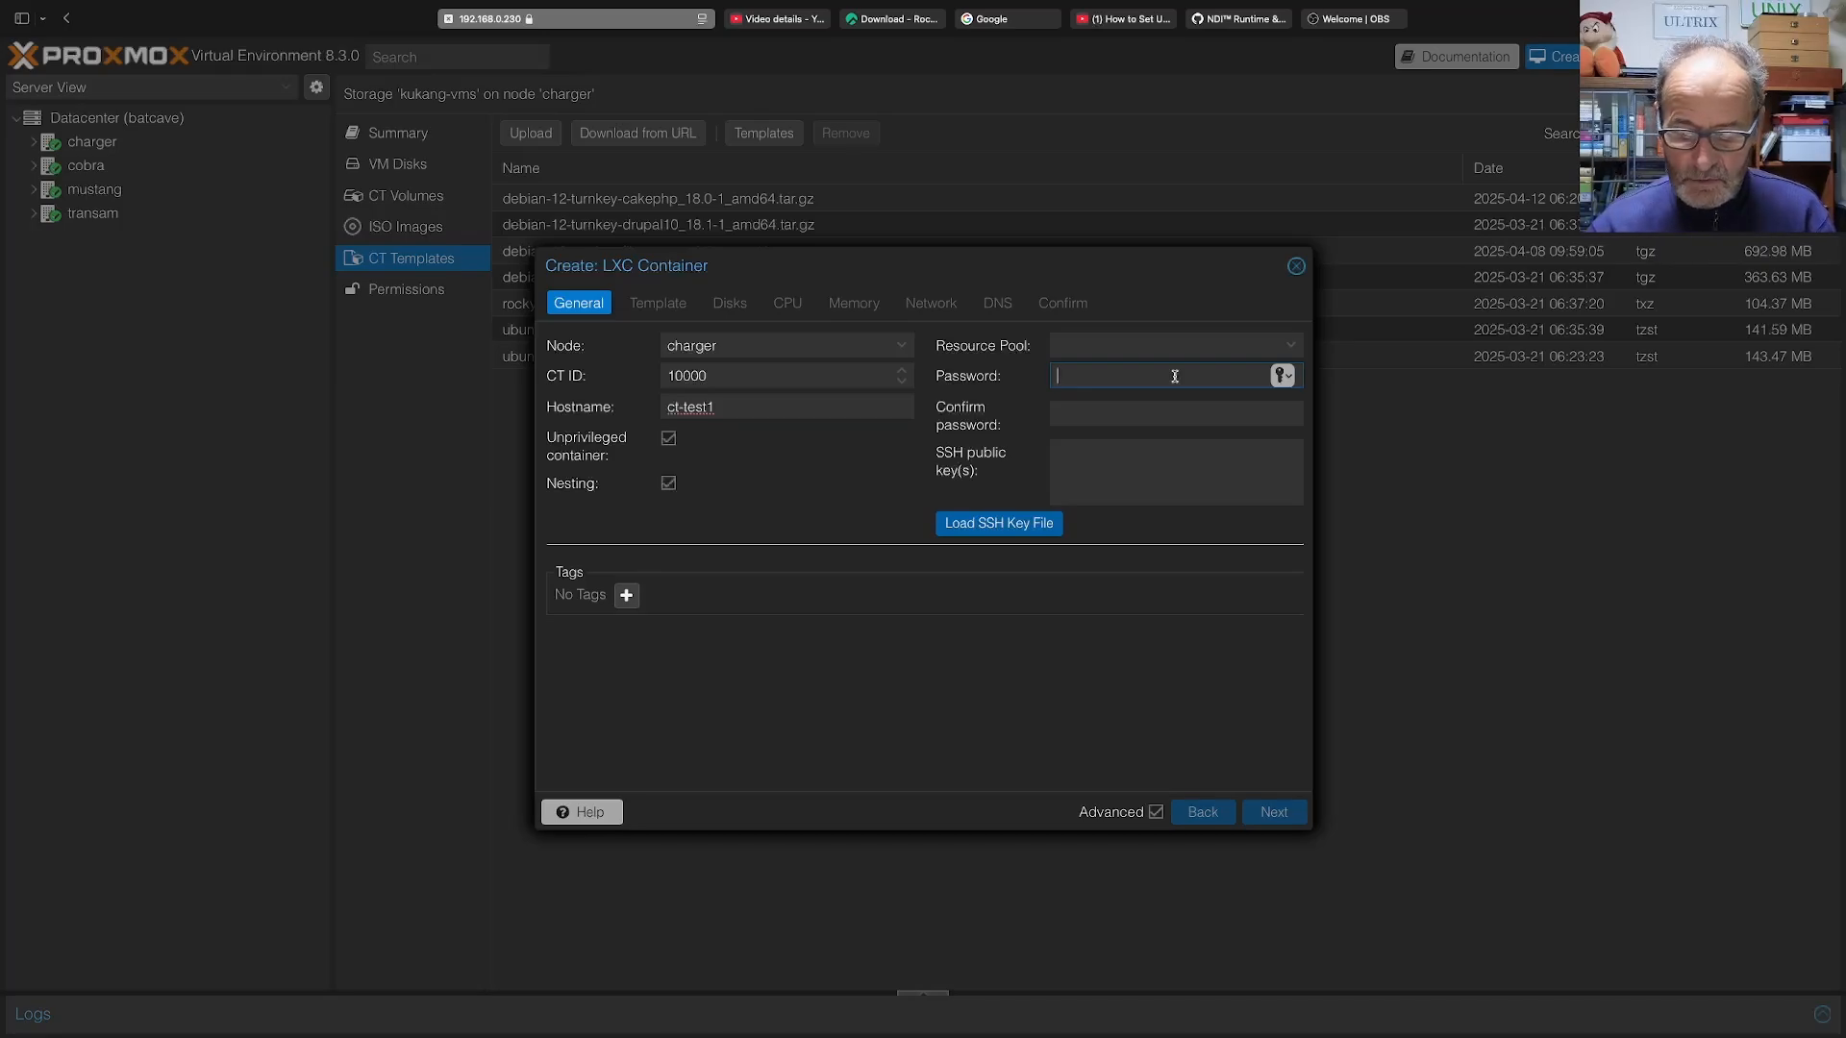
pyautogui.write('********')
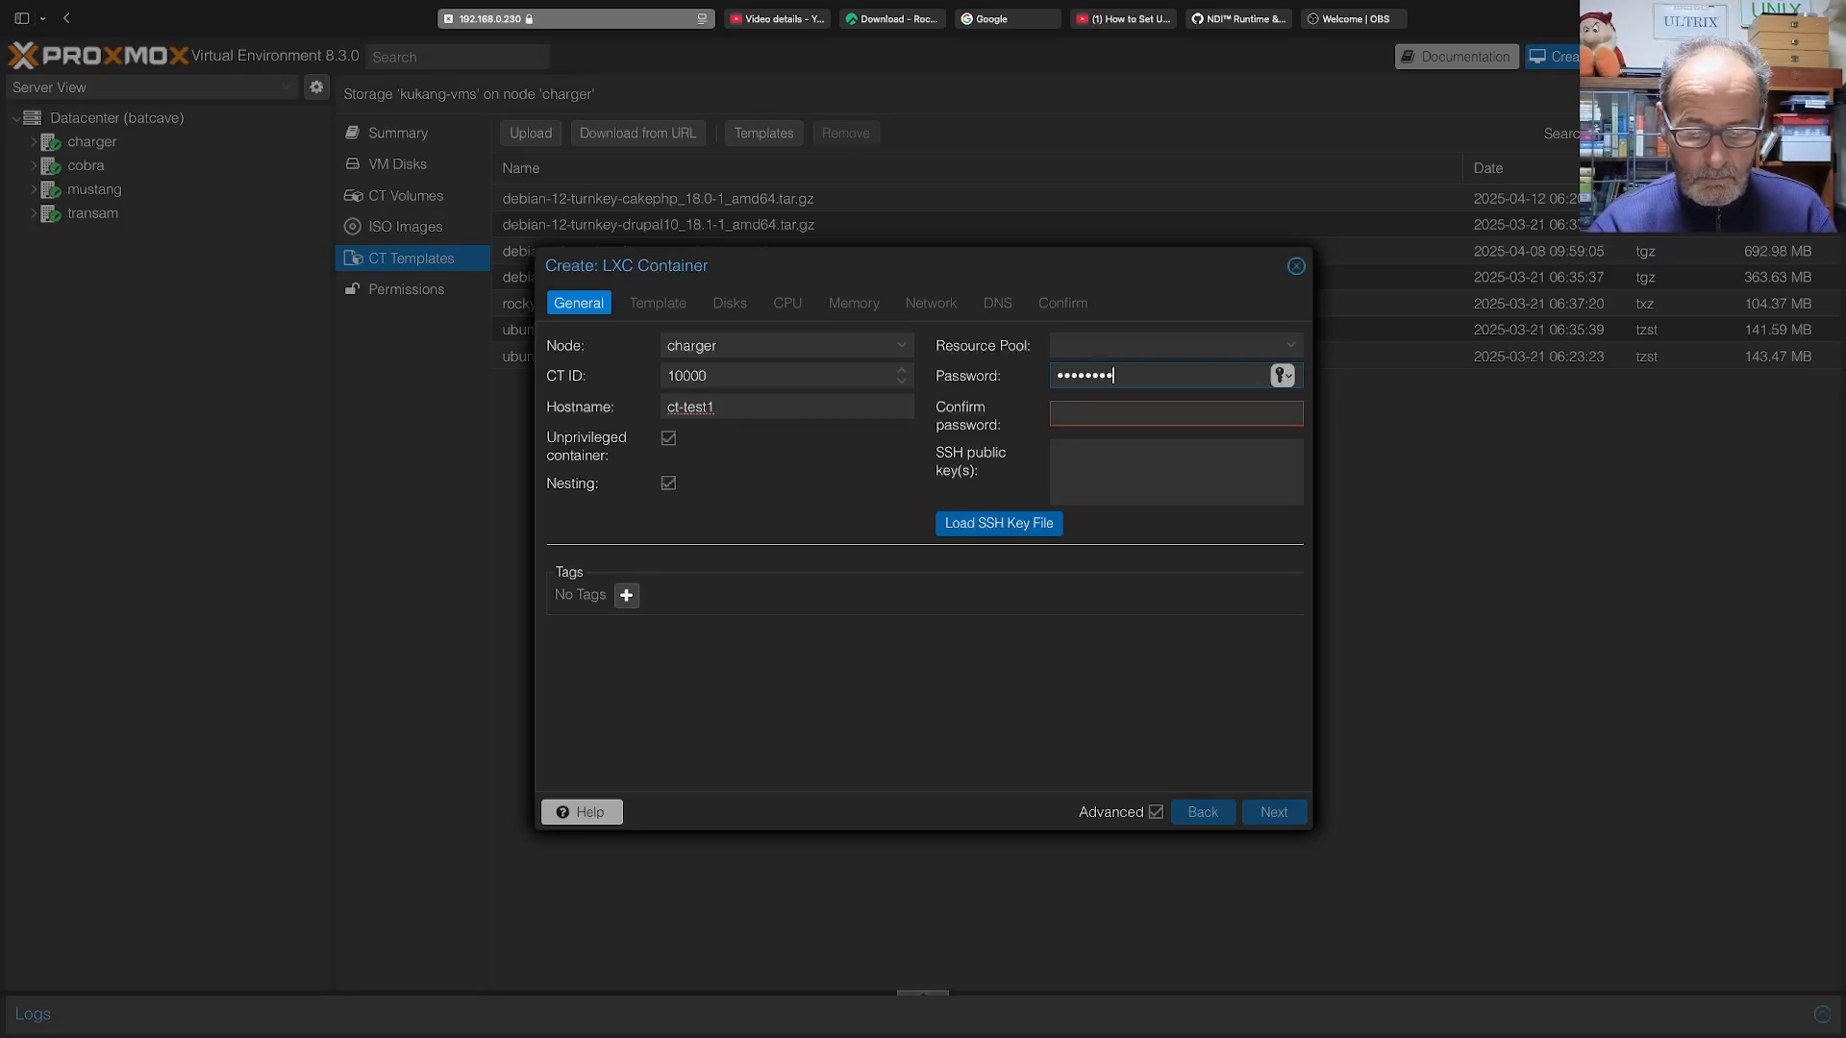
pyautogui.write('**')
pyautogui.press('Tab')
pyautogui.hotkey('ctrl', 'v')
pyautogui.click(1170, 500)
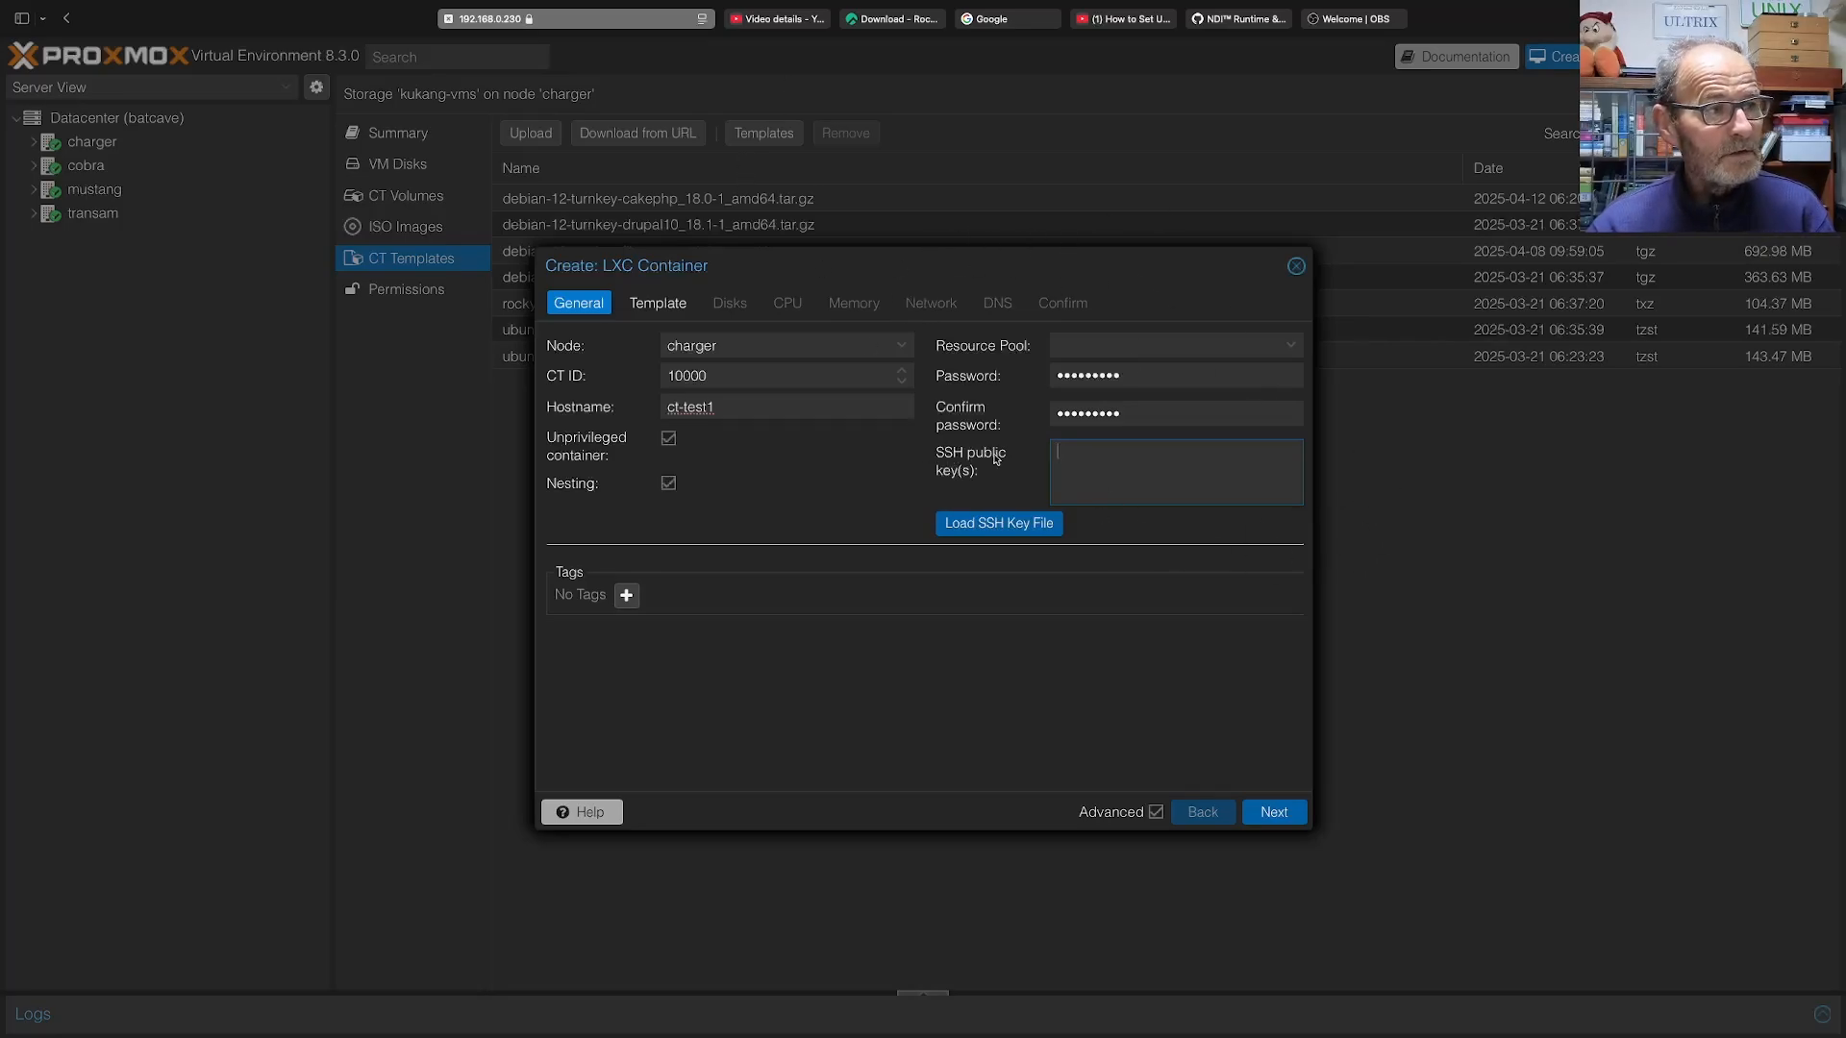
pyautogui.click(1278, 813)
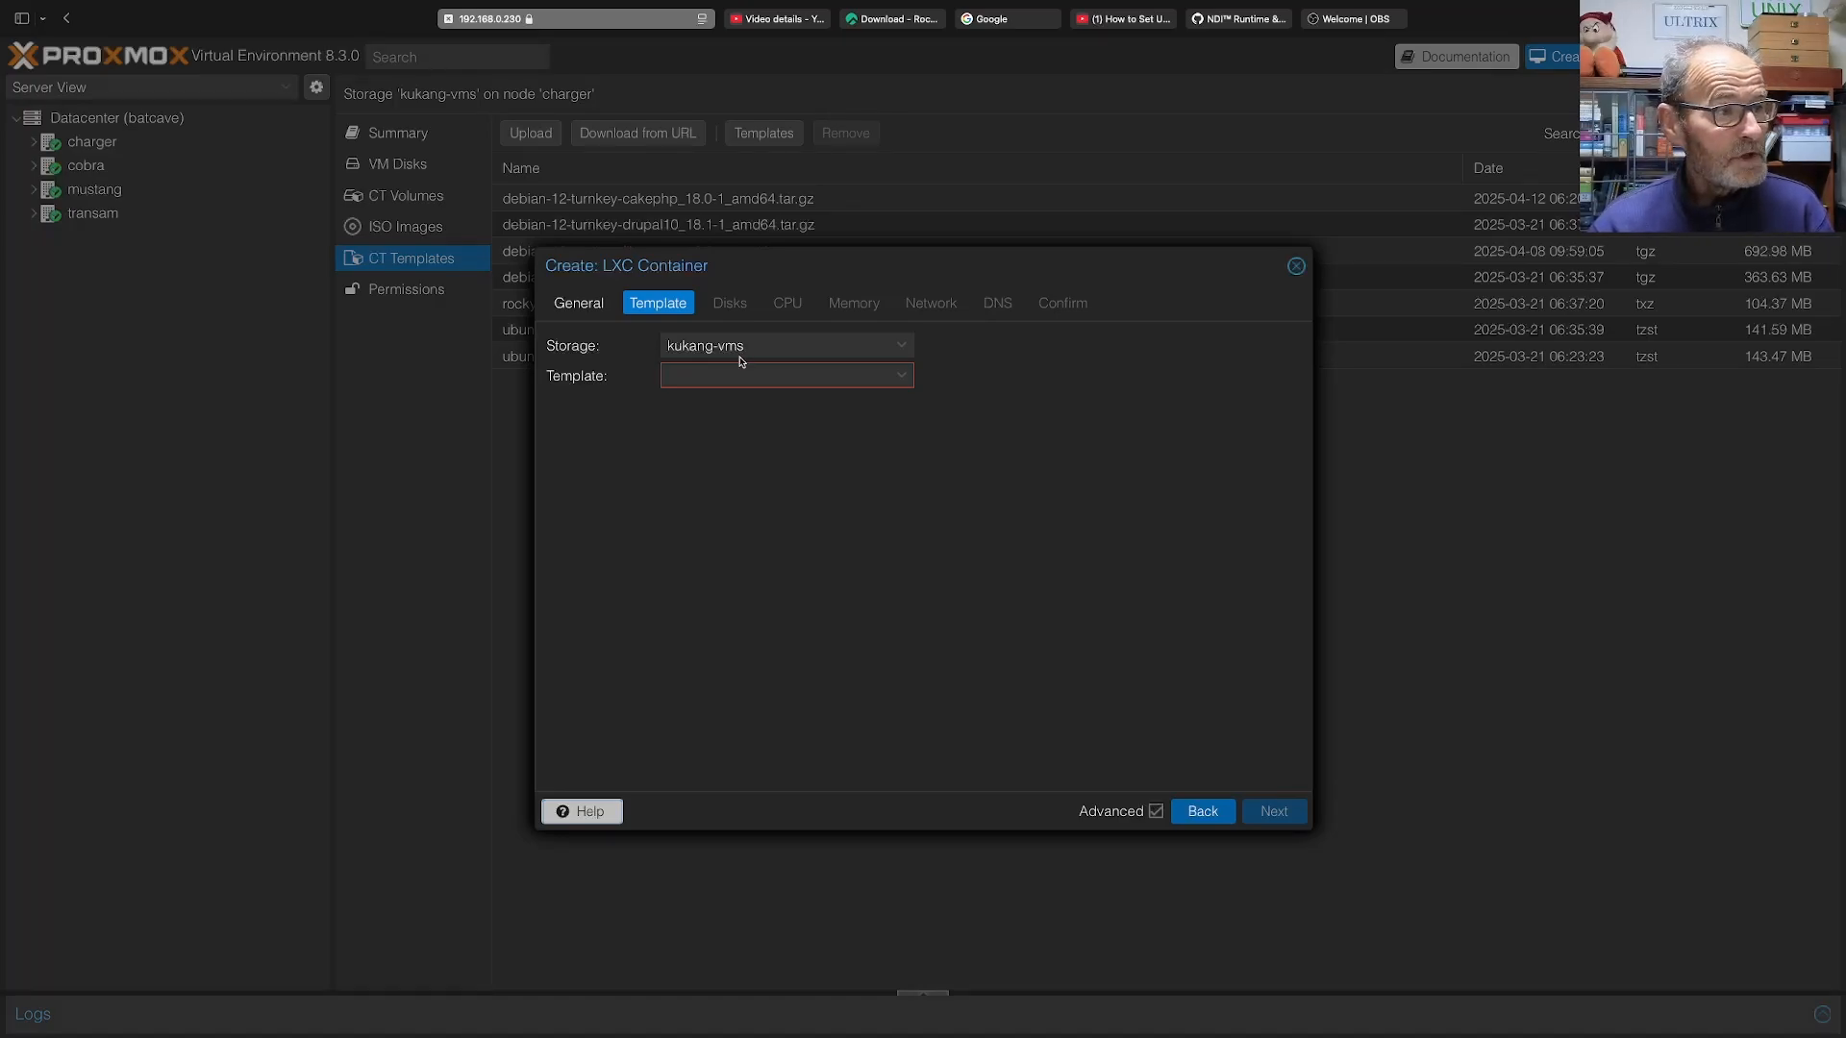
# Choose the debian-12-turnkey-wordpress_18.2-1_amd64.tar.gz template from kukang-vms for the container and continue to the disk settings.
pyautogui.click(904, 378)
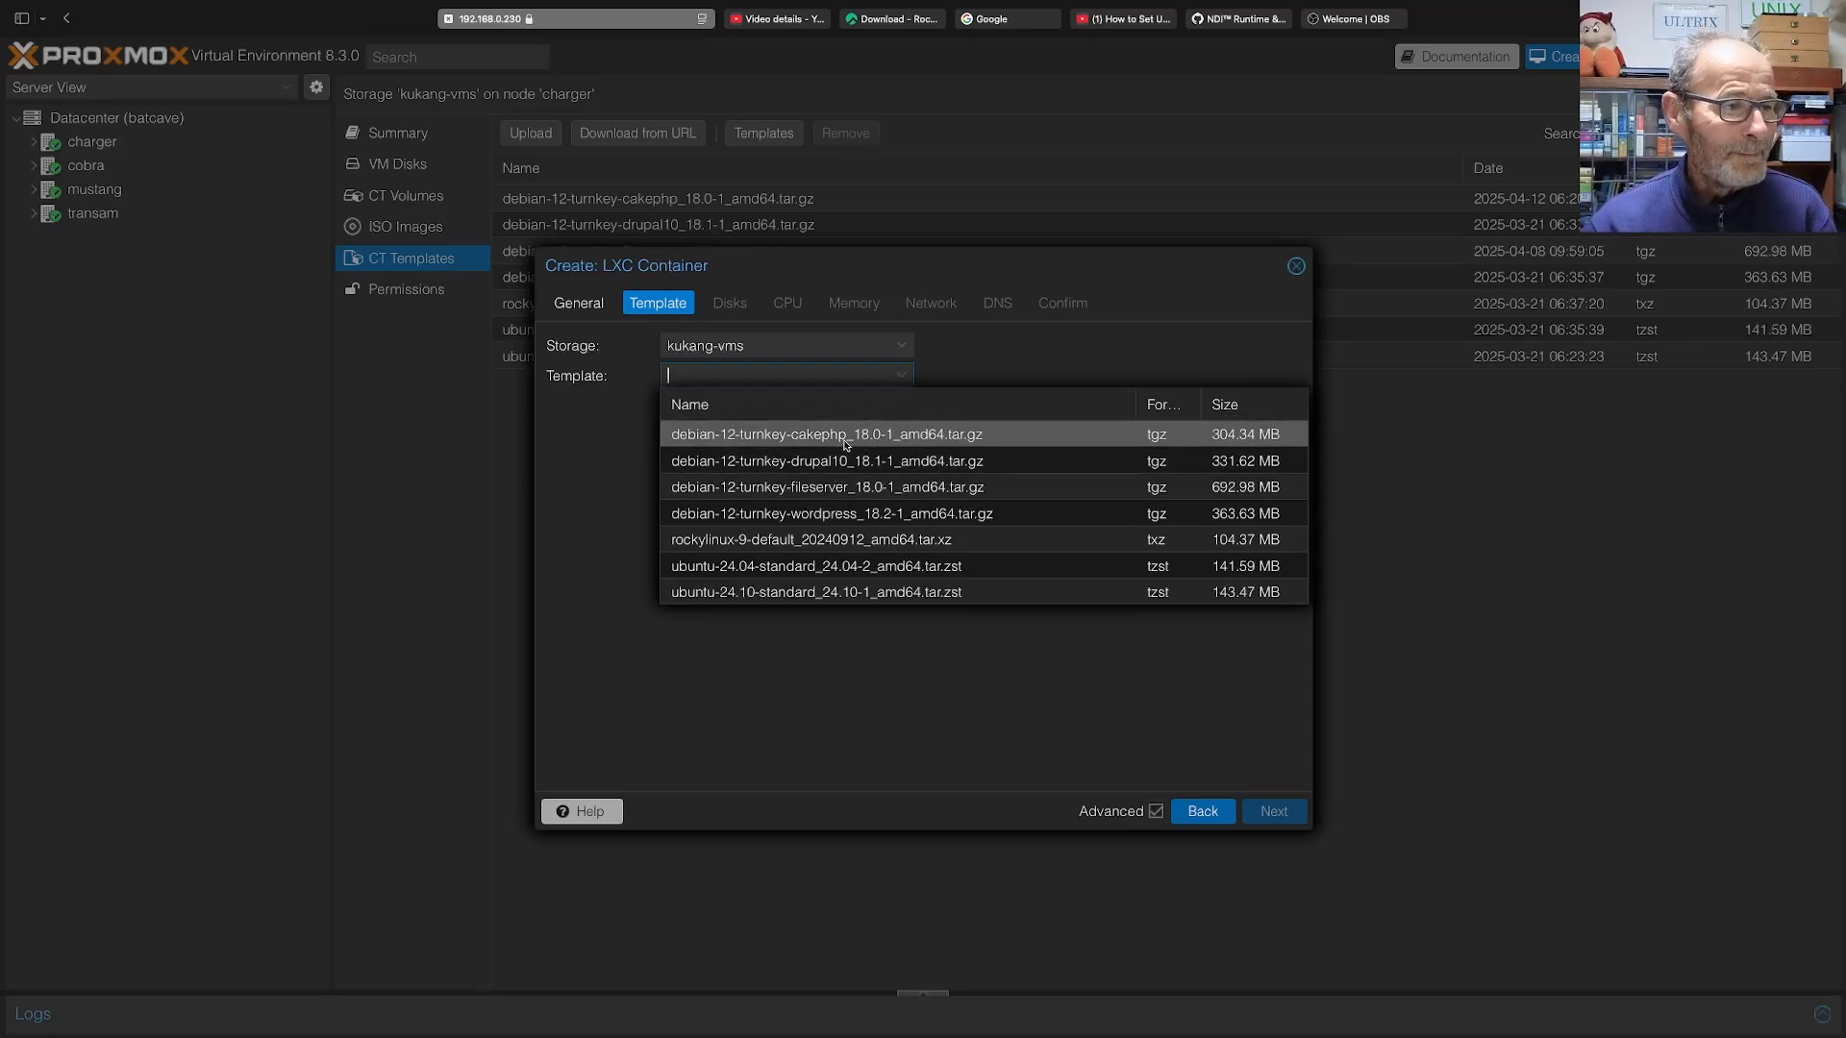
pyautogui.click(850, 518)
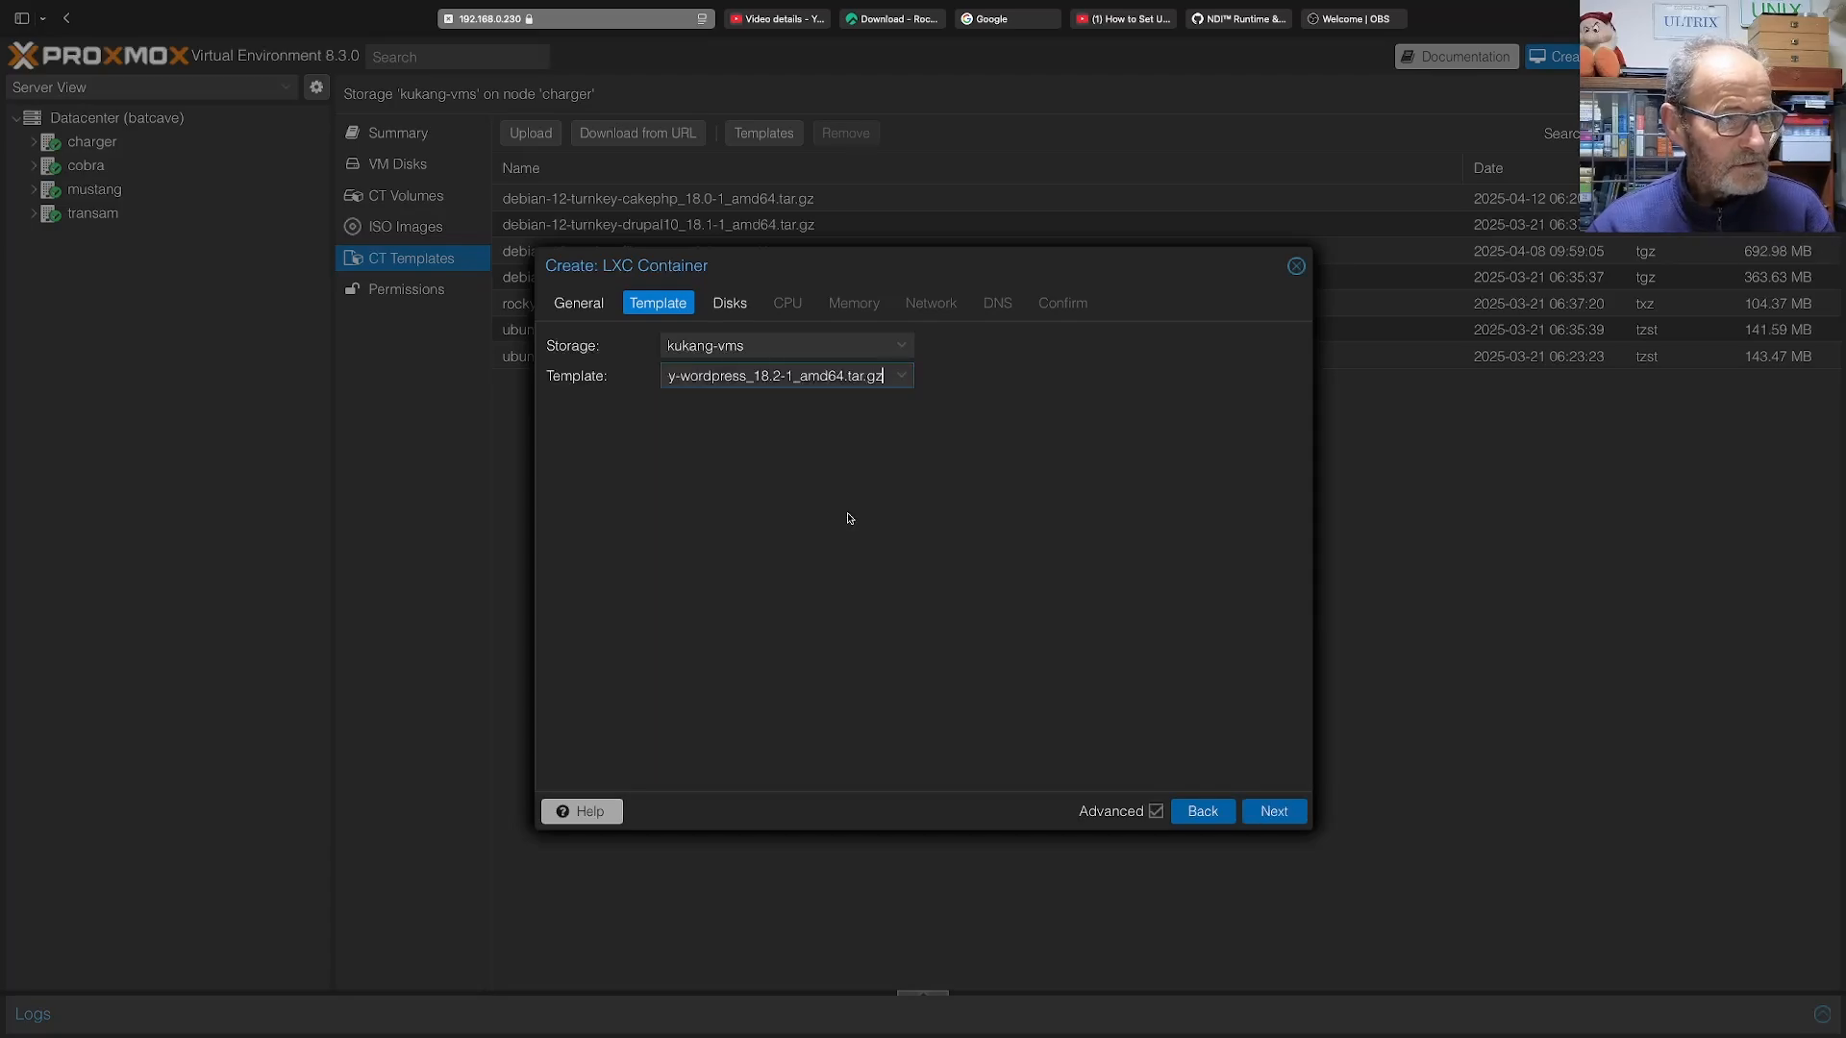
pyautogui.click(1275, 814)
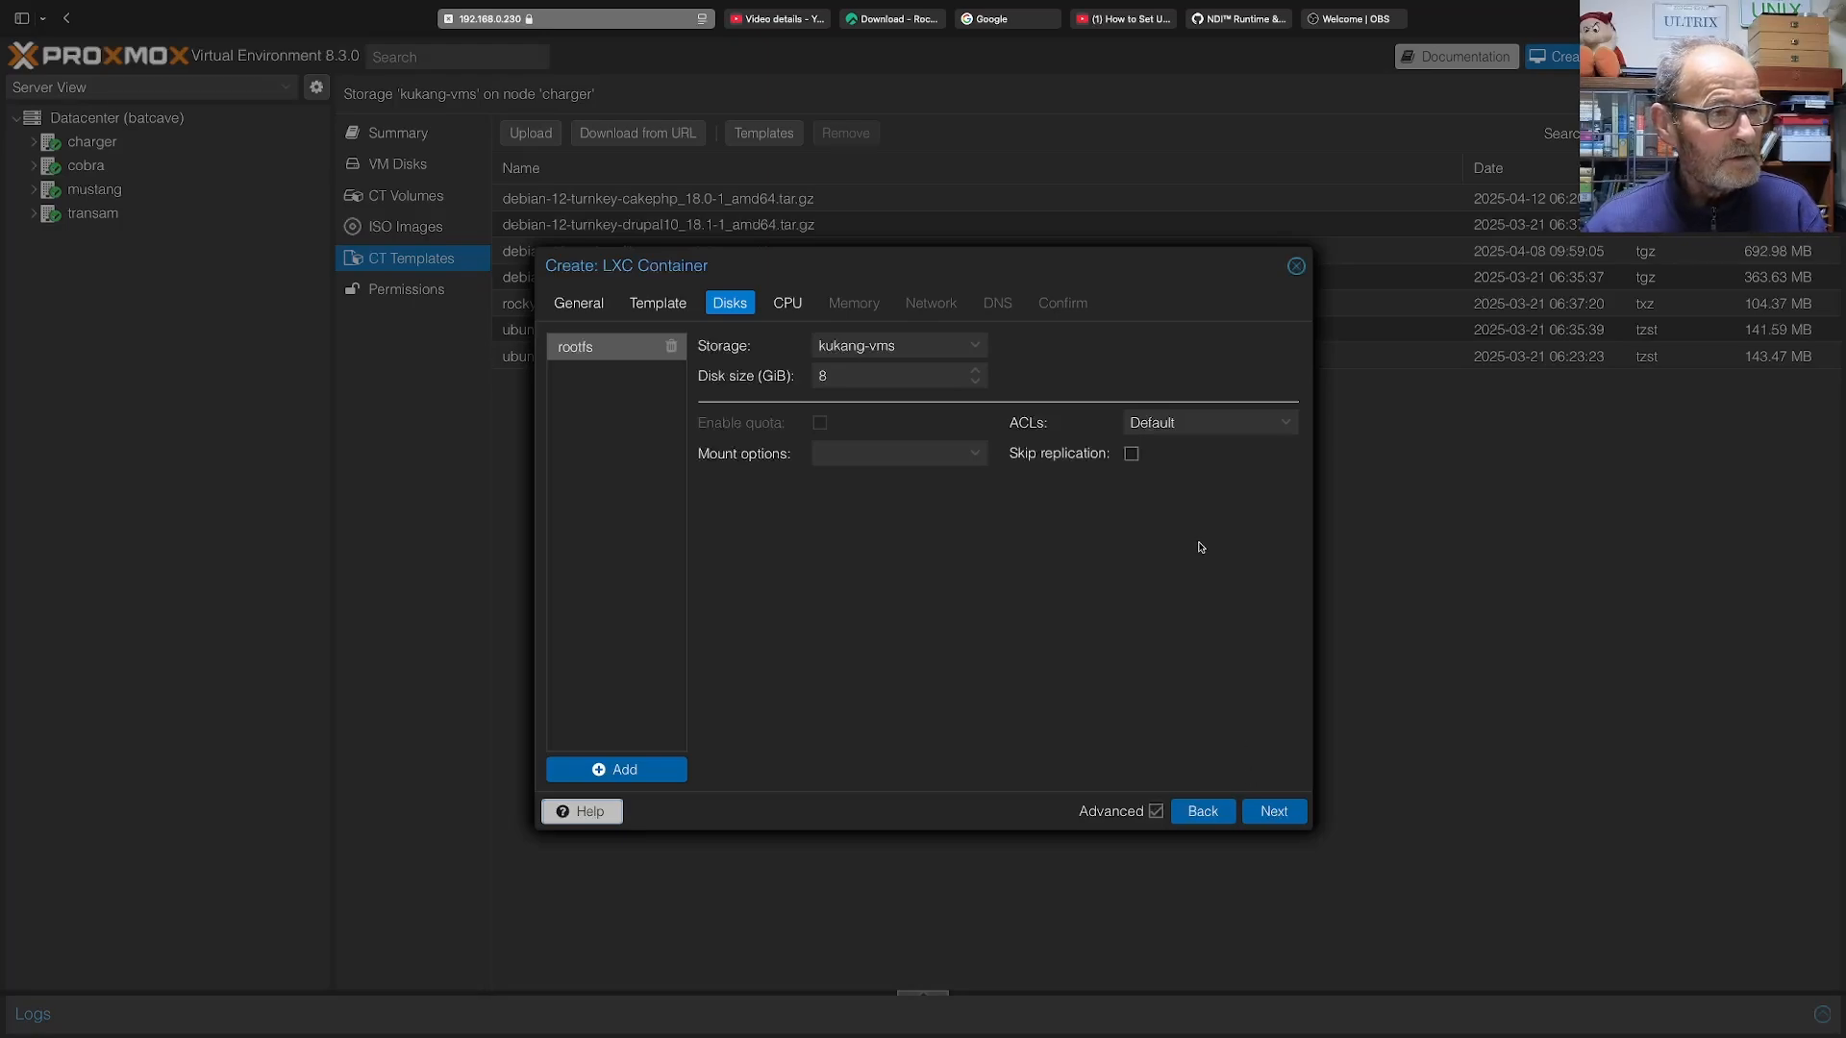
# Set the container's rootfs disk size to 16 GiB on kukang-vms and continue to the CPU settings.
pyautogui.click(880, 373)
pyautogui.doubleClick(881, 373)
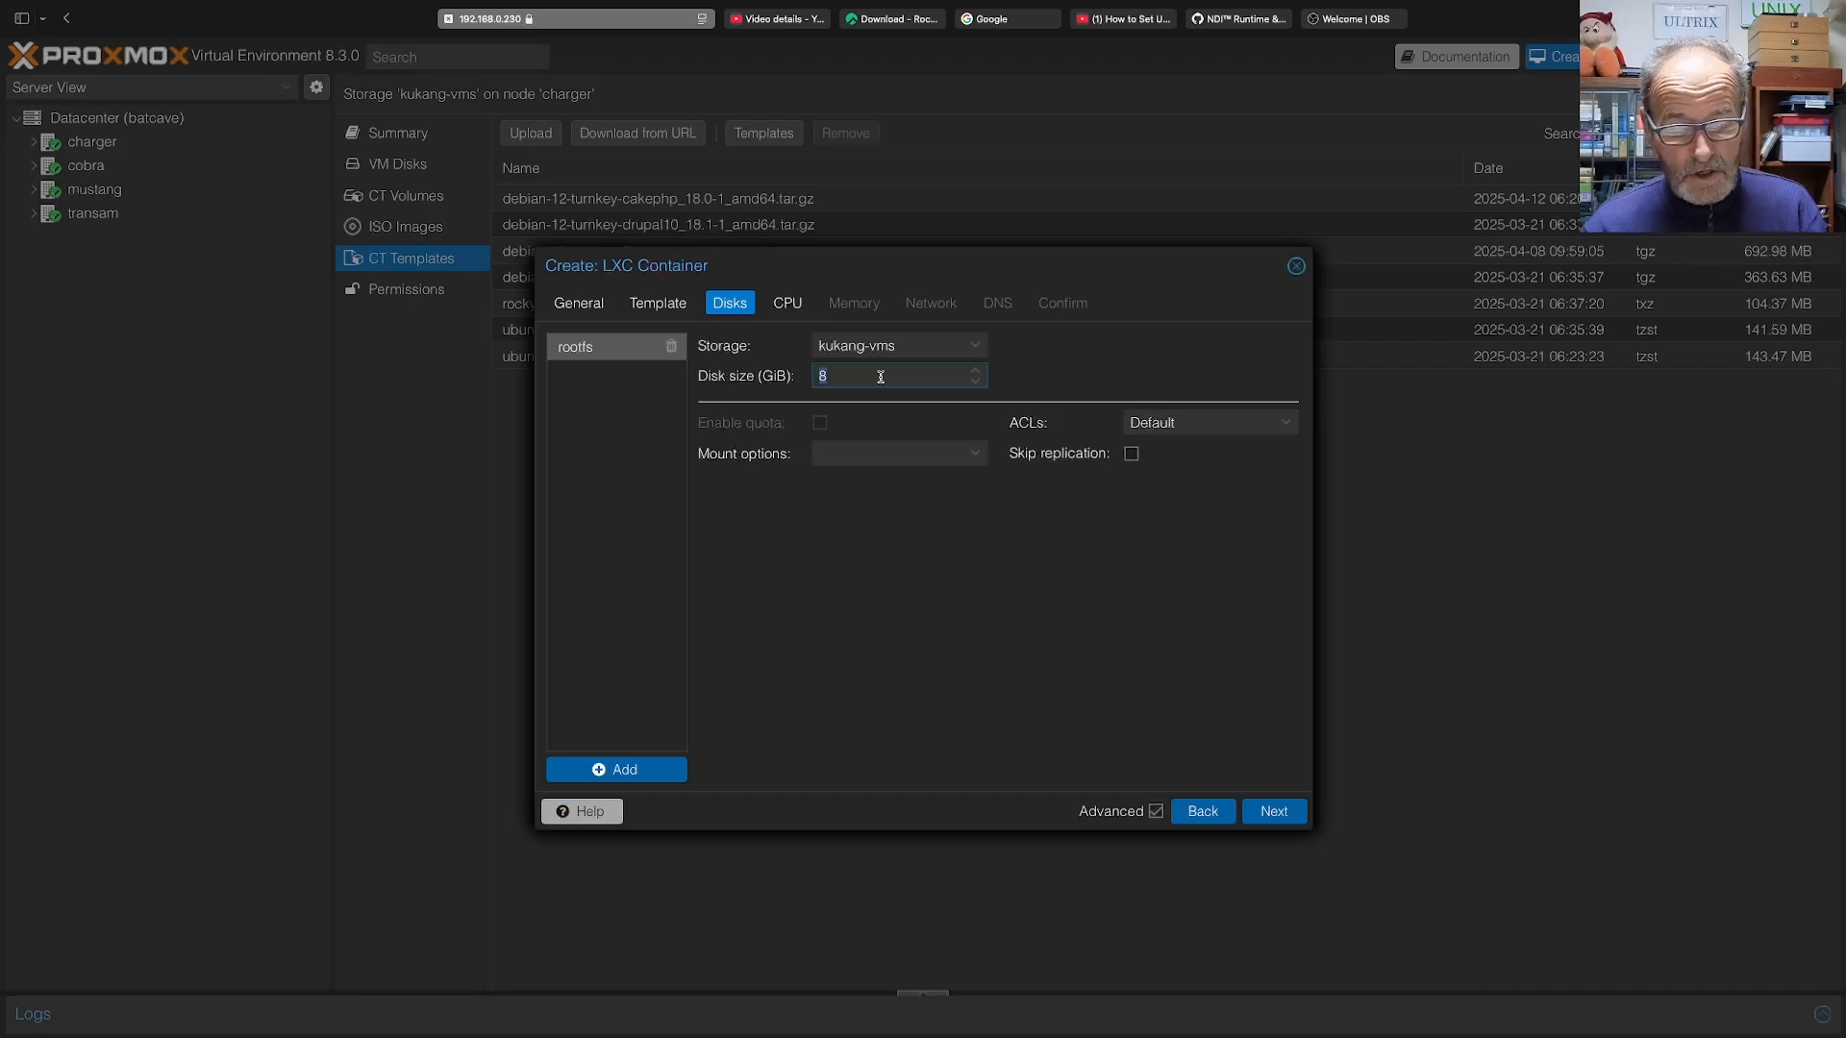
pyautogui.write('16')
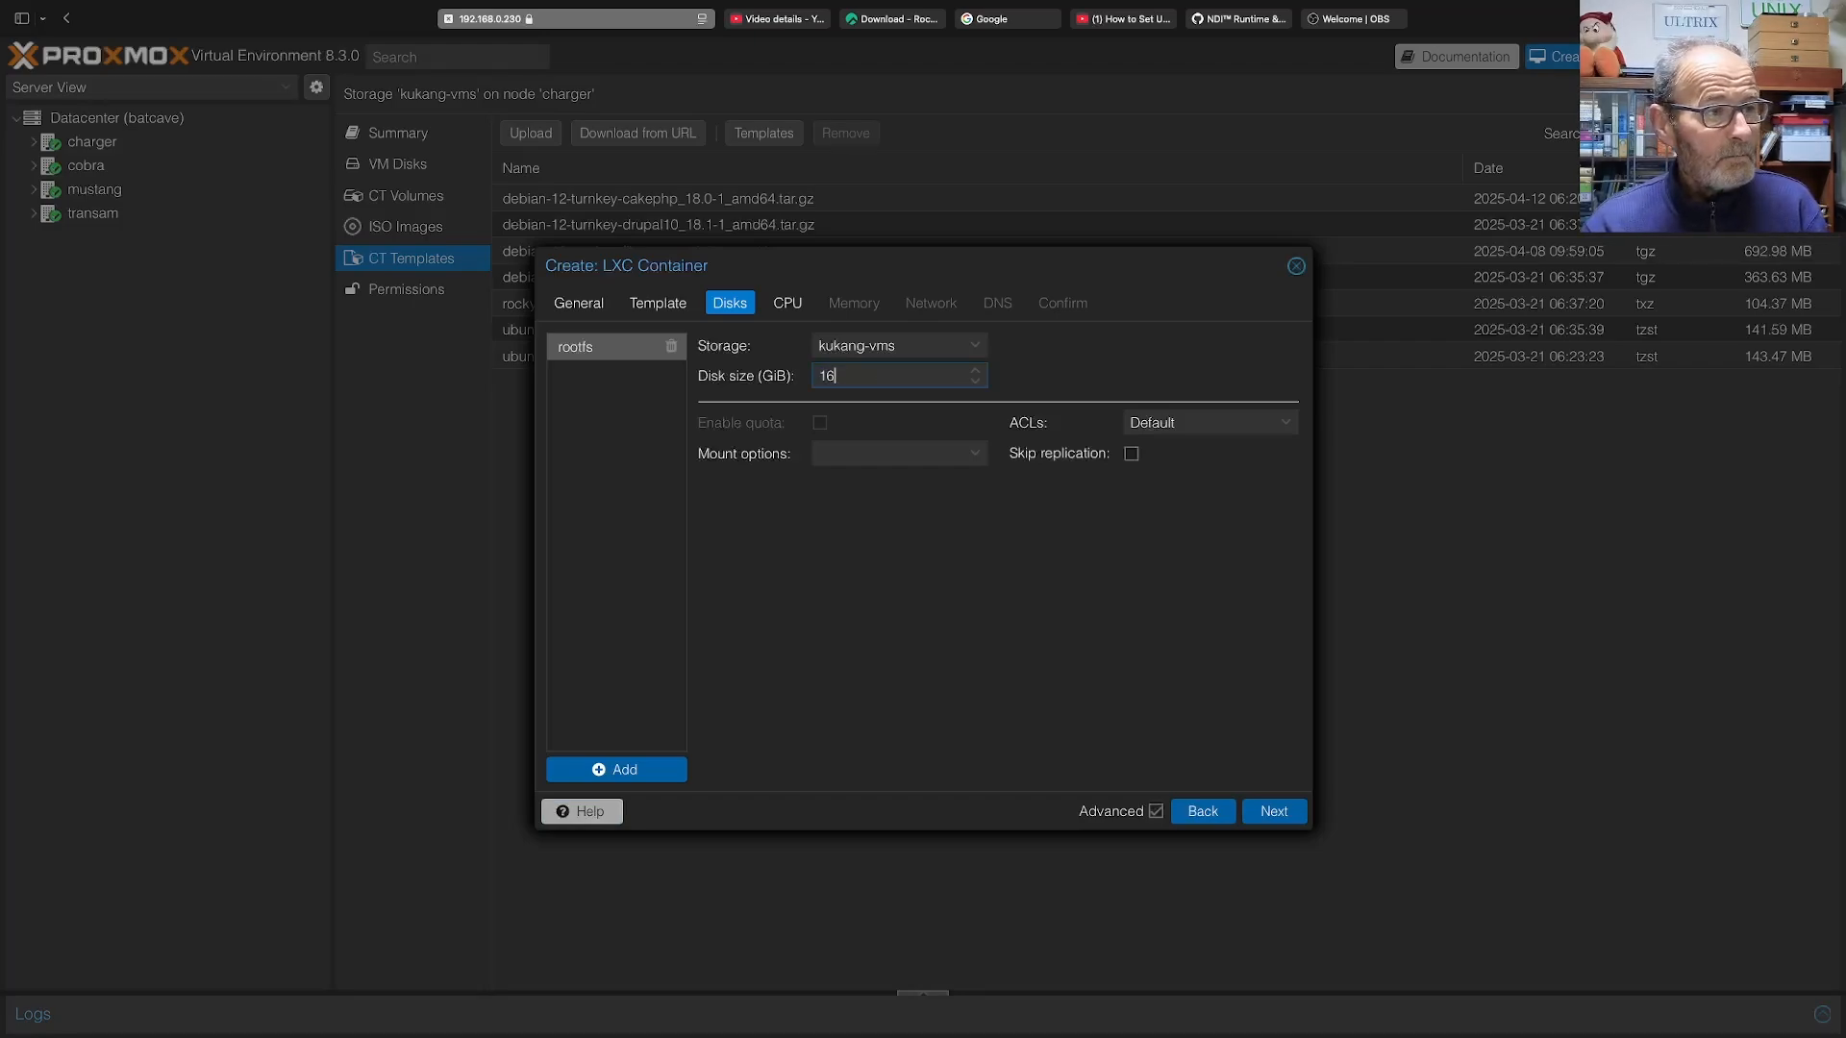
pyautogui.click(605, 350)
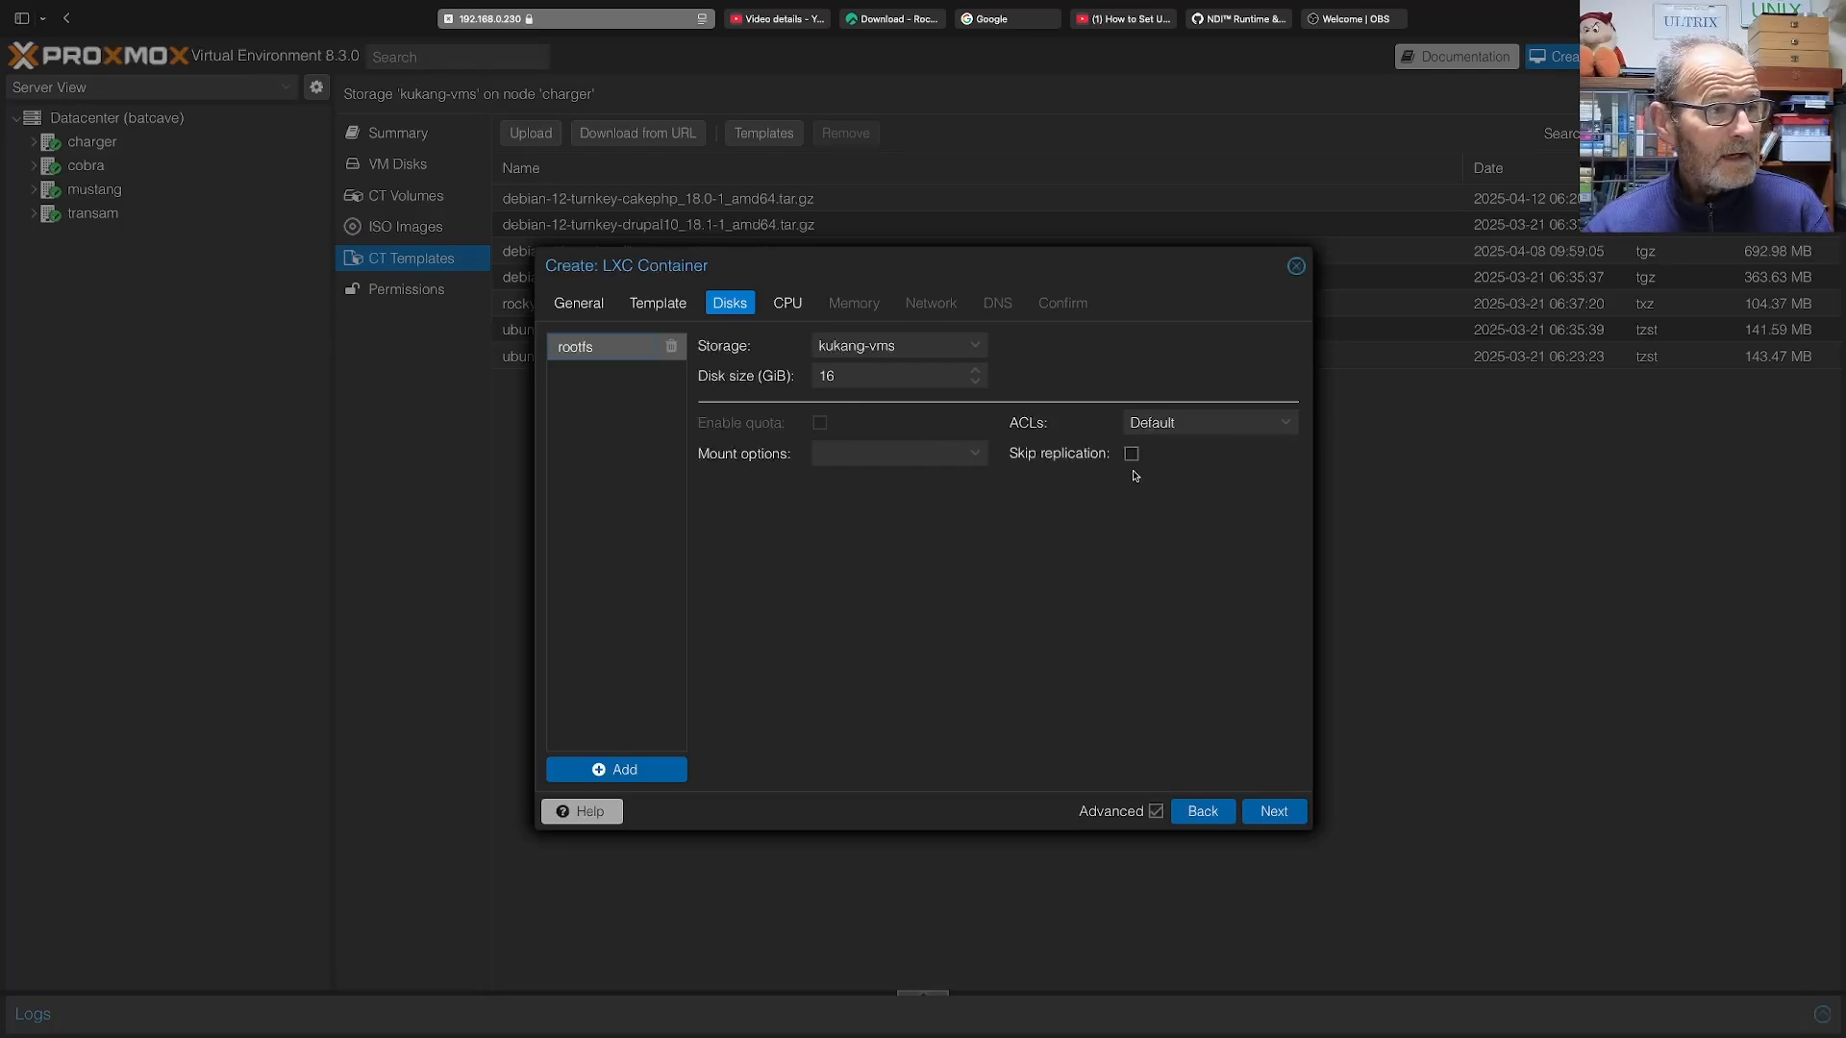
pyautogui.click(1276, 813)
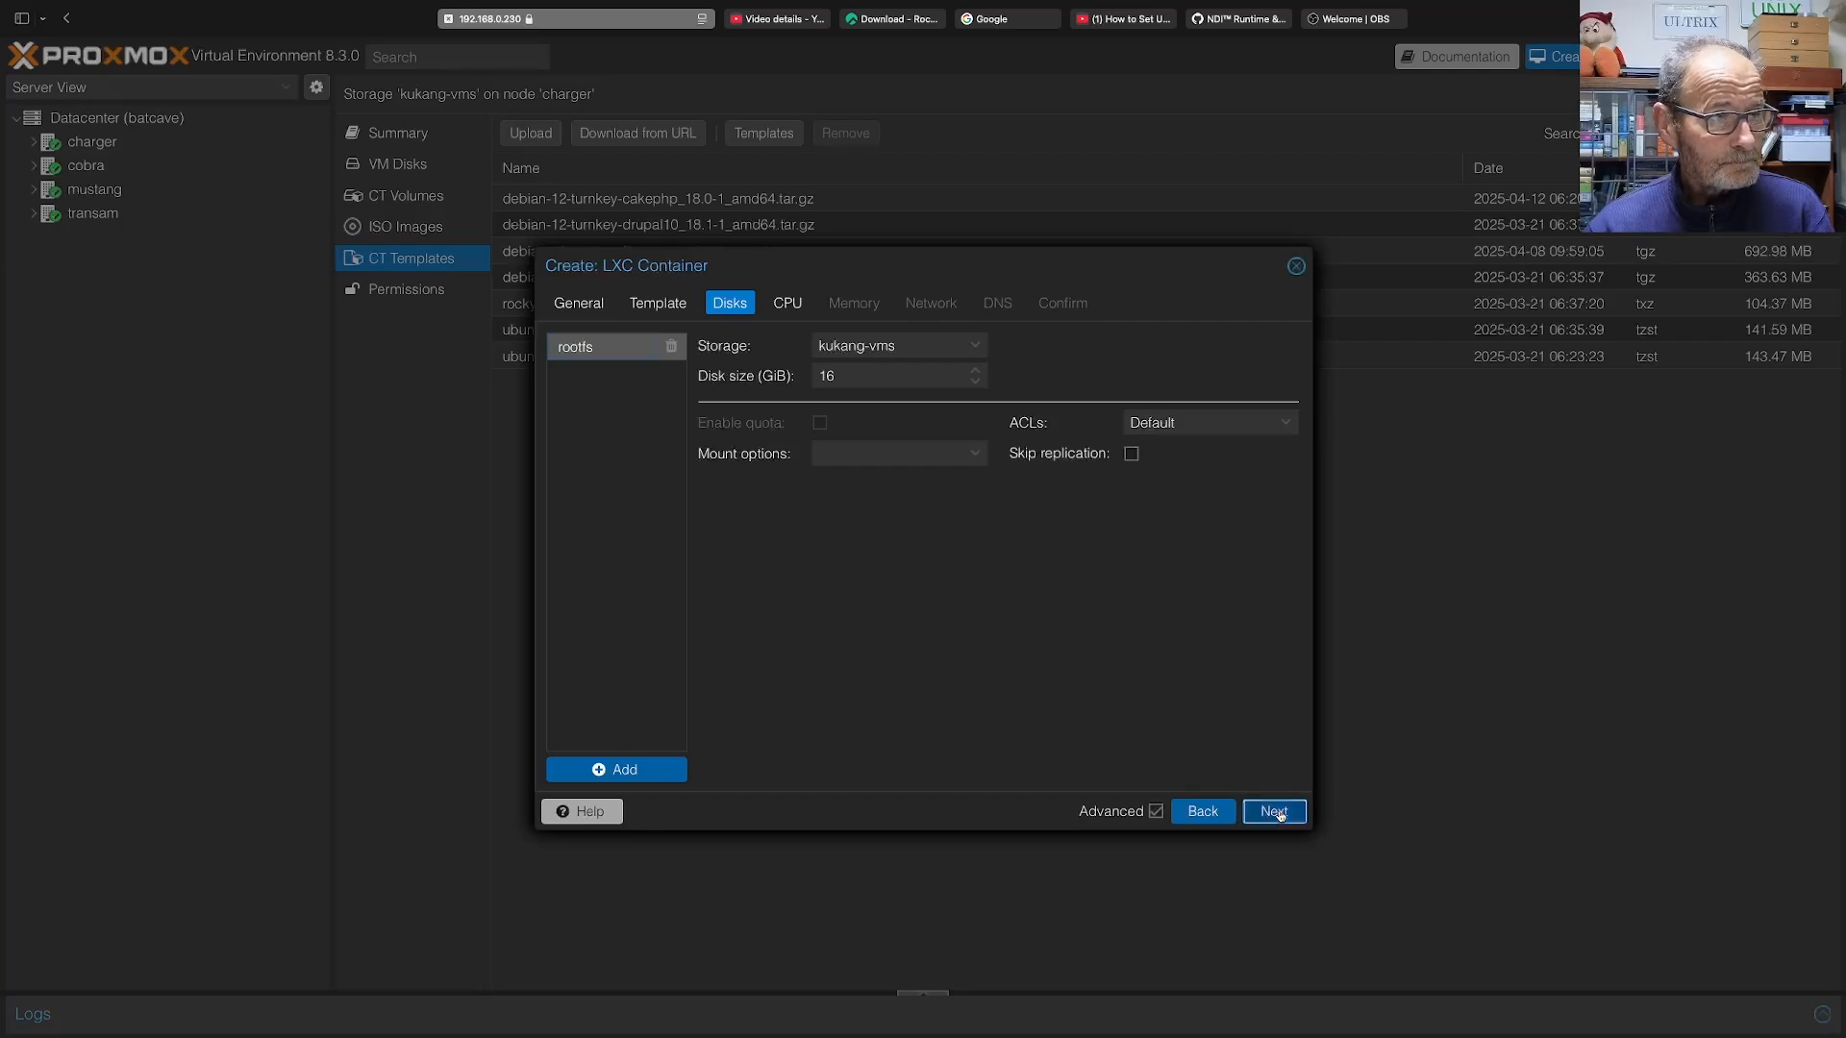
# Return to the container's general settings and switch the unprivileged container option off and on again.
pyautogui.click(577, 304)
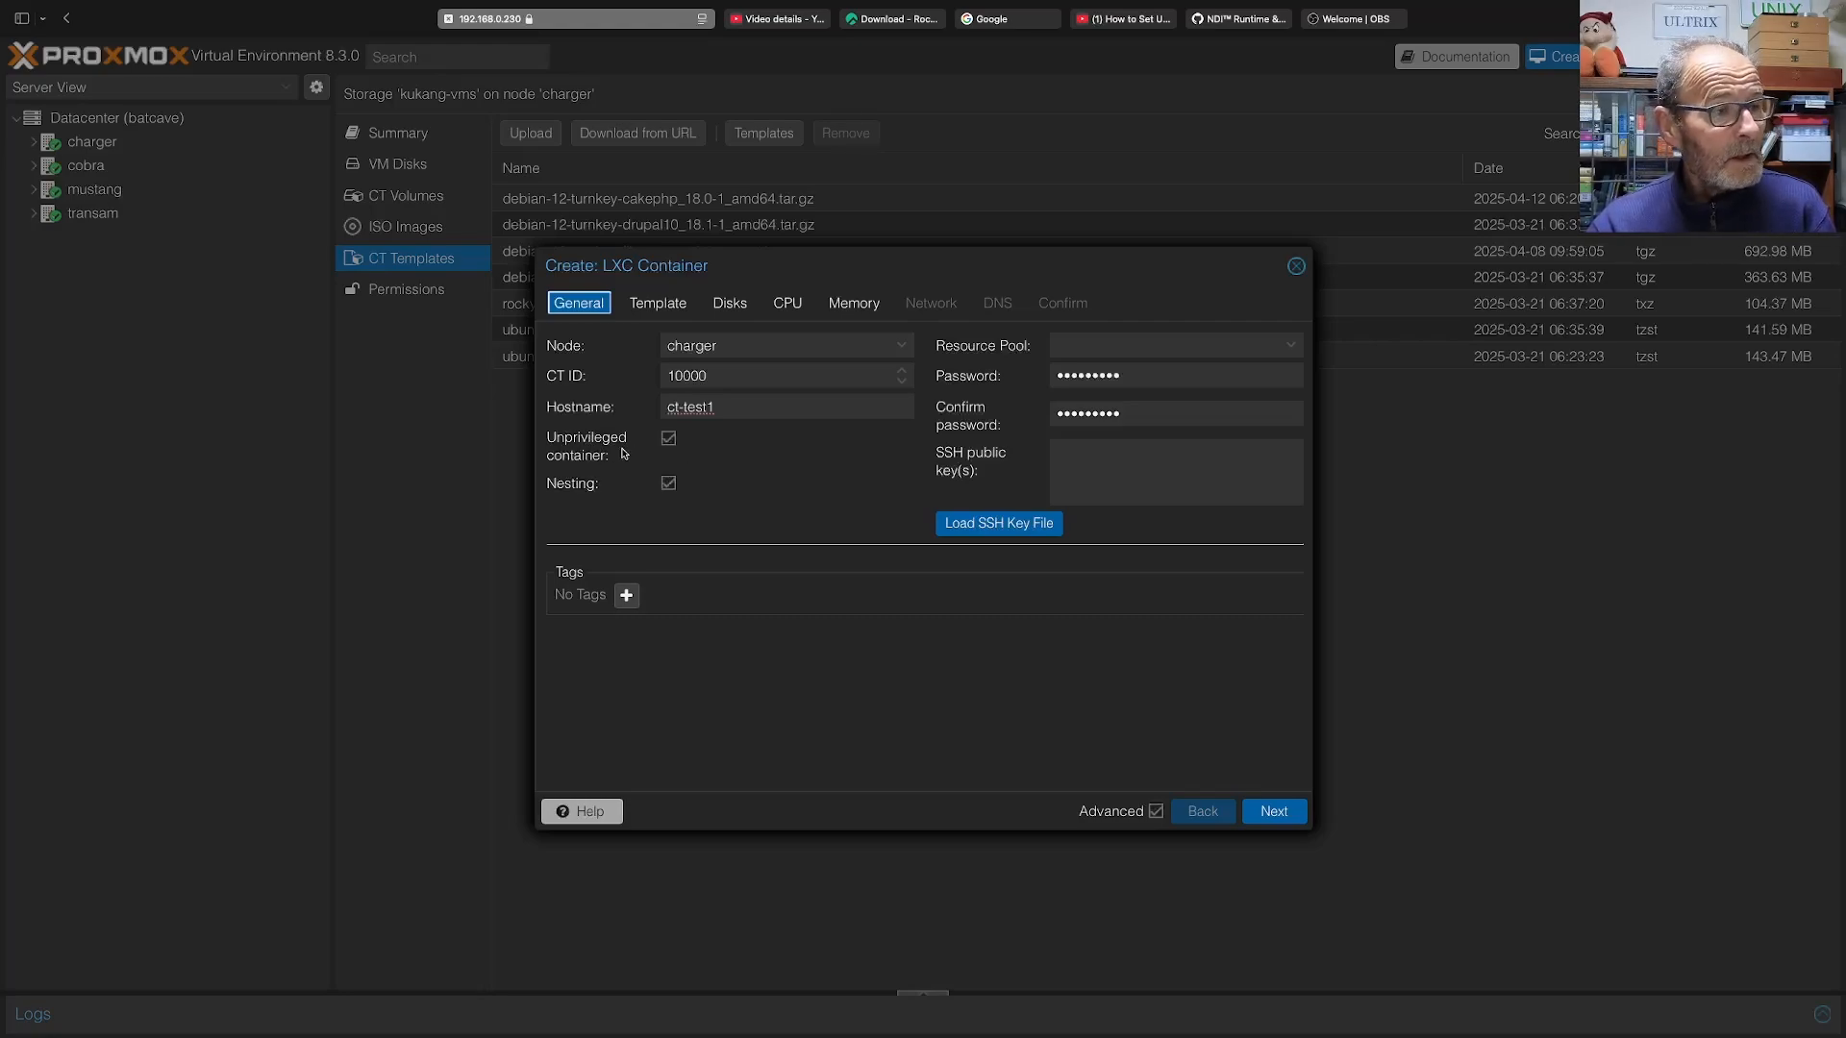
pyautogui.click(670, 440)
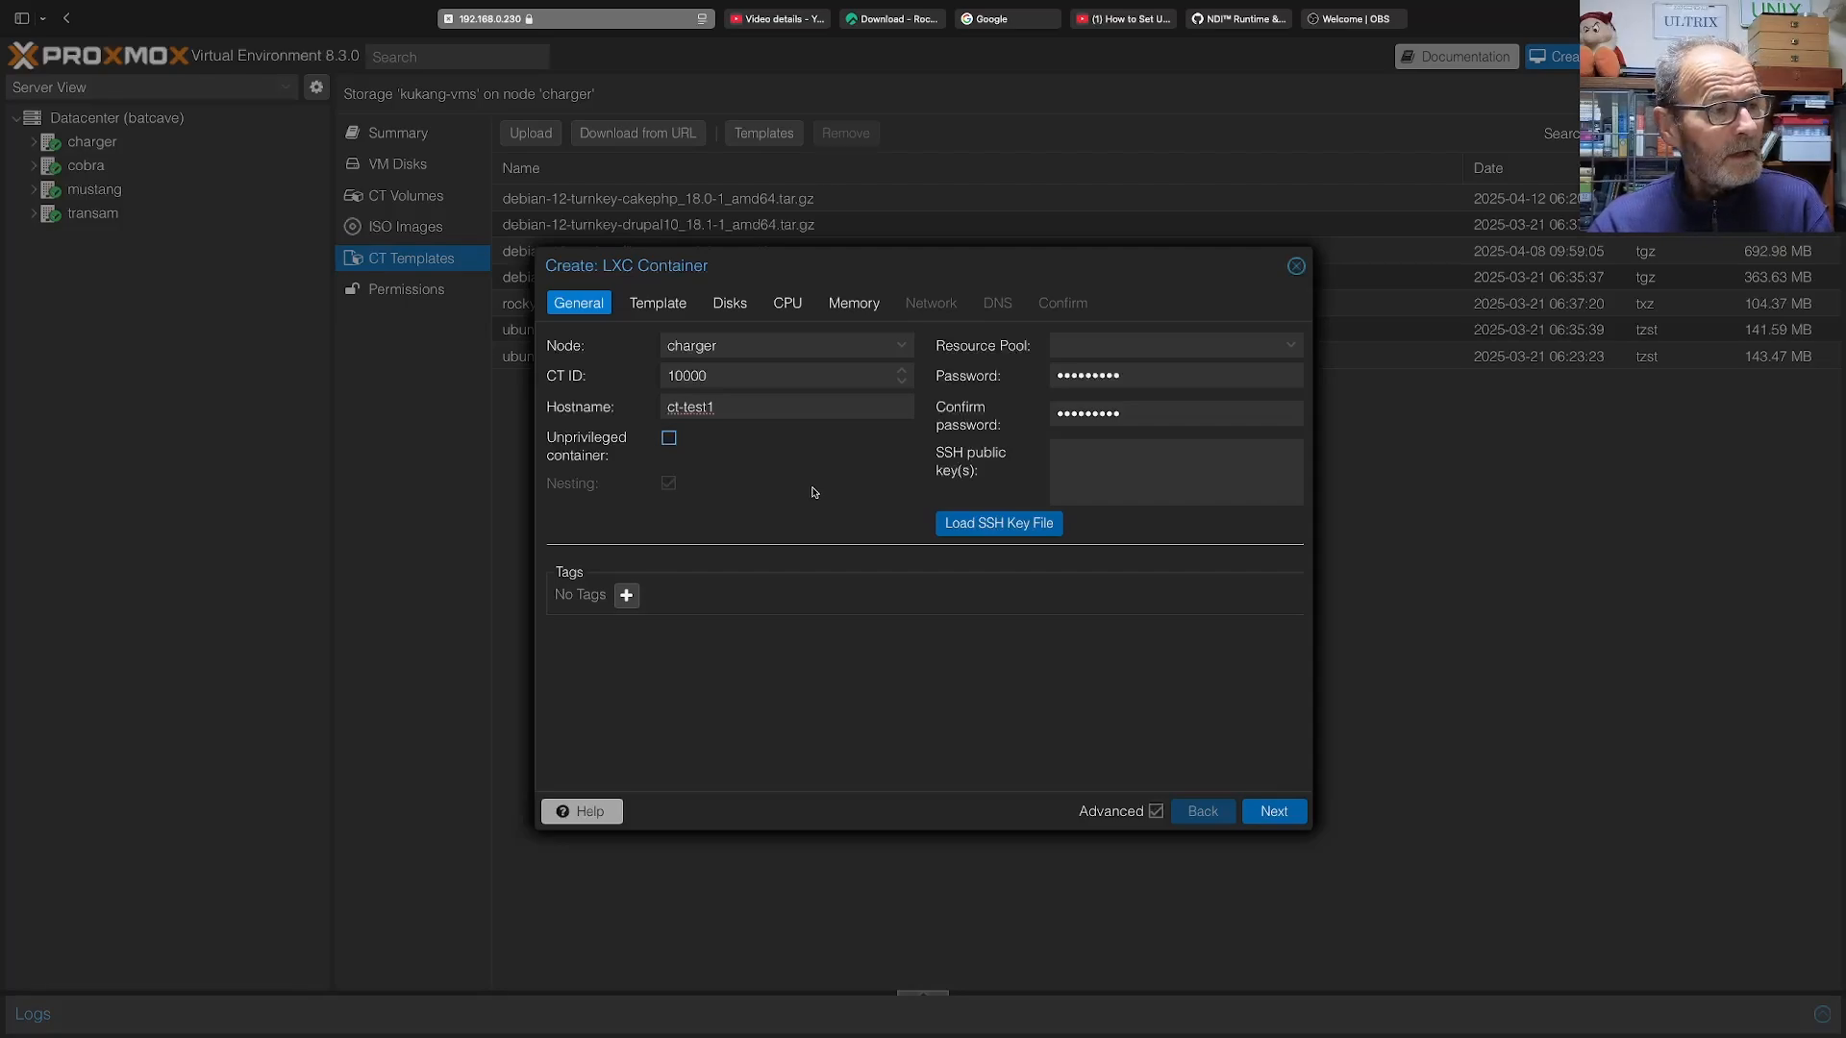
pyautogui.click(669, 440)
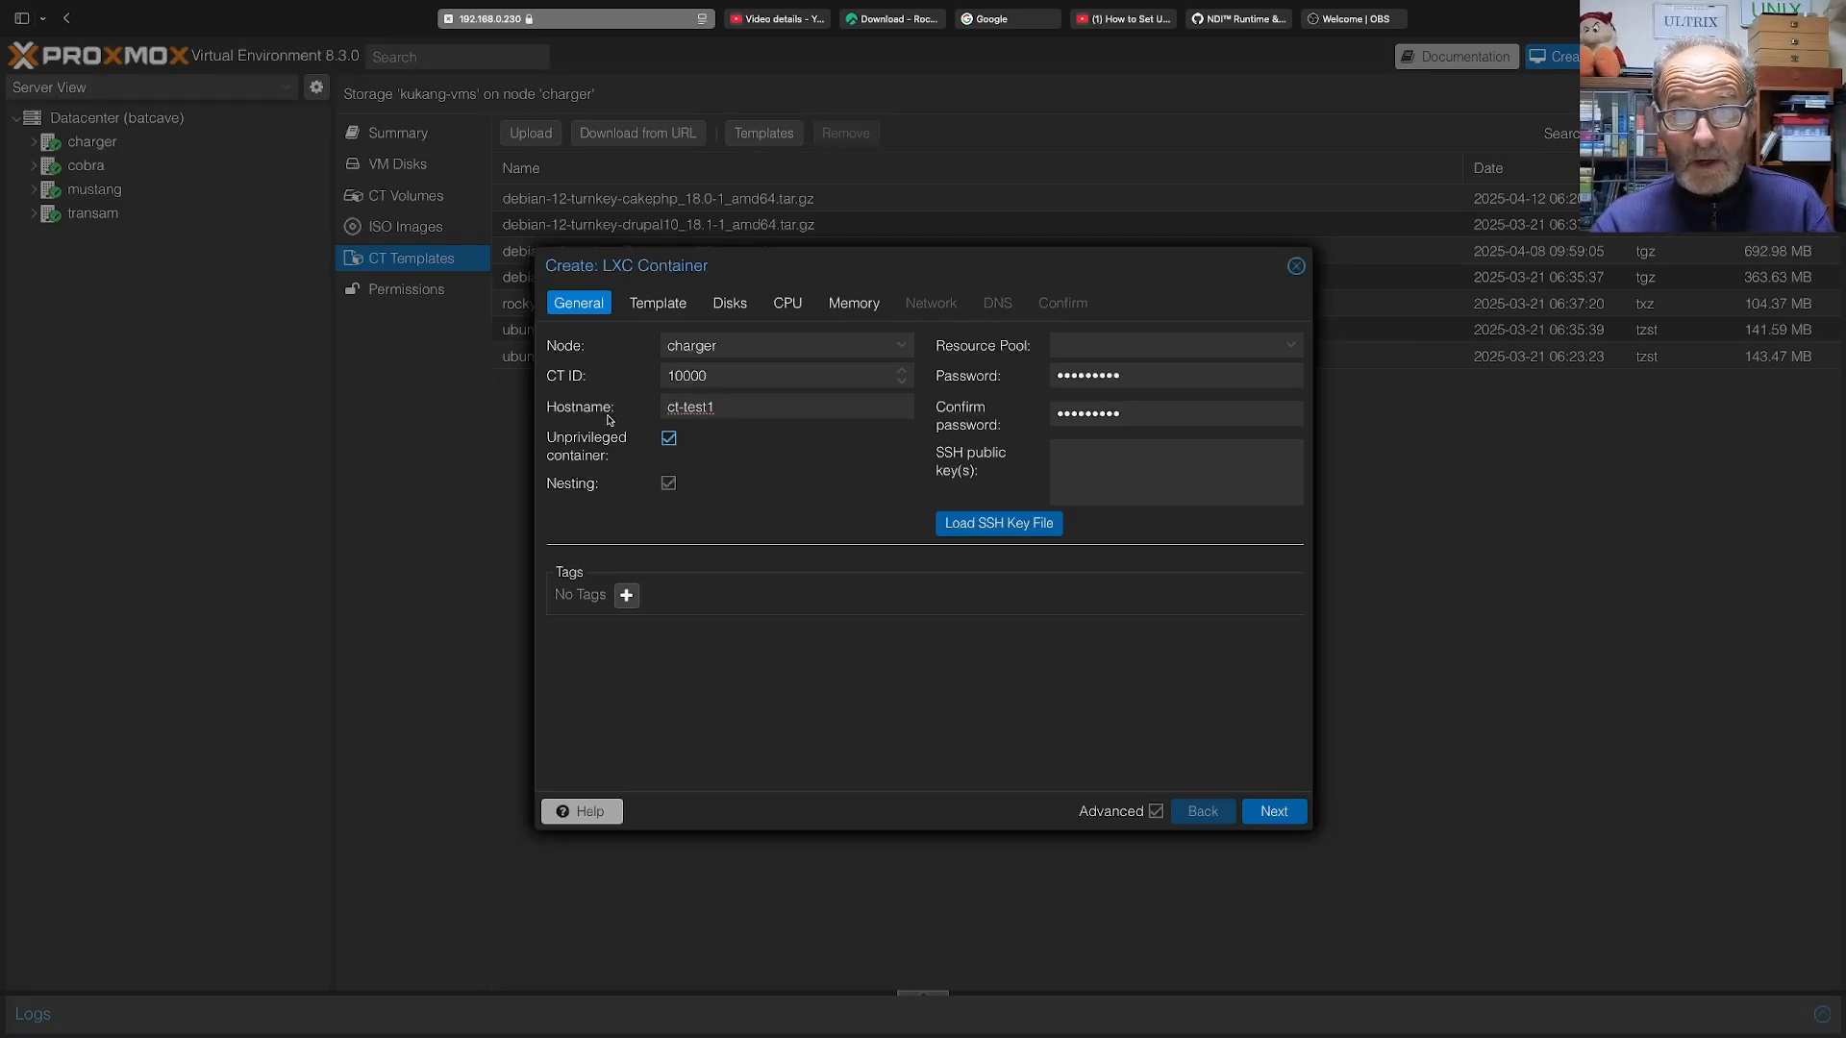
# Give the container 2 CPU cores and 2048 MiB of memory.
pyautogui.click(789, 304)
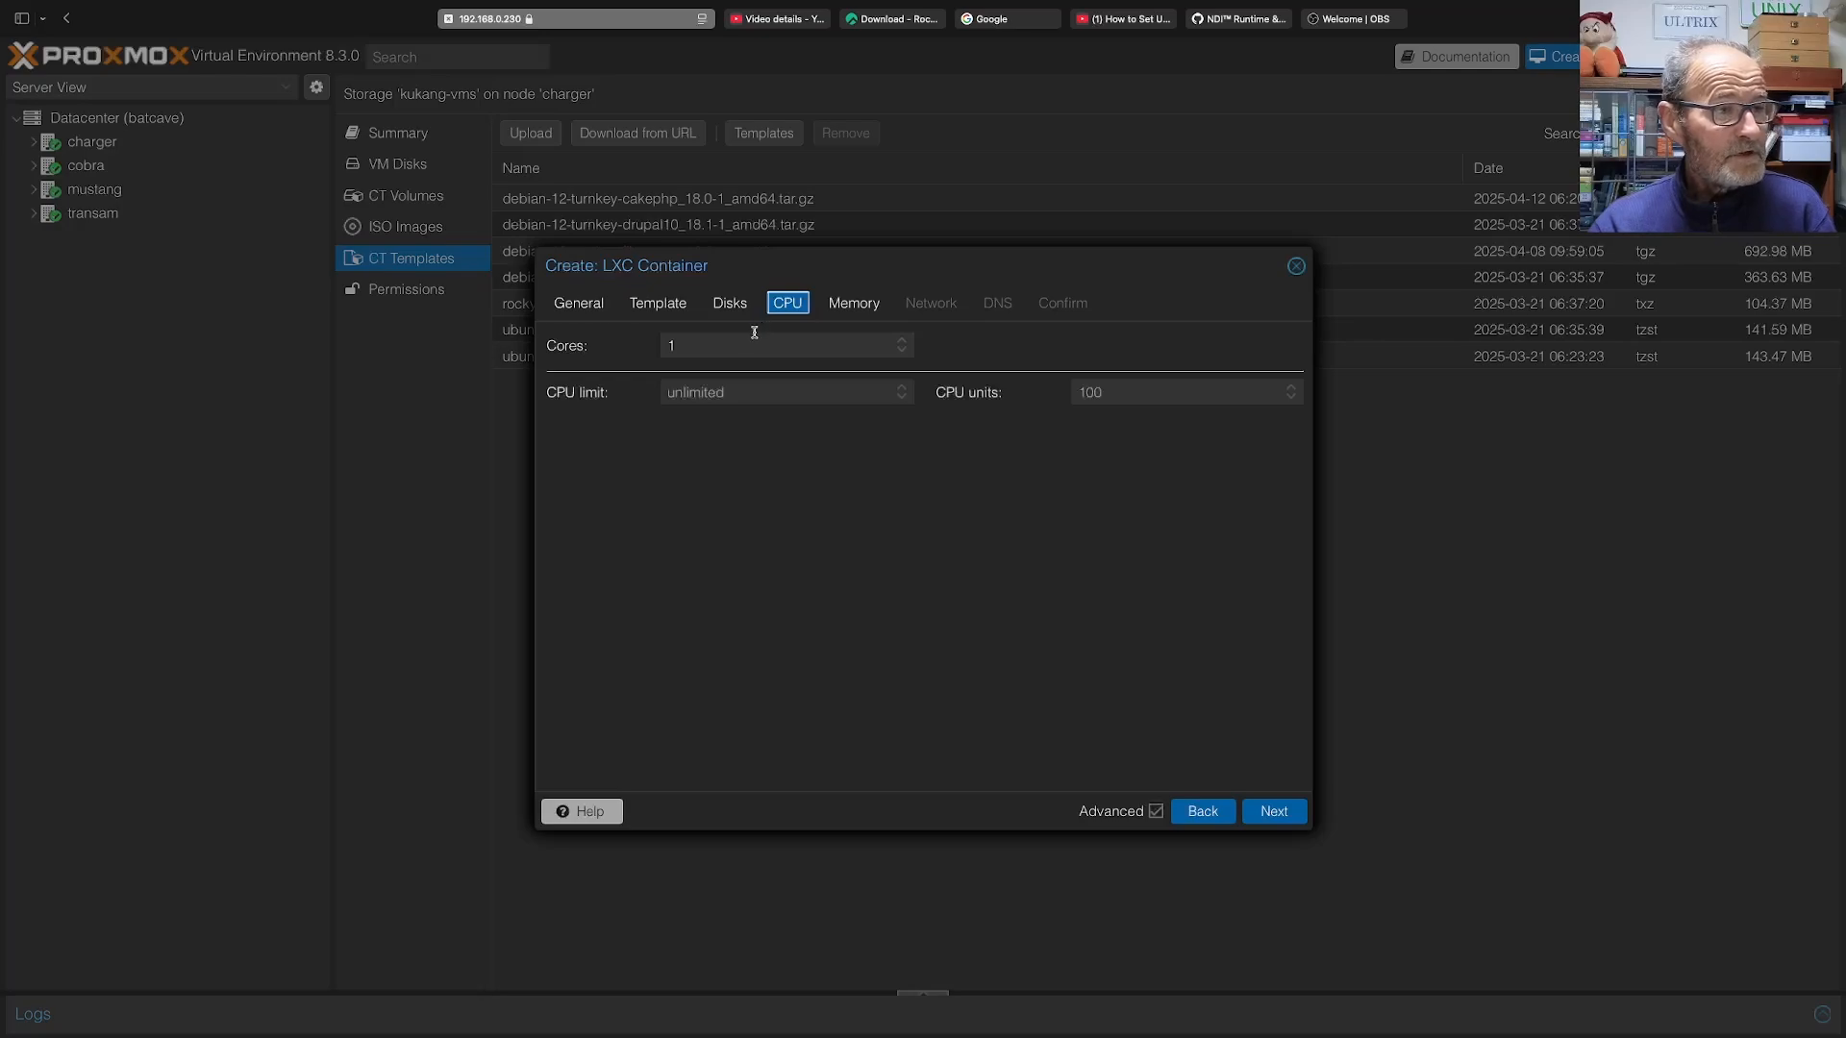
pyautogui.moveTo(740, 339); pyautogui.dragTo(606, 342)
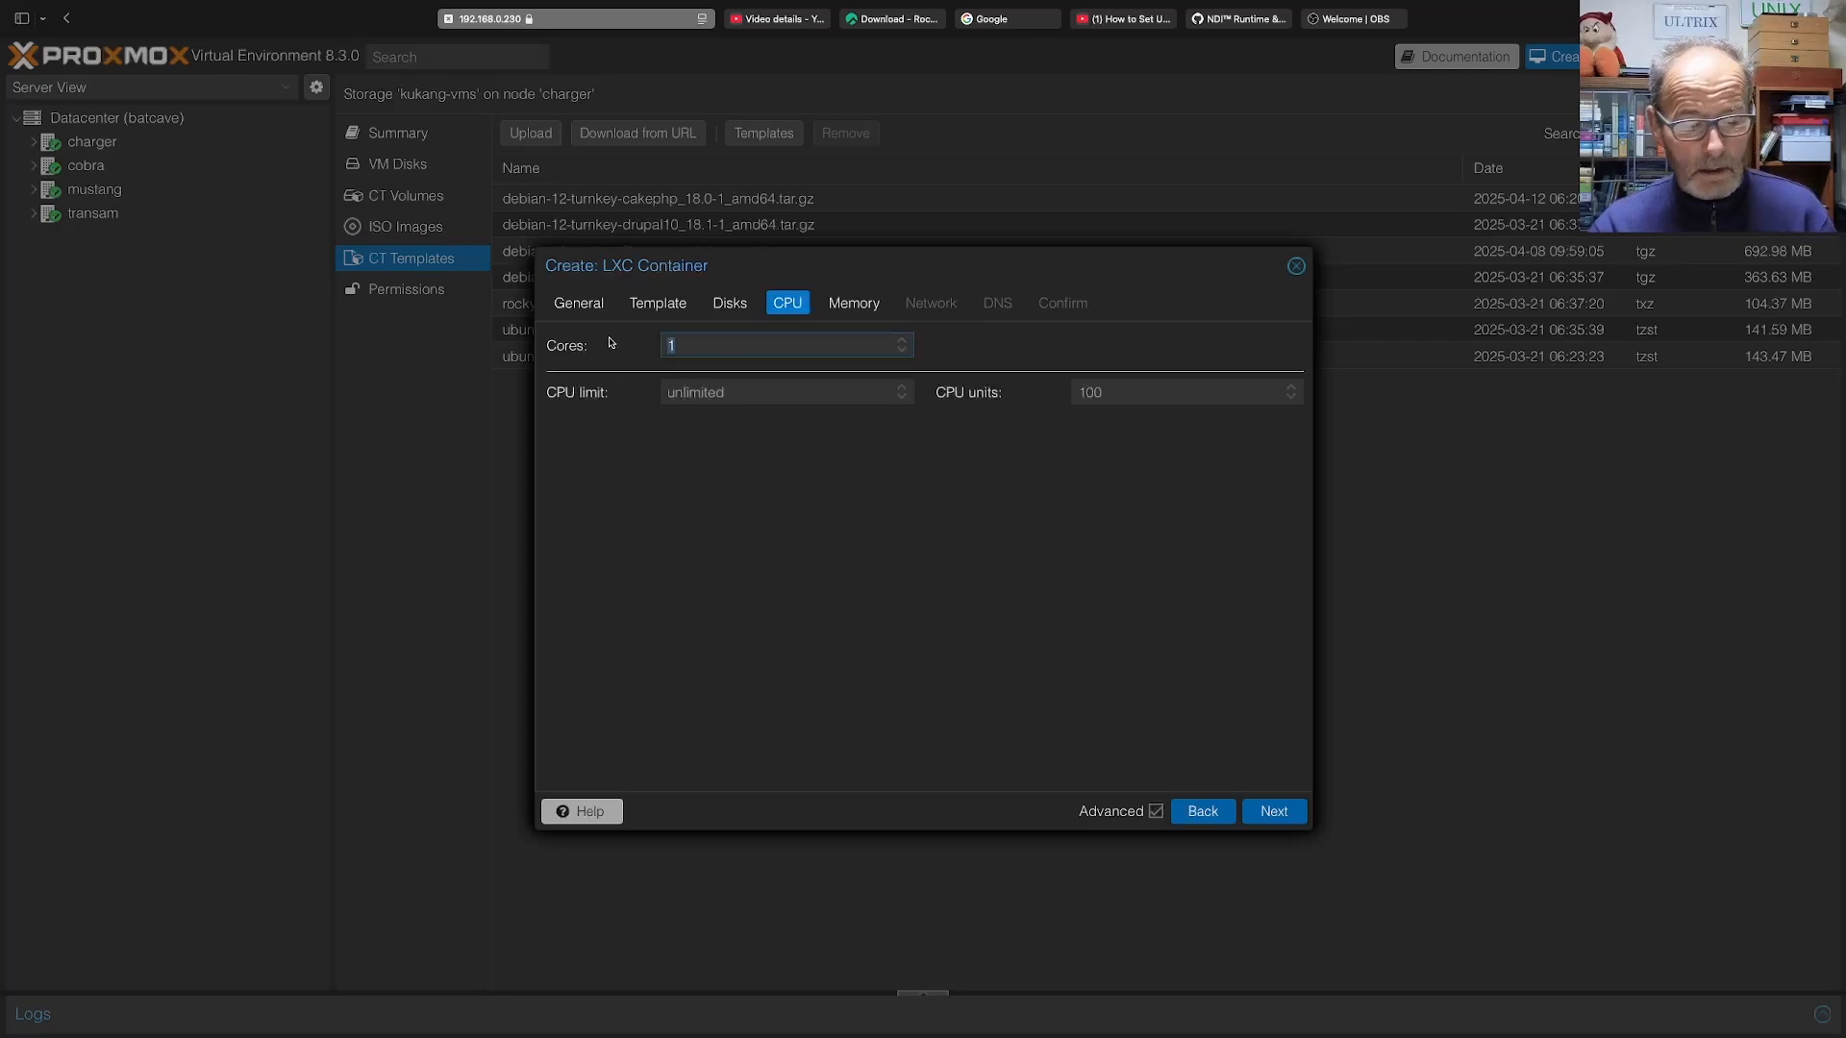
pyautogui.write('2')
pyautogui.click(846, 306)
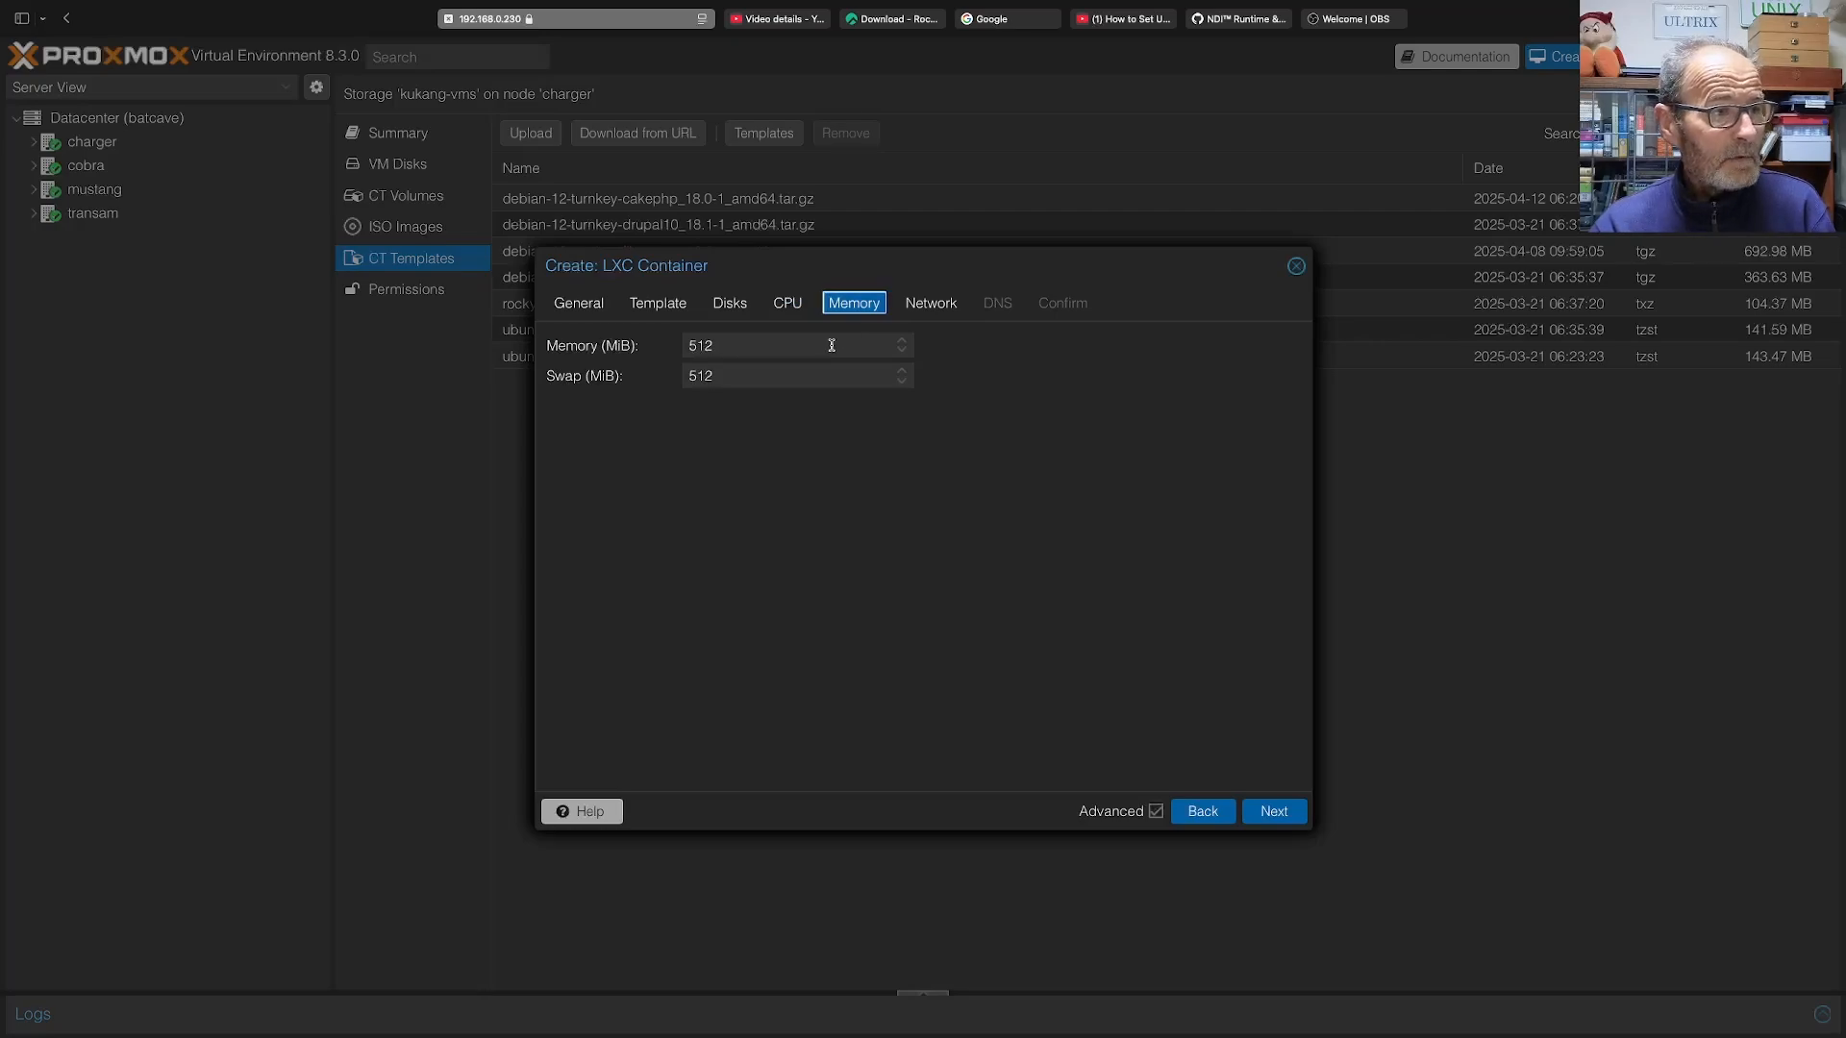
pyautogui.doubleClick(833, 346)
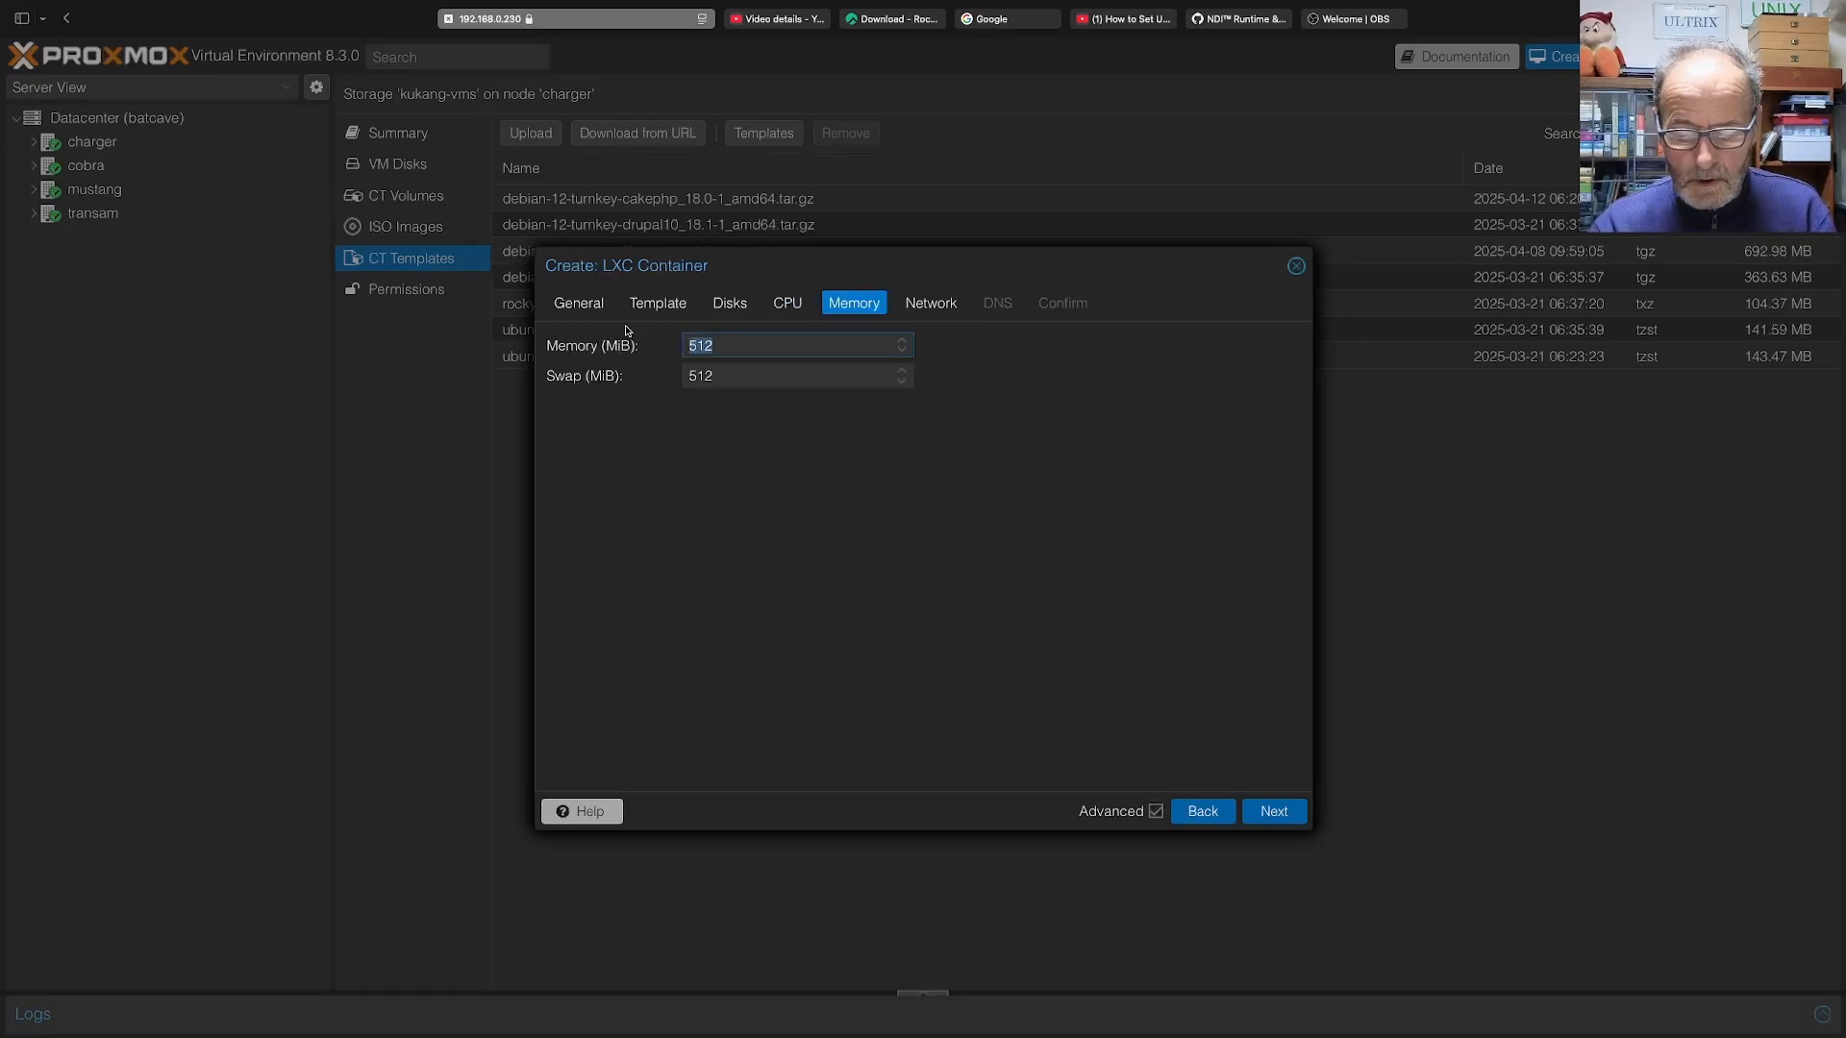
pyautogui.write('2048')
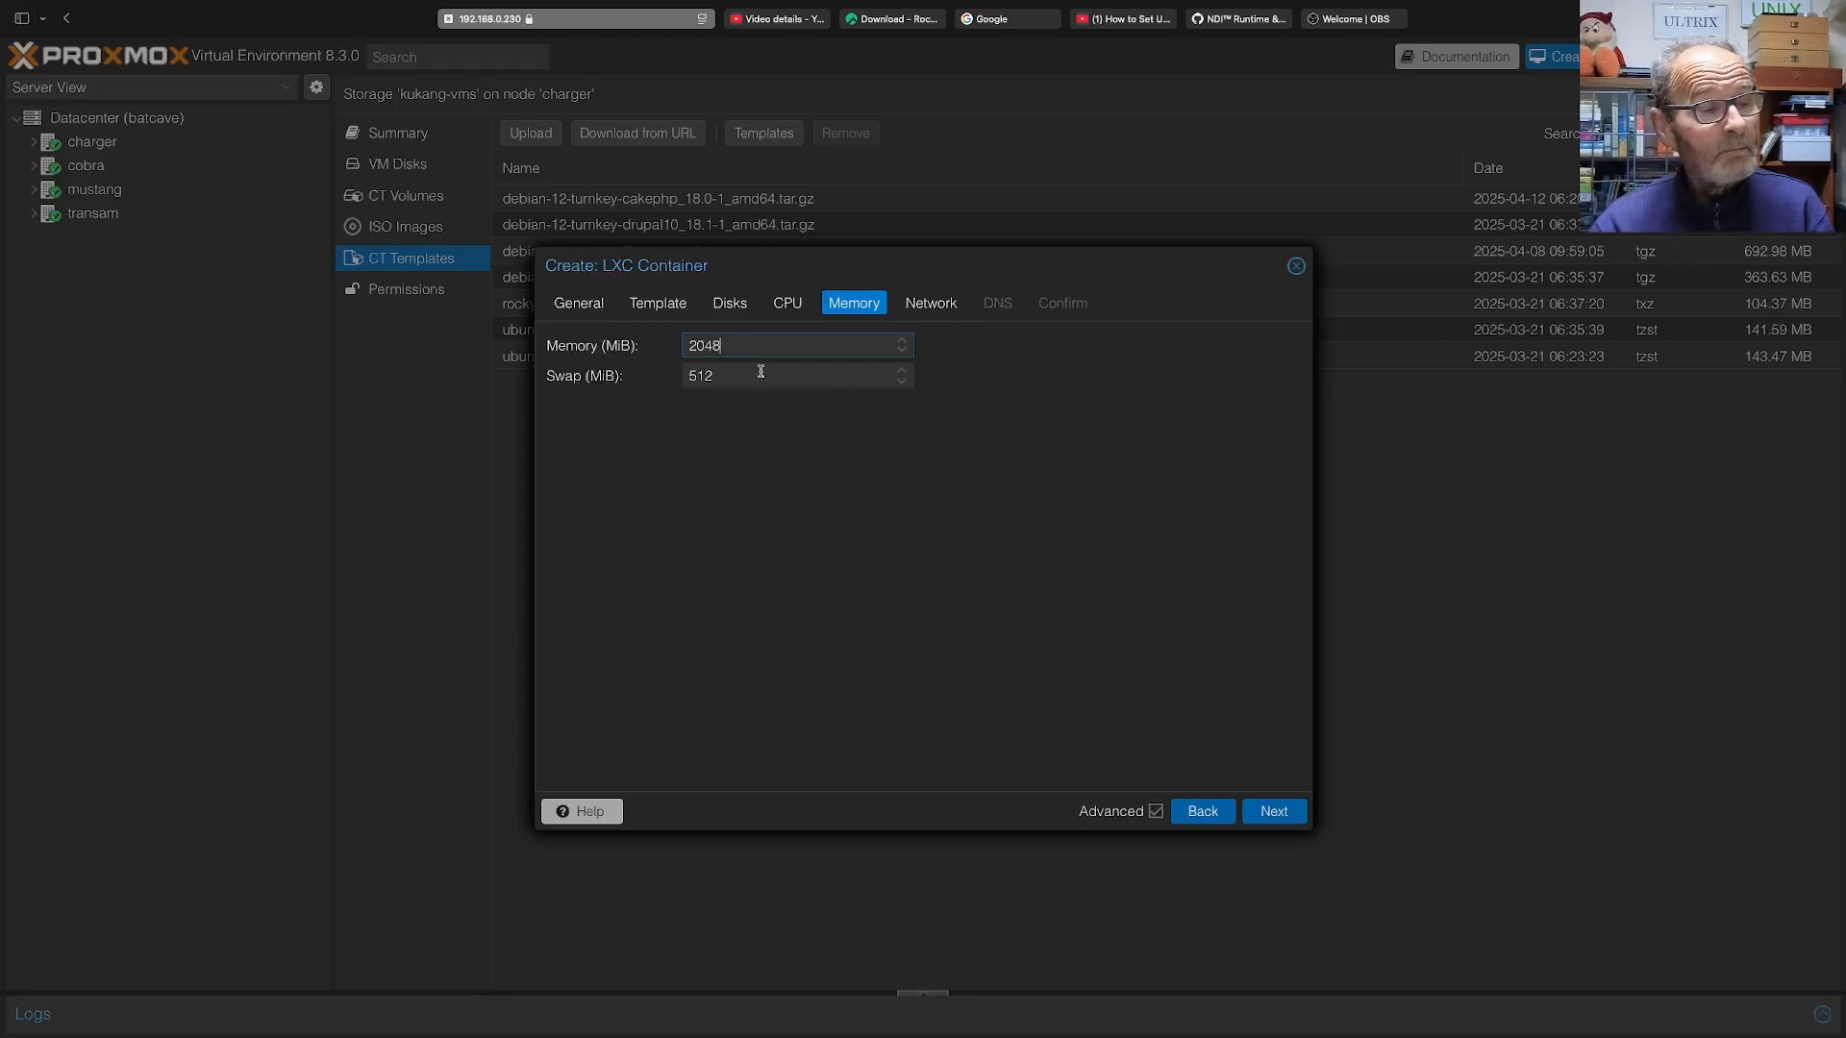
# Set the container's IPv4 addressing to DHCP, keep the host DNS settings, and create the container.
pyautogui.click(931, 303)
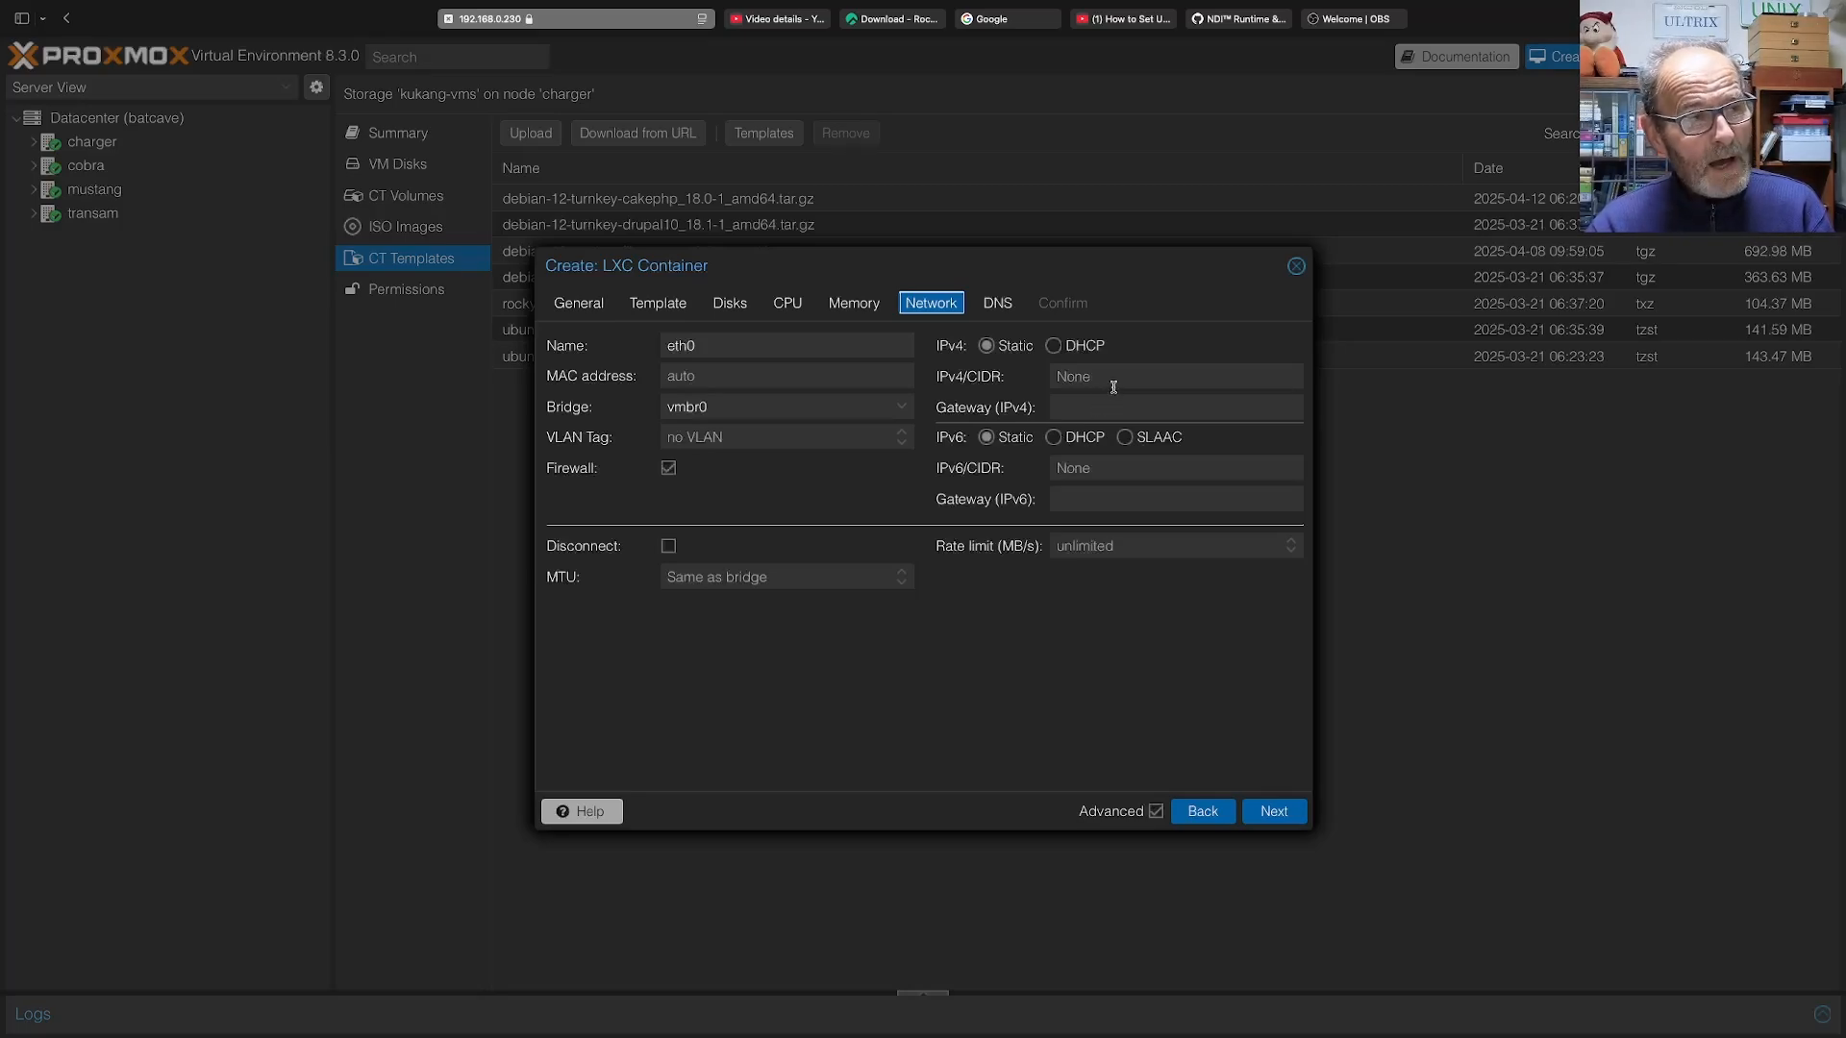
pyautogui.click(1053, 346)
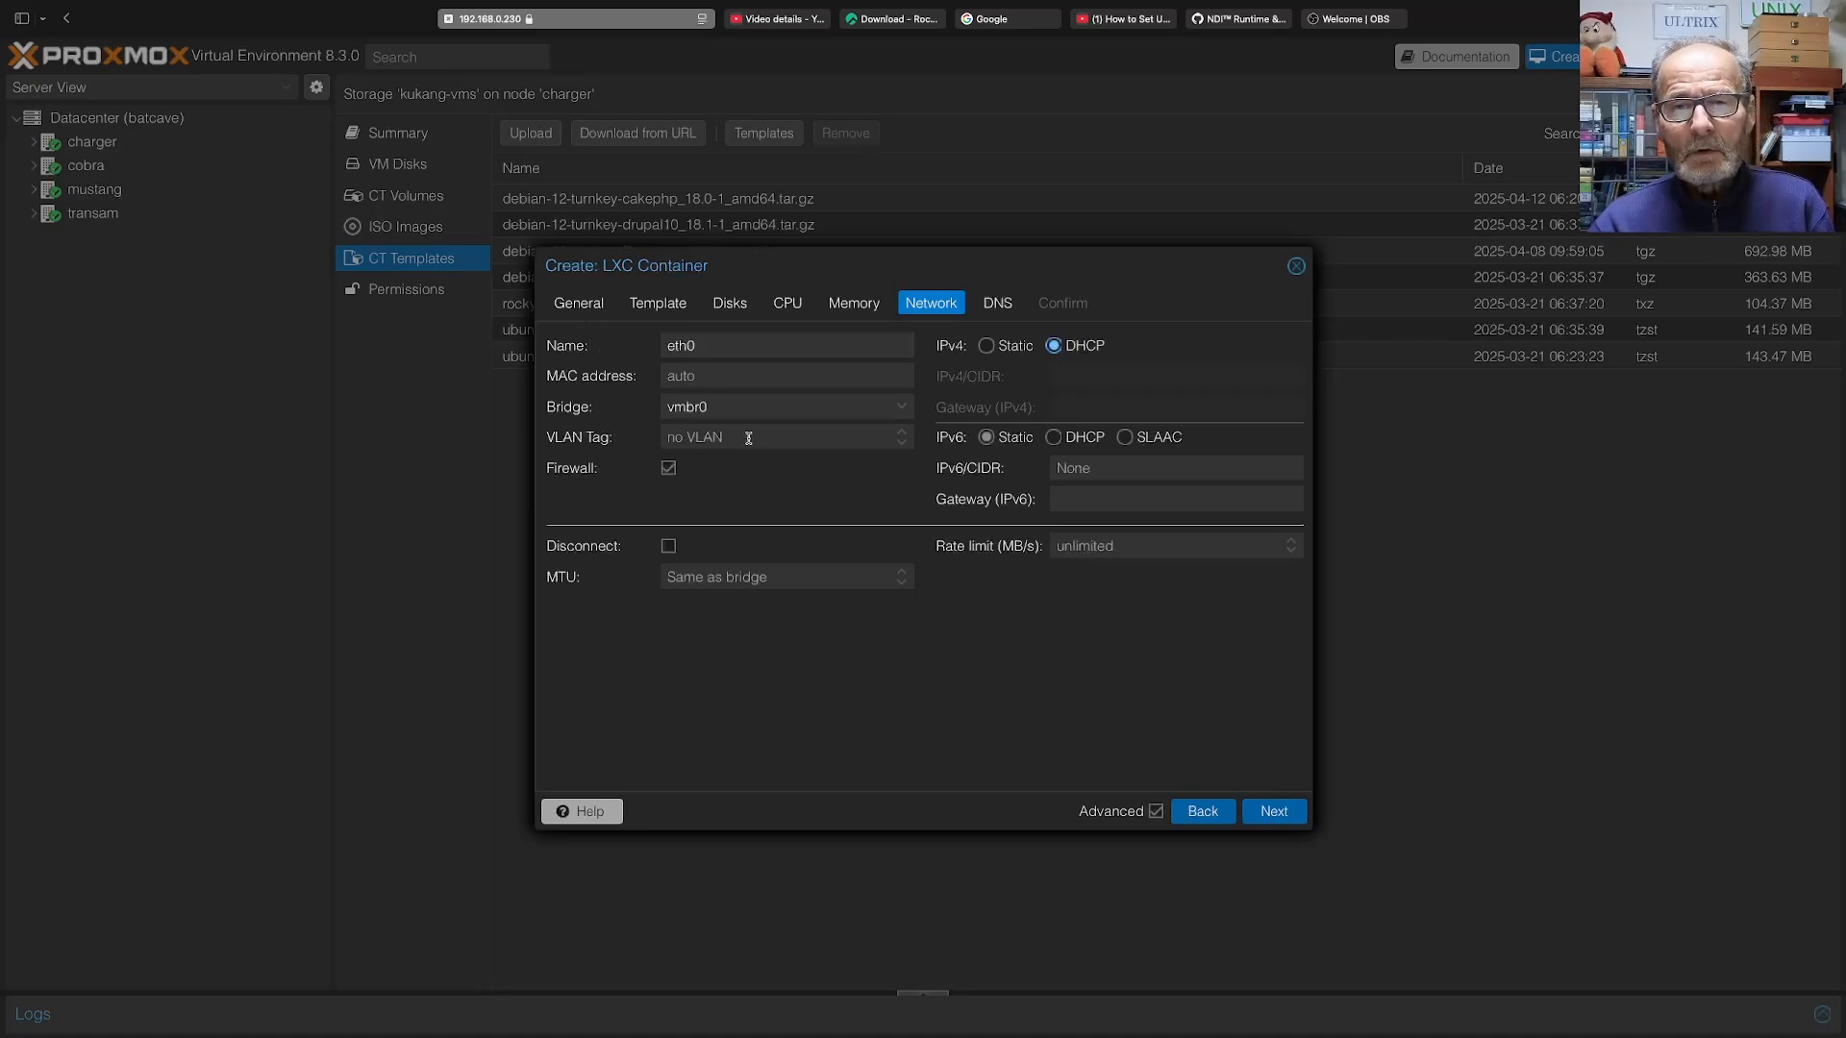
pyautogui.click(1285, 813)
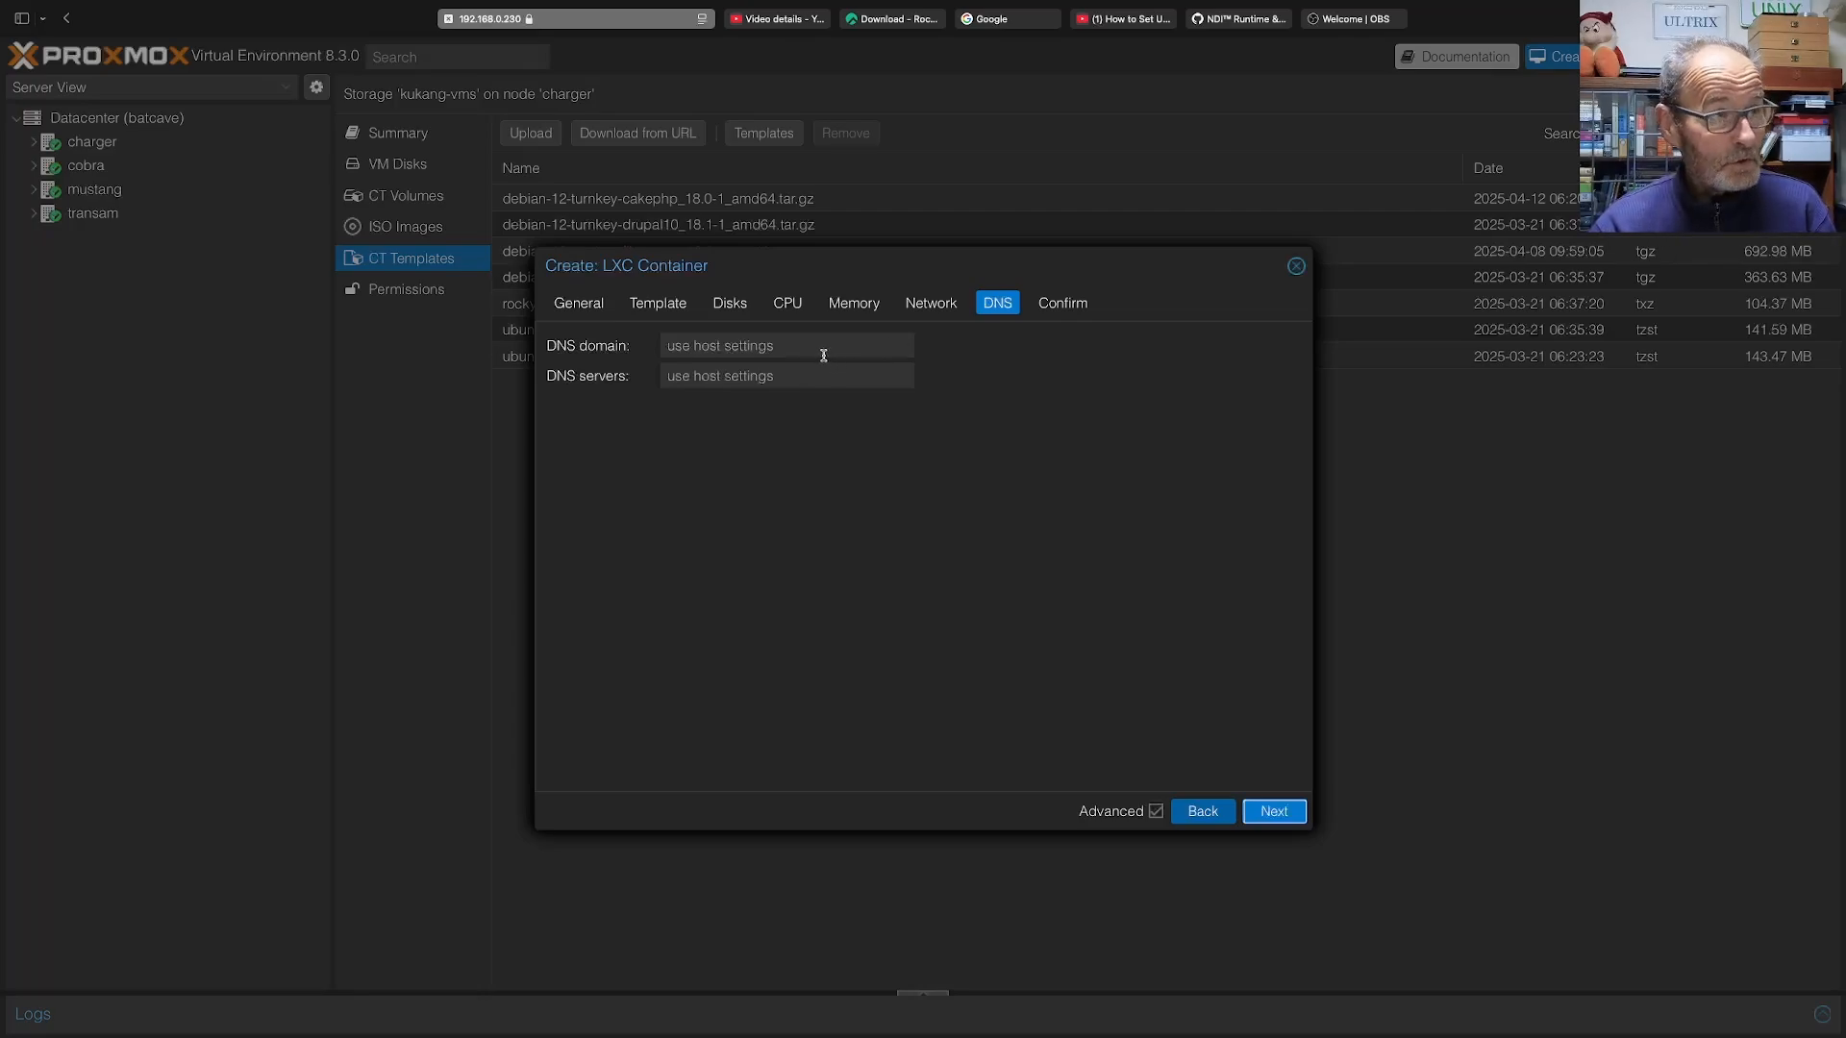
pyautogui.click(1067, 305)
pyautogui.click(1275, 813)
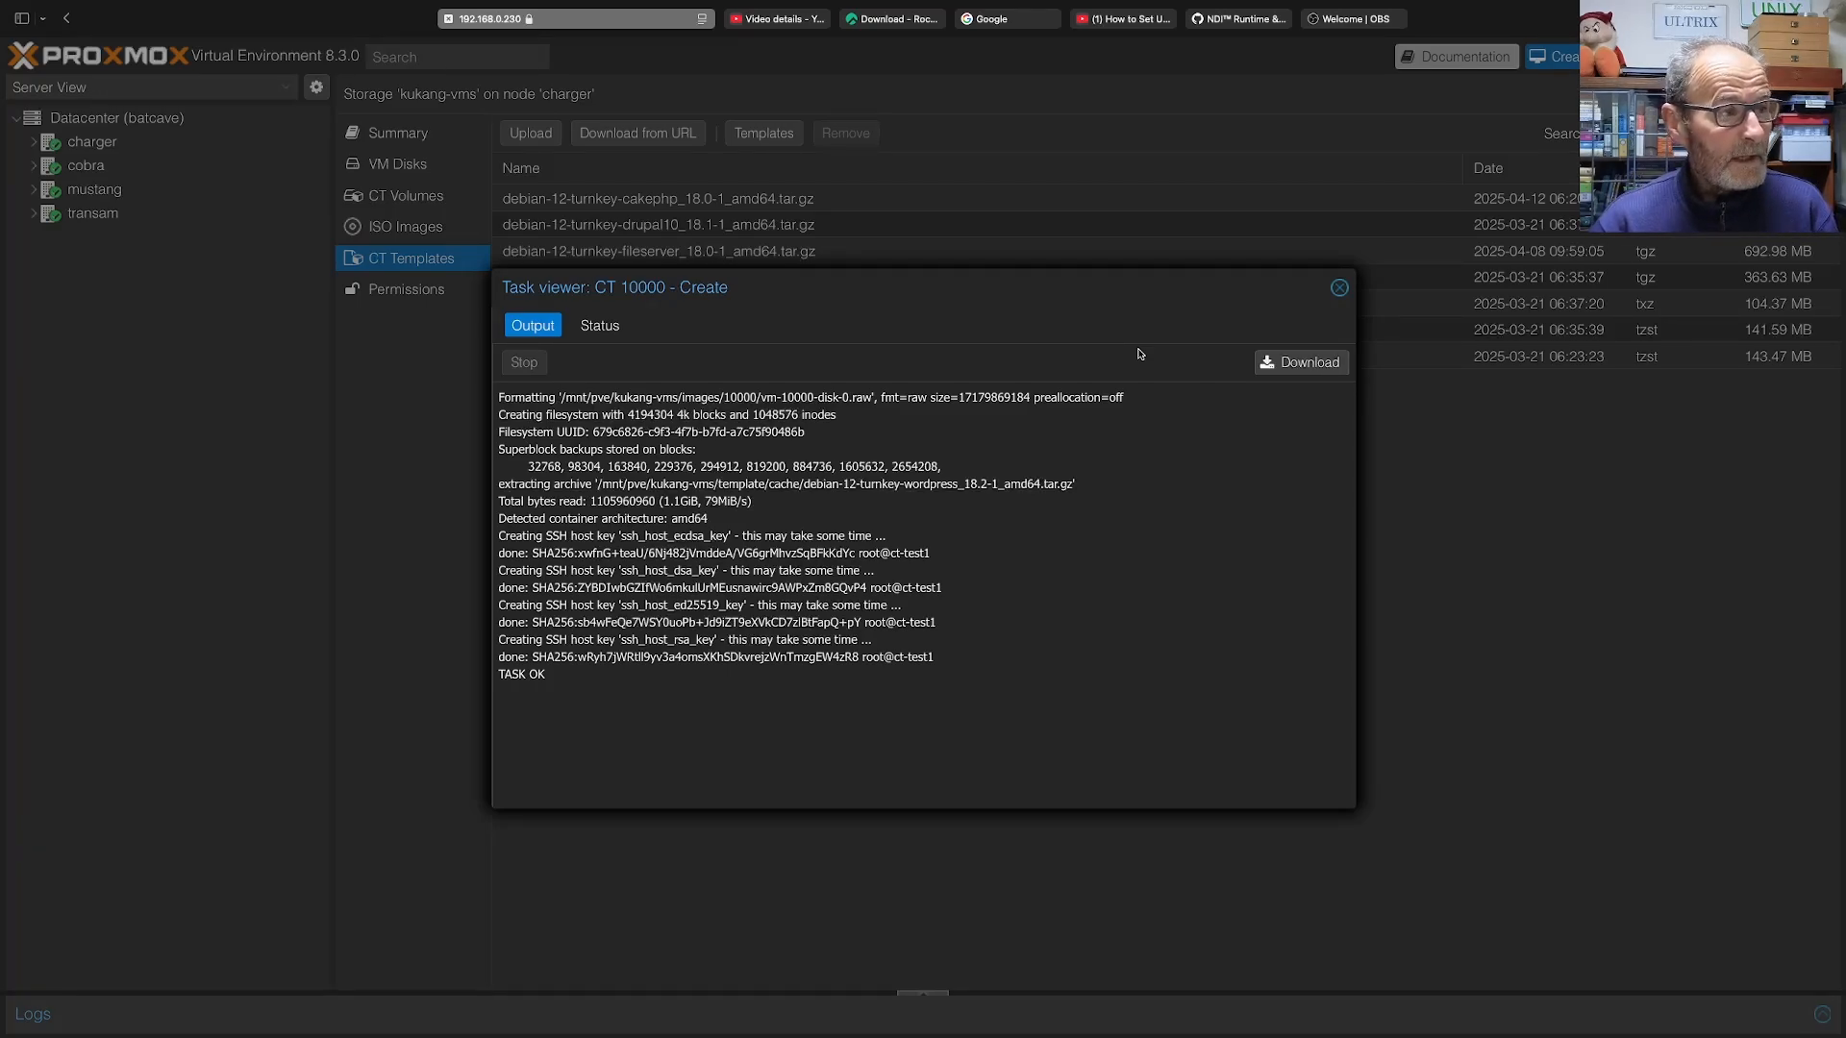
# Check the status and output of the CT 10000 creation task and close the task viewer.
pyautogui.click(599, 326)
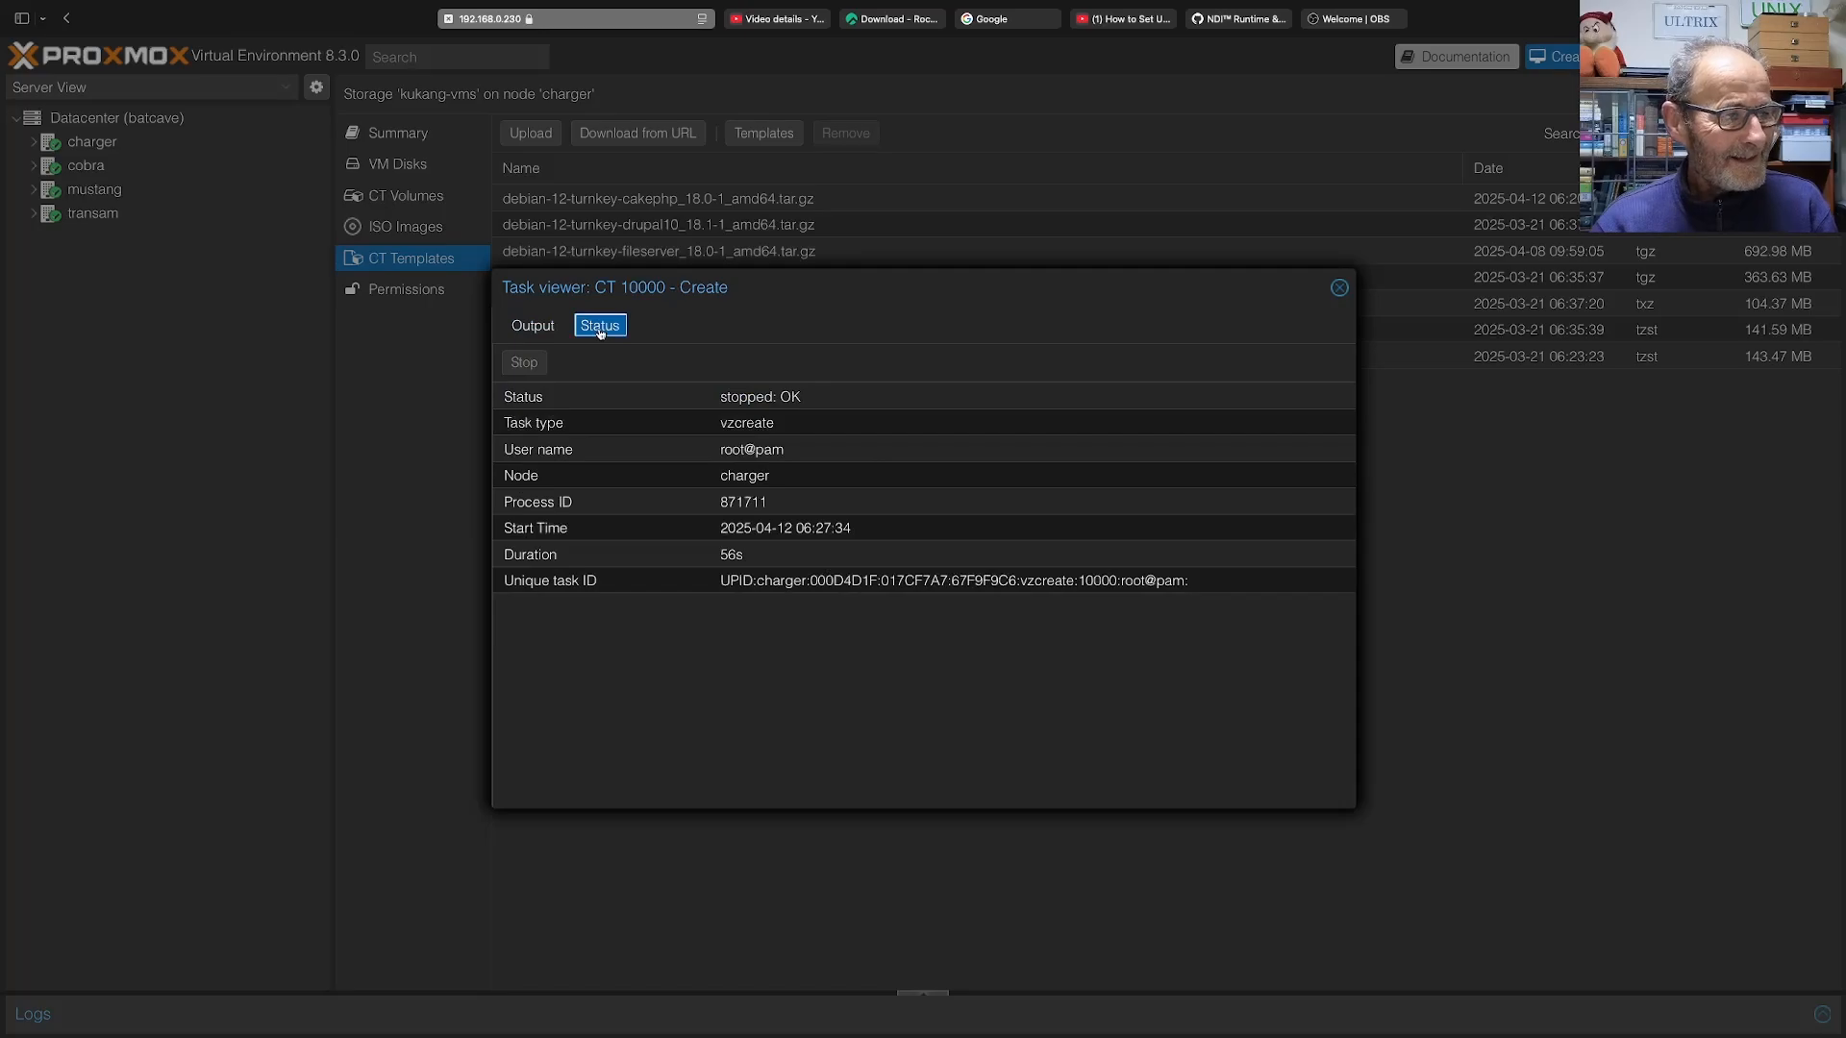
pyautogui.click(543, 326)
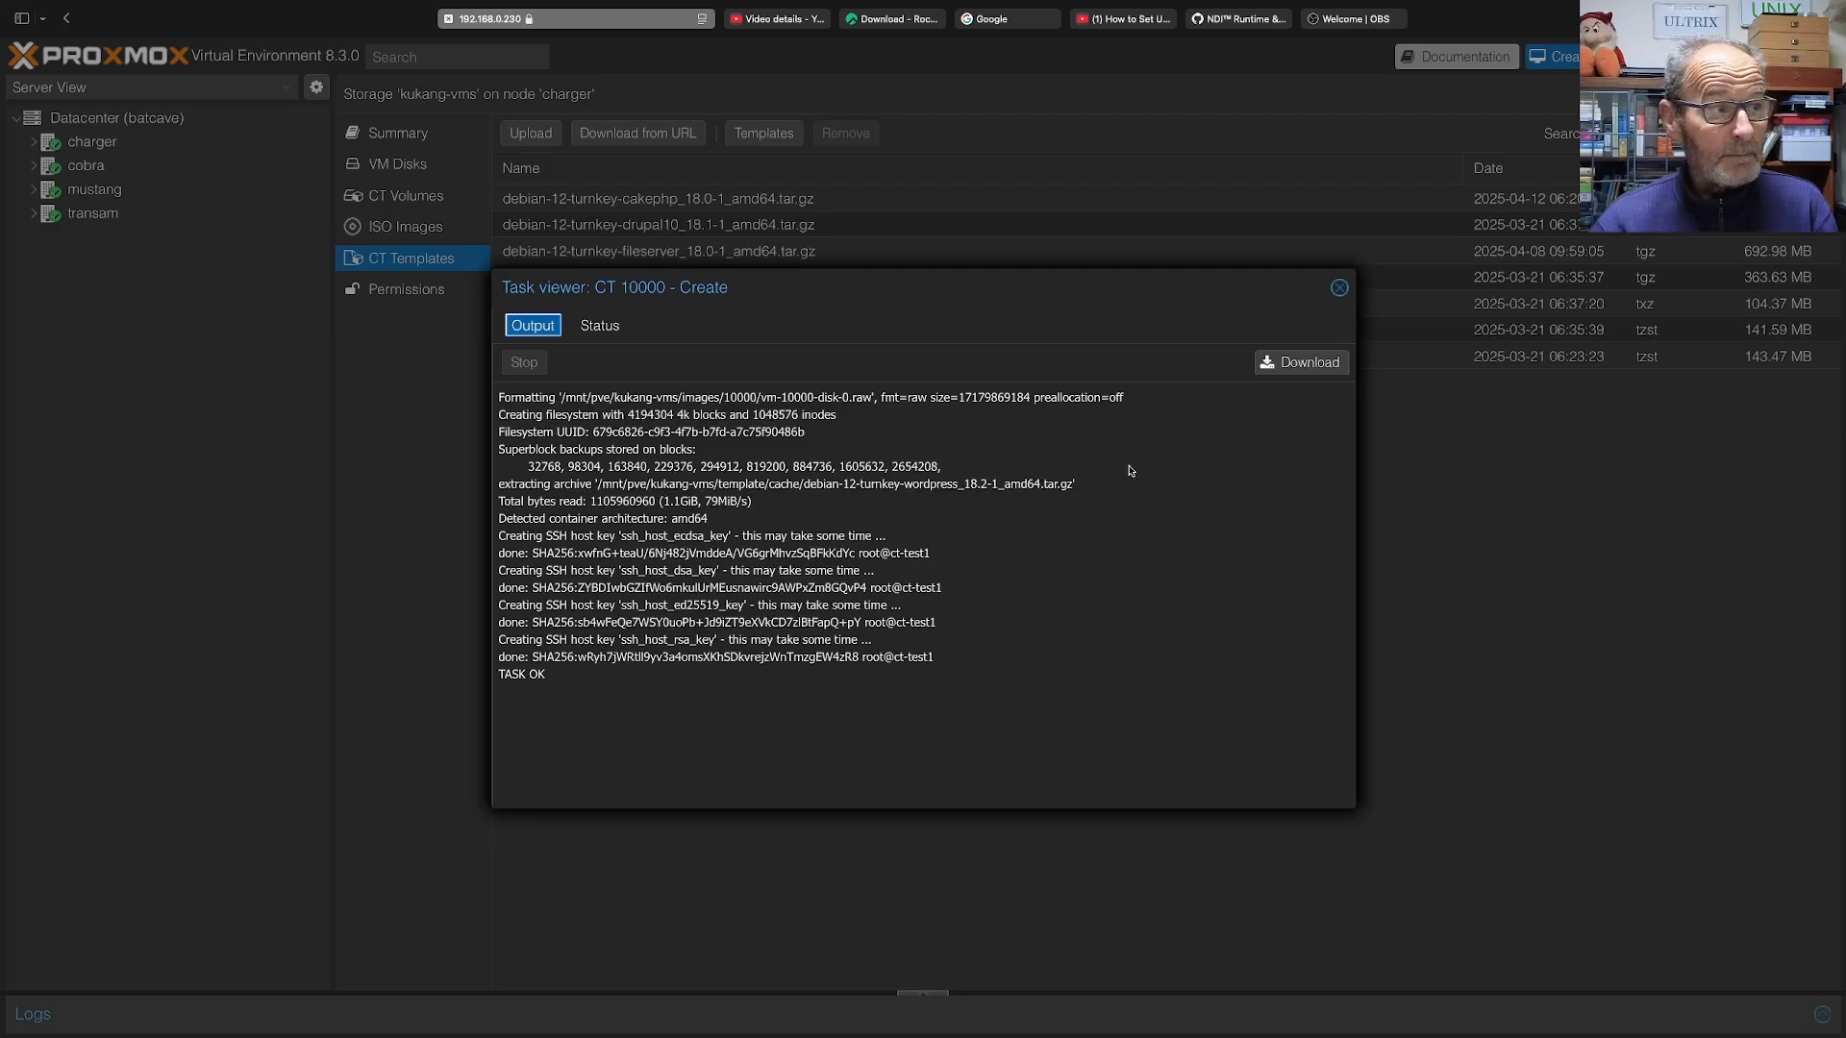
pyautogui.click(1339, 289)
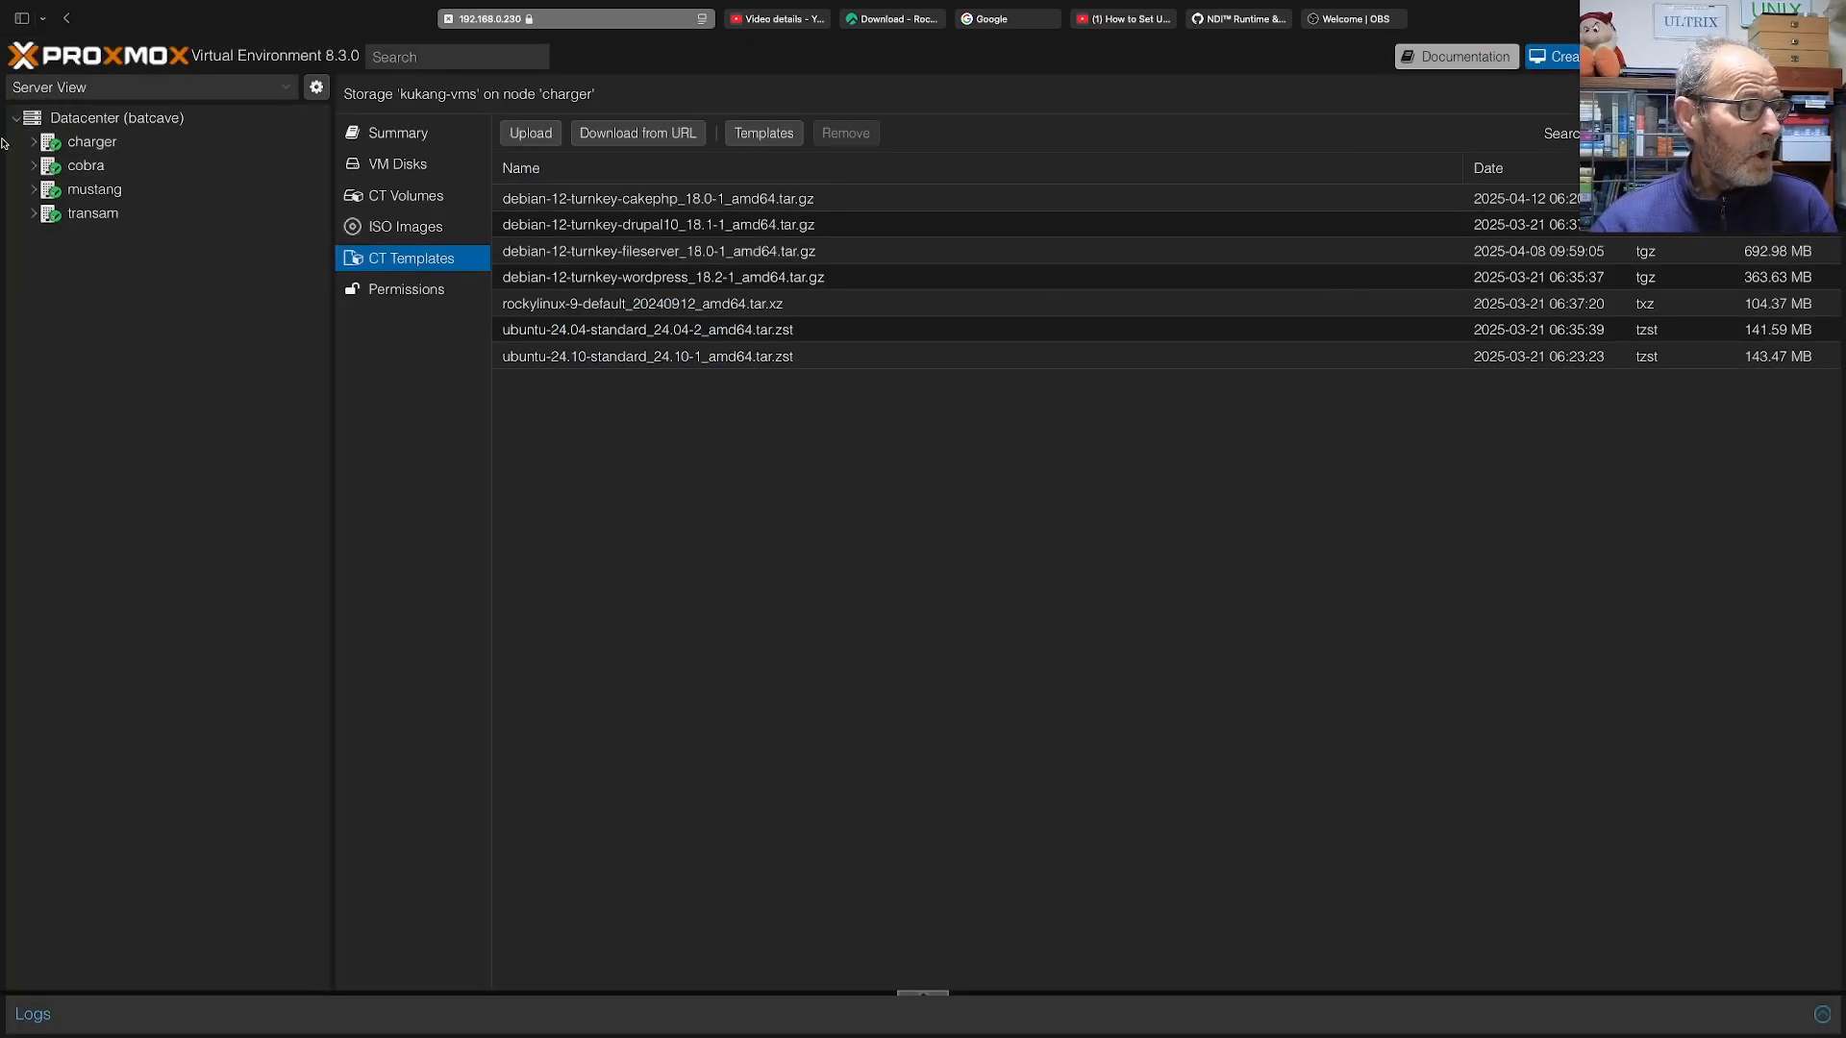
# Examine the resources of container ct-test1 on node charger, viewing its memory and CPU settings without changing them.
pyautogui.click(36, 142)
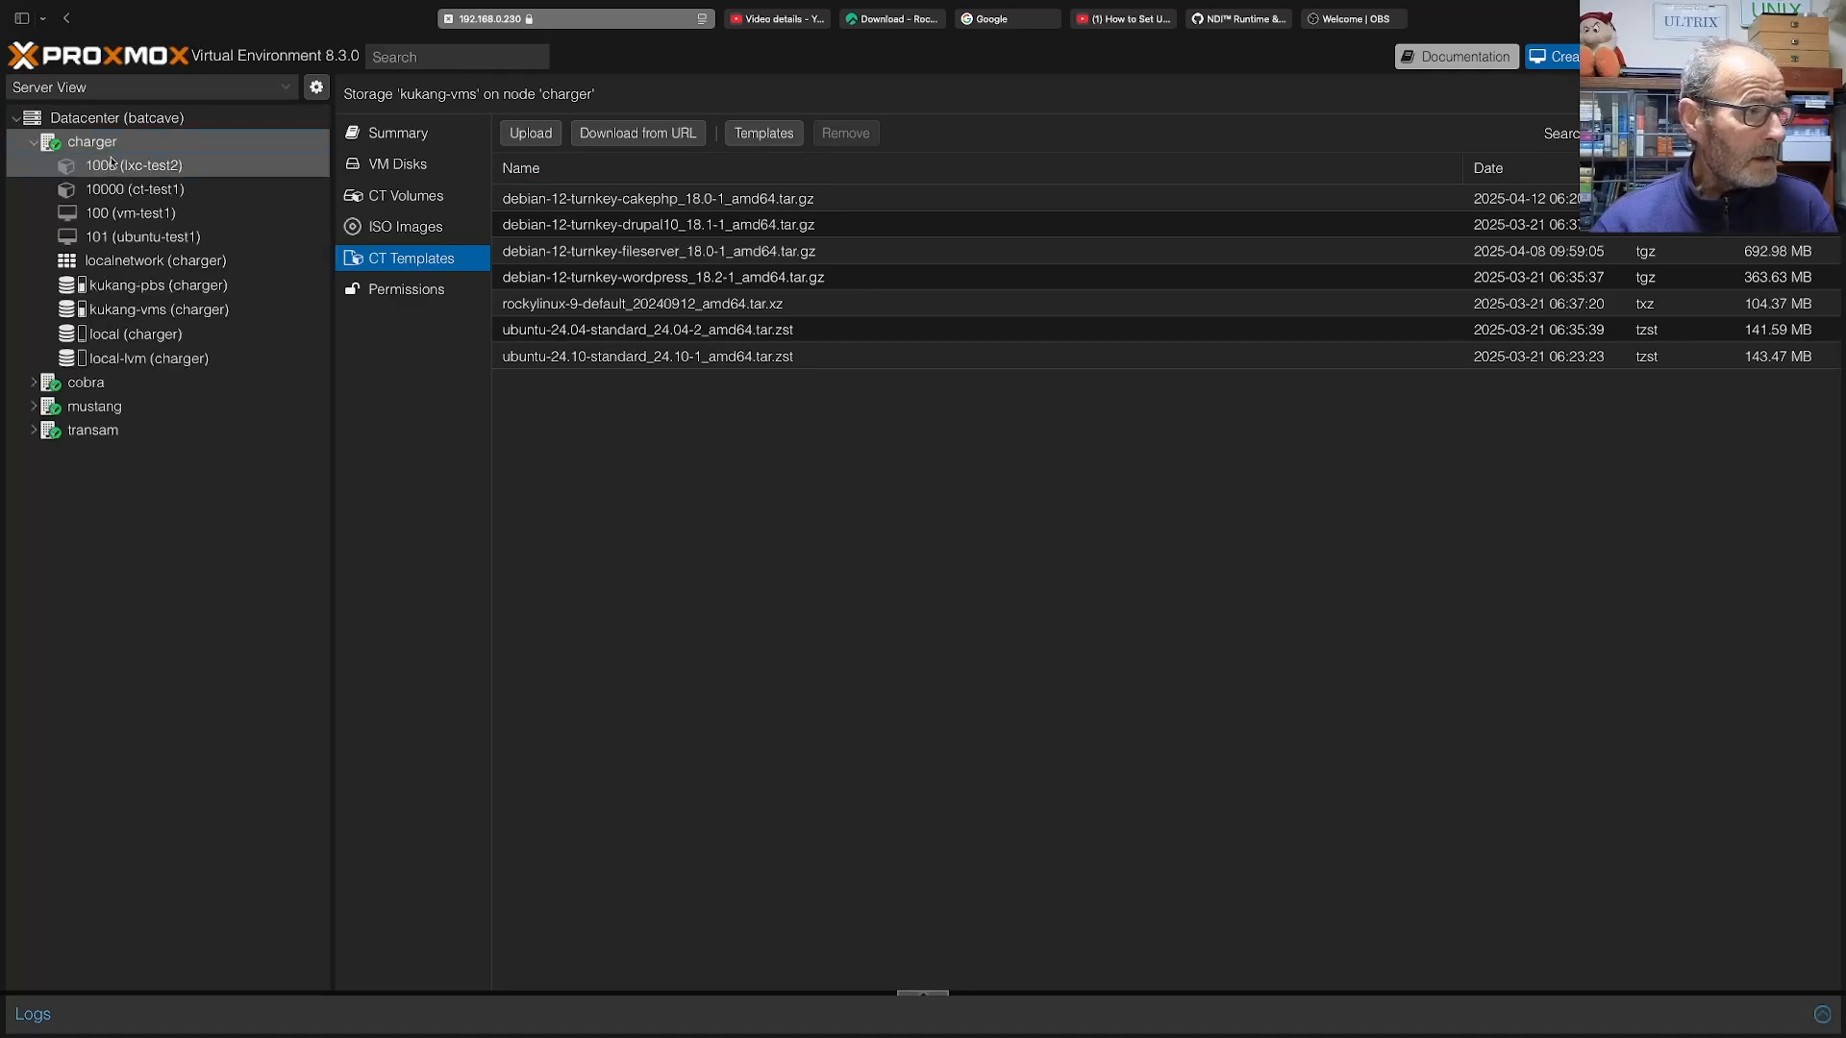
pyautogui.click(153, 190)
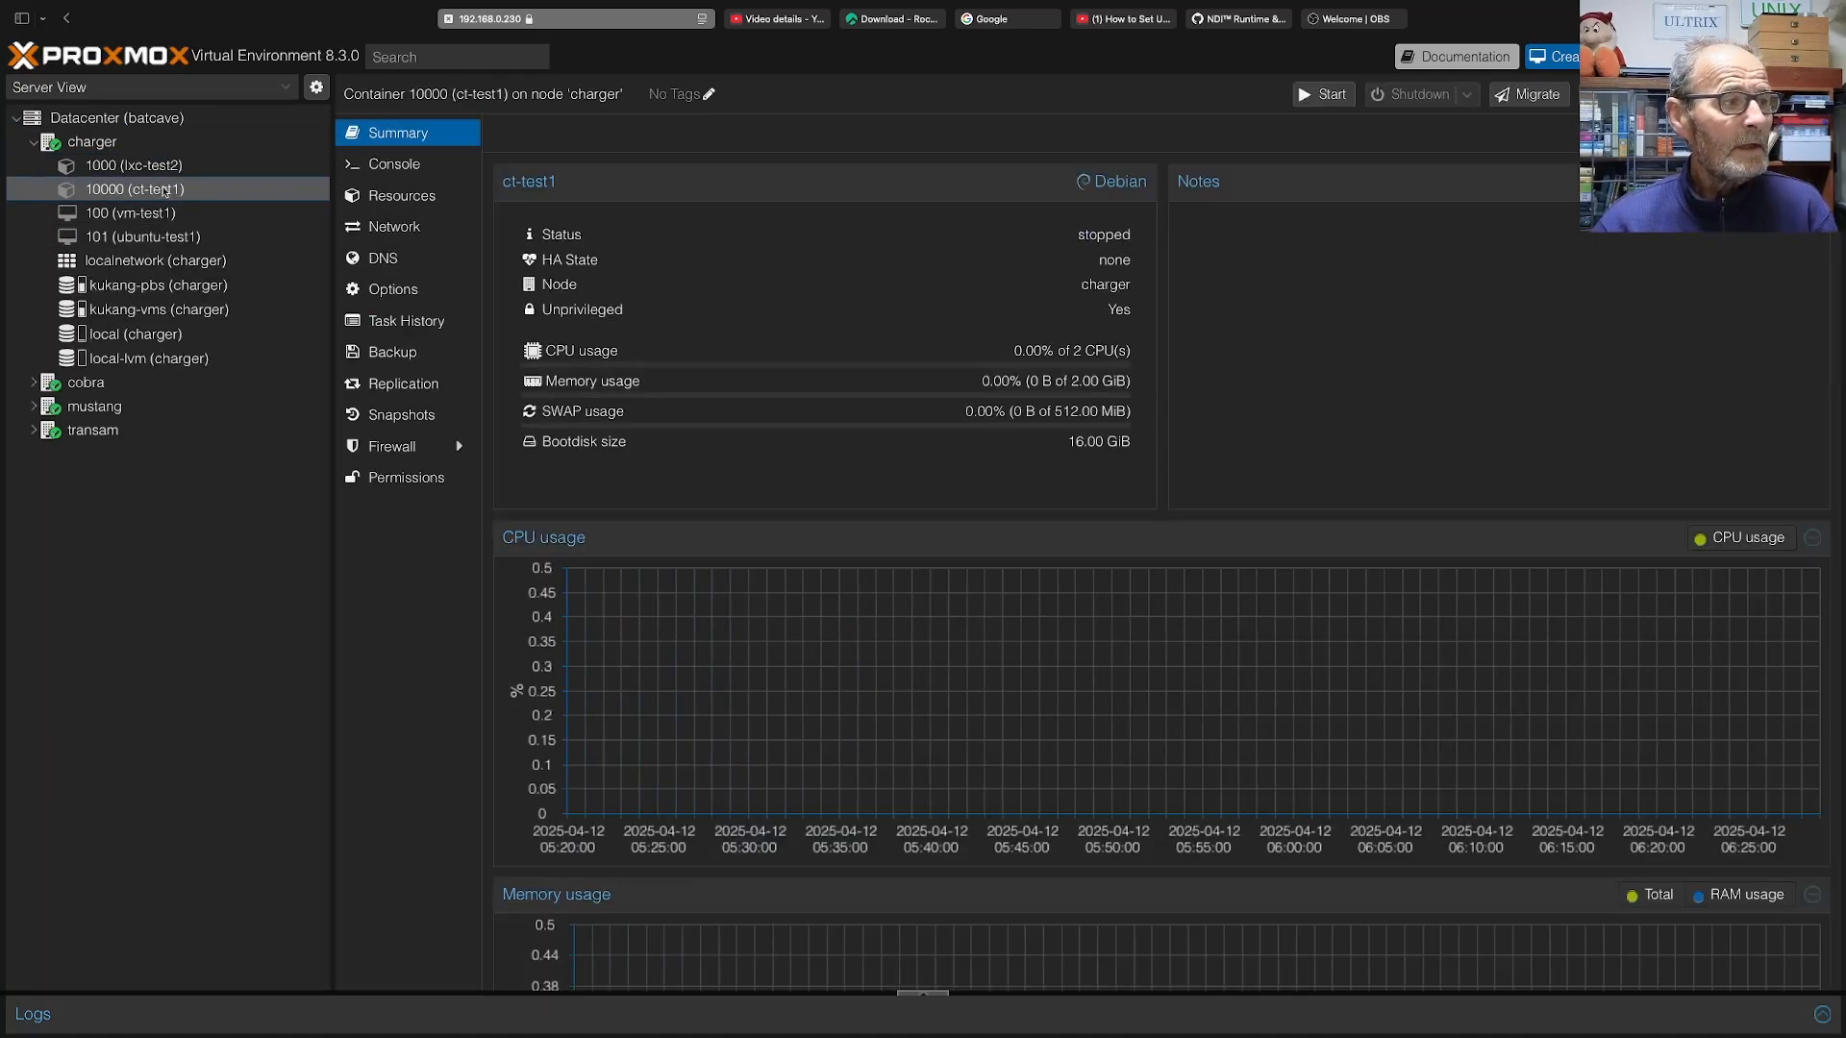
pyautogui.click(414, 206)
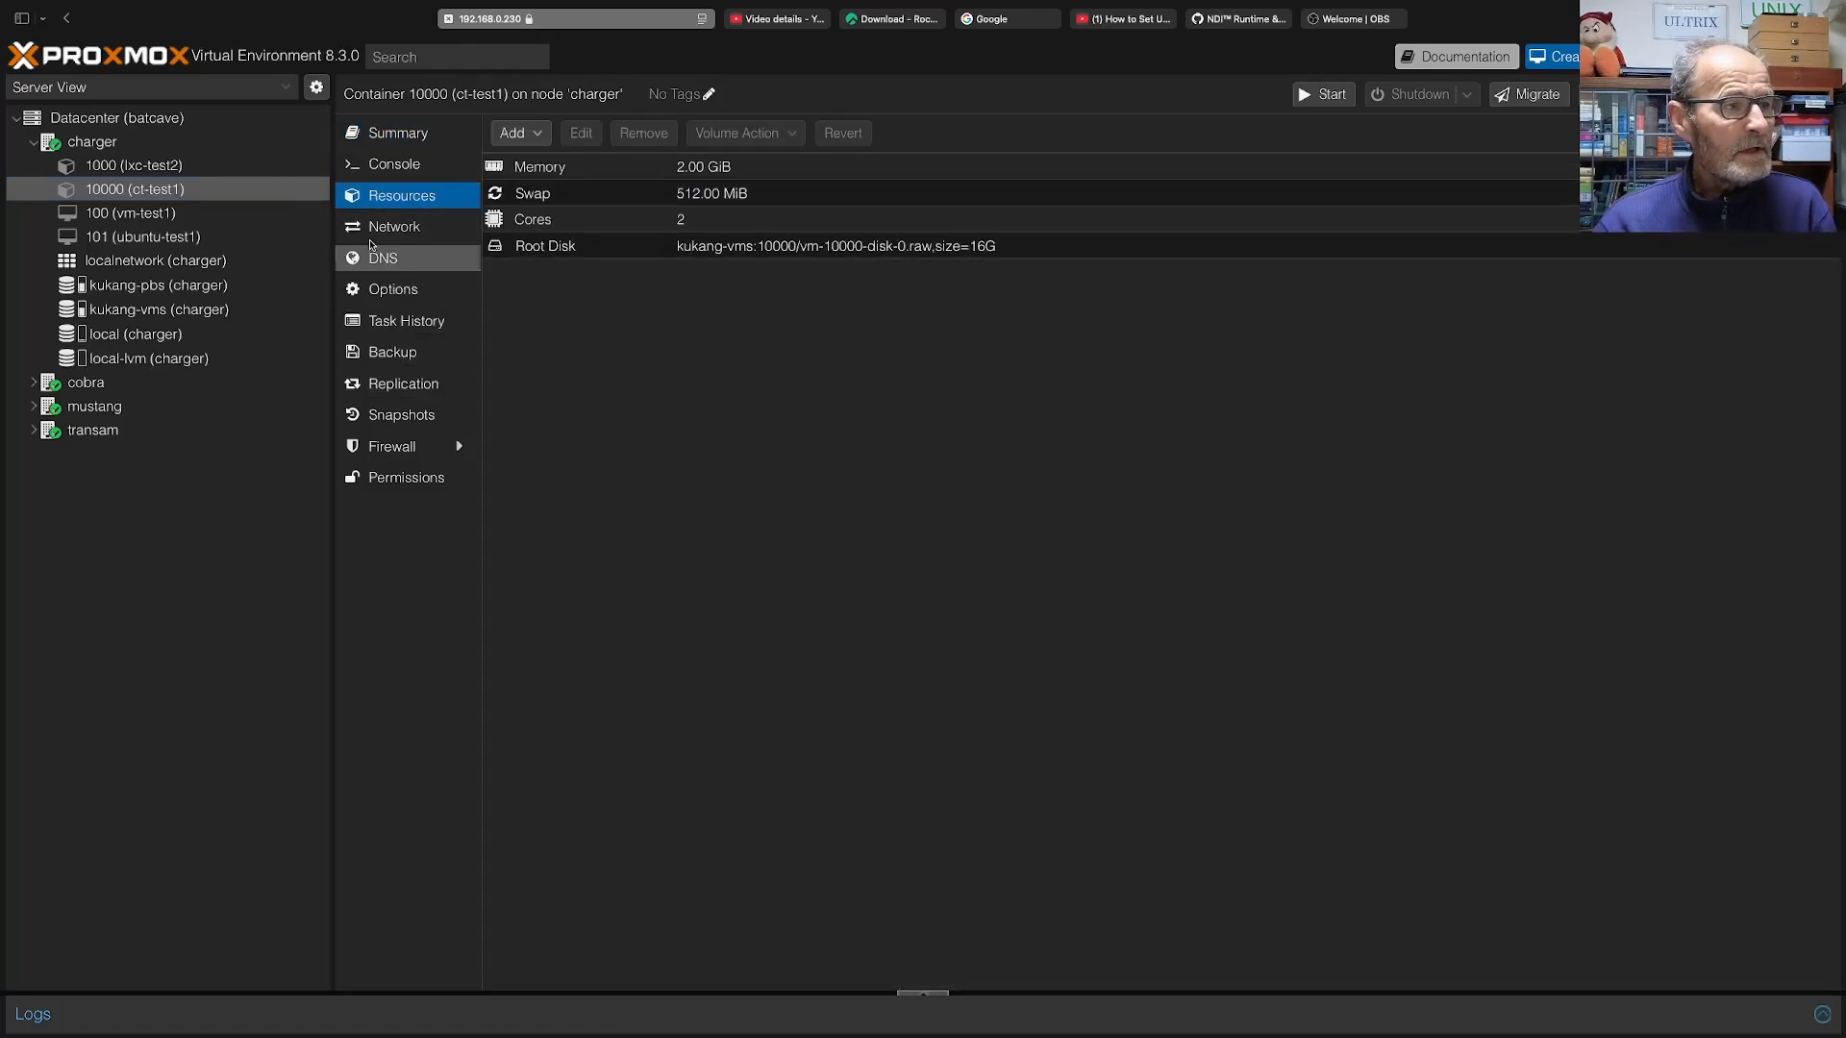
pyautogui.doubleClick(698, 198)
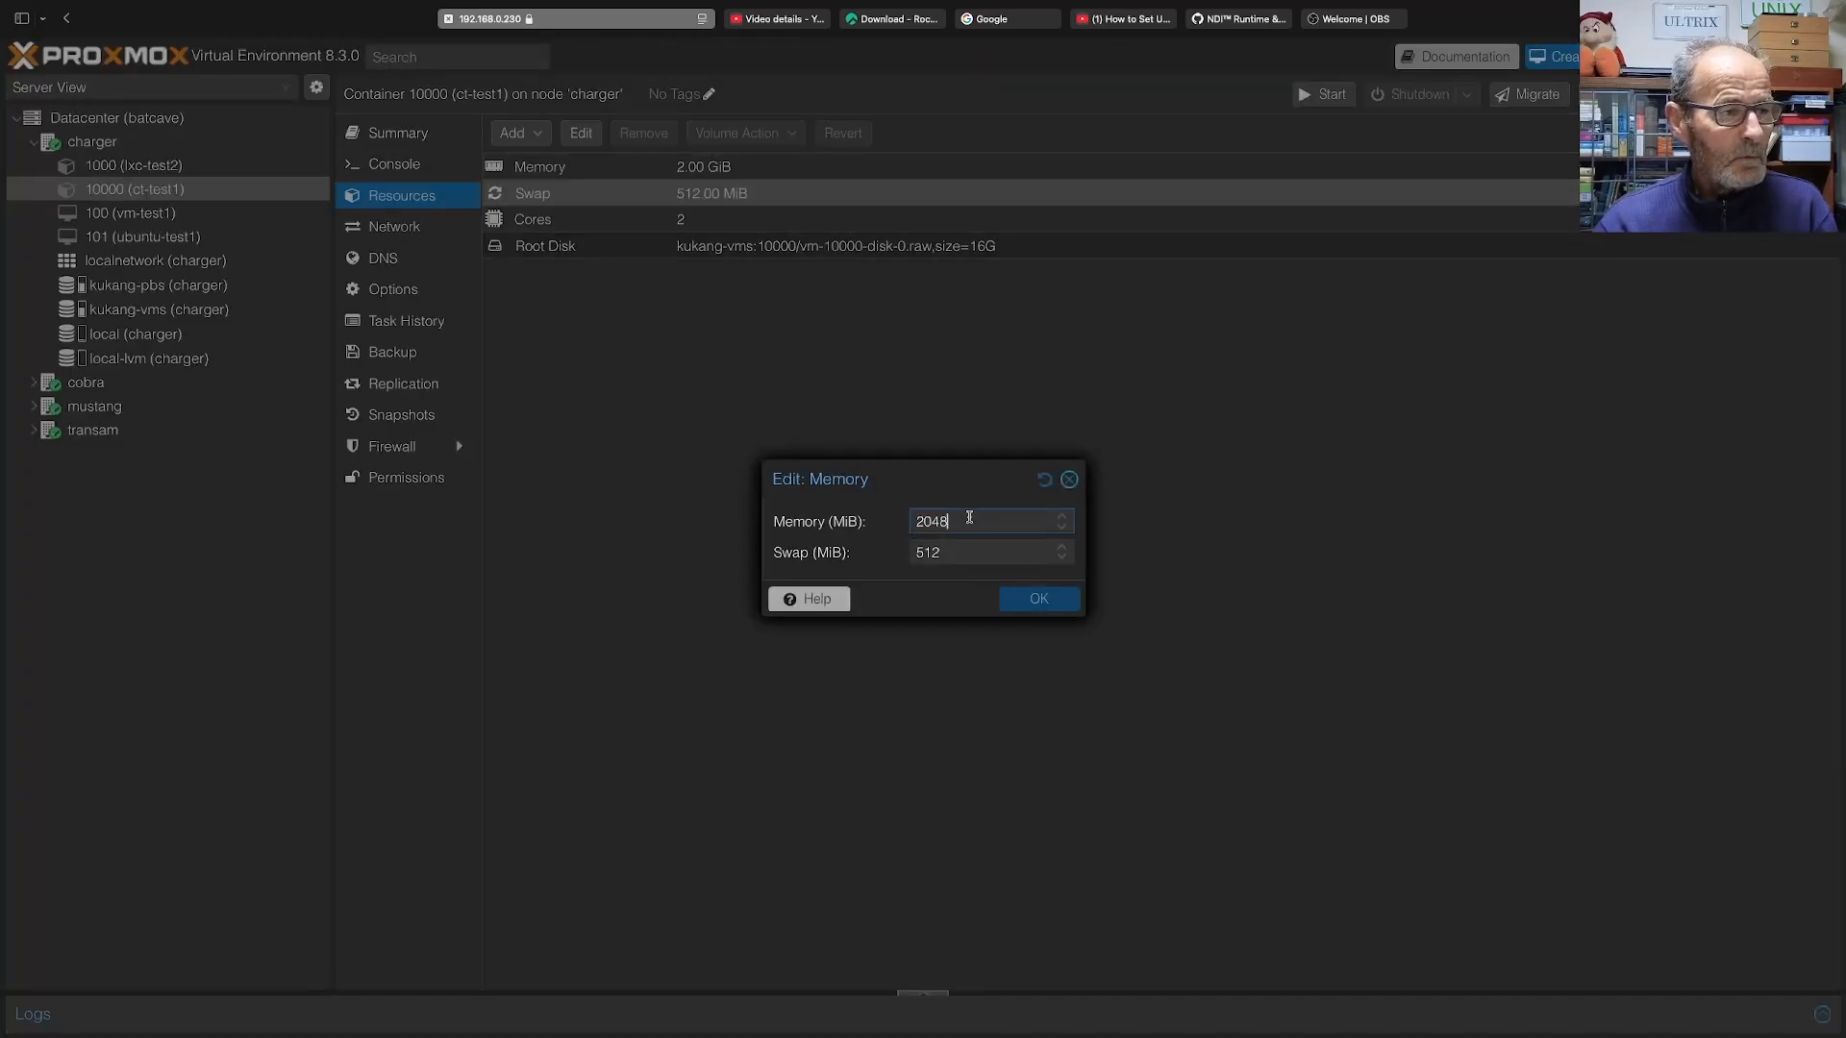
pyautogui.click(1070, 480)
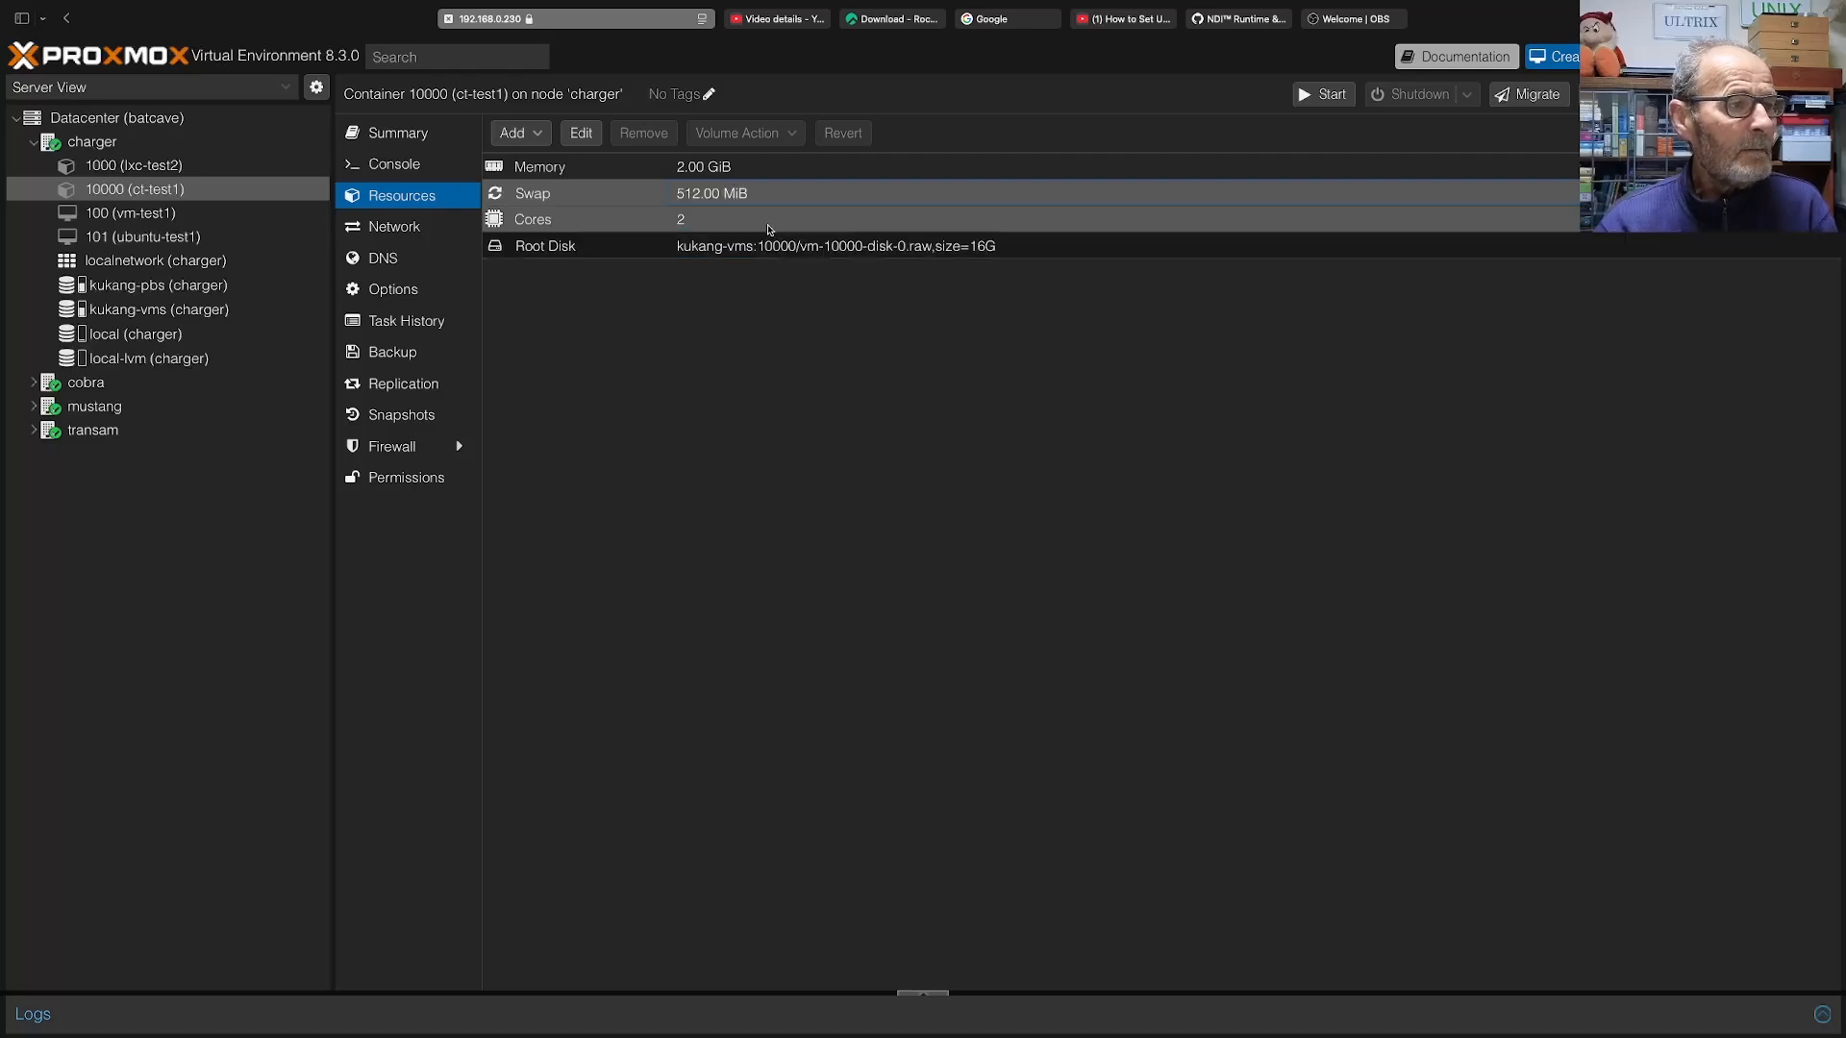
pyautogui.doubleClick(630, 223)
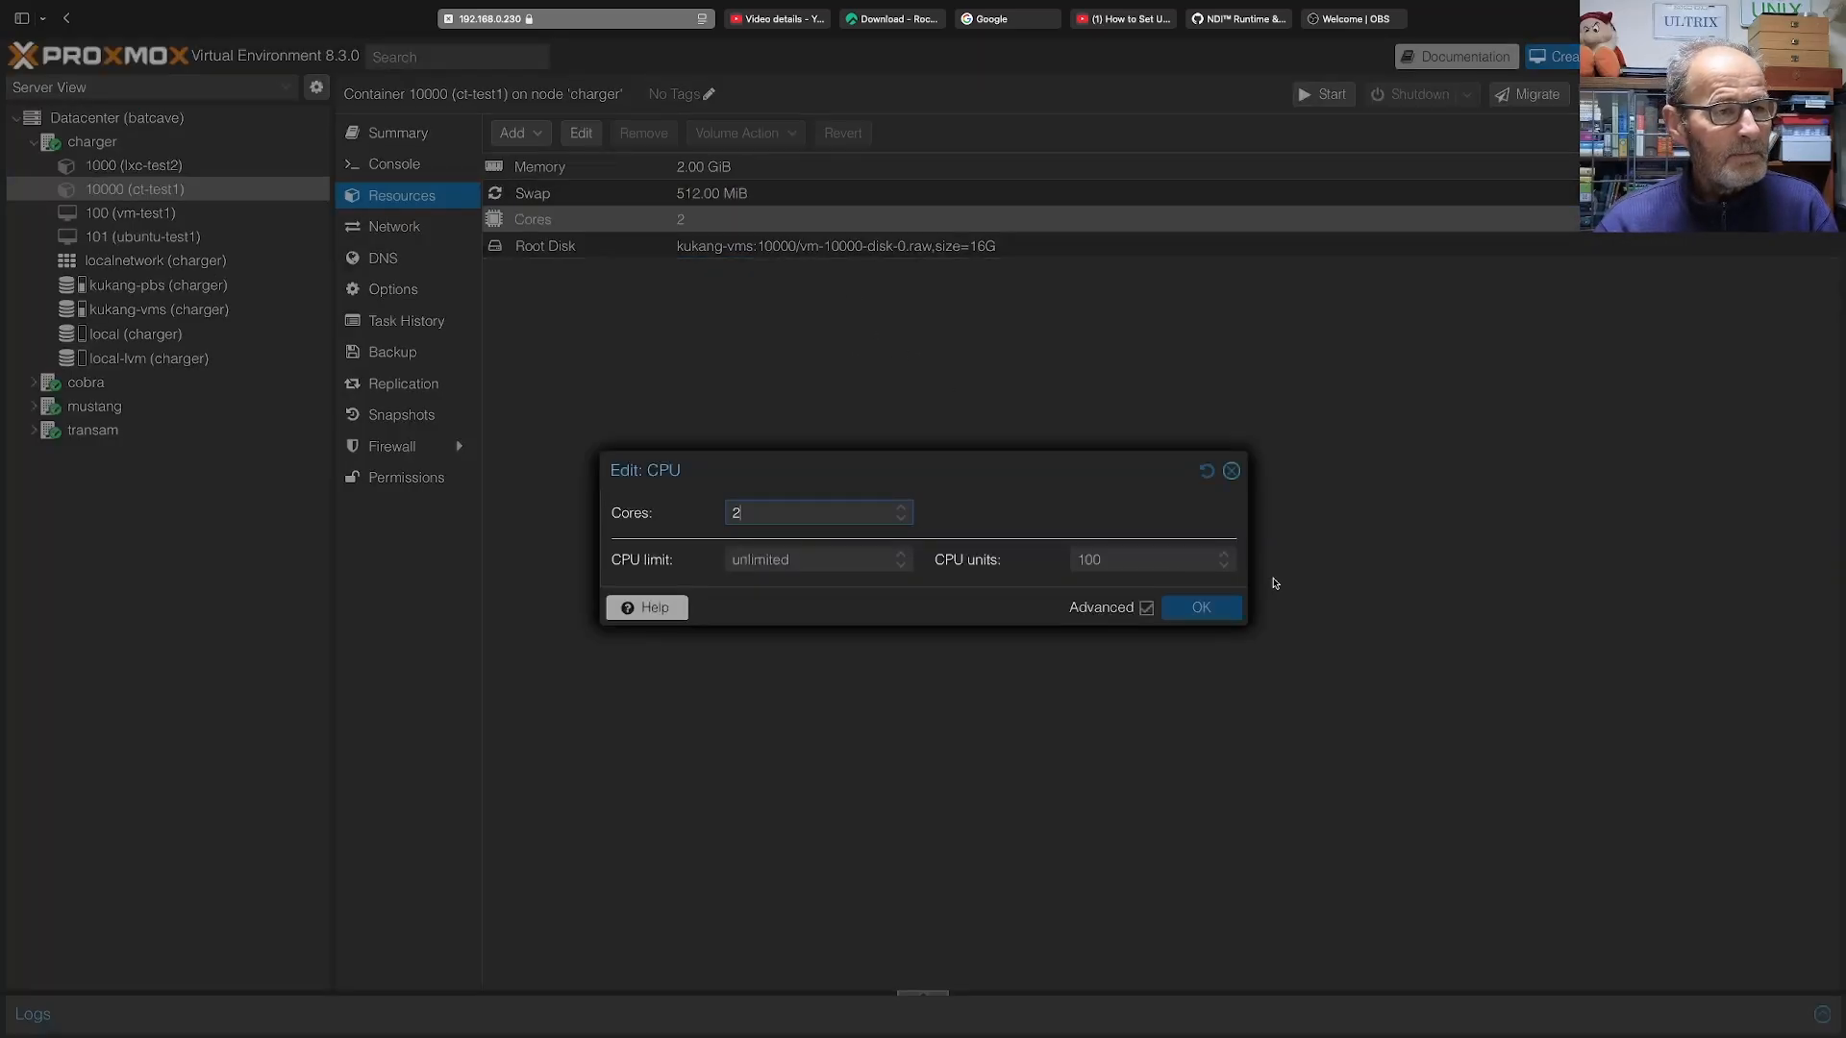
pyautogui.click(1233, 477)
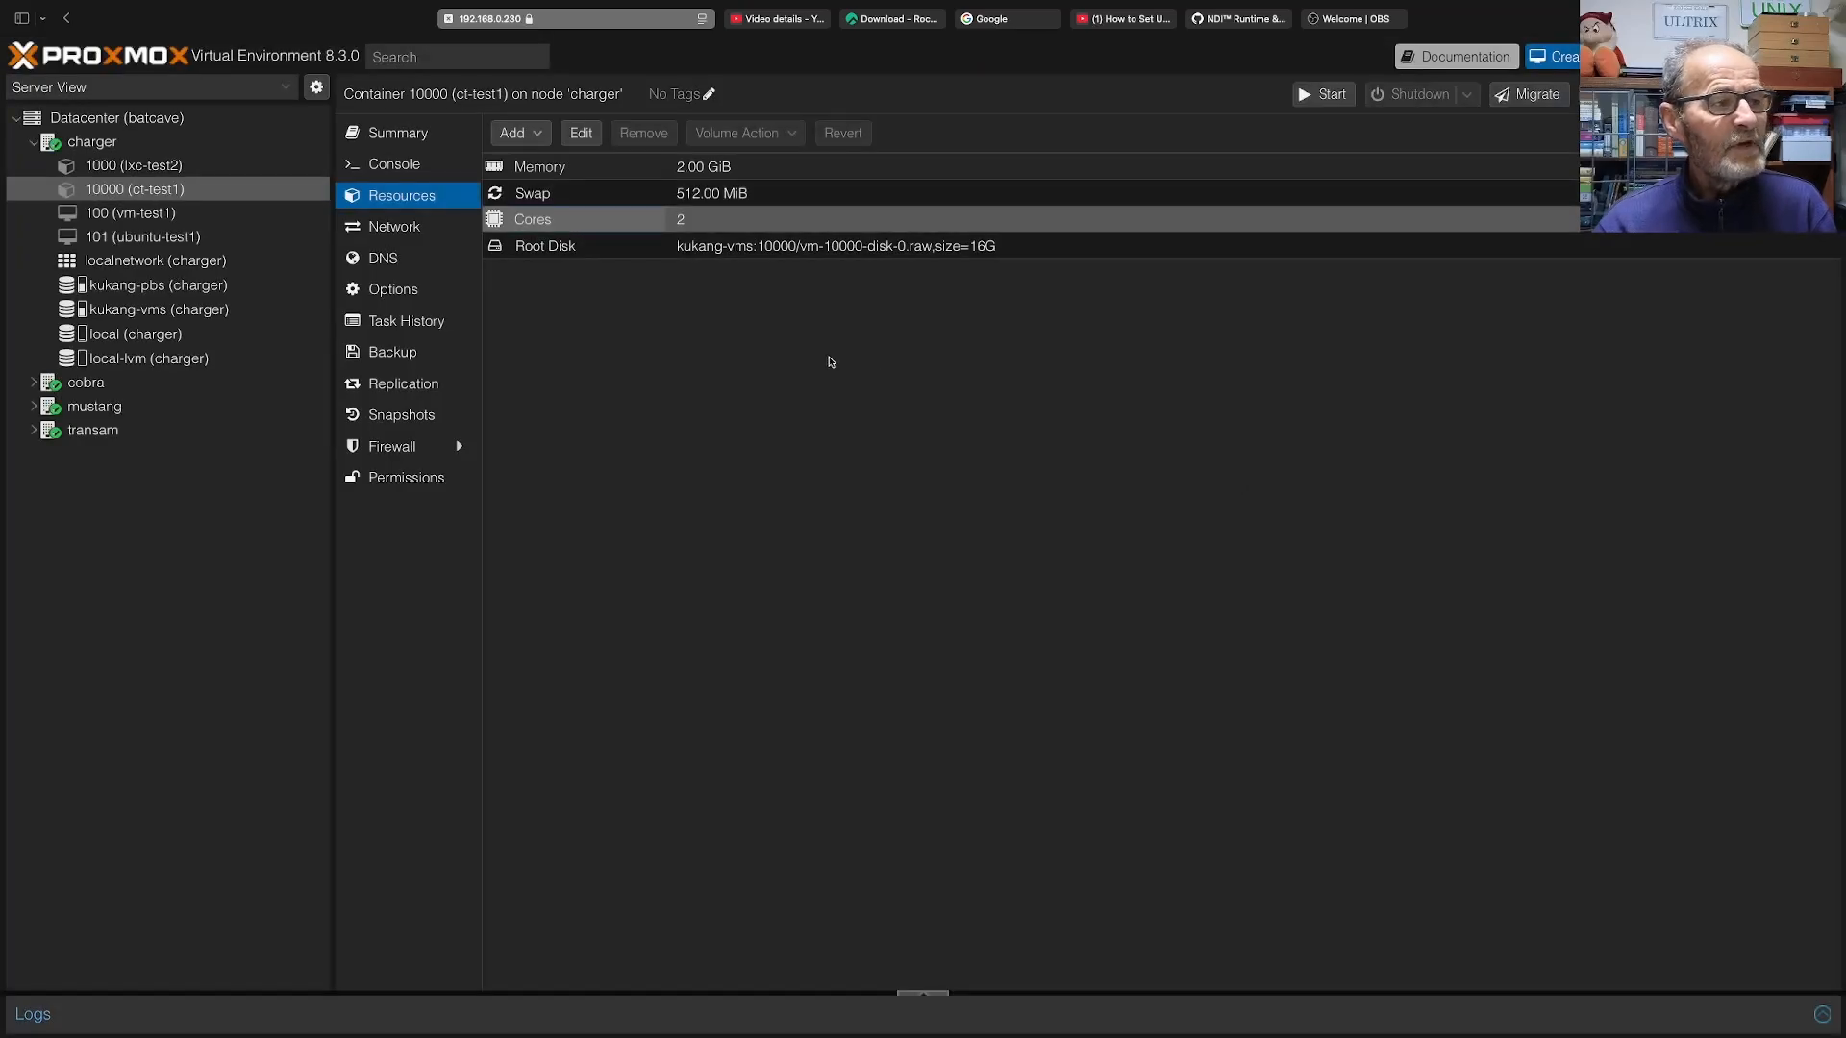
# Check which volume actions are available for the container's root disk, including Move Storage and Resize.
pyautogui.click(584, 248)
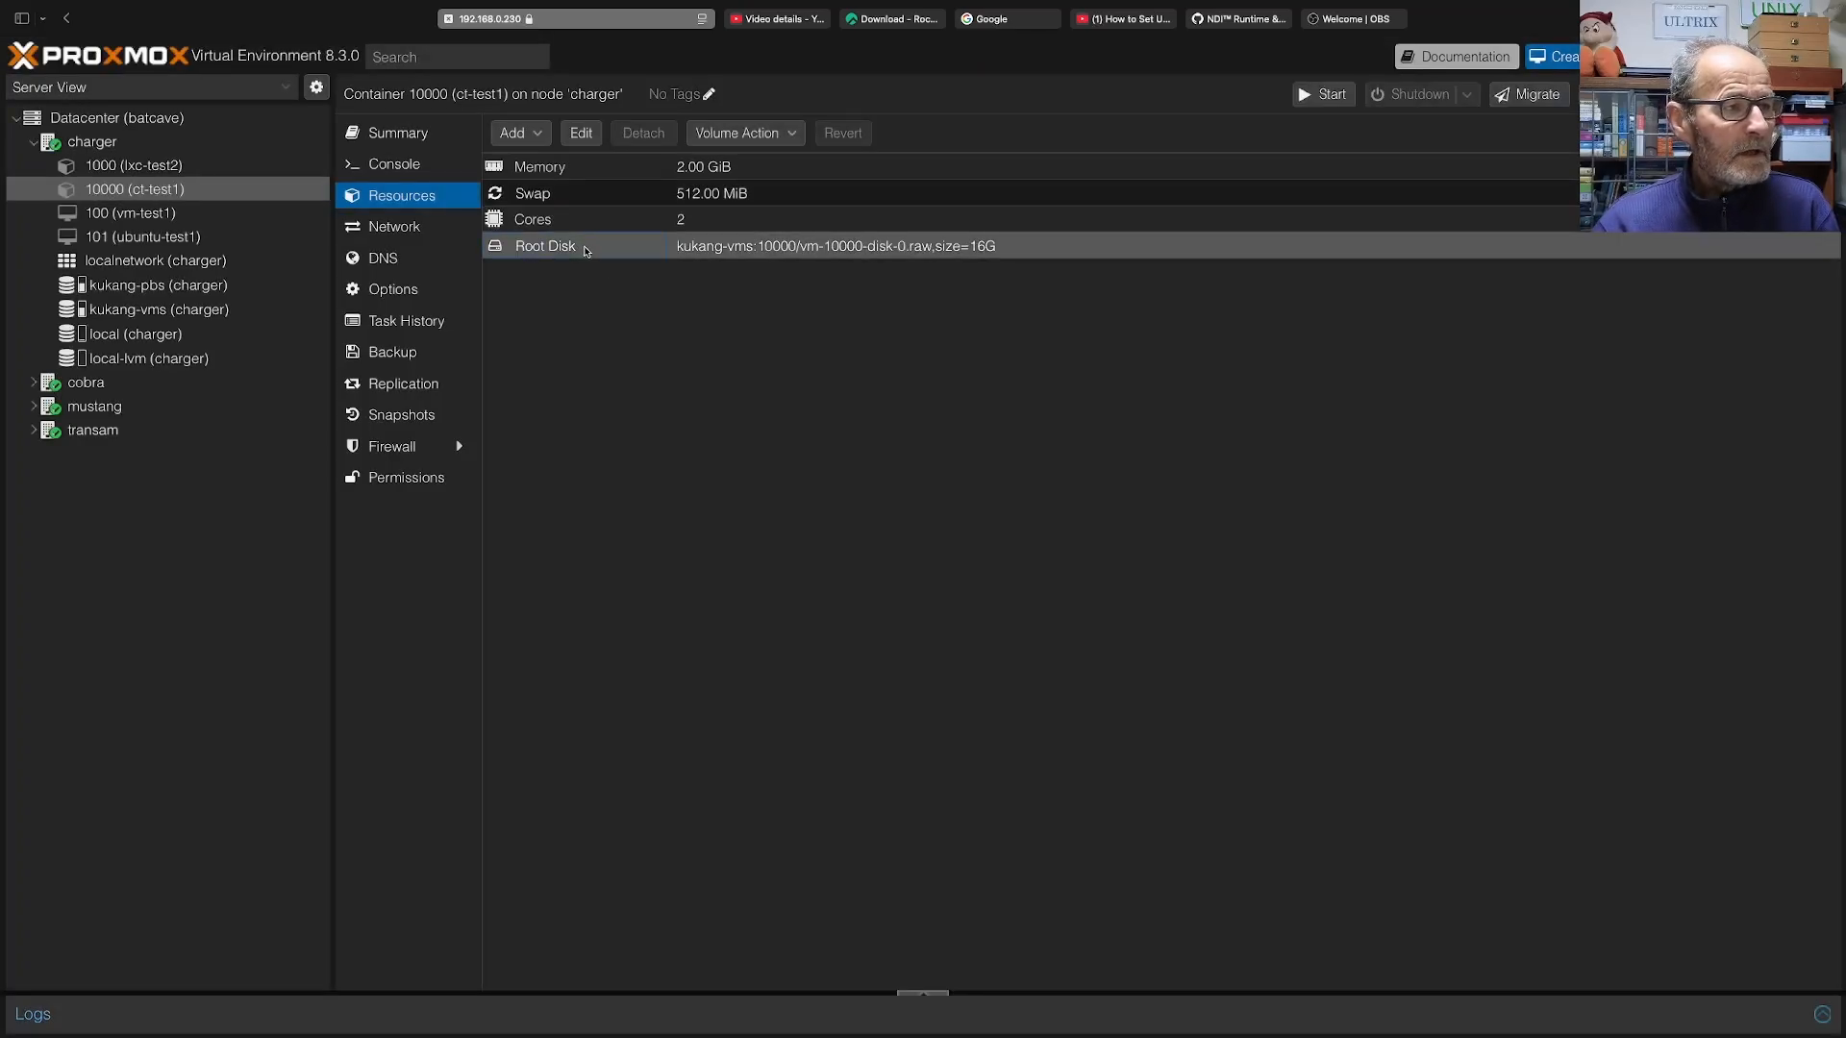
pyautogui.click(789, 132)
pyautogui.click(724, 414)
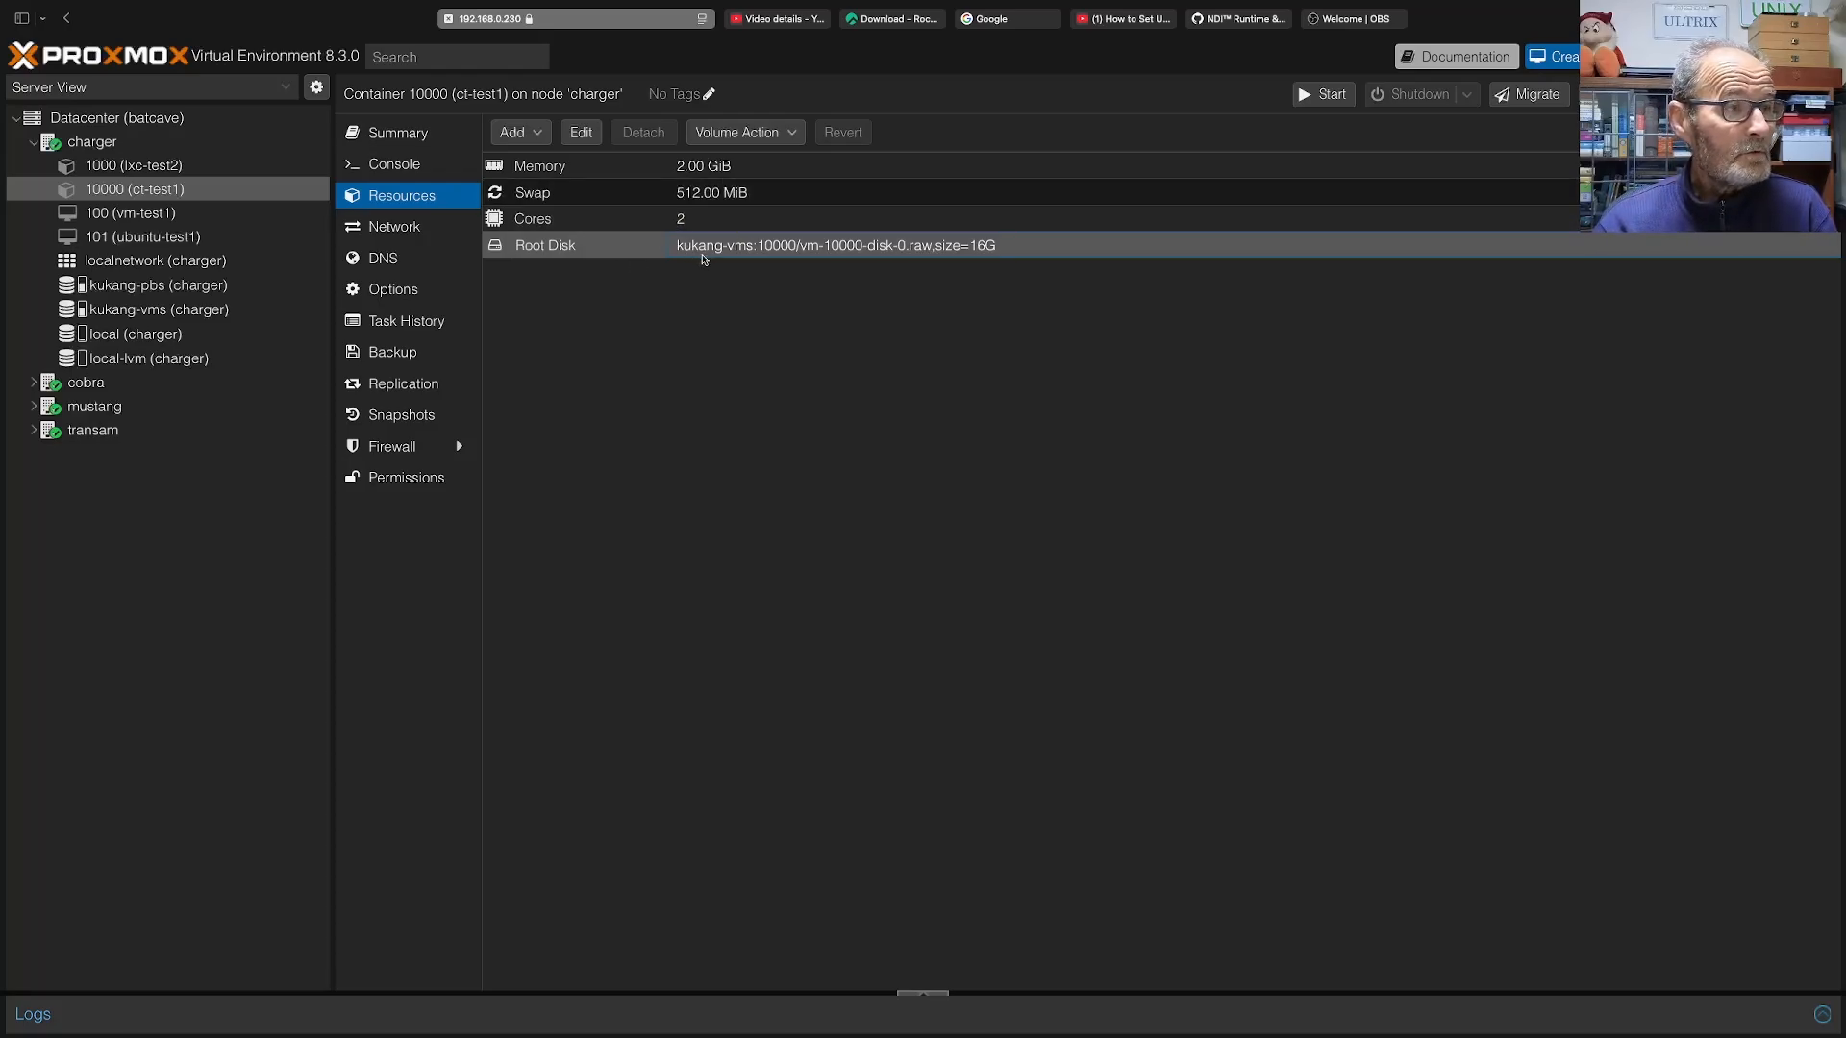
pyautogui.click(793, 135)
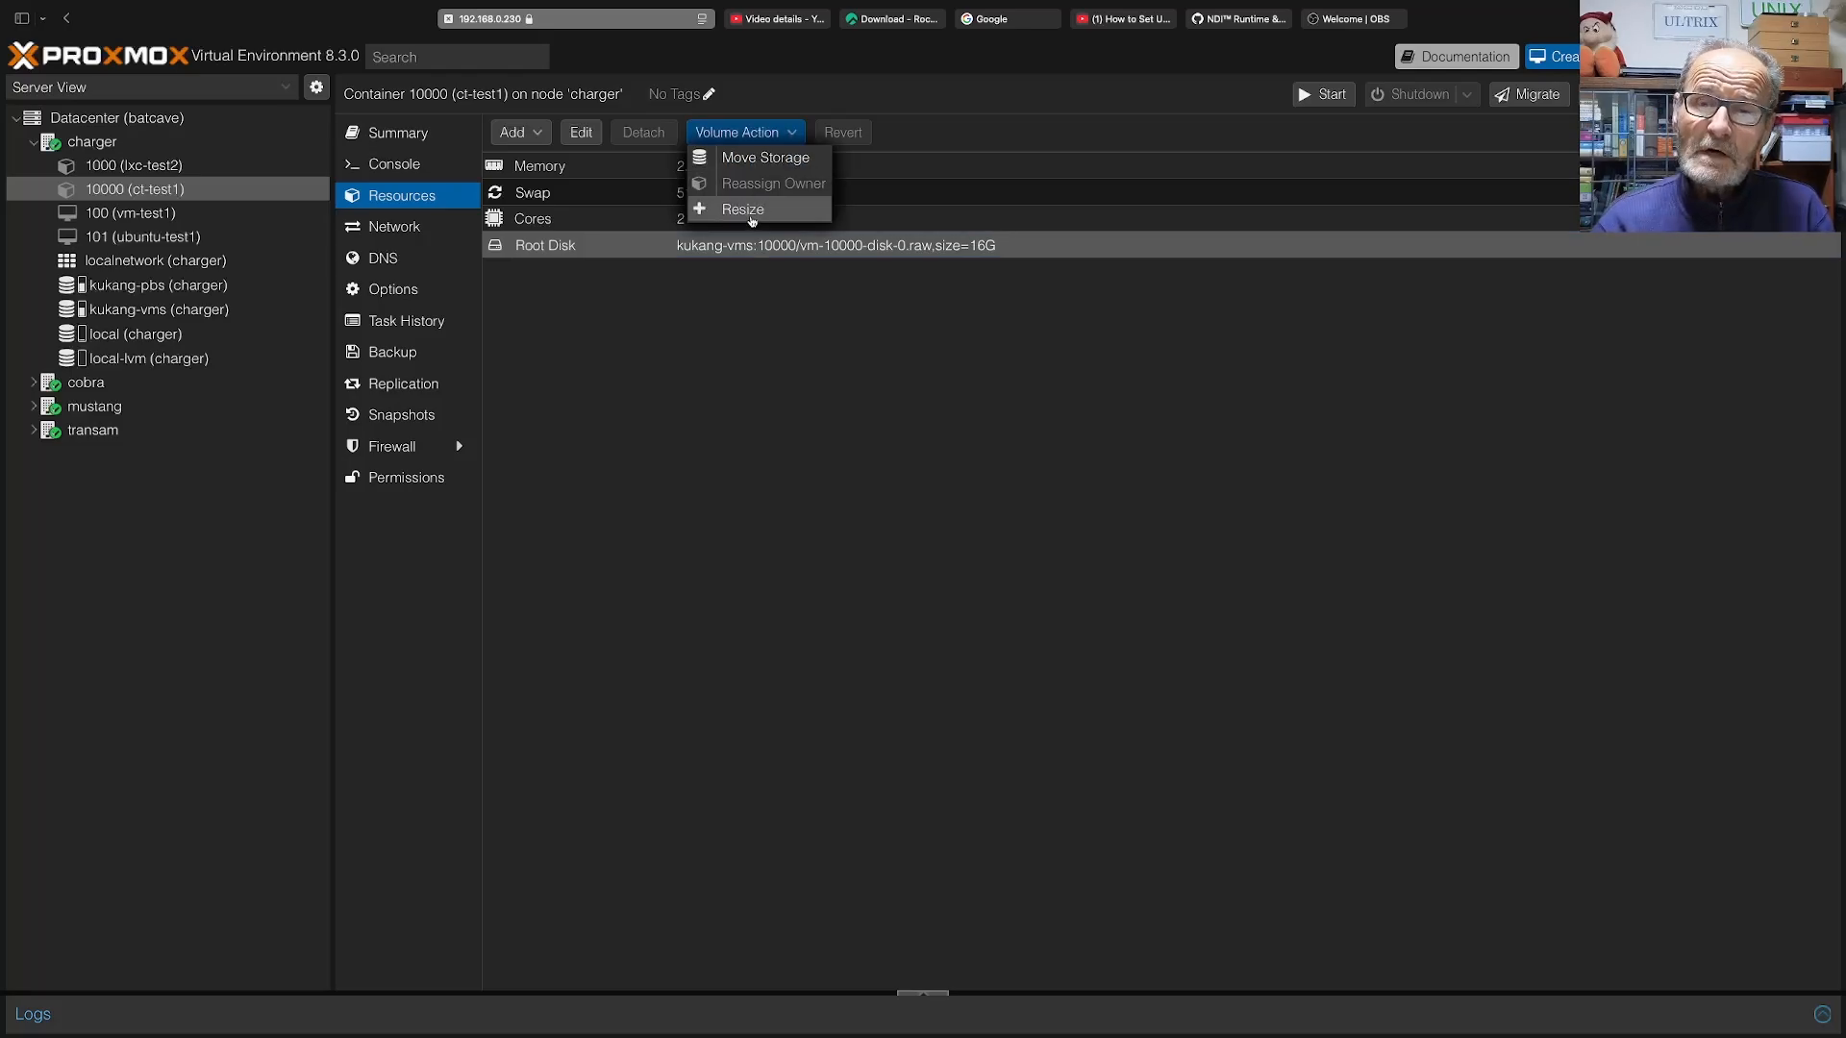
pyautogui.click(764, 323)
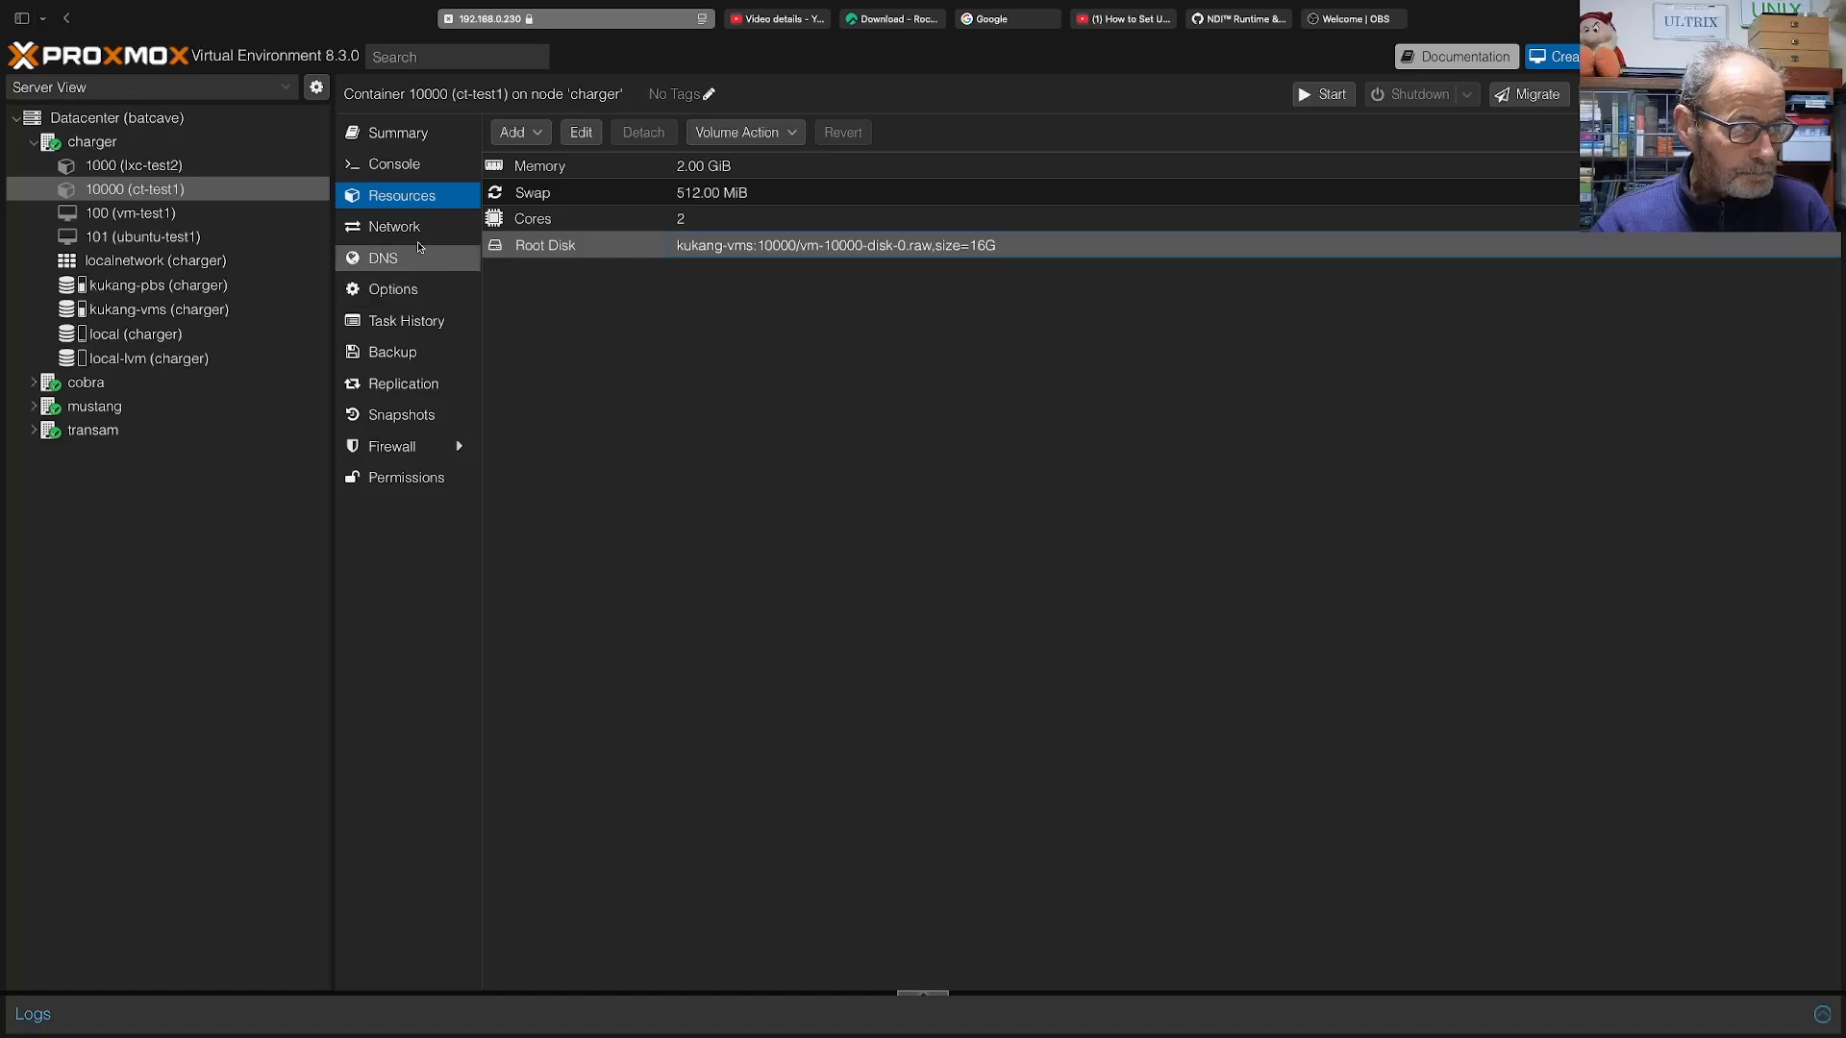
# Enable Start at boot in the options of container ct-test1.
pyautogui.click(401, 289)
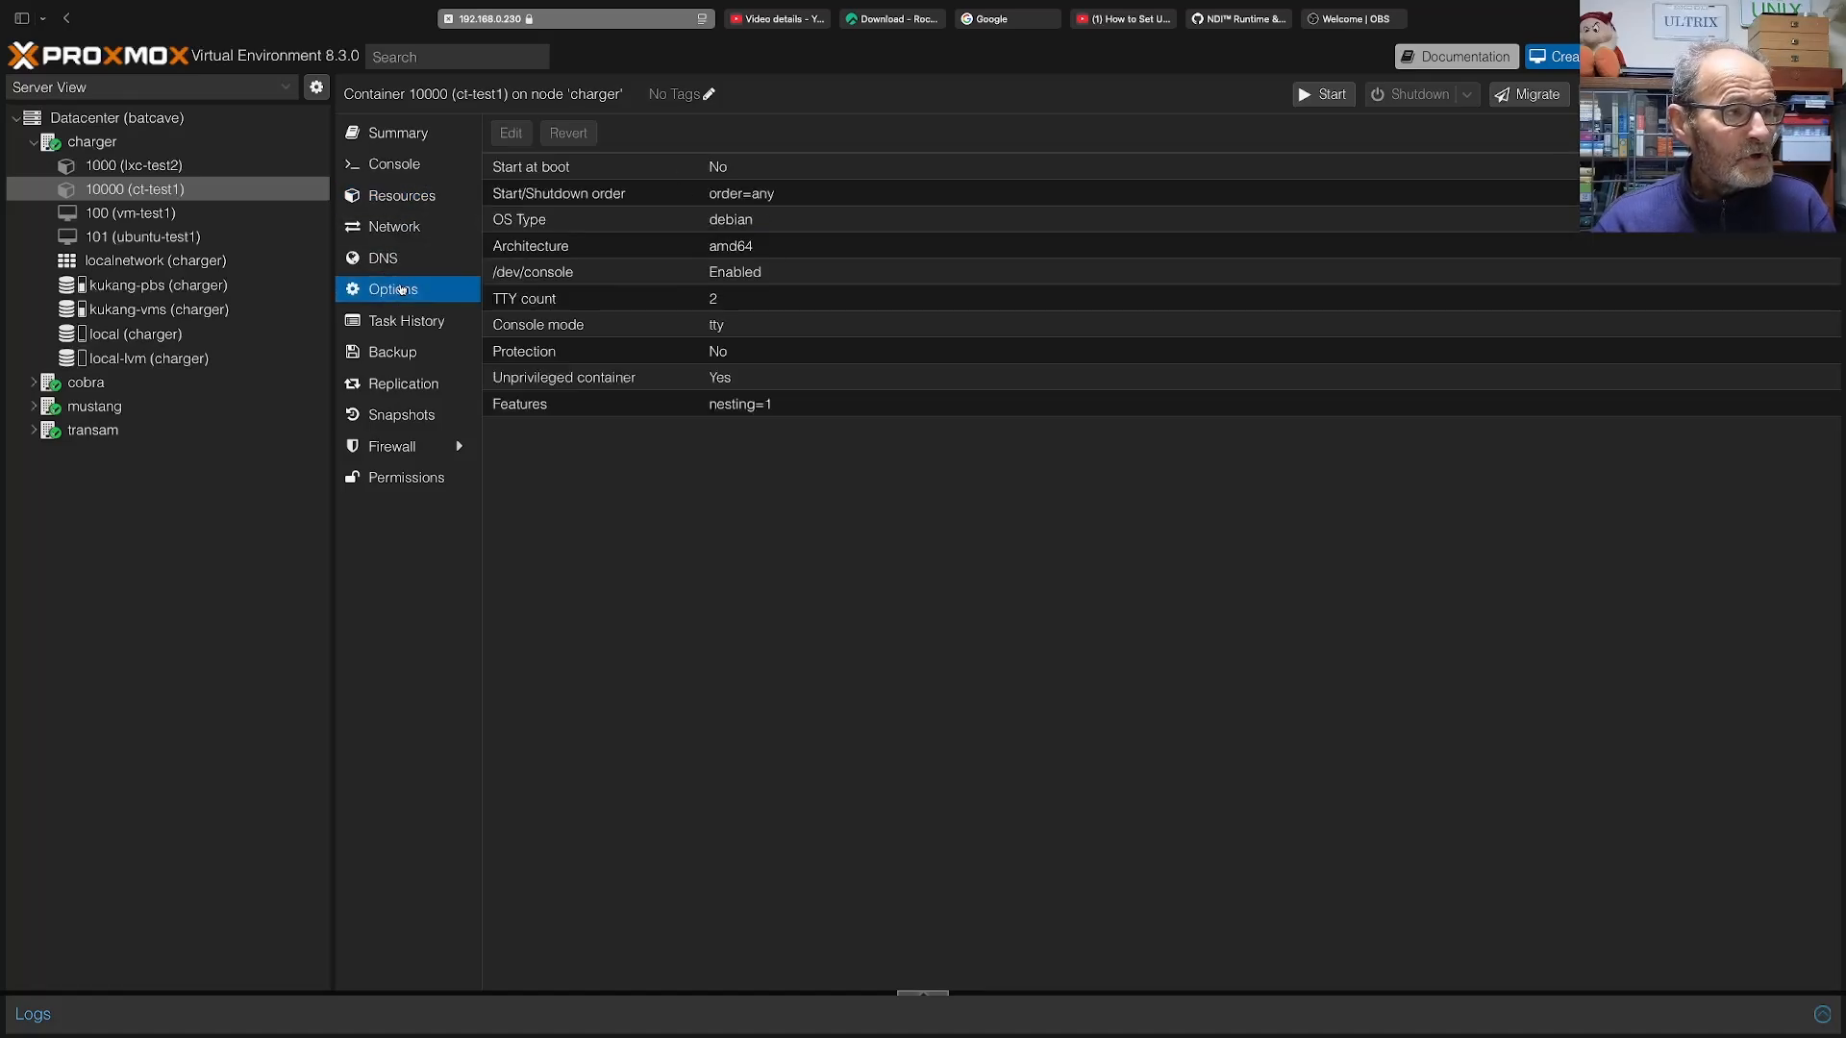
pyautogui.click(413, 197)
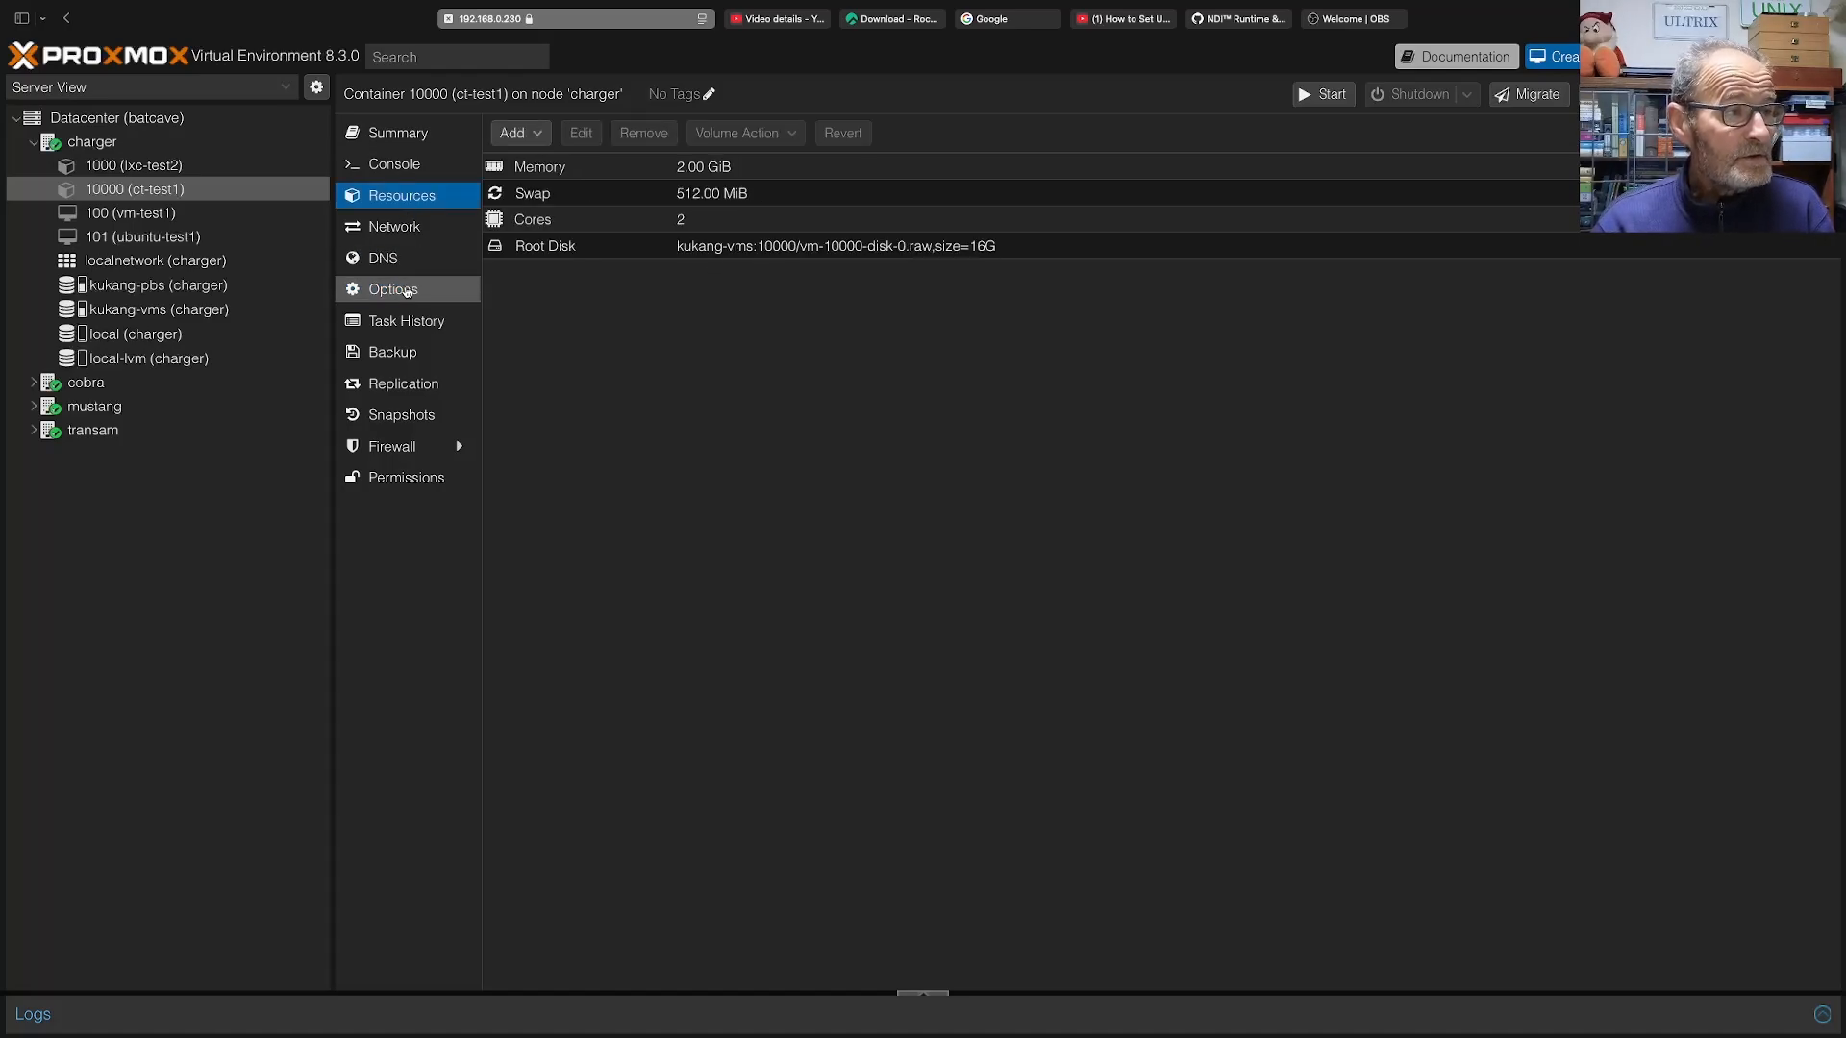
pyautogui.click(406, 292)
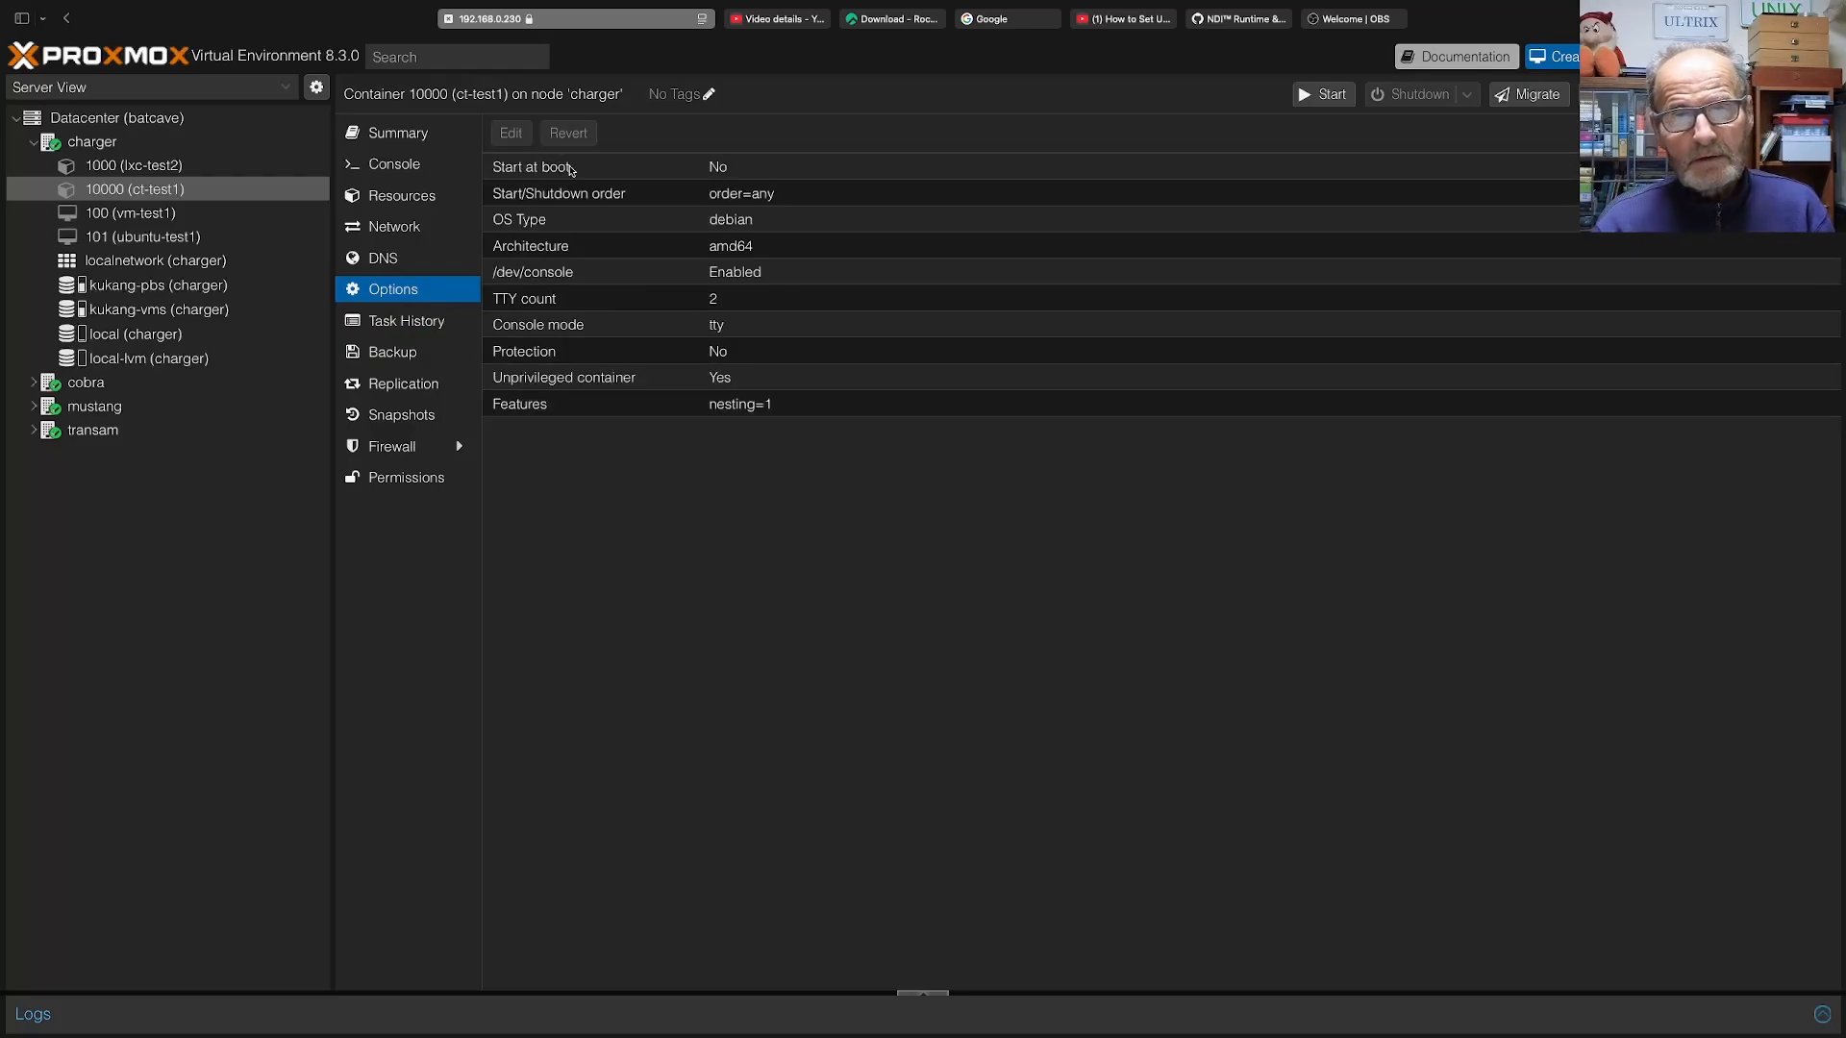
pyautogui.doubleClick(569, 168)
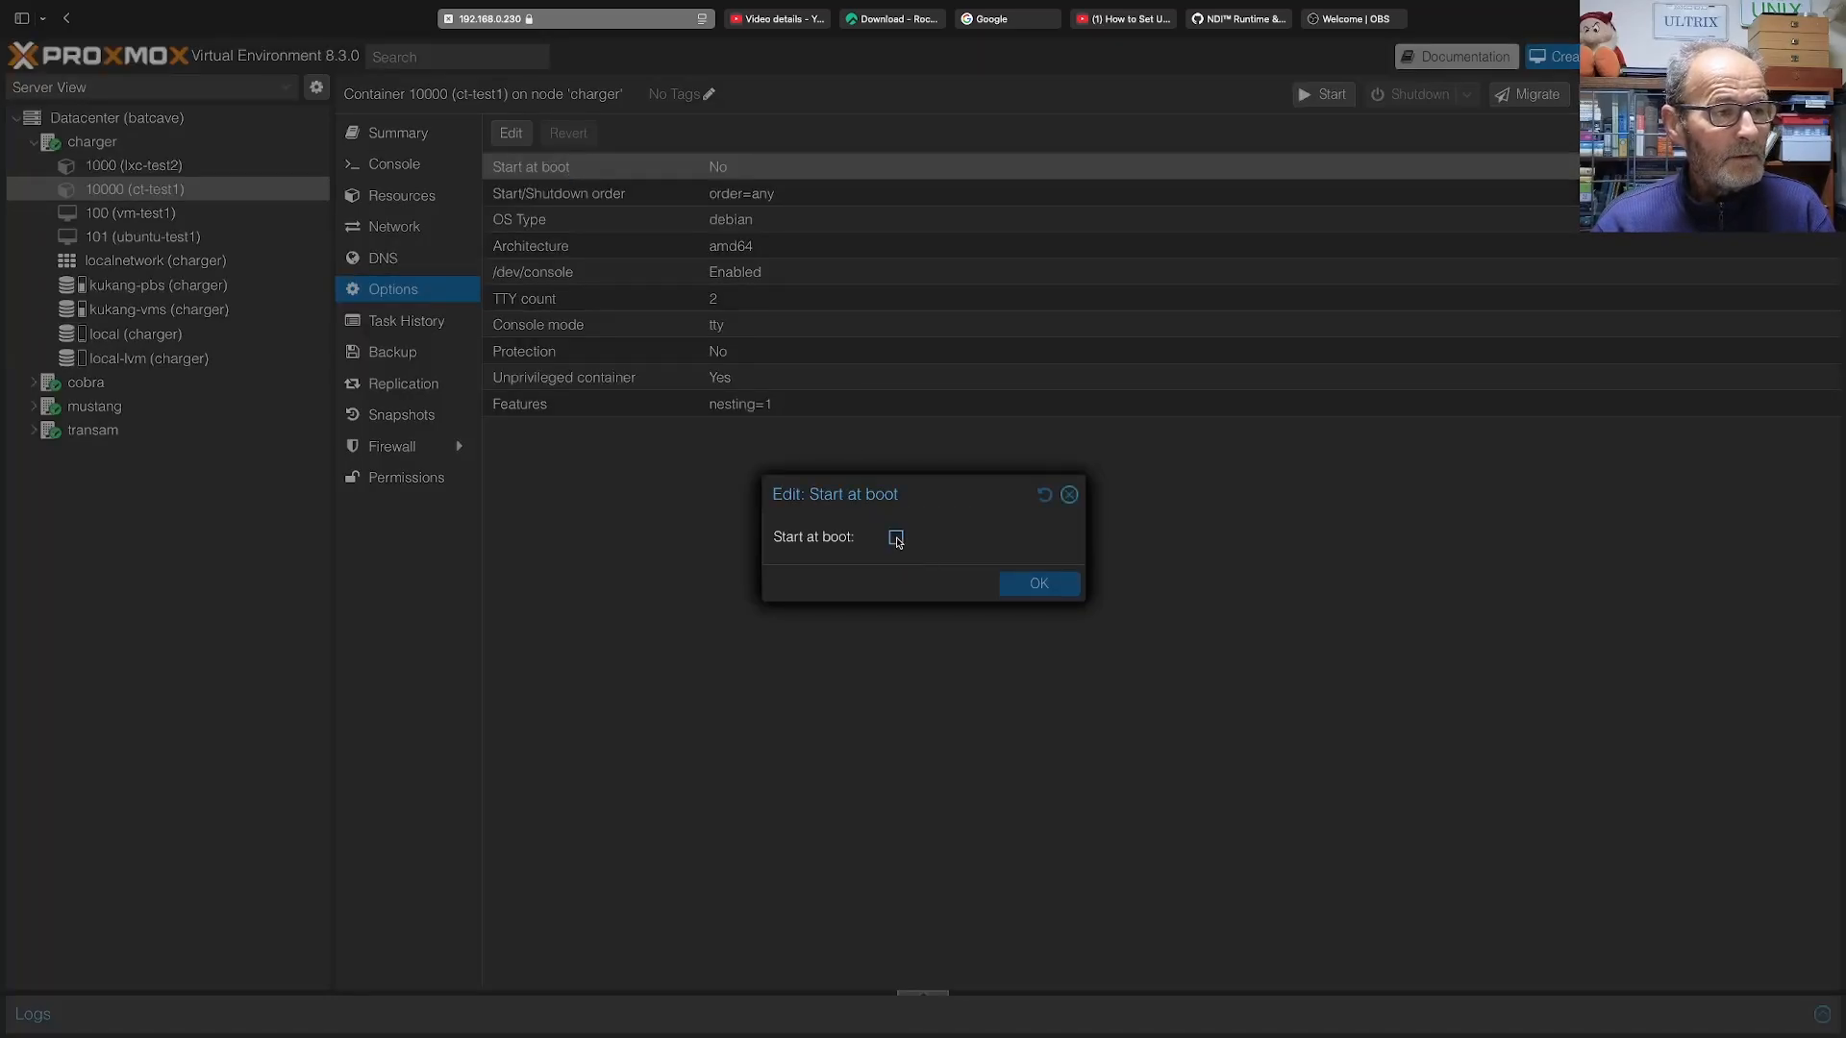
pyautogui.click(896, 541)
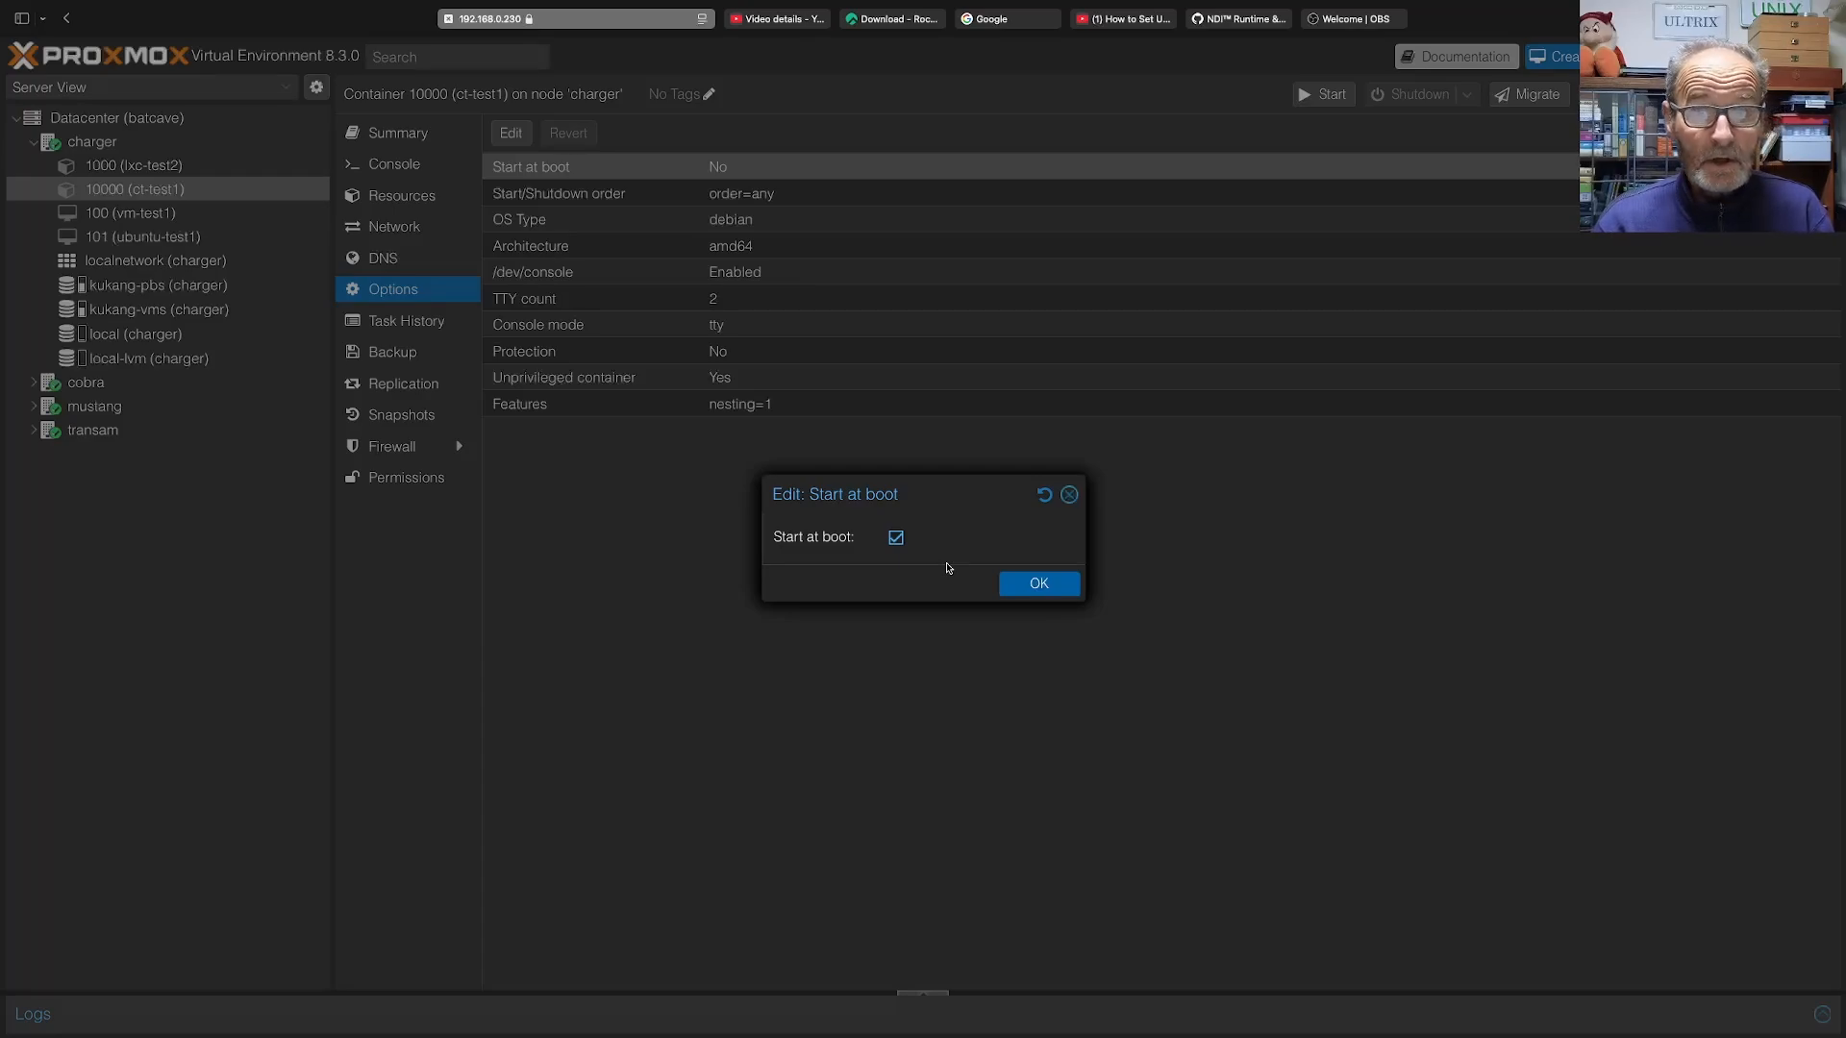
pyautogui.click(1040, 585)
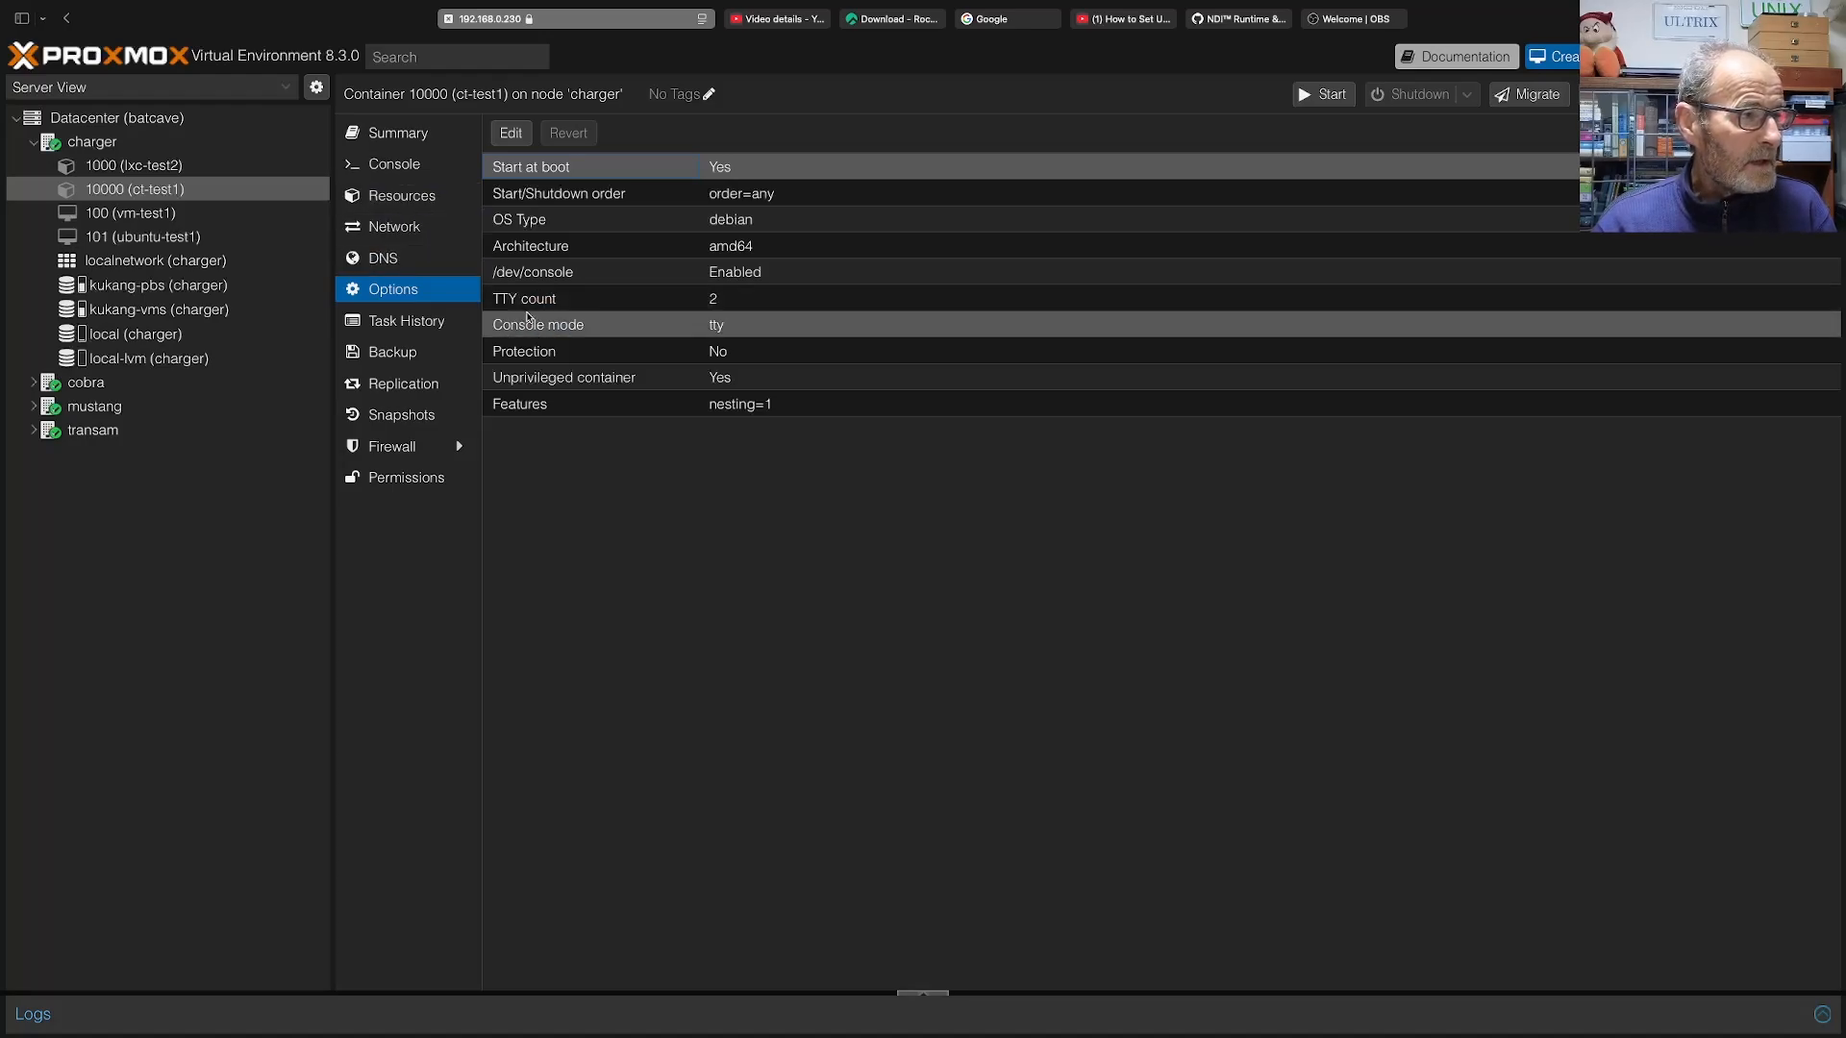
# Review the backups and snapshots of container ct-test1.
pyautogui.click(402, 354)
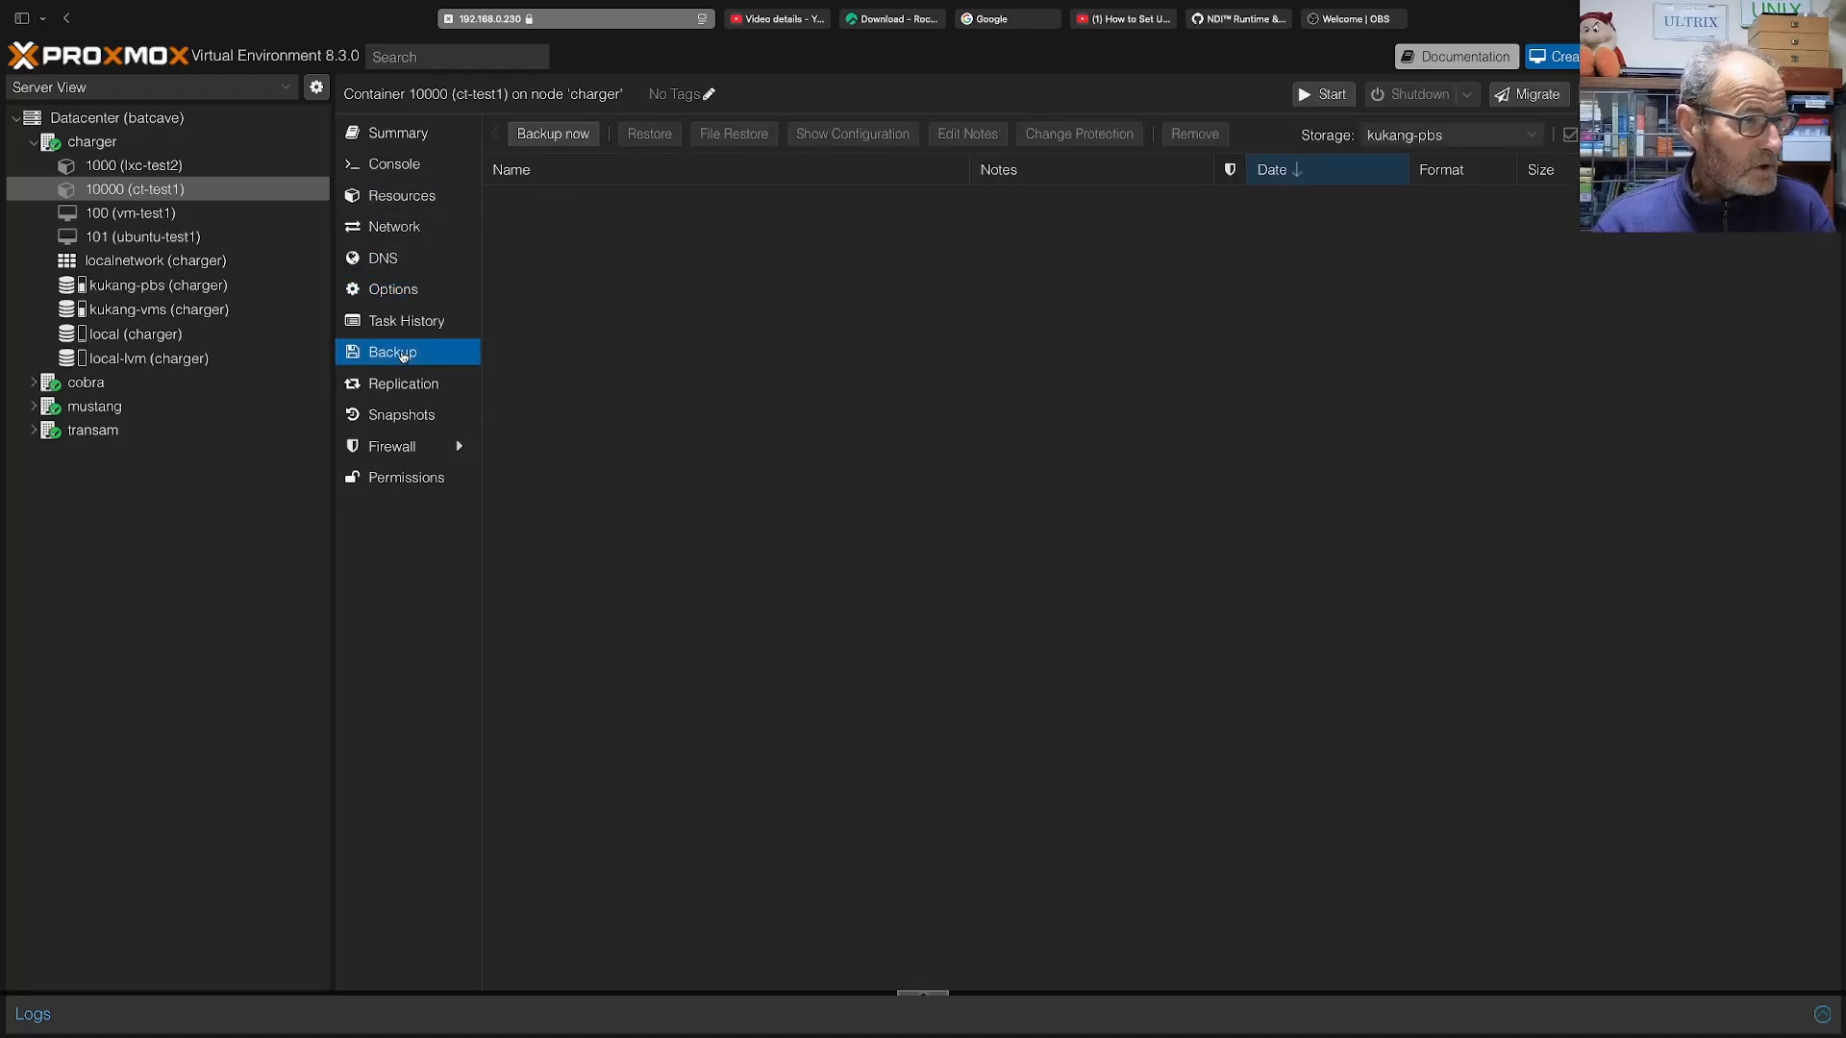
pyautogui.click(403, 414)
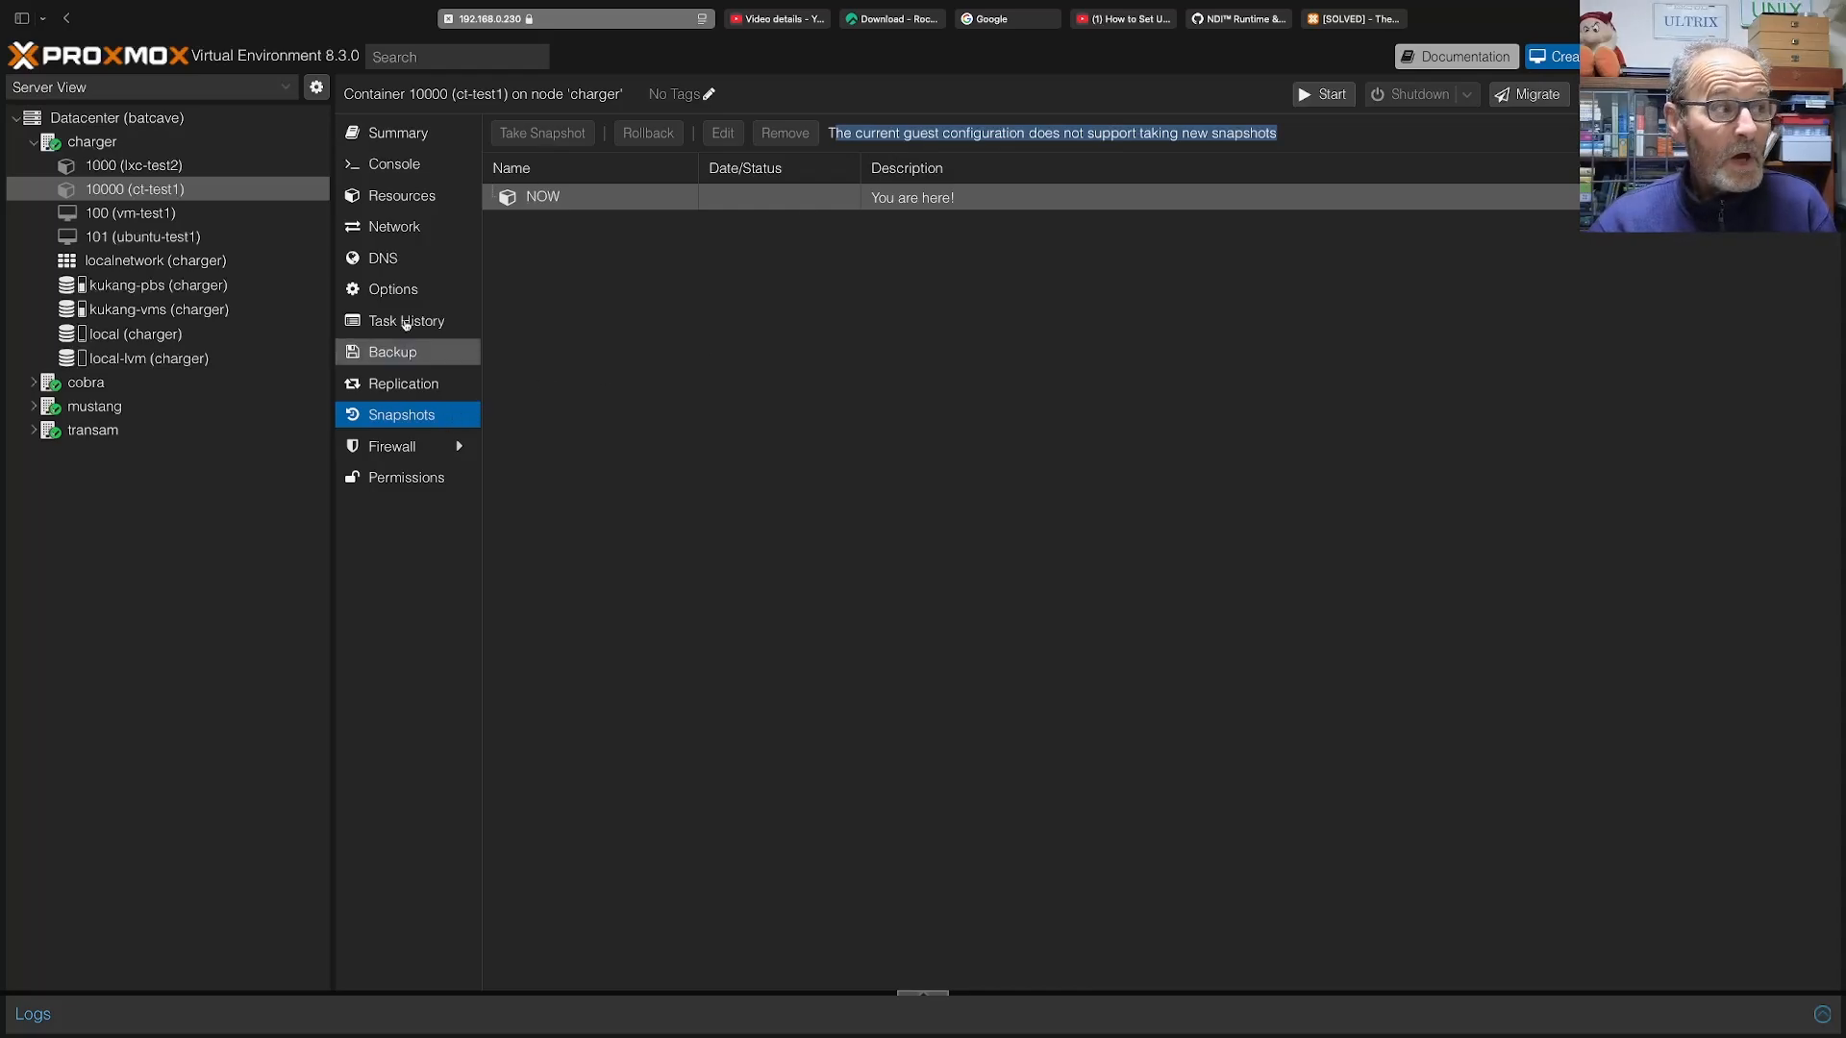
pyautogui.click(873, 360)
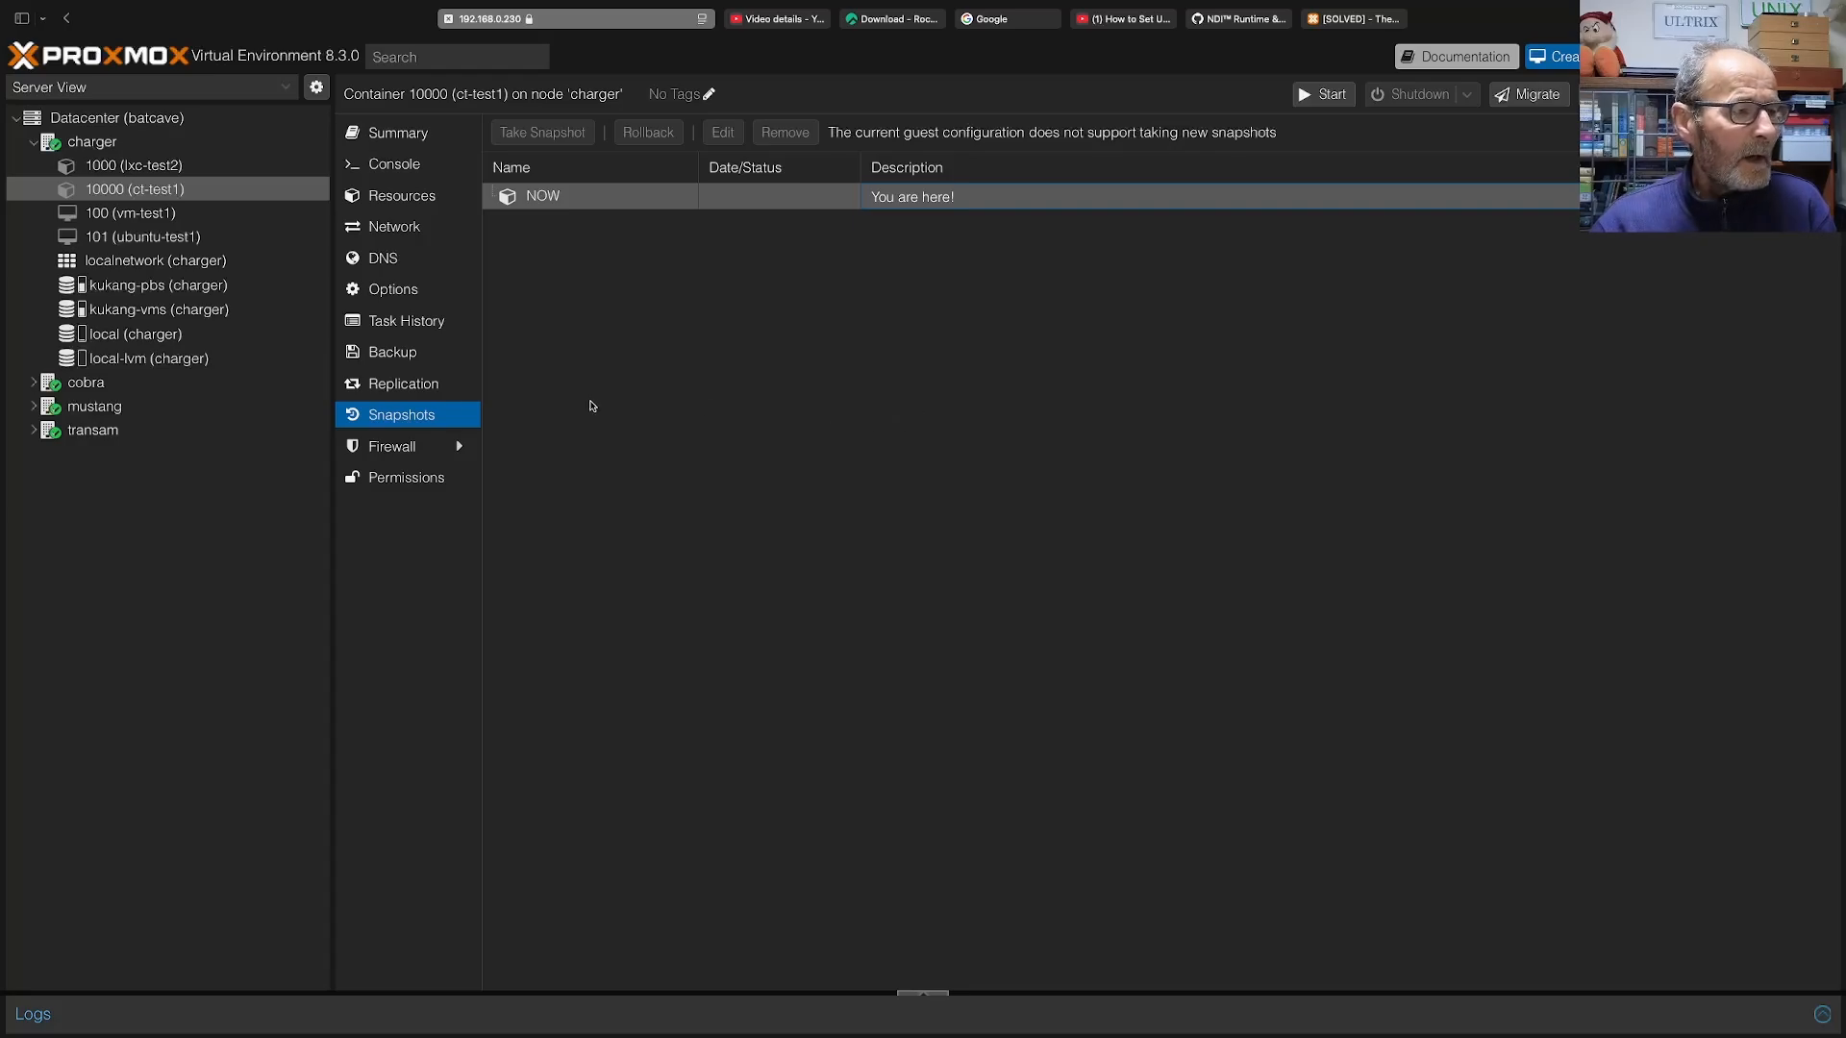
# Back up container ct-test1 to the kukang-pbs storage in Snapshot mode and close the task viewer when the job ends.
pyautogui.click(396, 353)
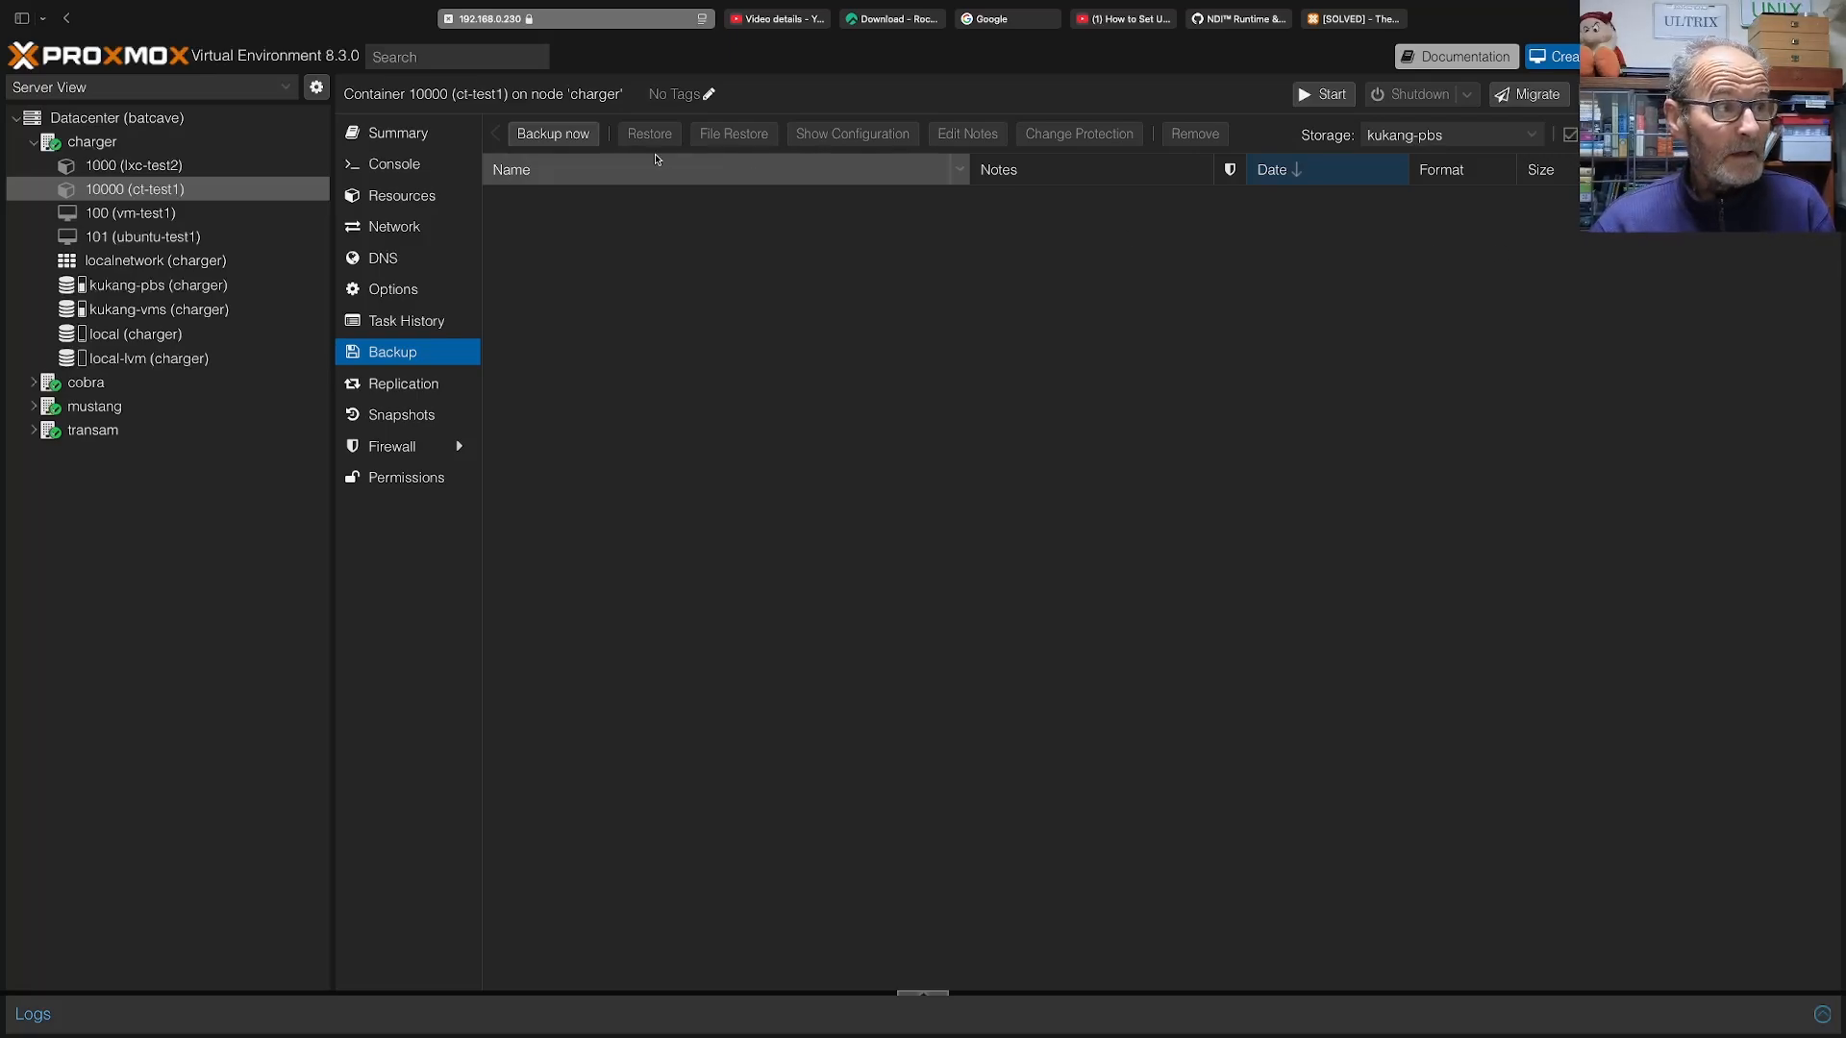
pyautogui.click(558, 135)
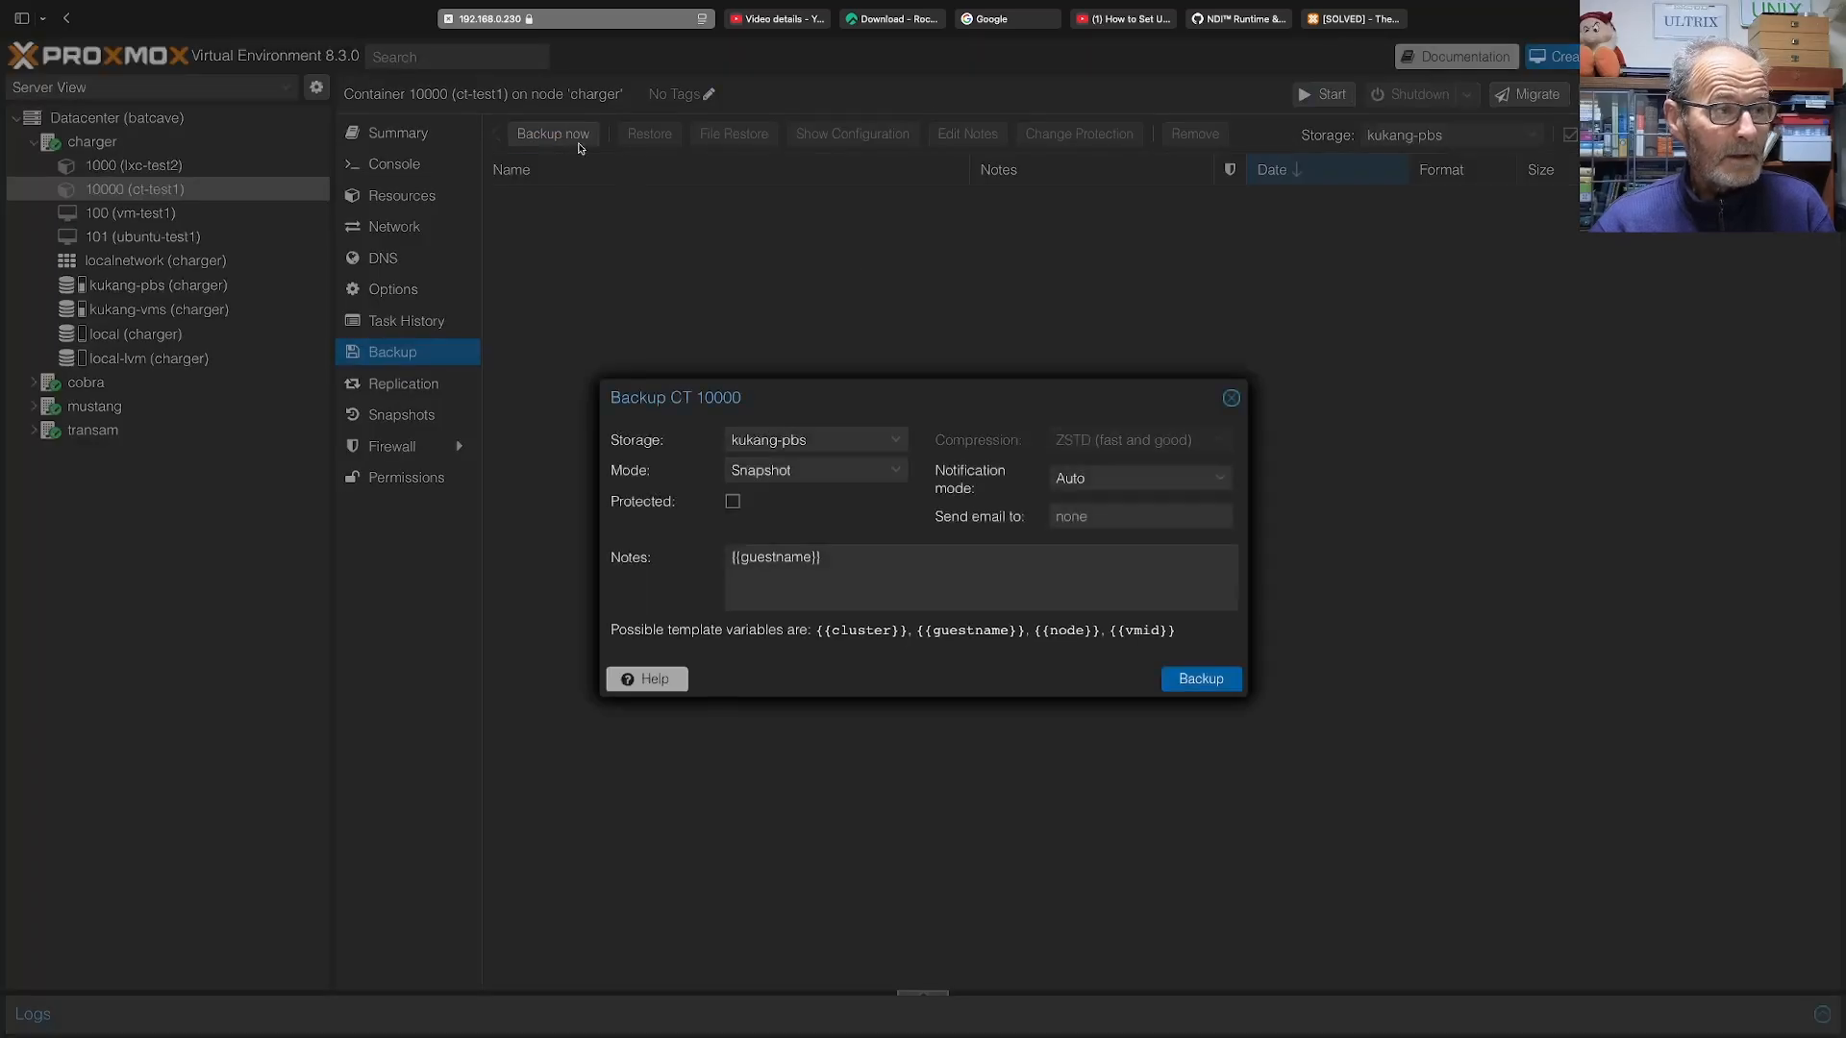
pyautogui.click(897, 476)
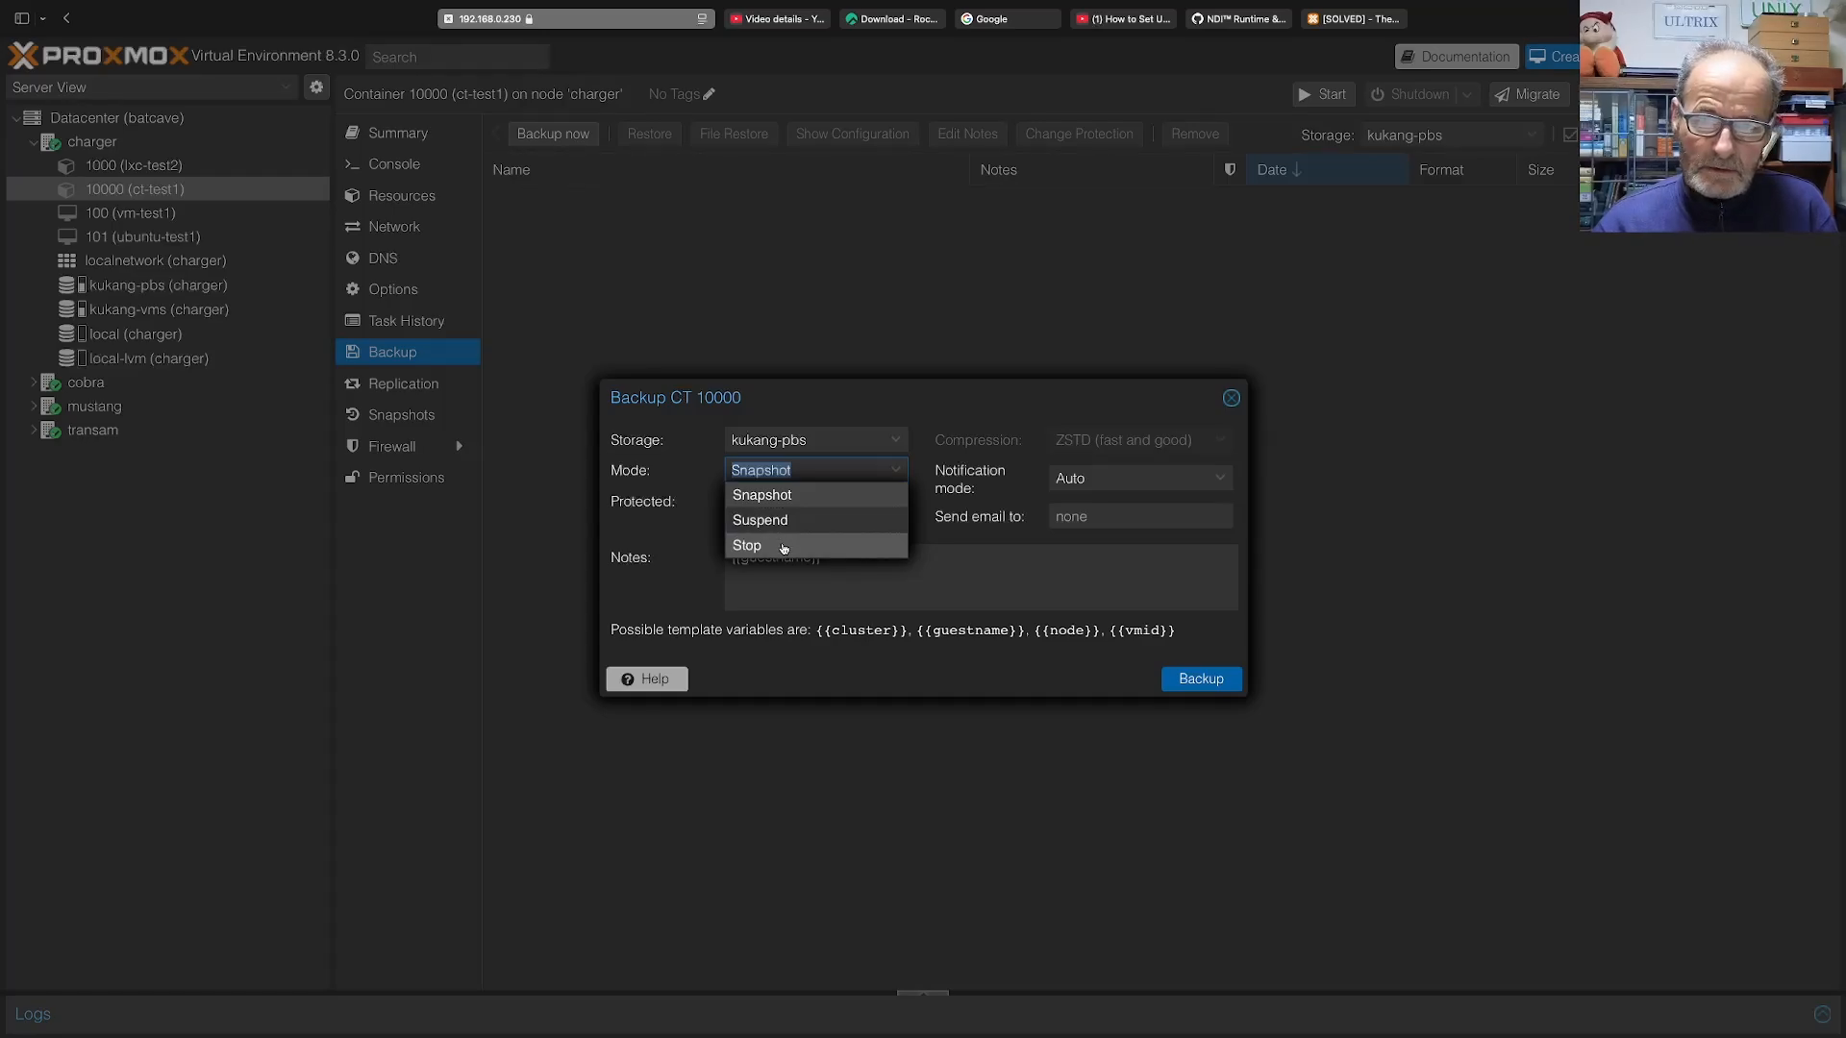
pyautogui.click(792, 495)
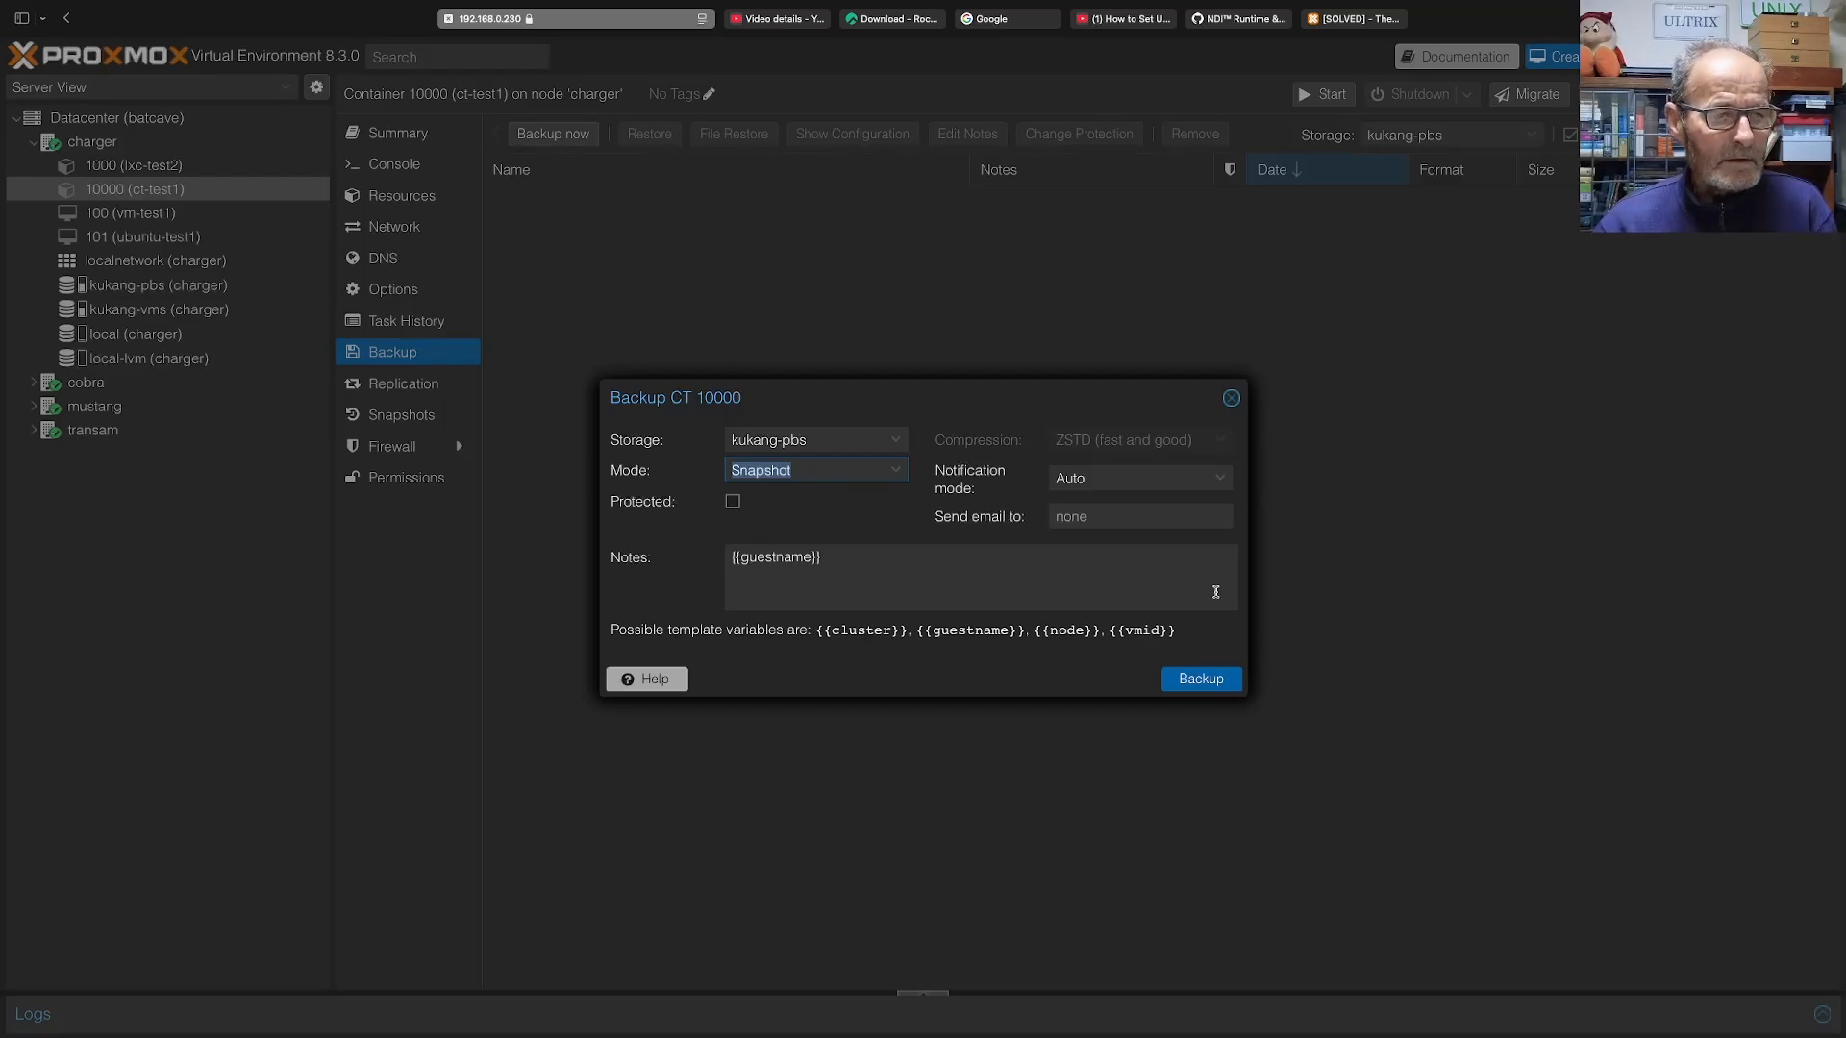
pyautogui.click(1210, 679)
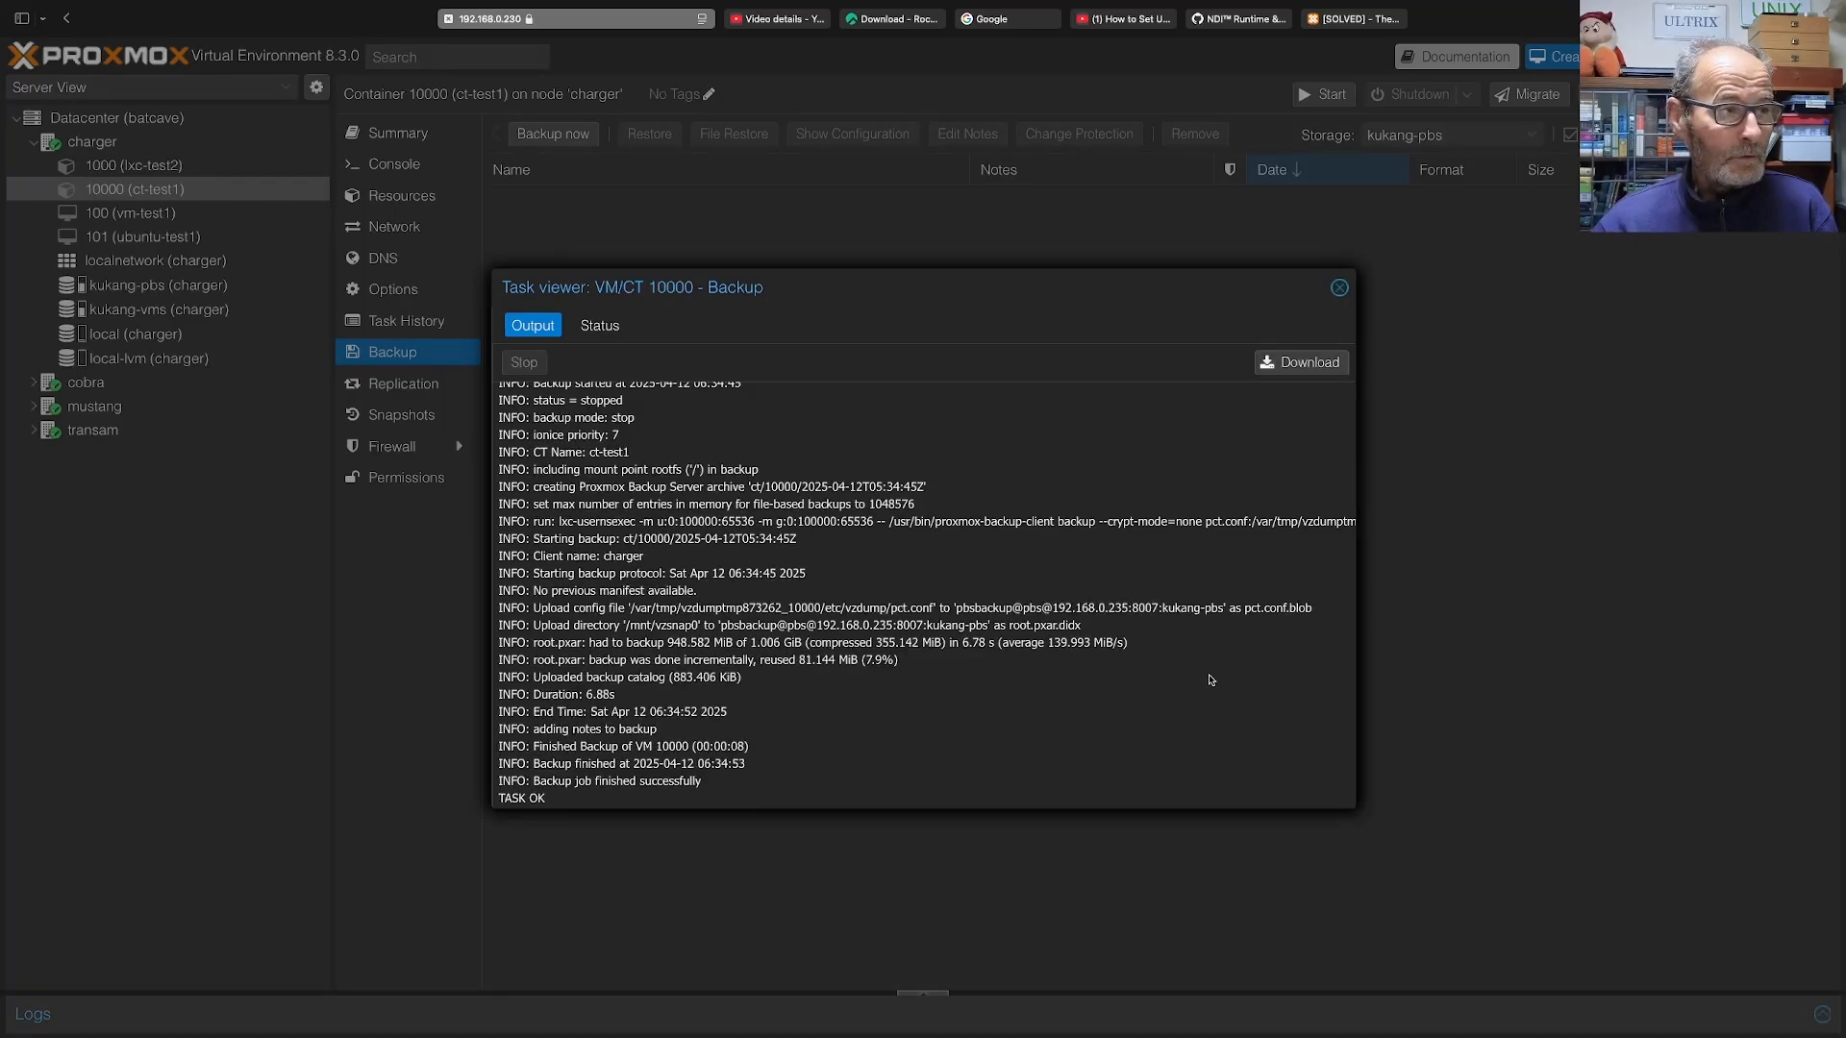
pyautogui.click(1340, 289)
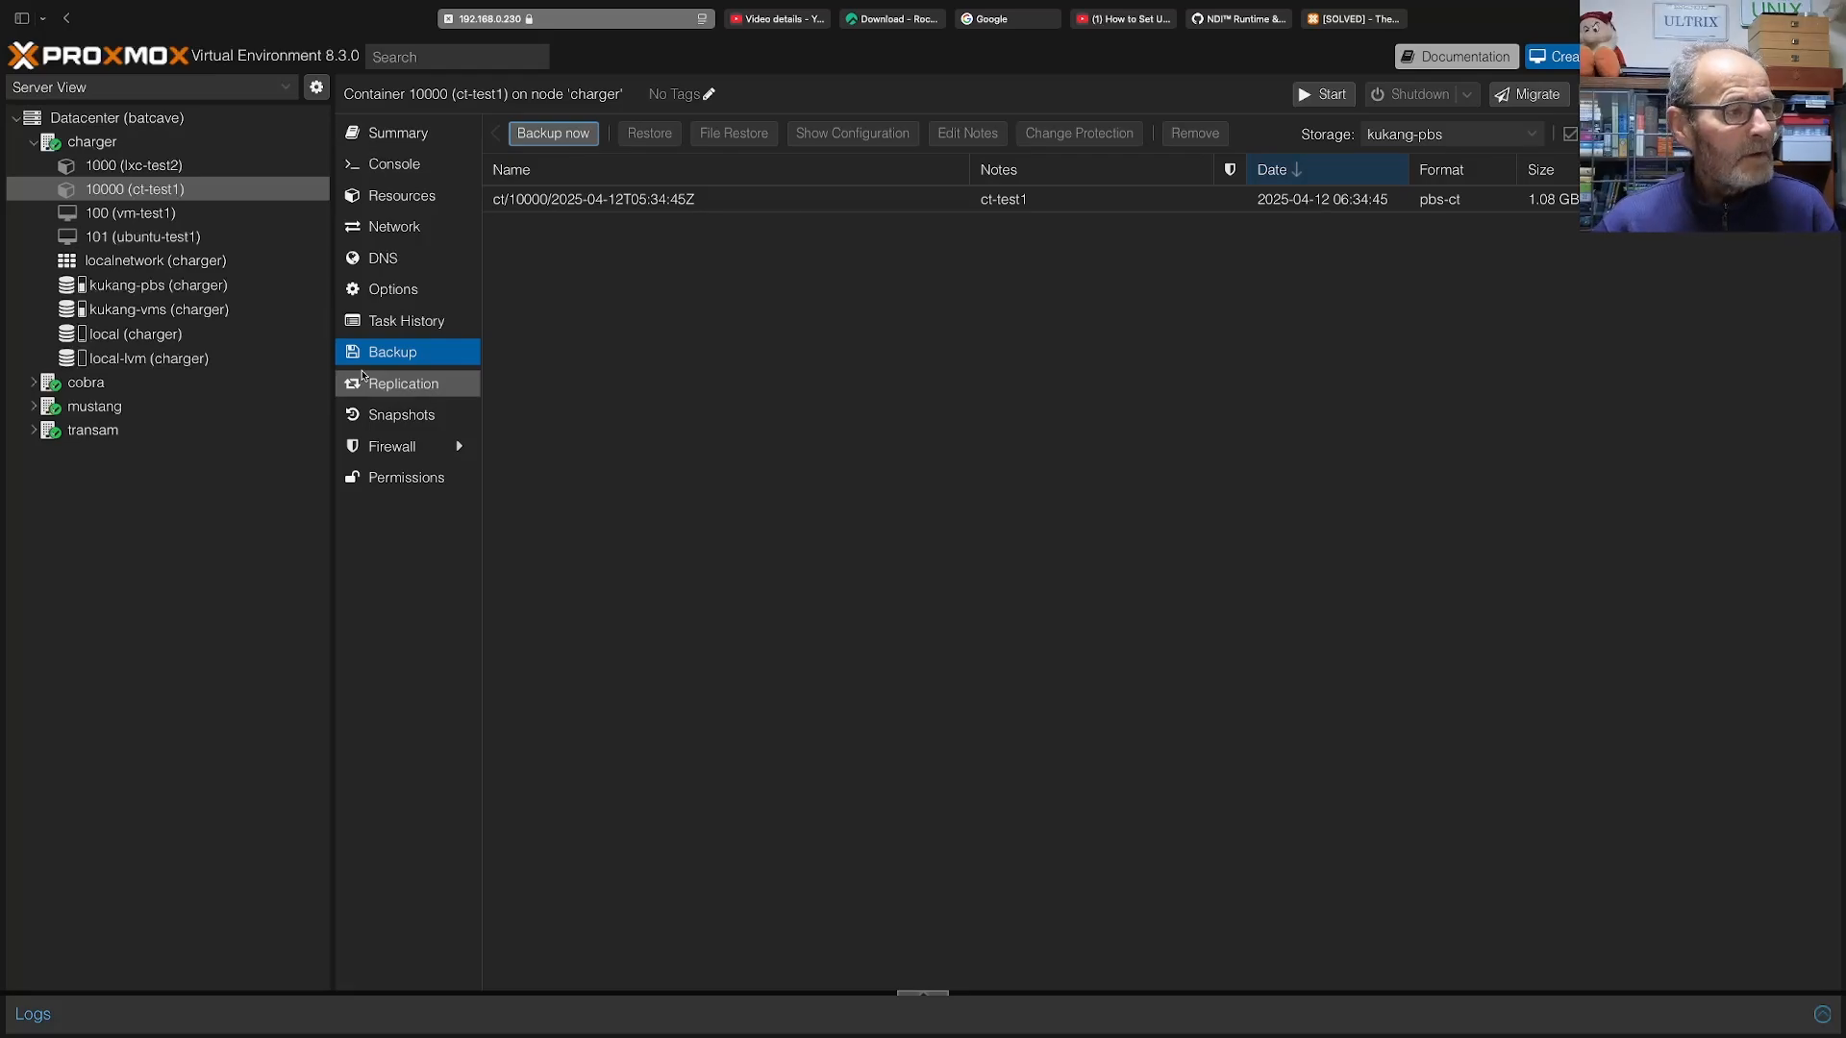
# Start container ct-test1 from its console and try to log in as root with the account password.
pyautogui.click(409, 166)
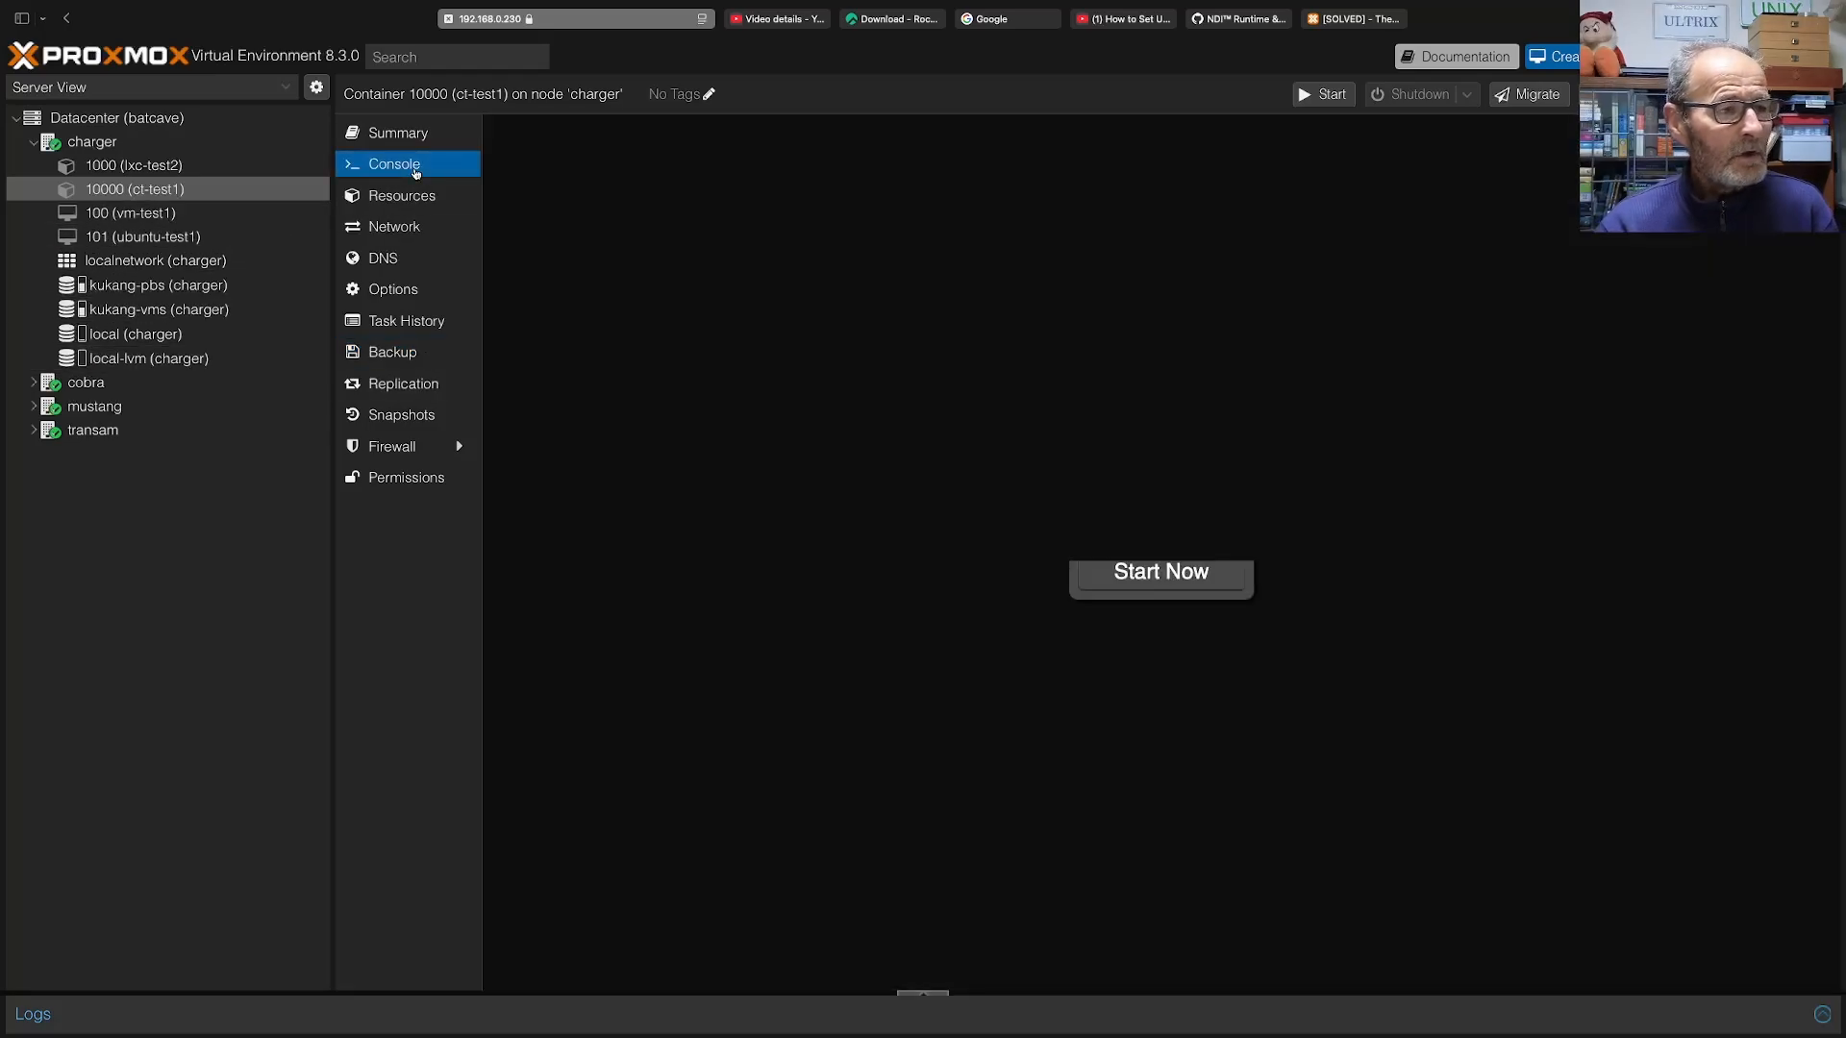
pyautogui.click(1181, 574)
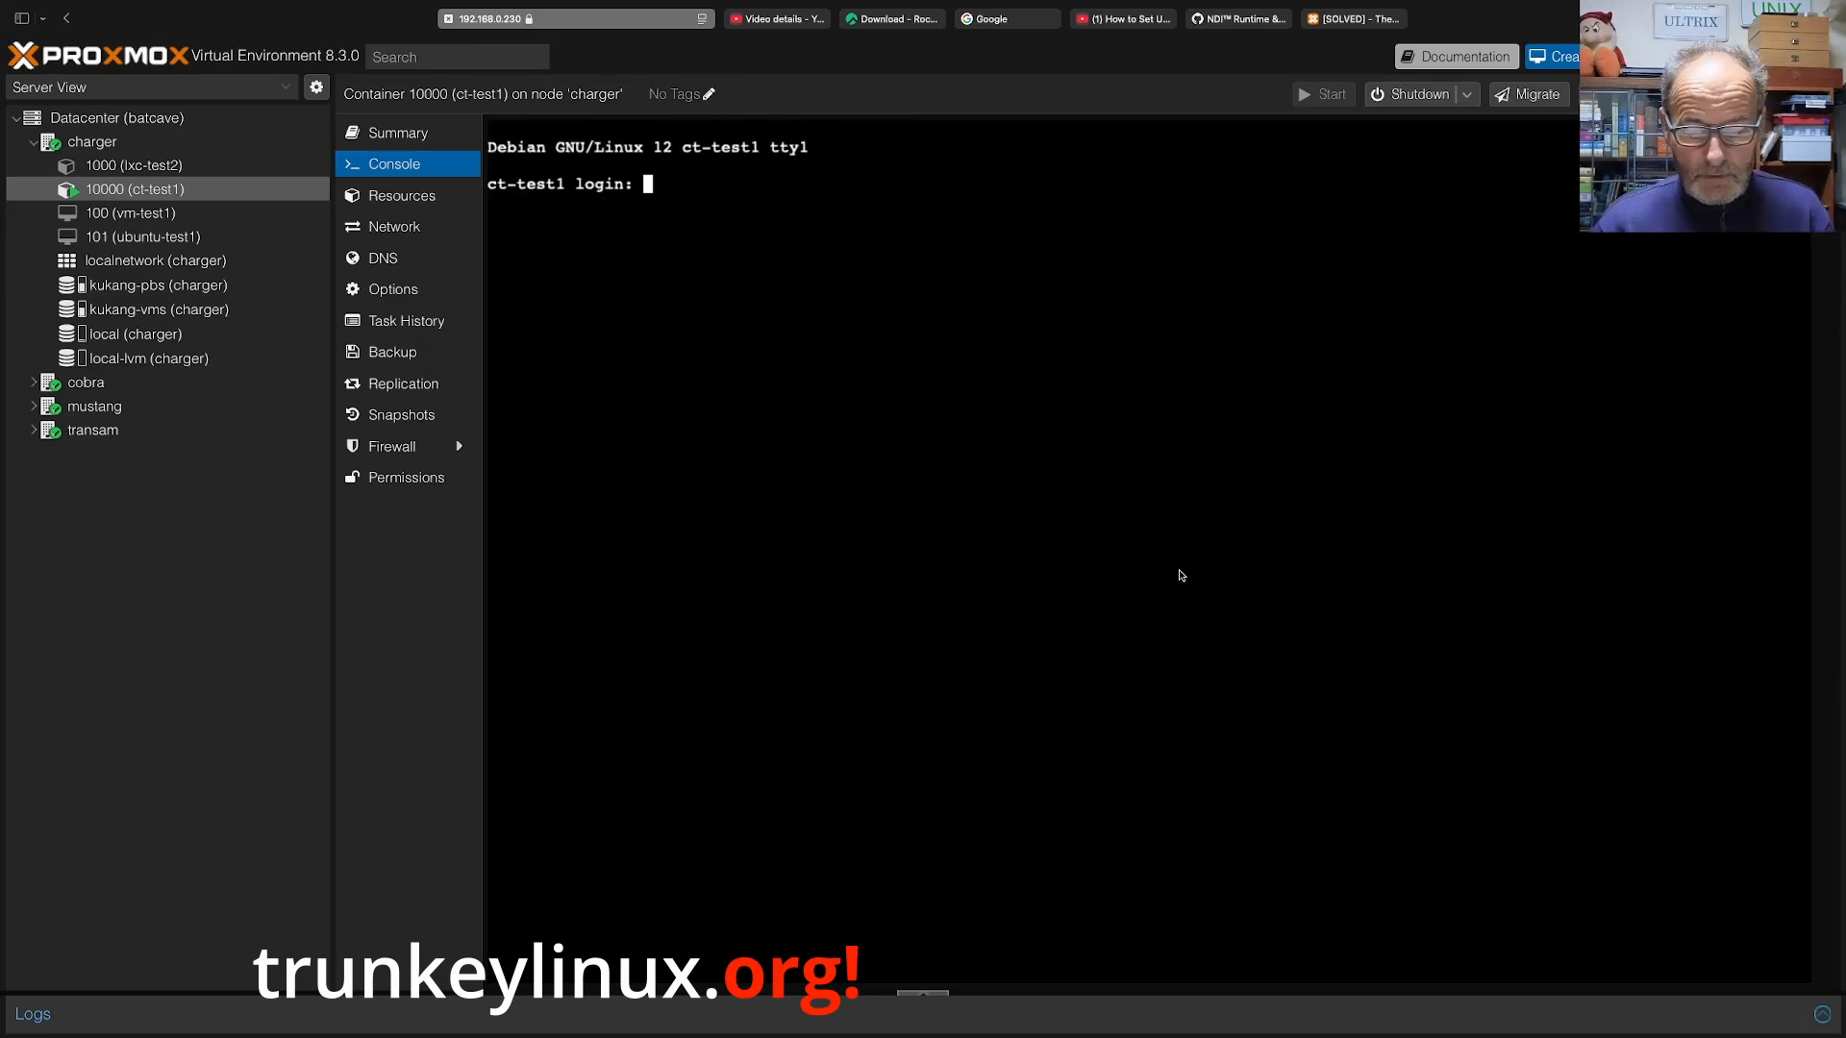
pyautogui.write('root')
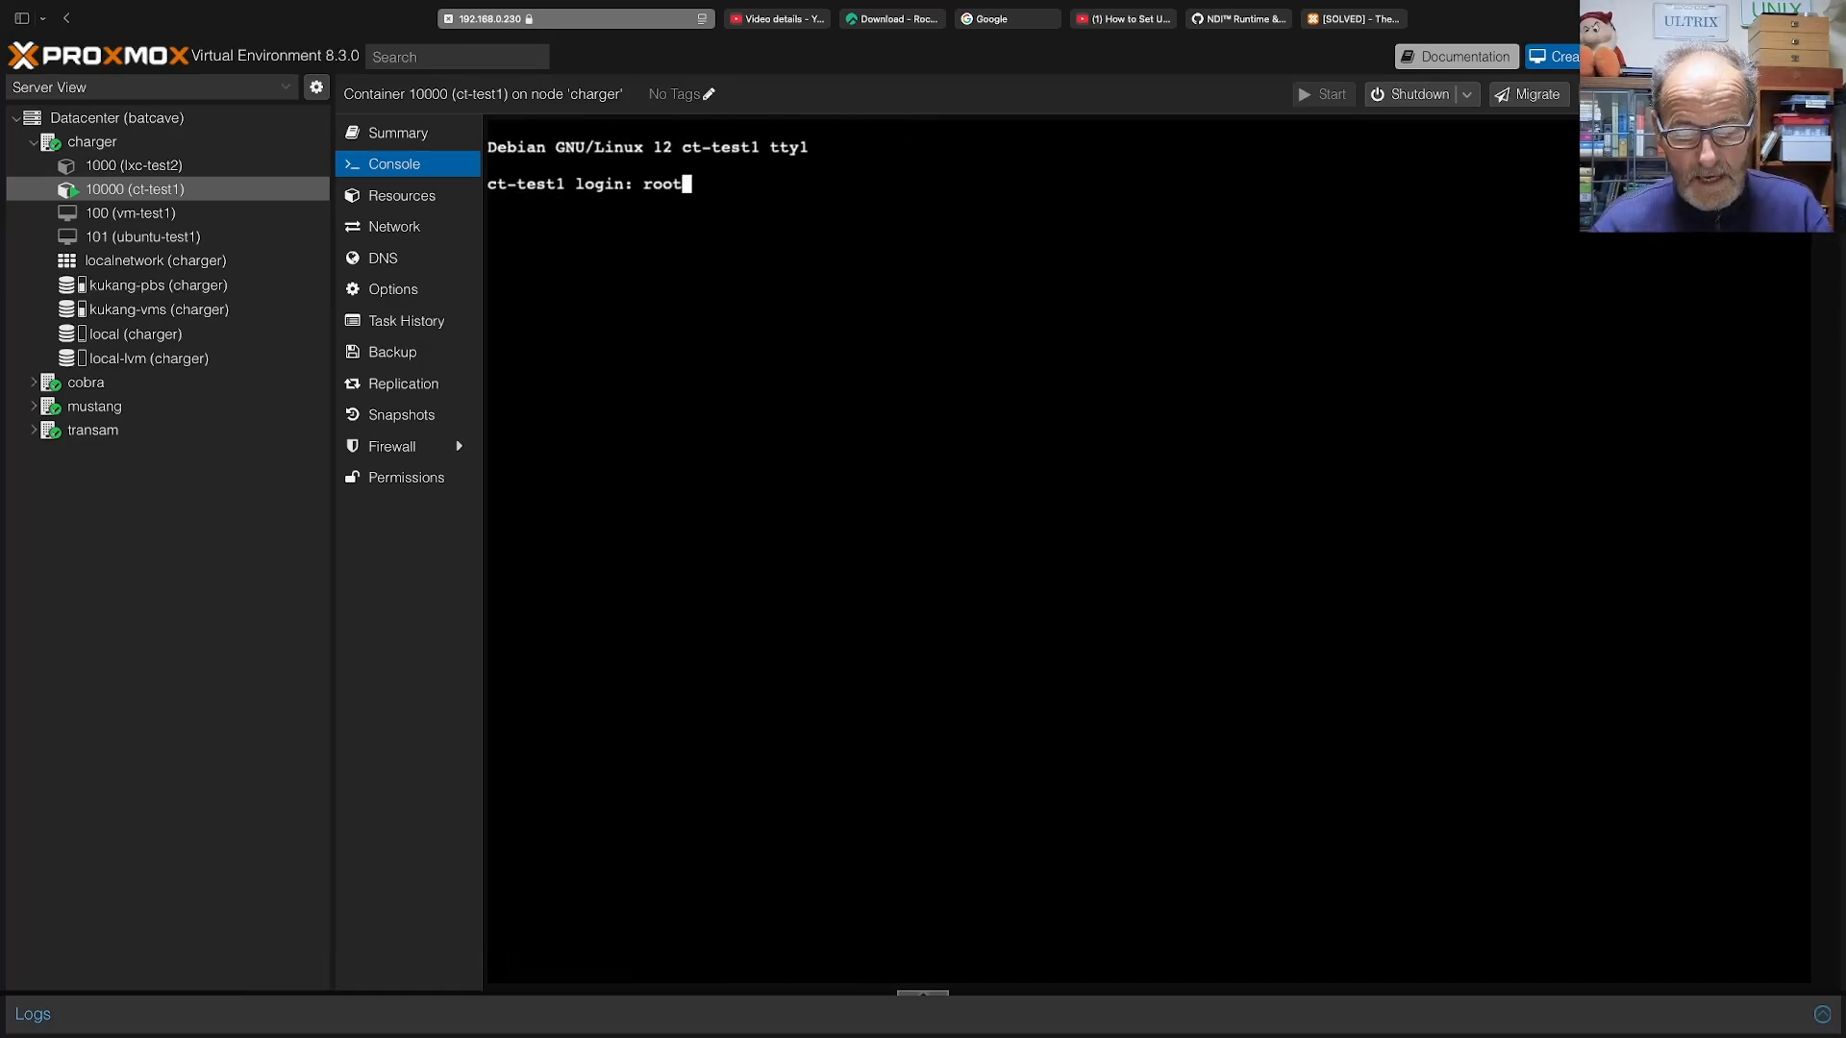
pyautogui.press('Return')
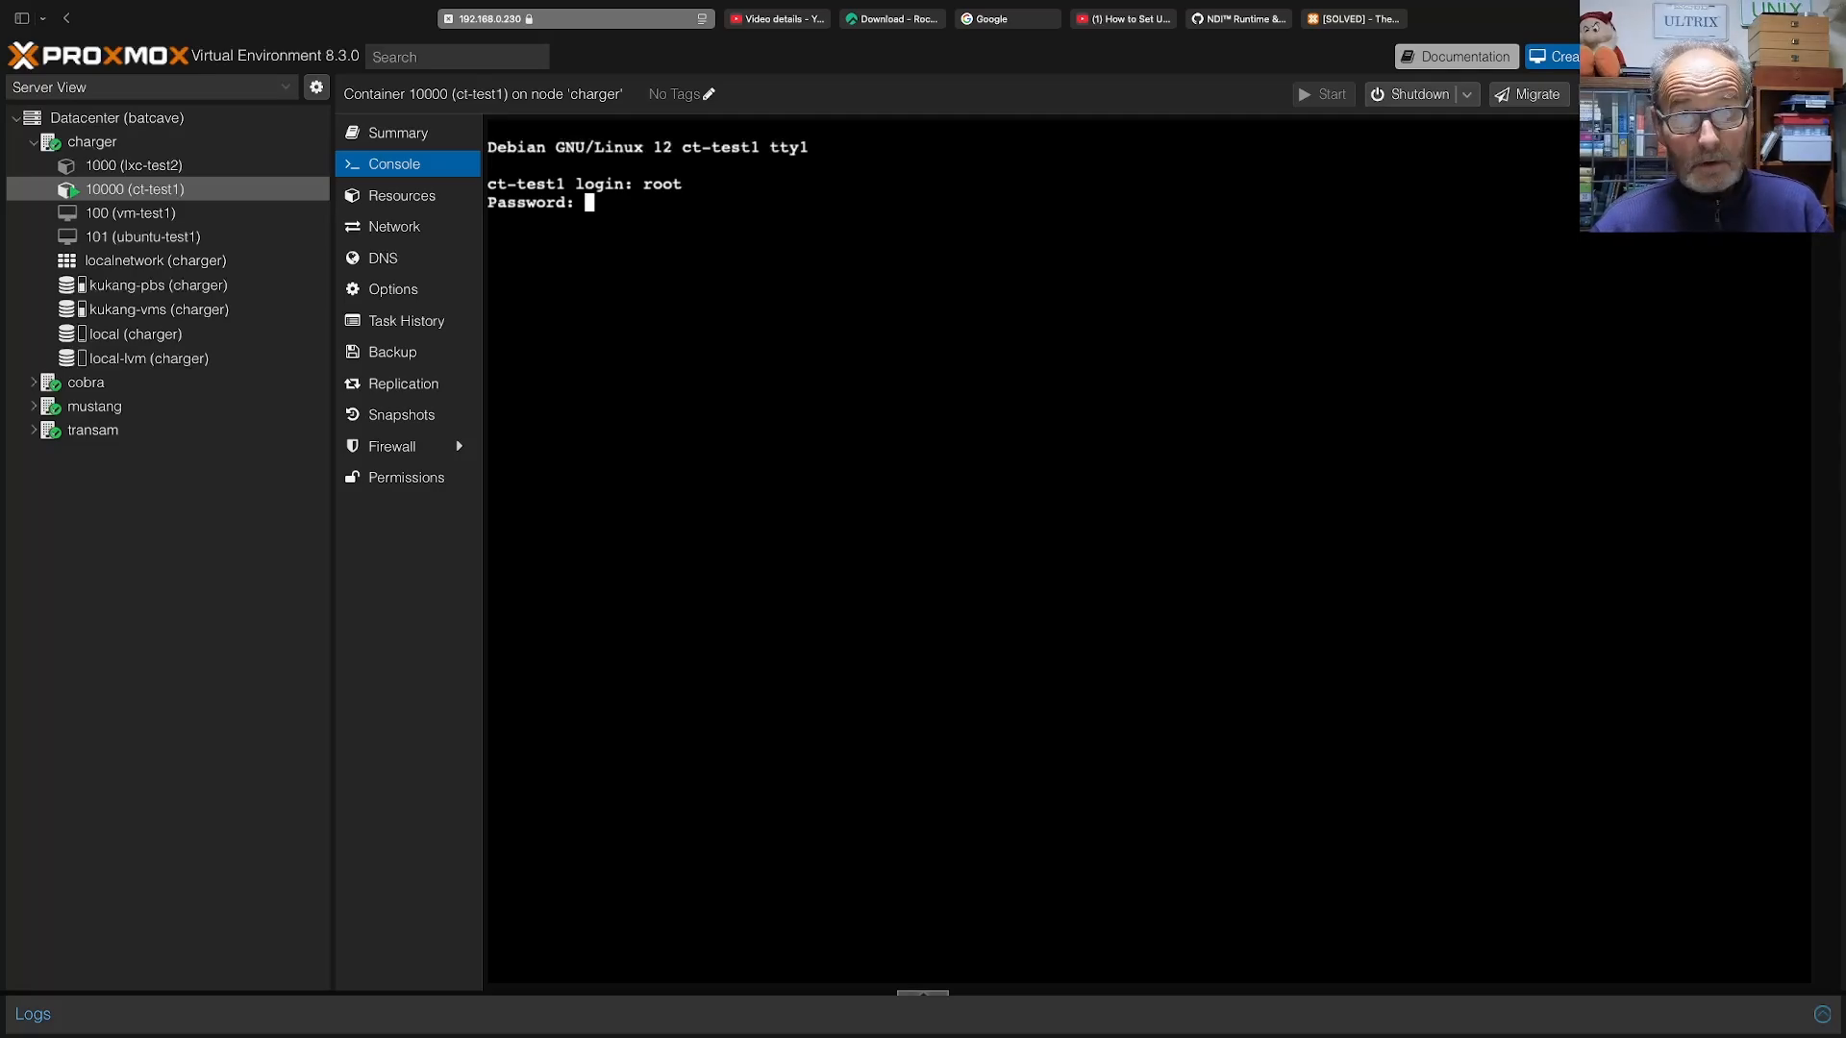
pyautogui.press('Return')
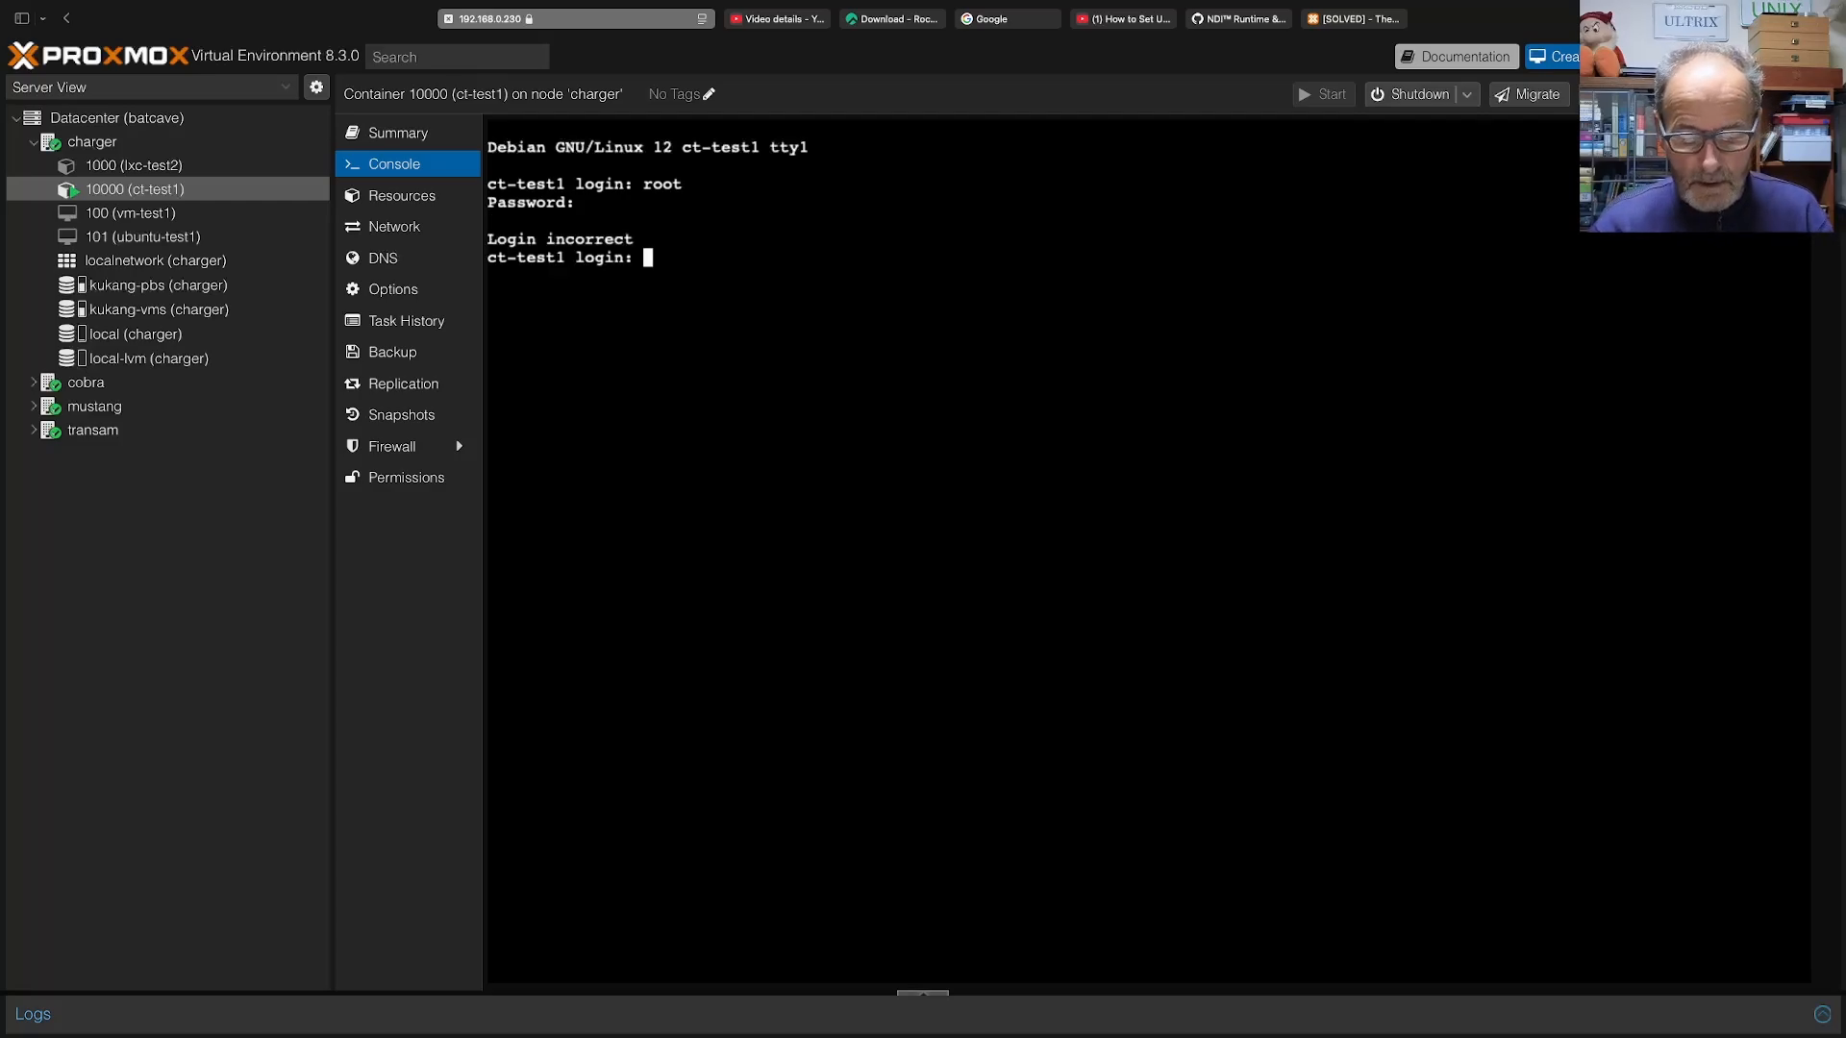
# Log in to the ct-test1 console again as root, entering the root password.
pyautogui.write('root')
pyautogui.press('Return')
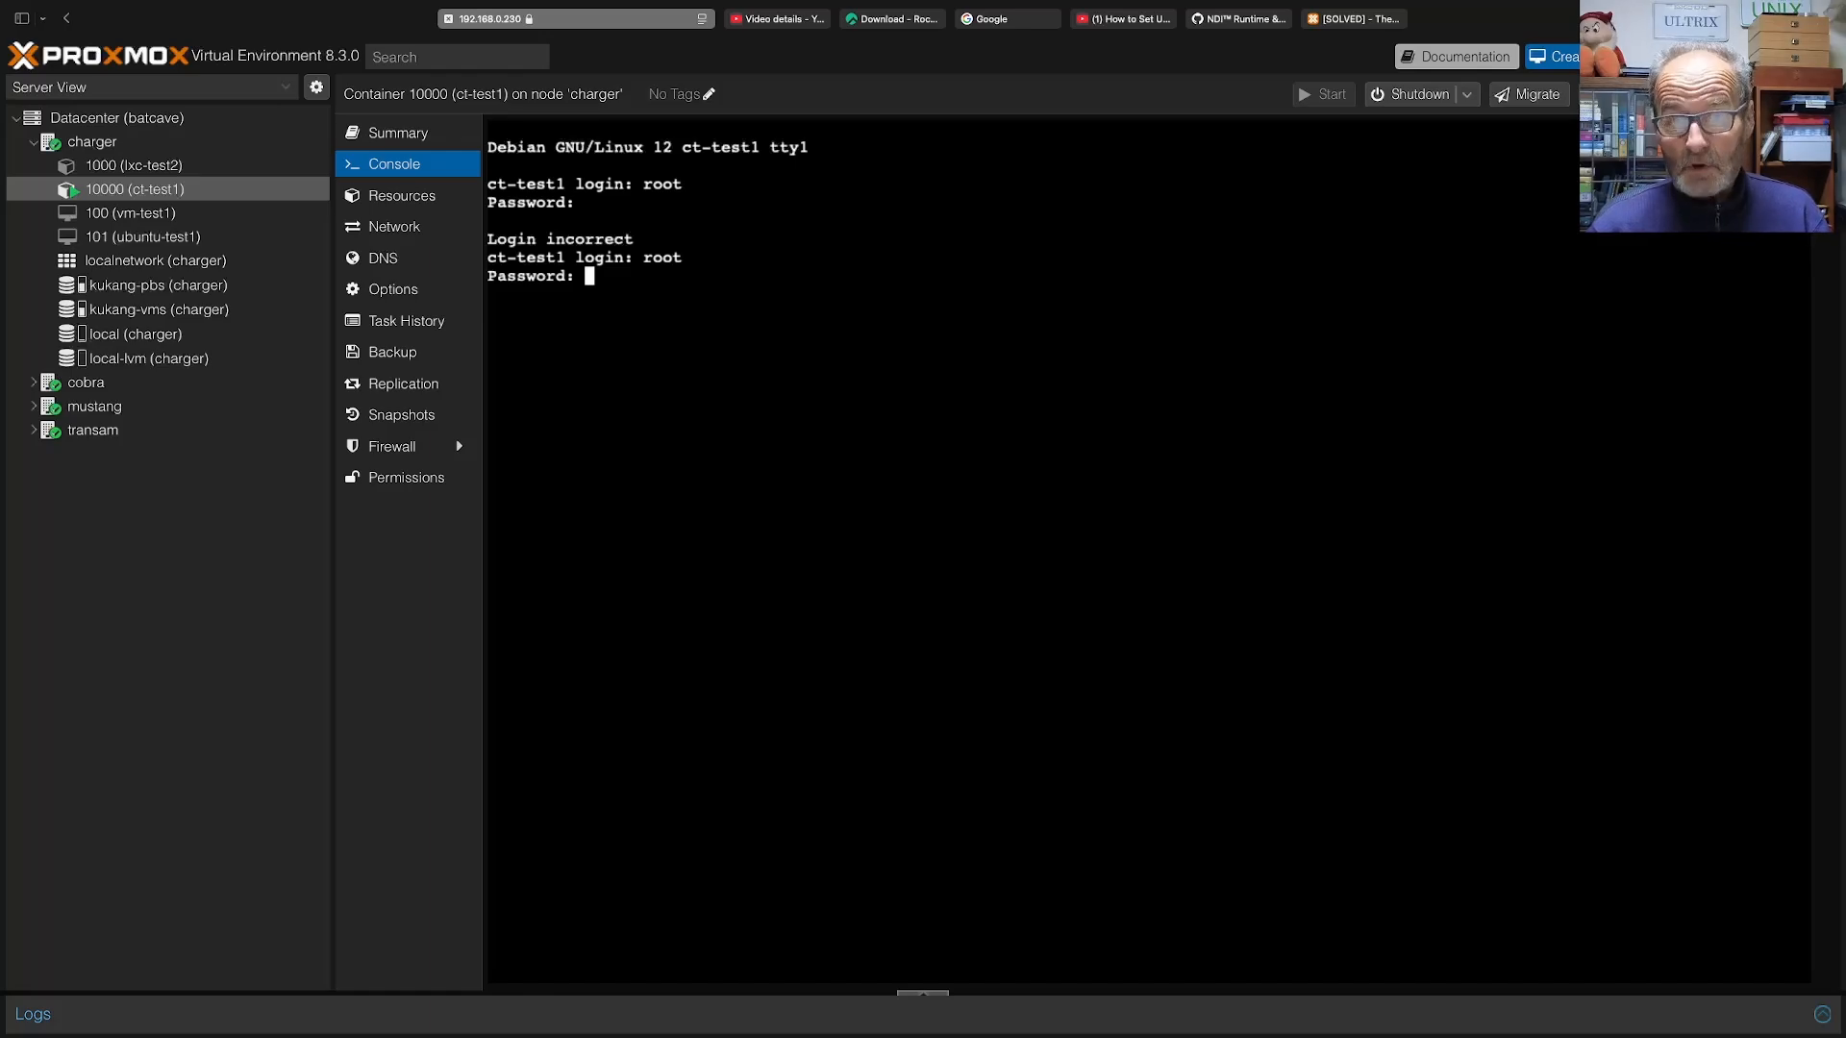
pyautogui.press('Return')
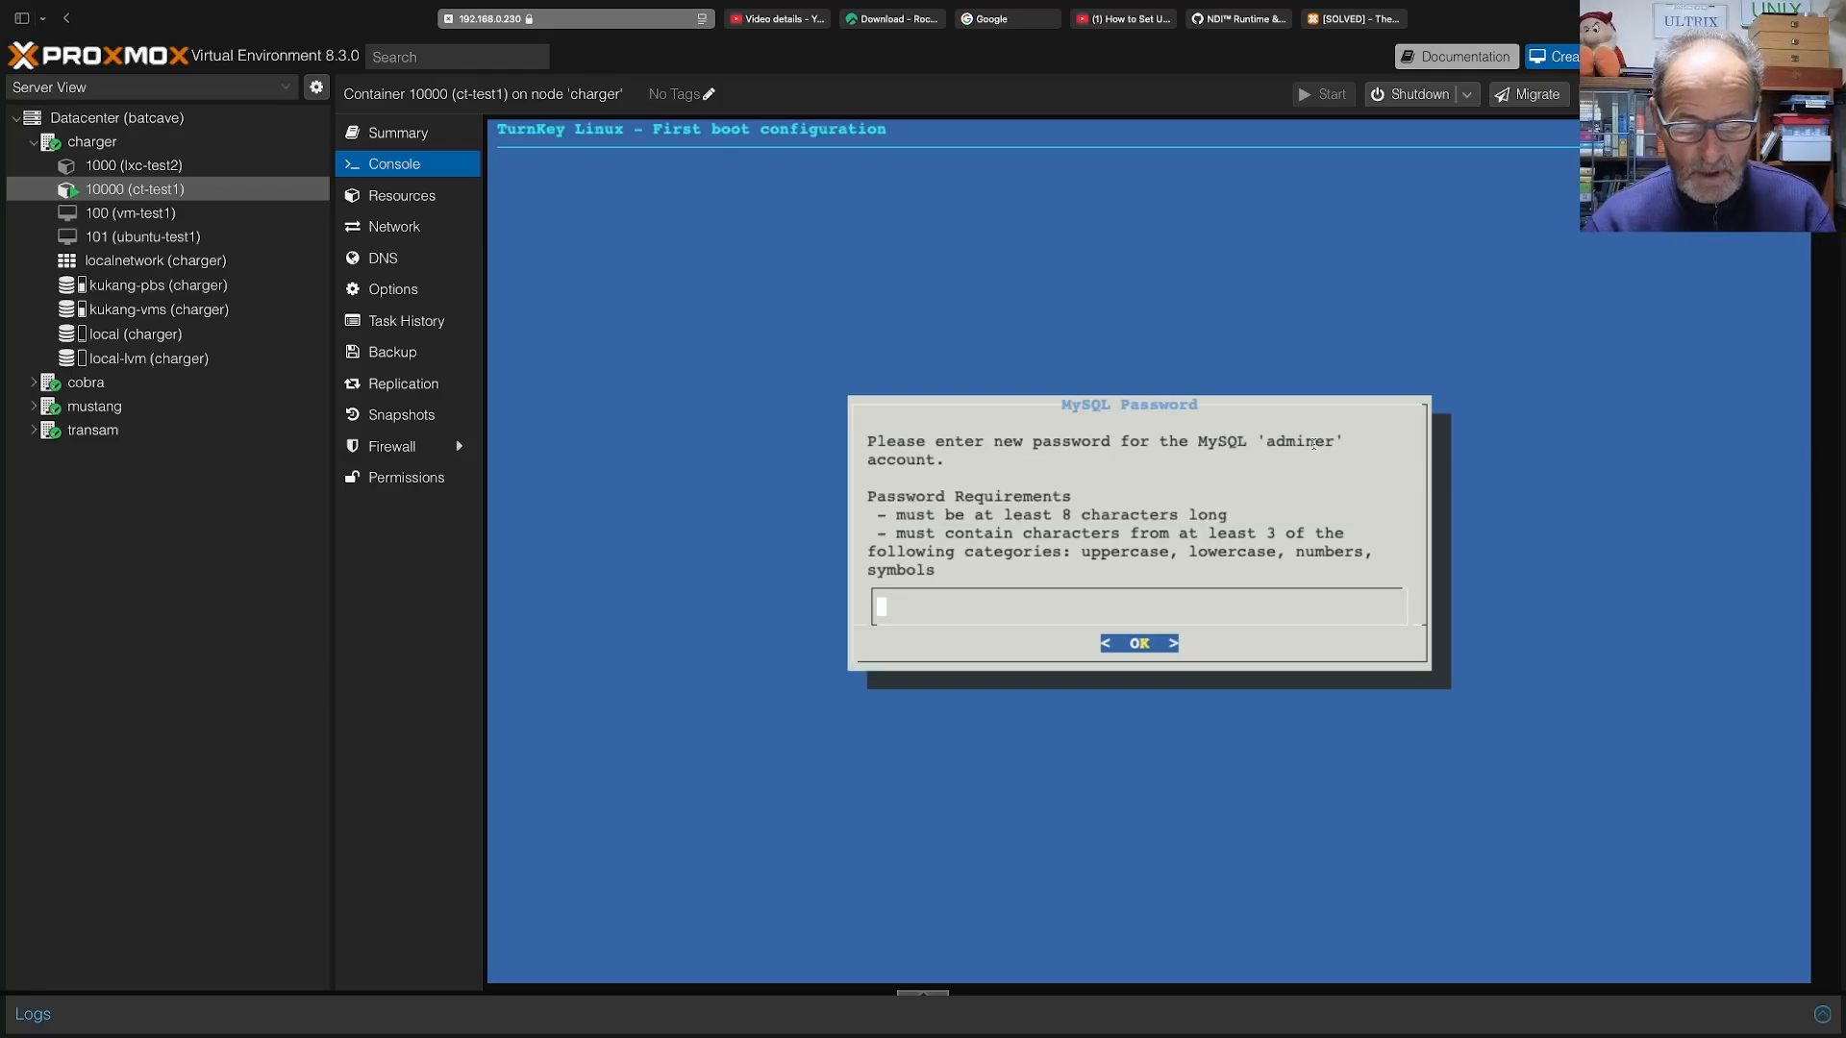
# Set and confirm a new password for the MySQL 'adminer' account.
pyautogui.write('*****')
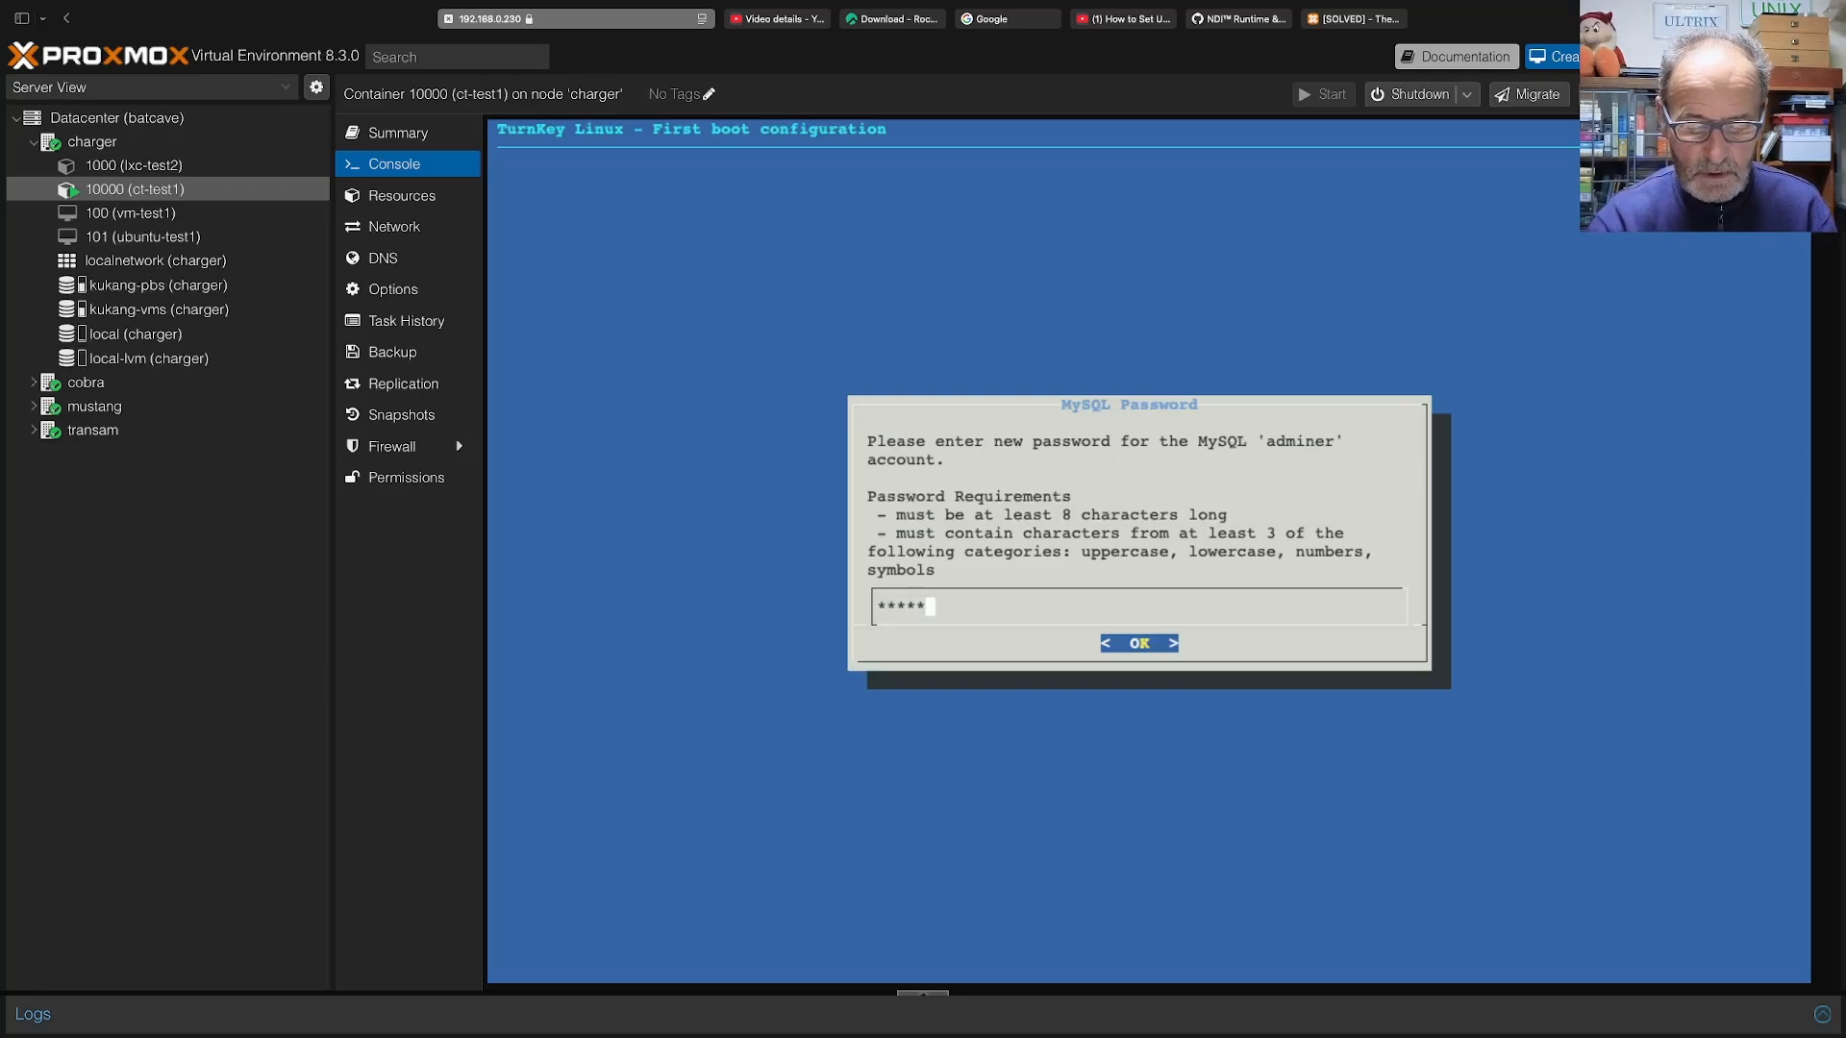
pyautogui.write('****')
pyautogui.press('Return')
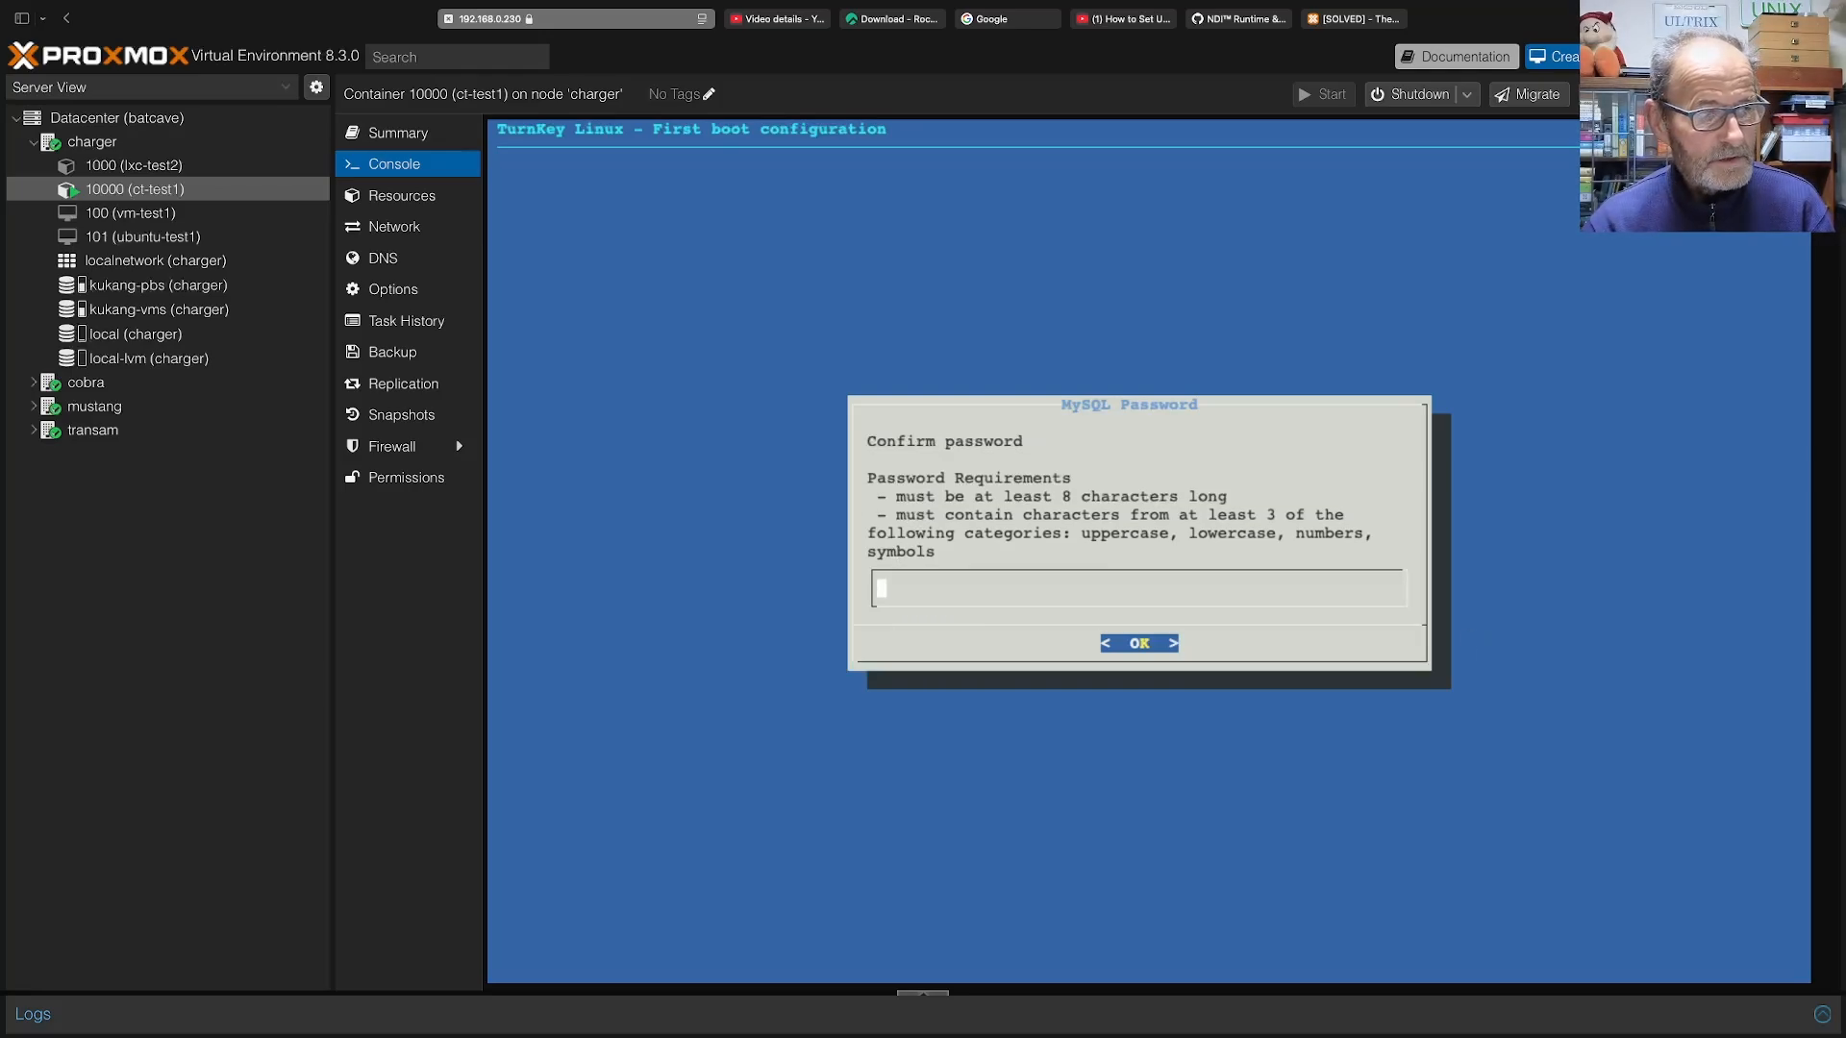
pyautogui.write('*****')
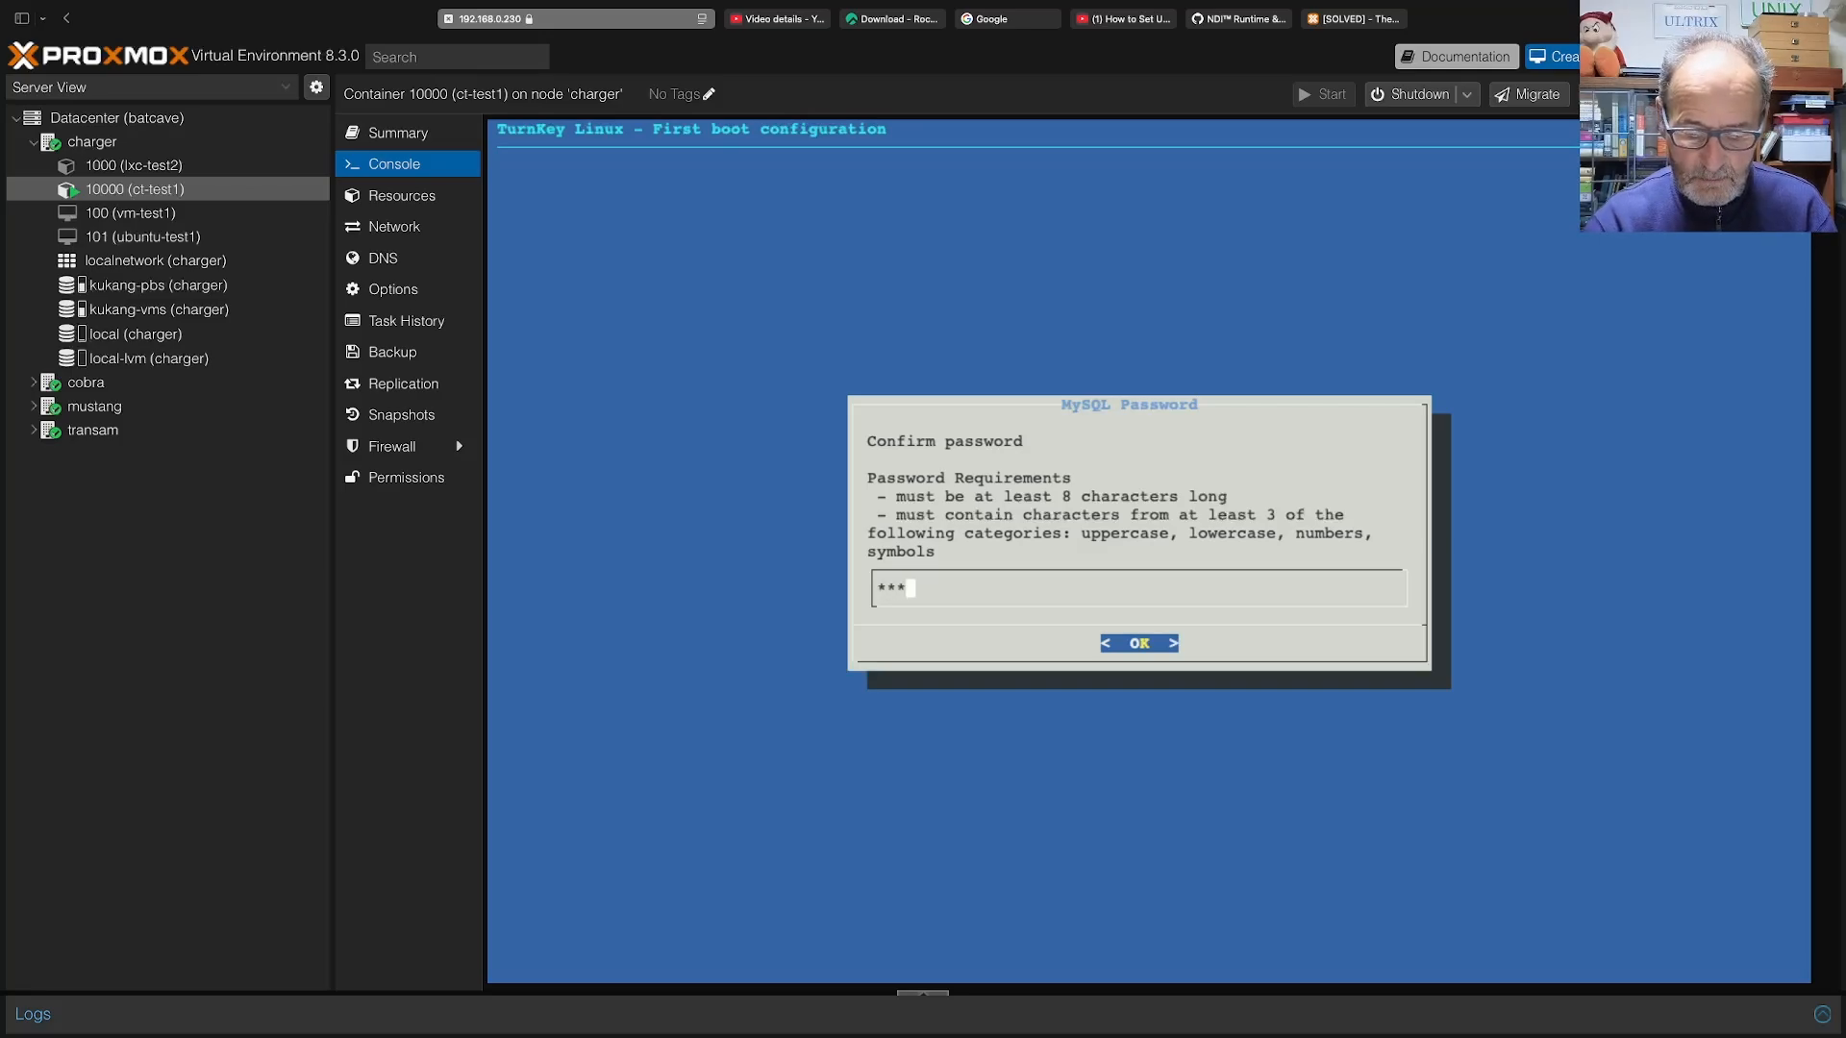
pyautogui.write('****')
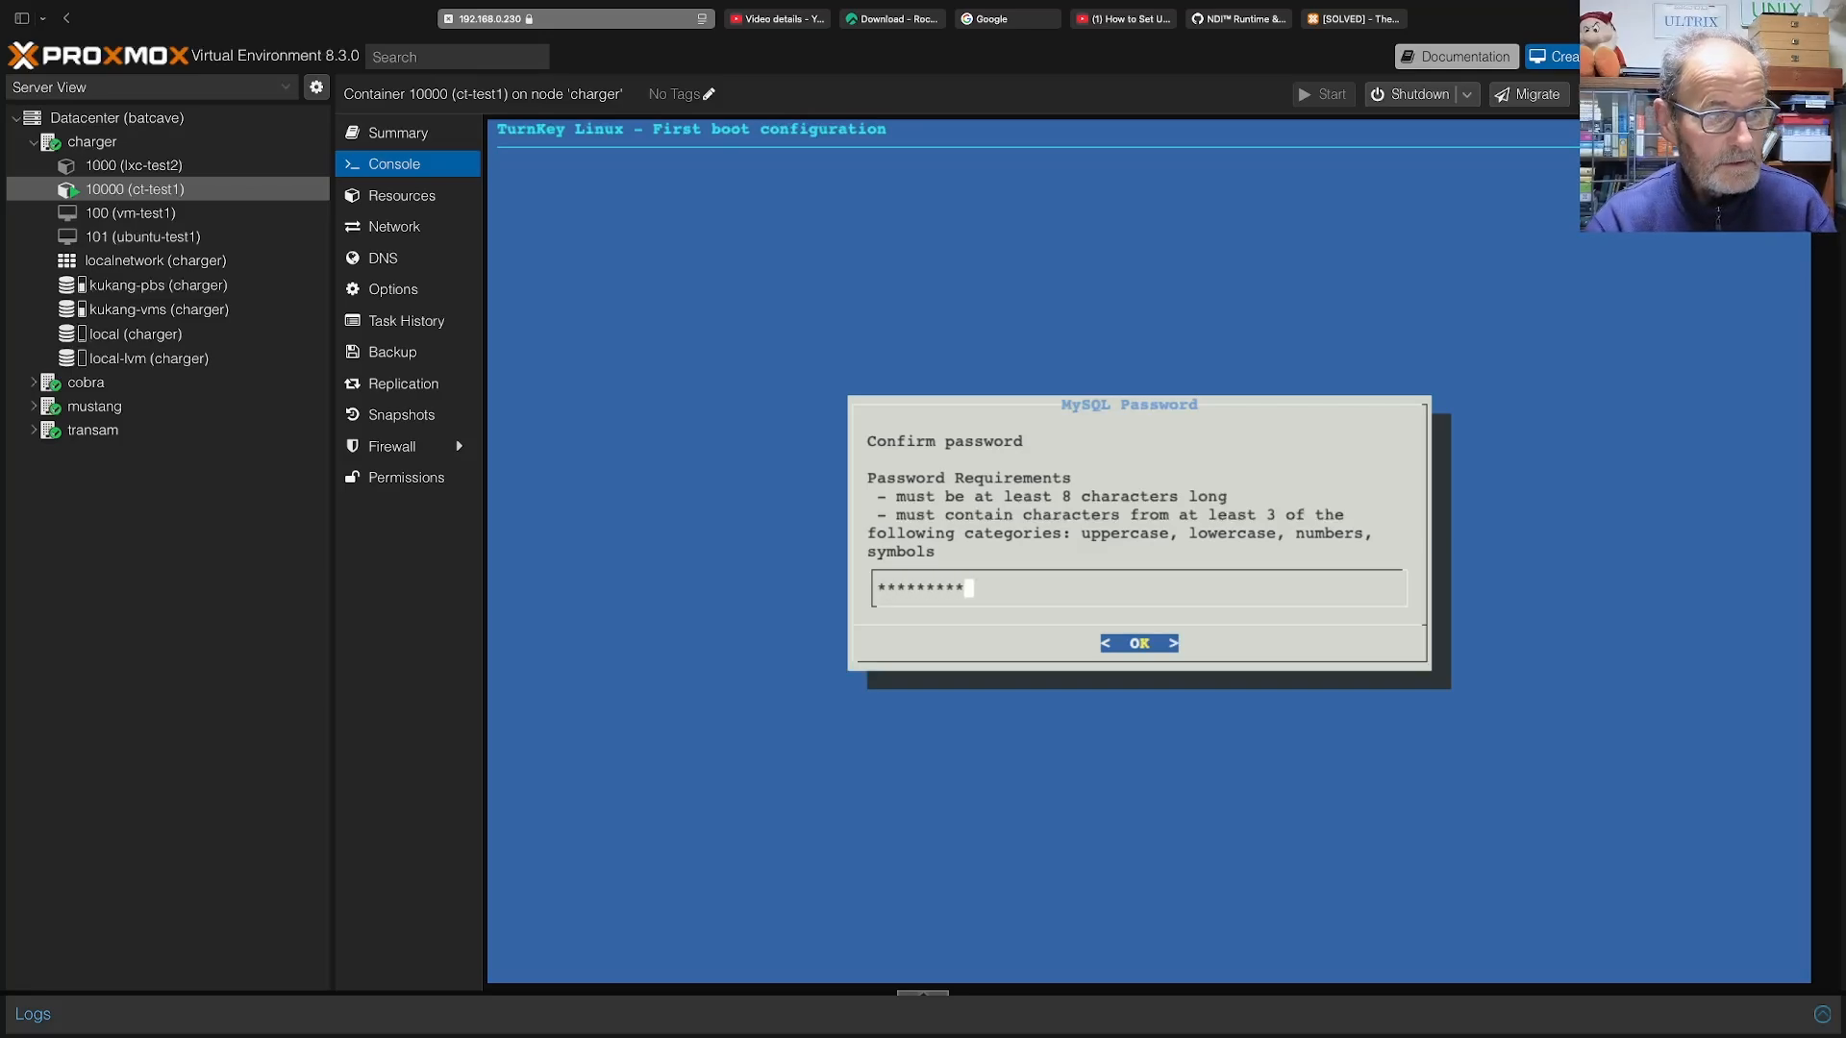
pyautogui.press('Return')
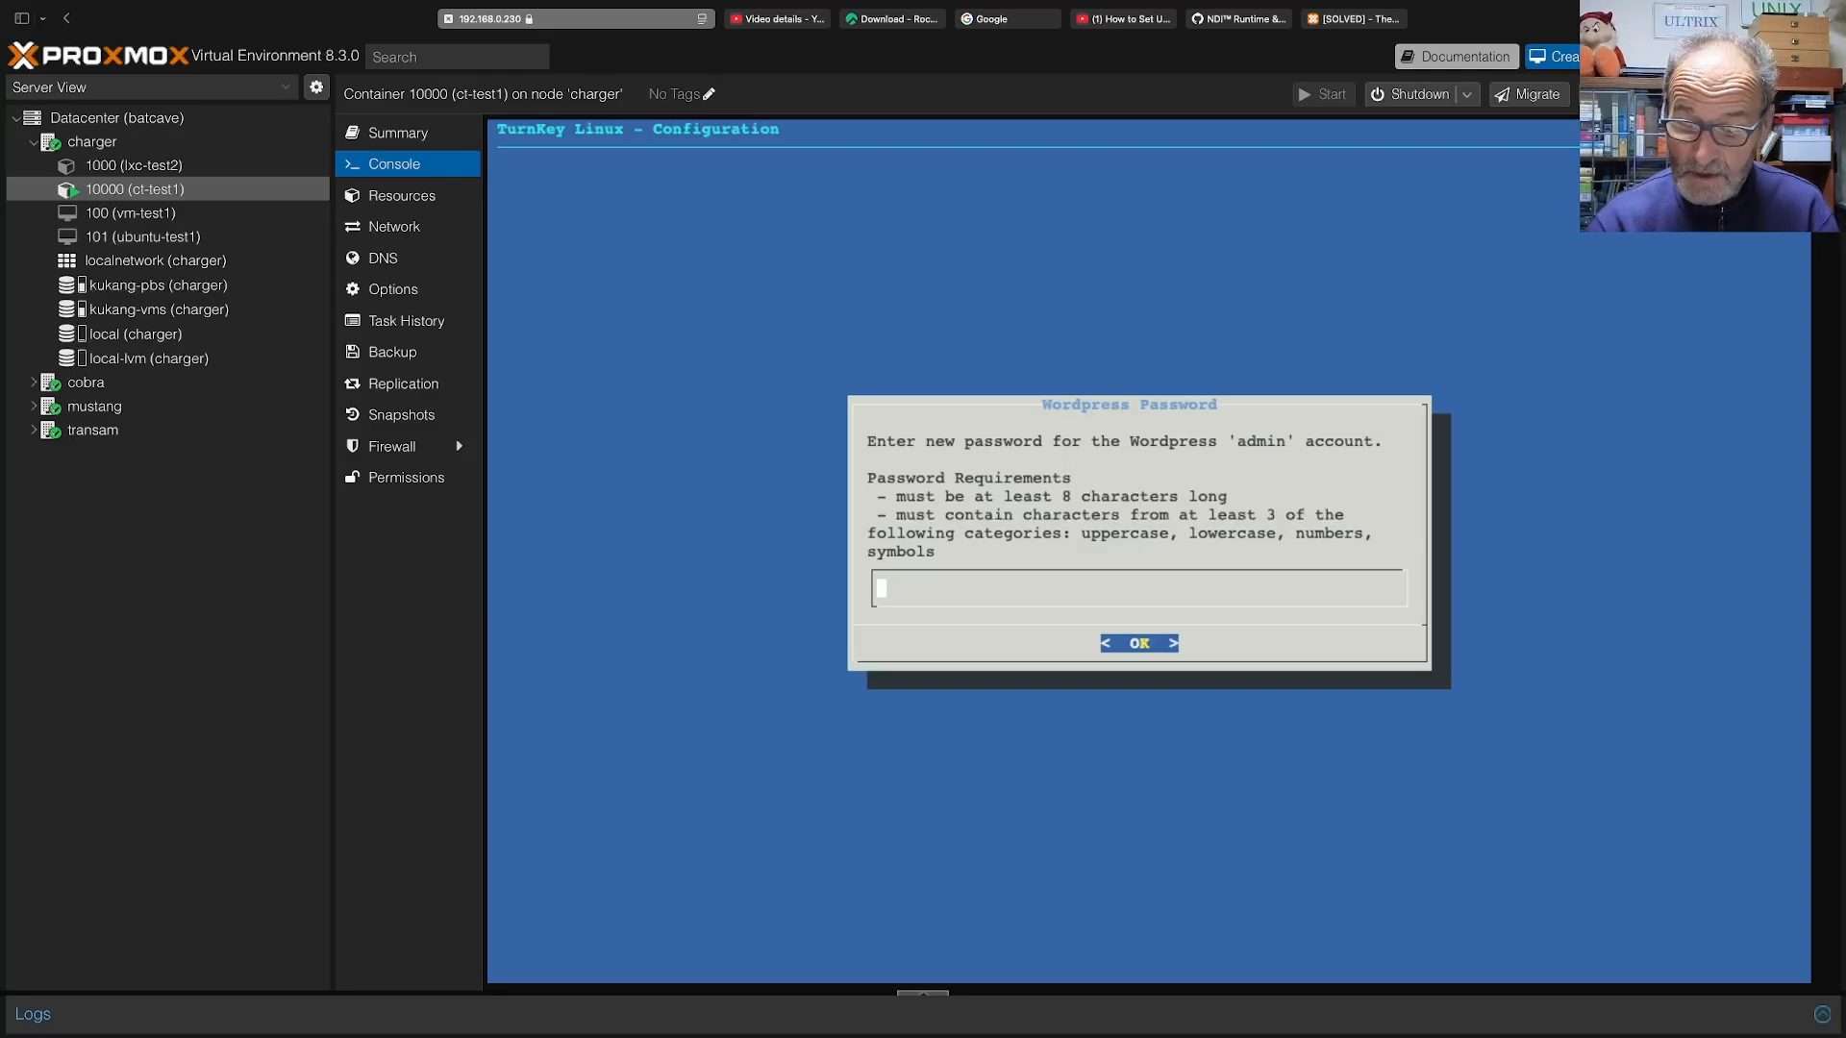
# Set and confirm a new password for the WordPress 'admin' account.
pyautogui.write('*******')
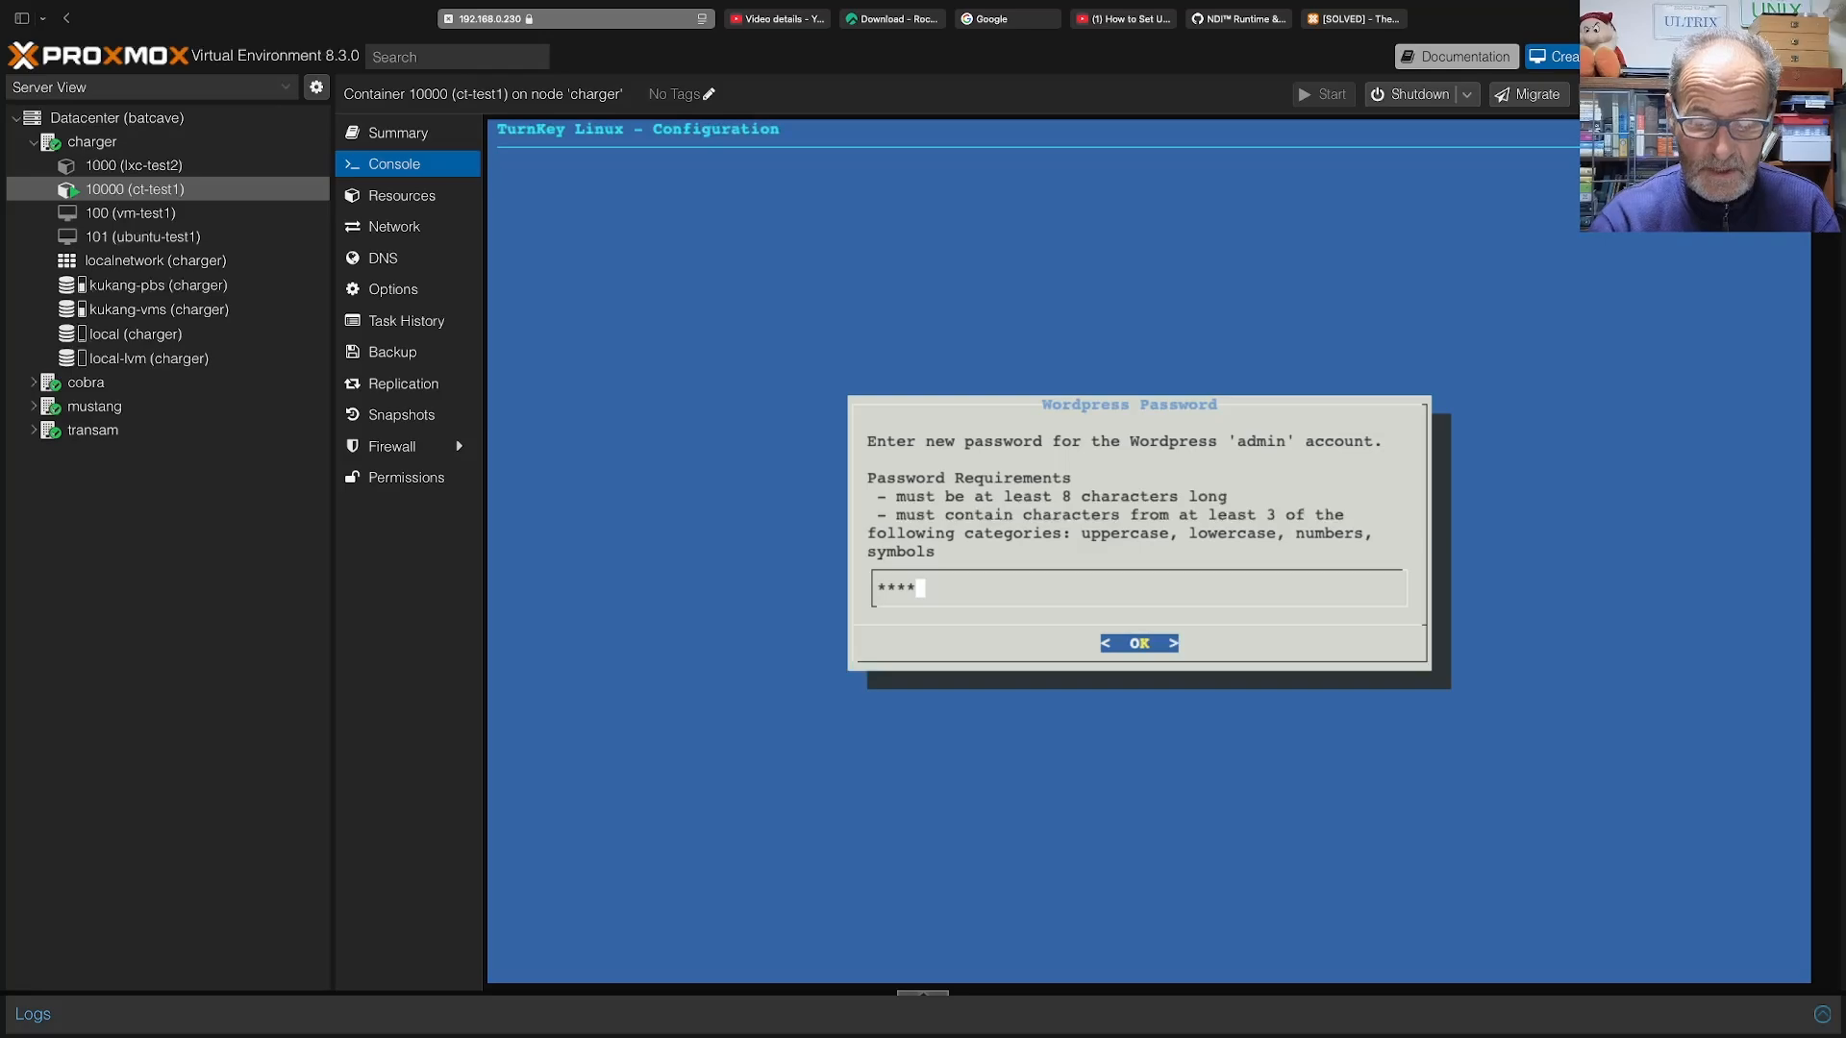
pyautogui.write('**')
pyautogui.press('Return')
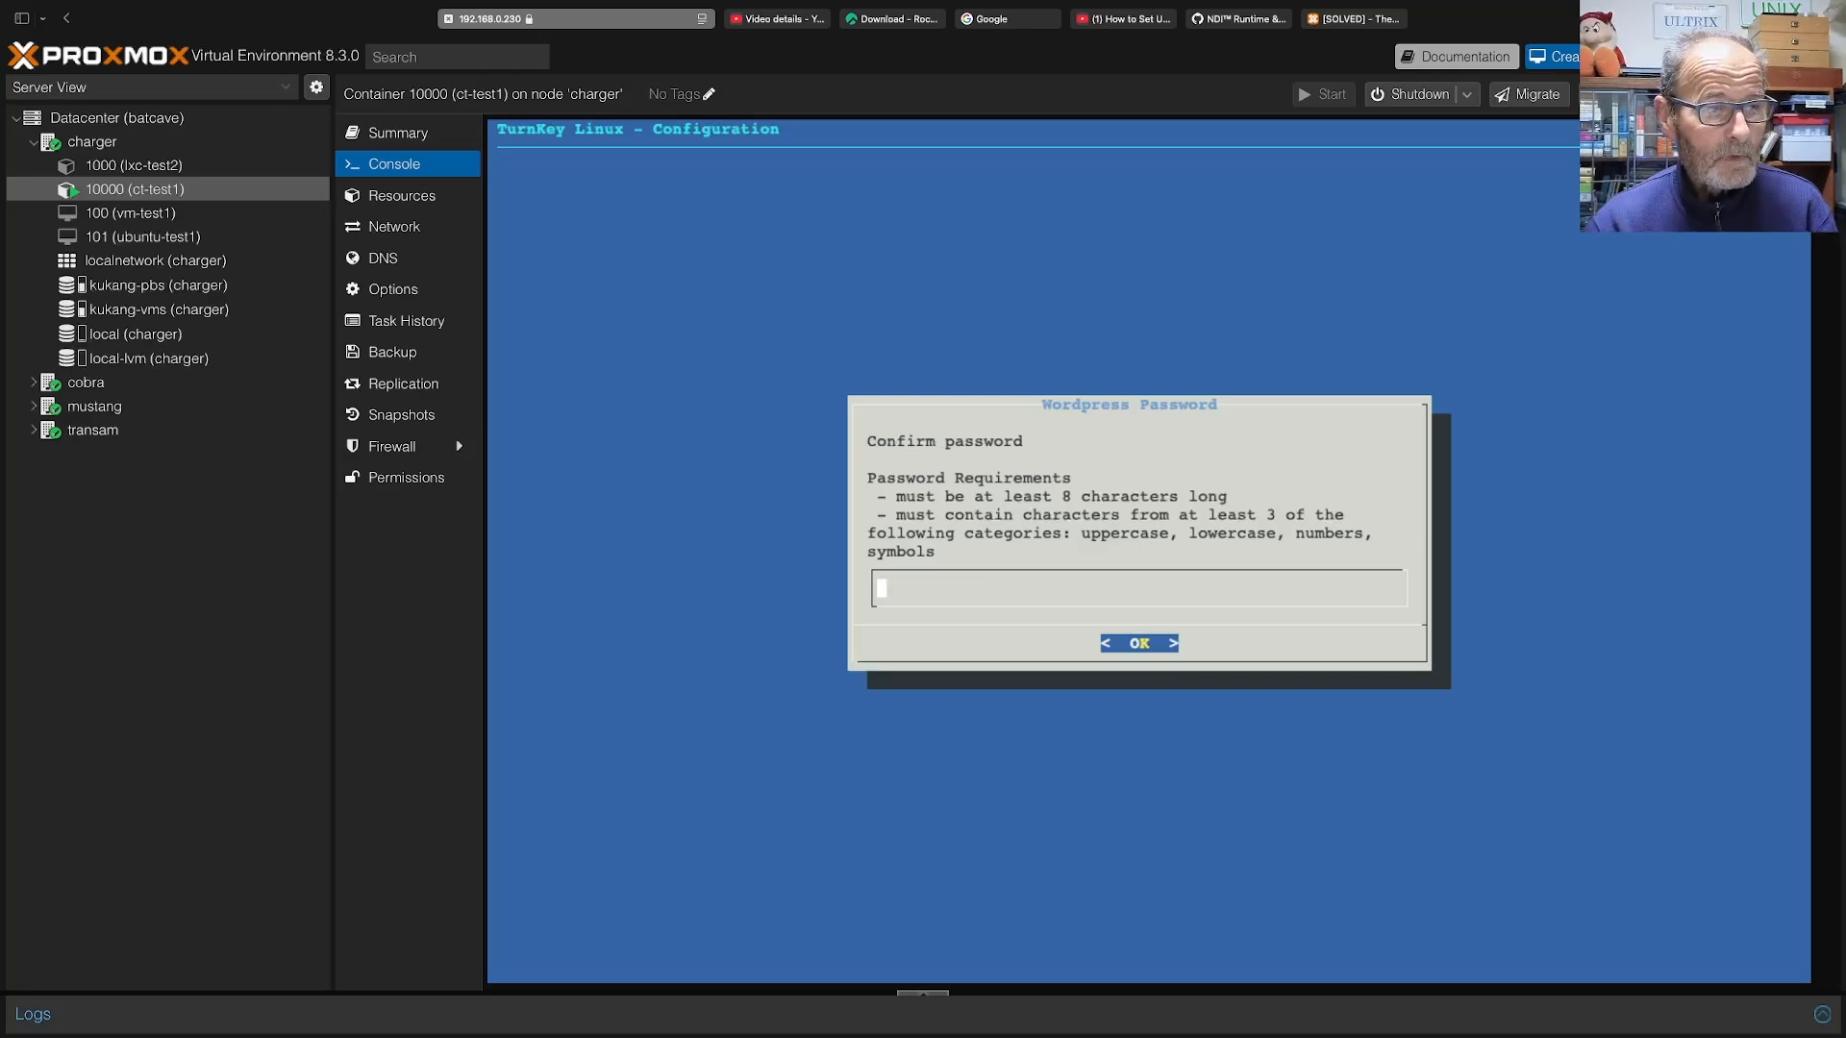
pyautogui.write('*******')
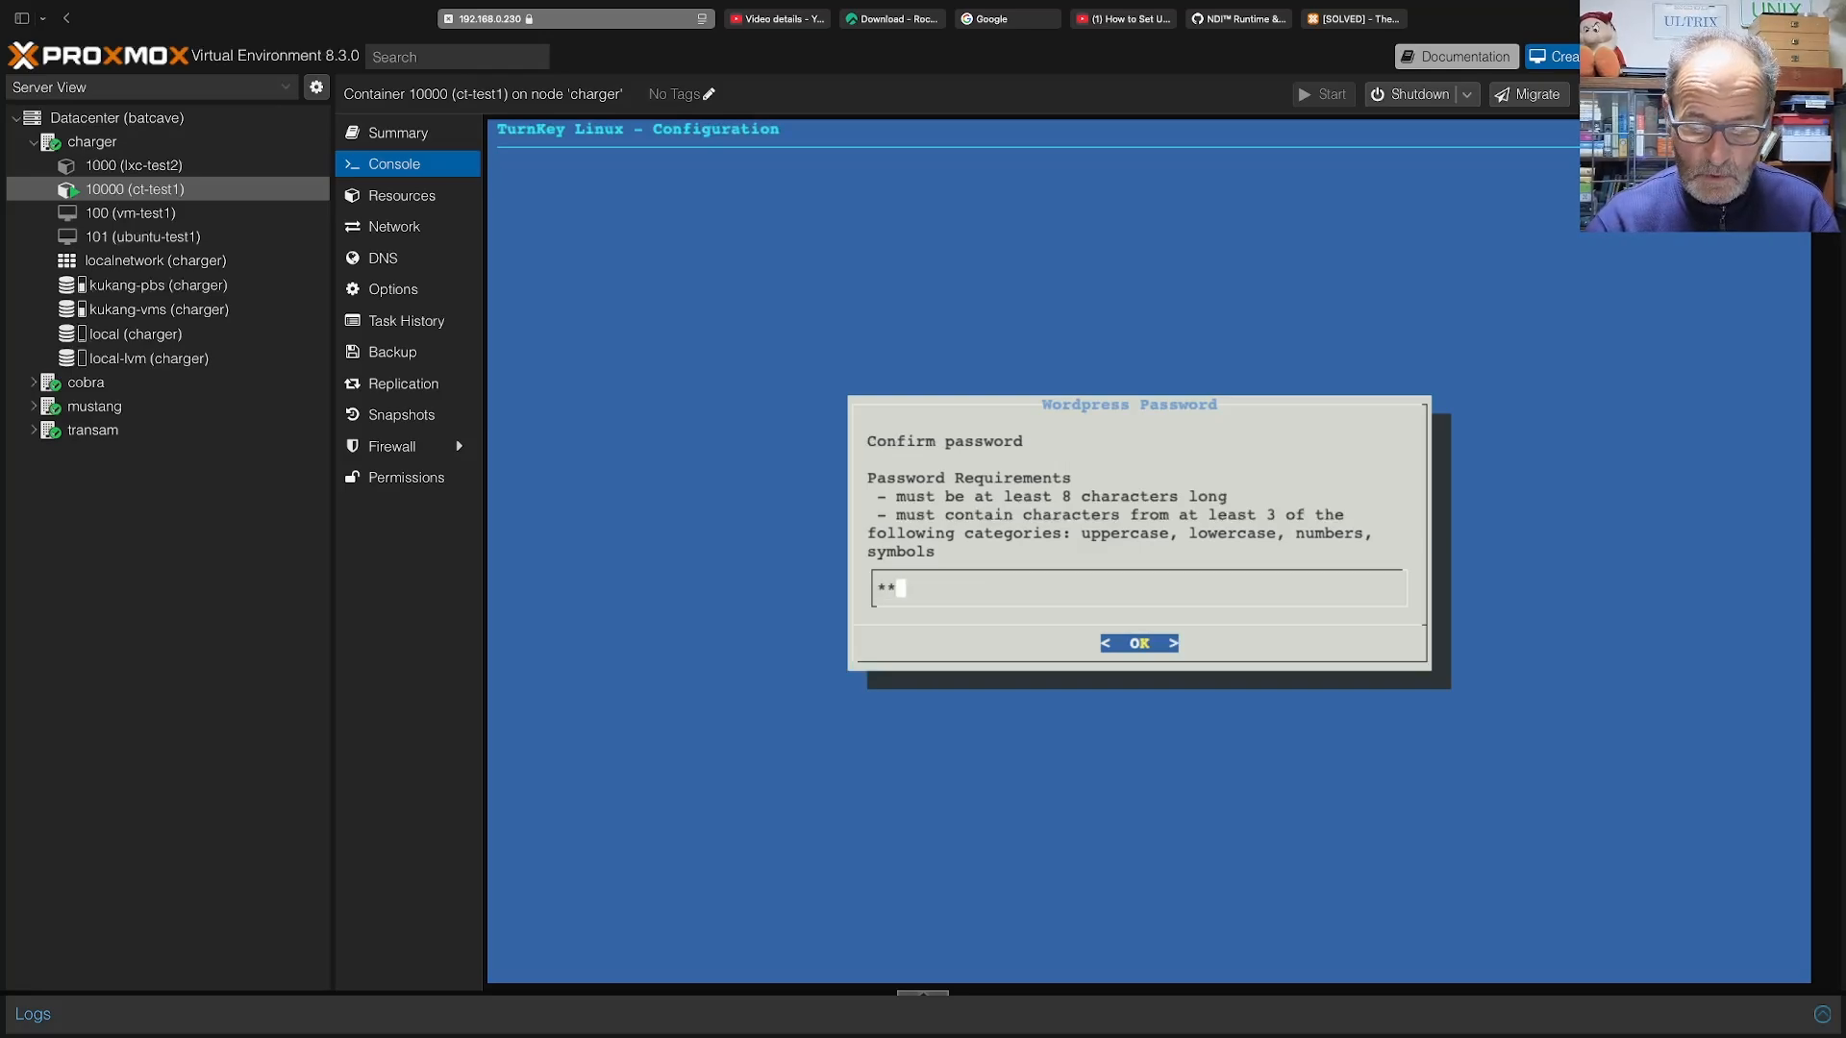
pyautogui.write('**')
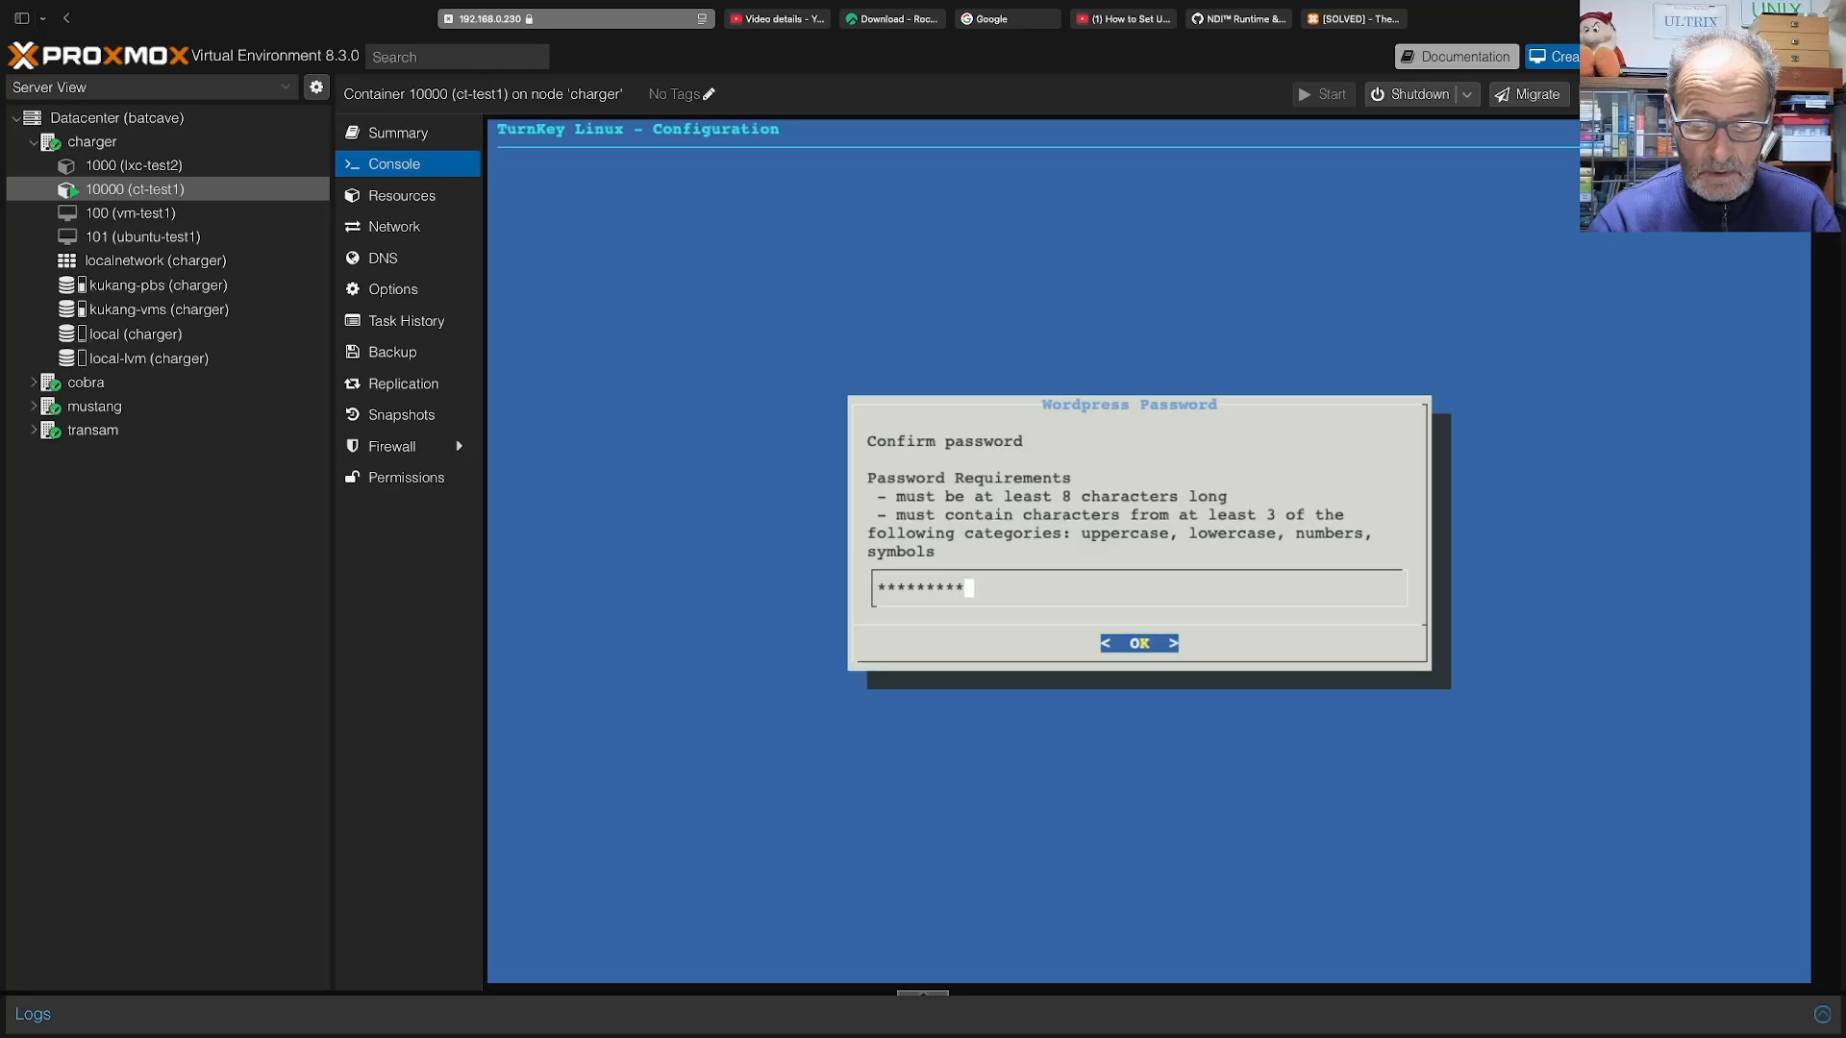
pyautogui.press('Return')
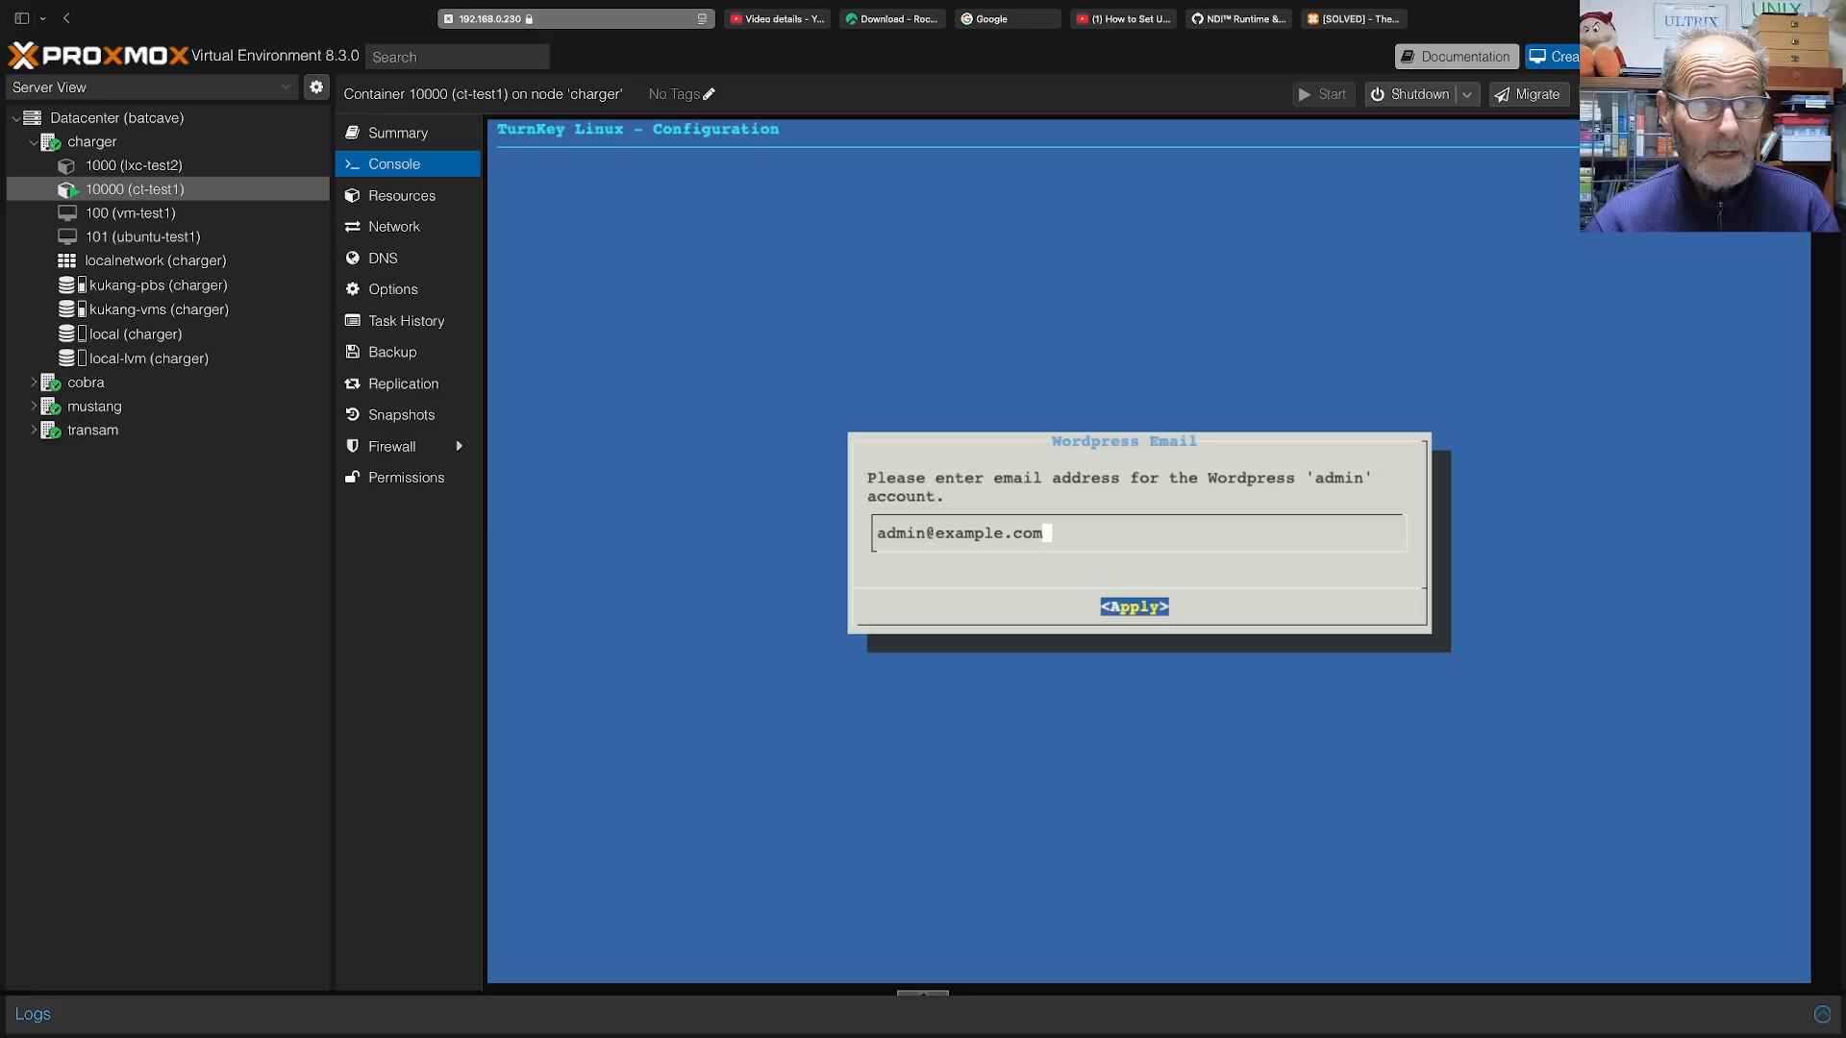
pyautogui.press('Return')
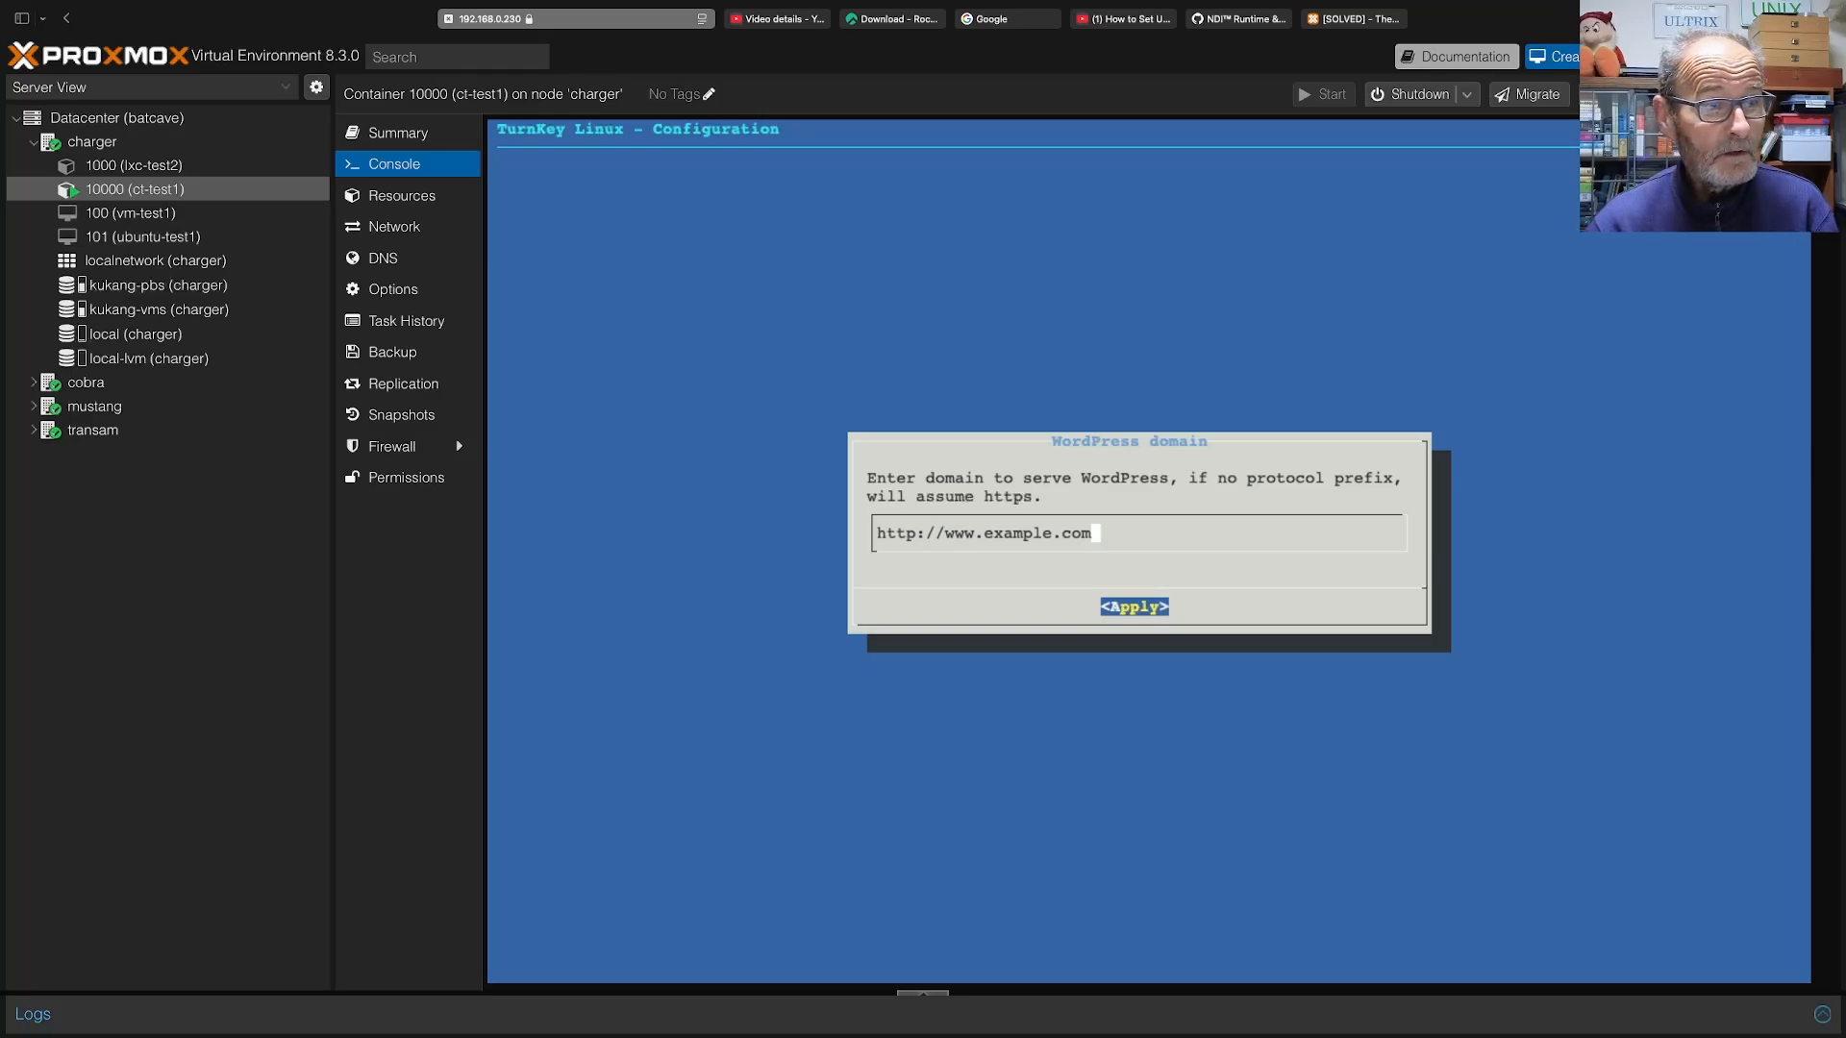
pyautogui.press('Return')
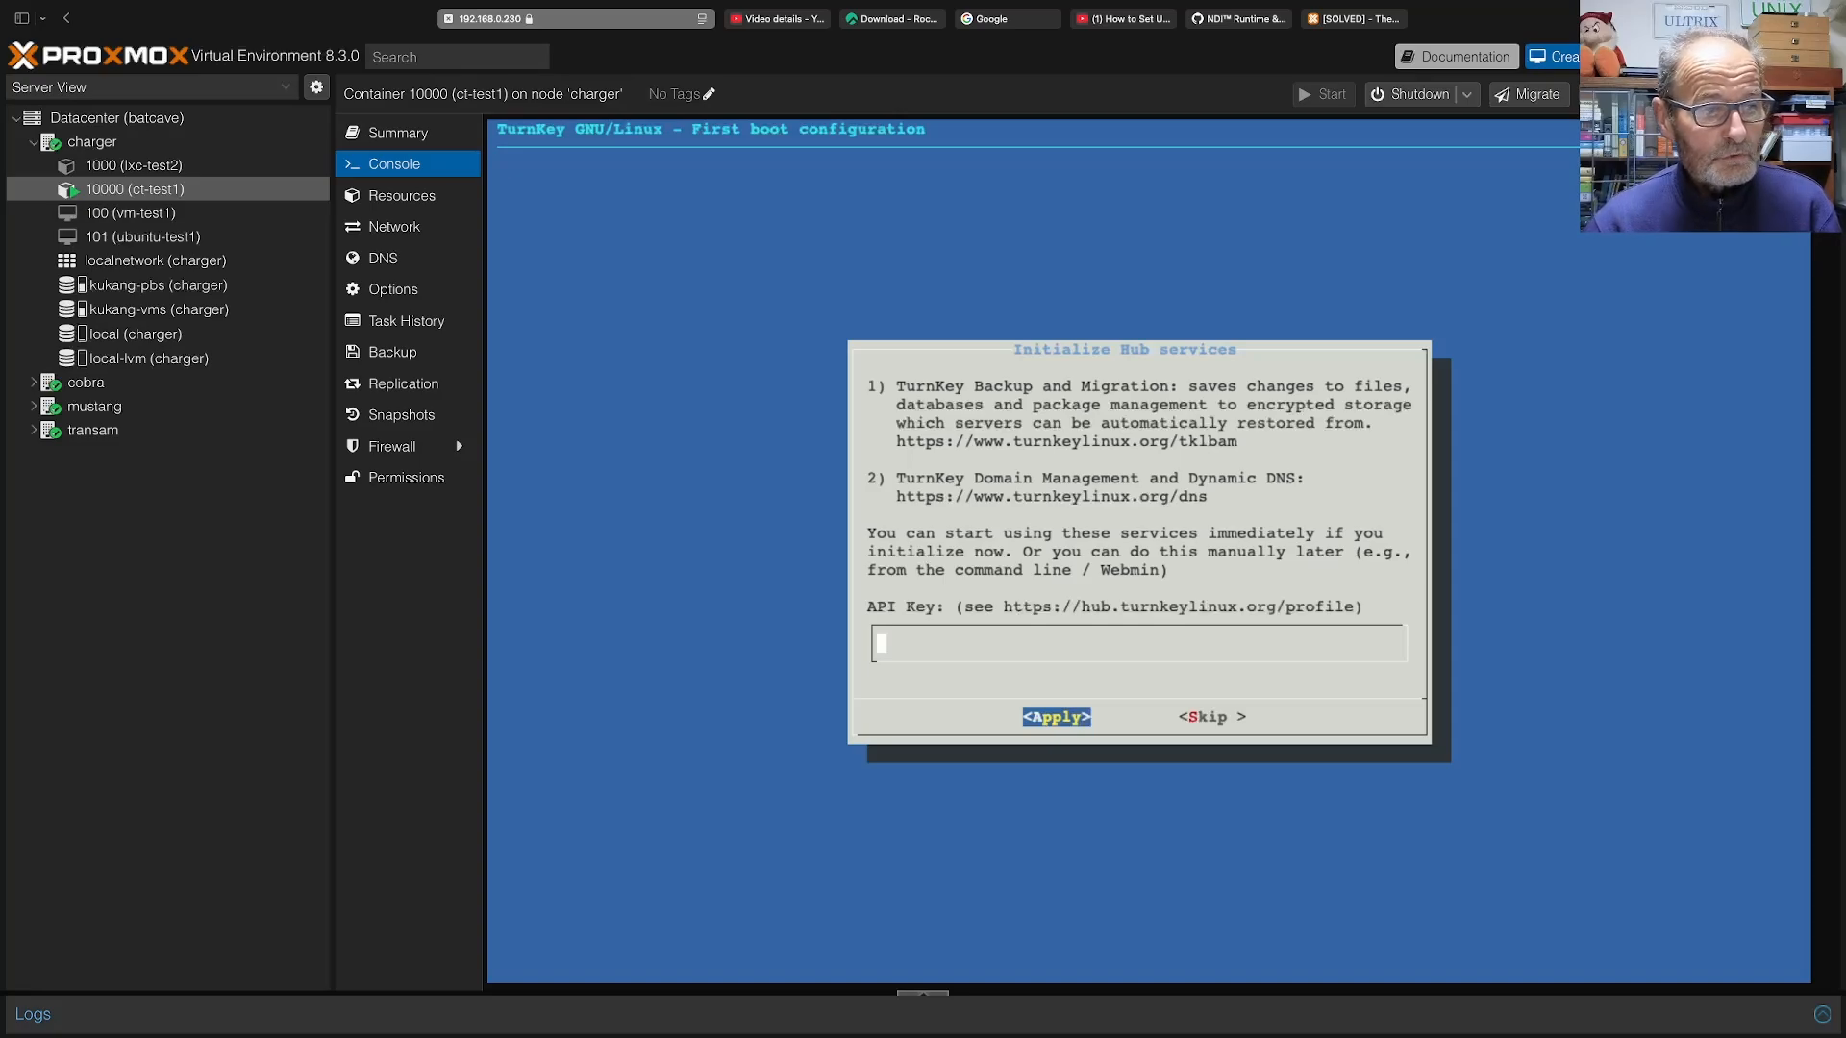
pyautogui.press('Tab')
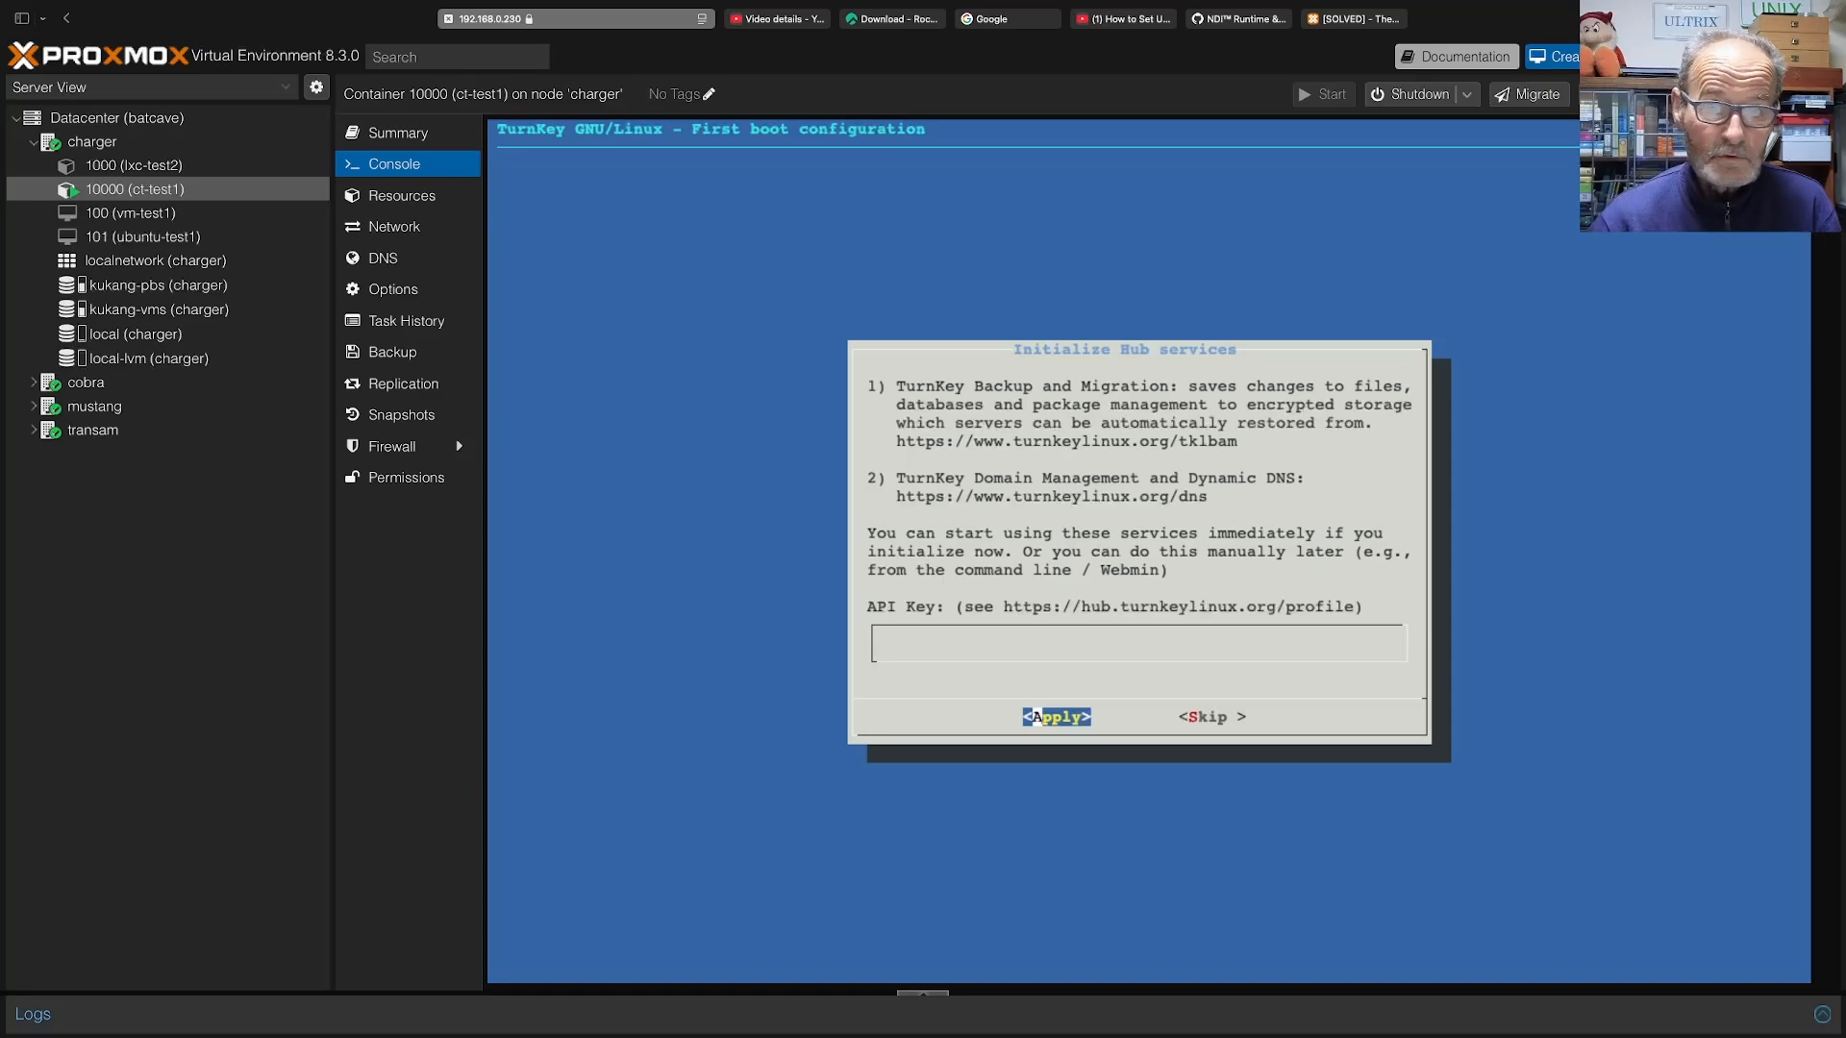
pyautogui.press('Return')
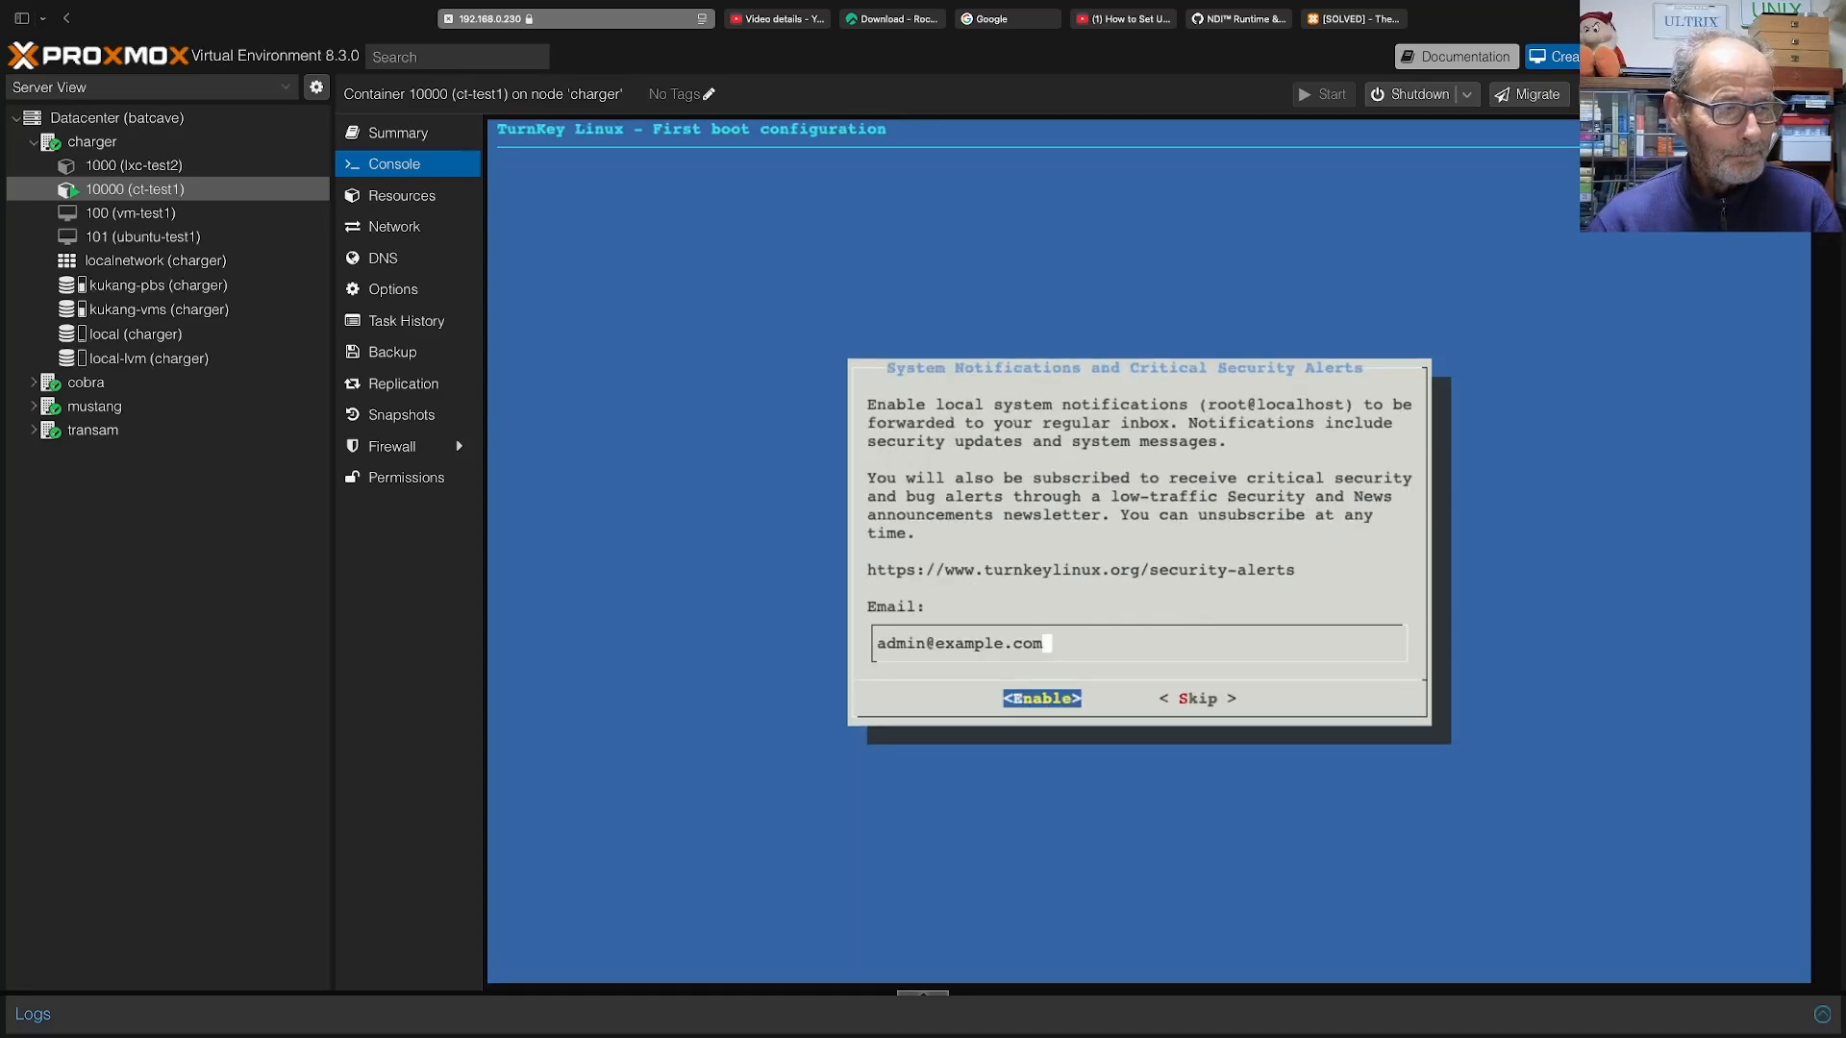
# Enable system notifications and security alerts with the default email address, and install the latest security updates.
pyautogui.press('Return')
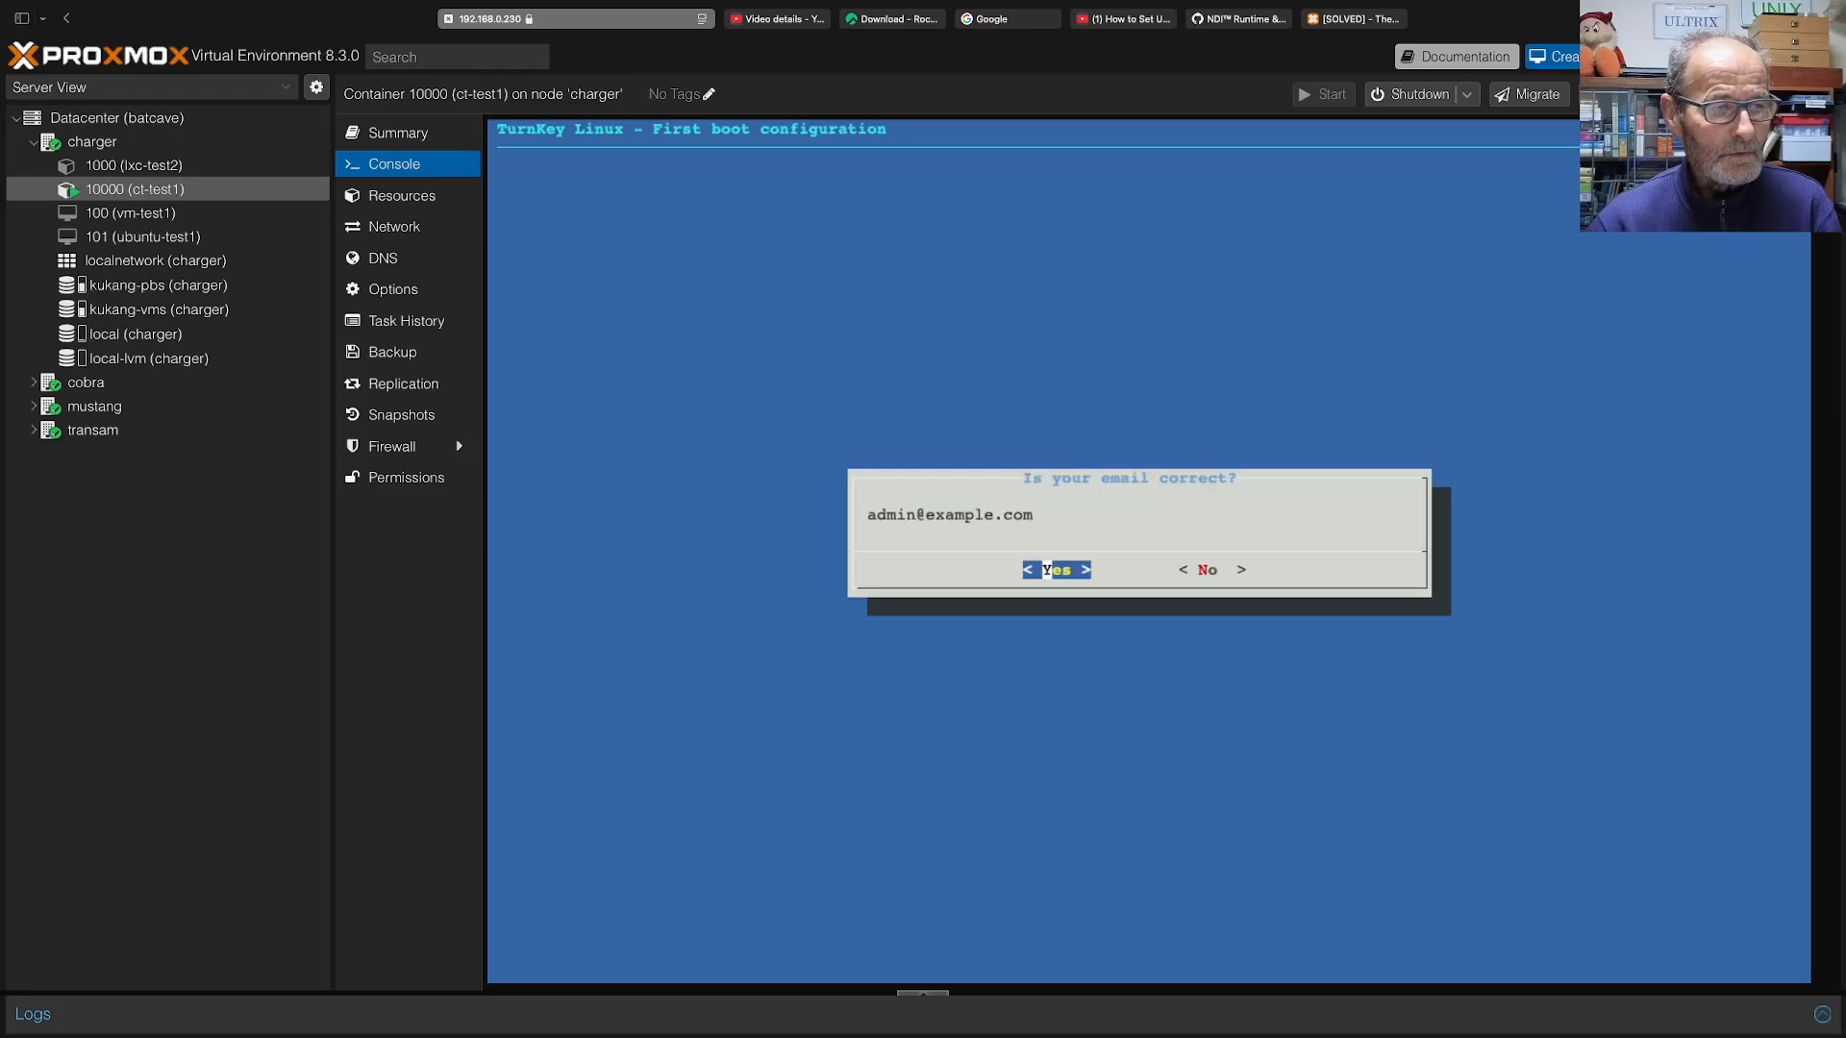
pyautogui.press('Return')
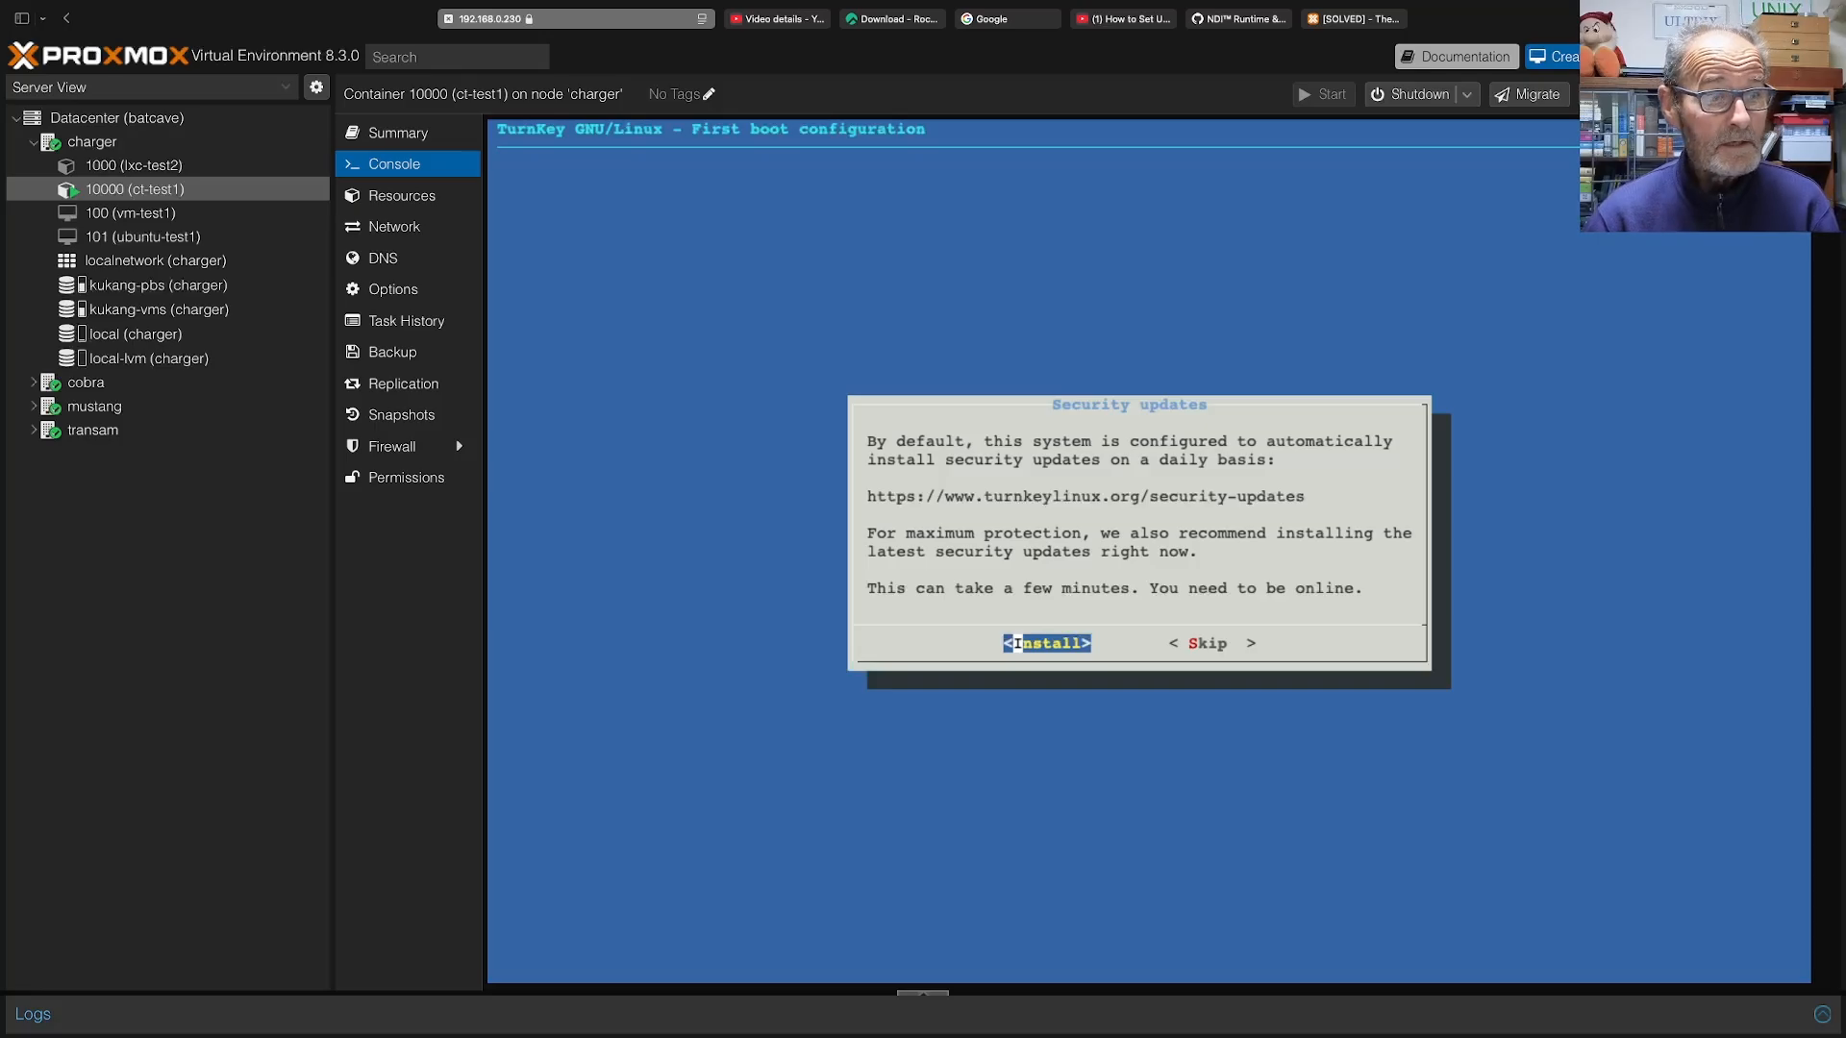
pyautogui.press('Return')
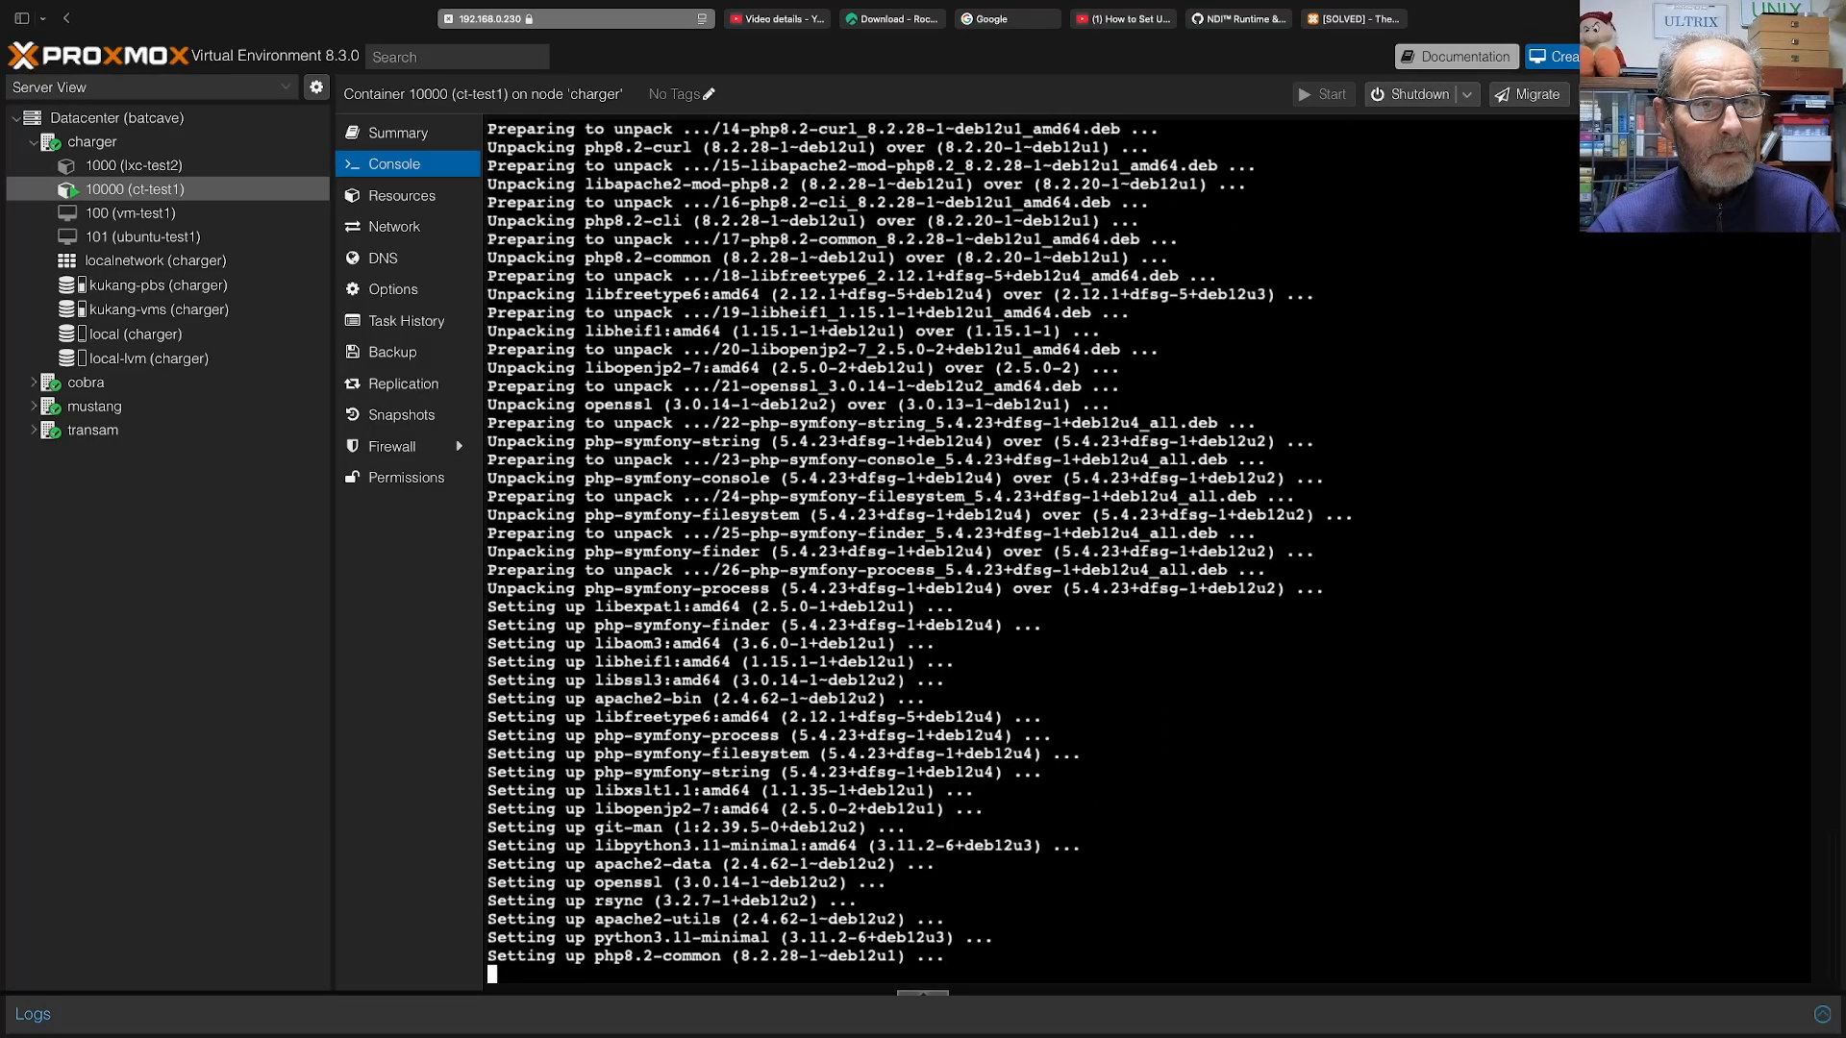
# Try to open turnkeylinux.io in a new browser tab.
pyautogui.press('super+t')
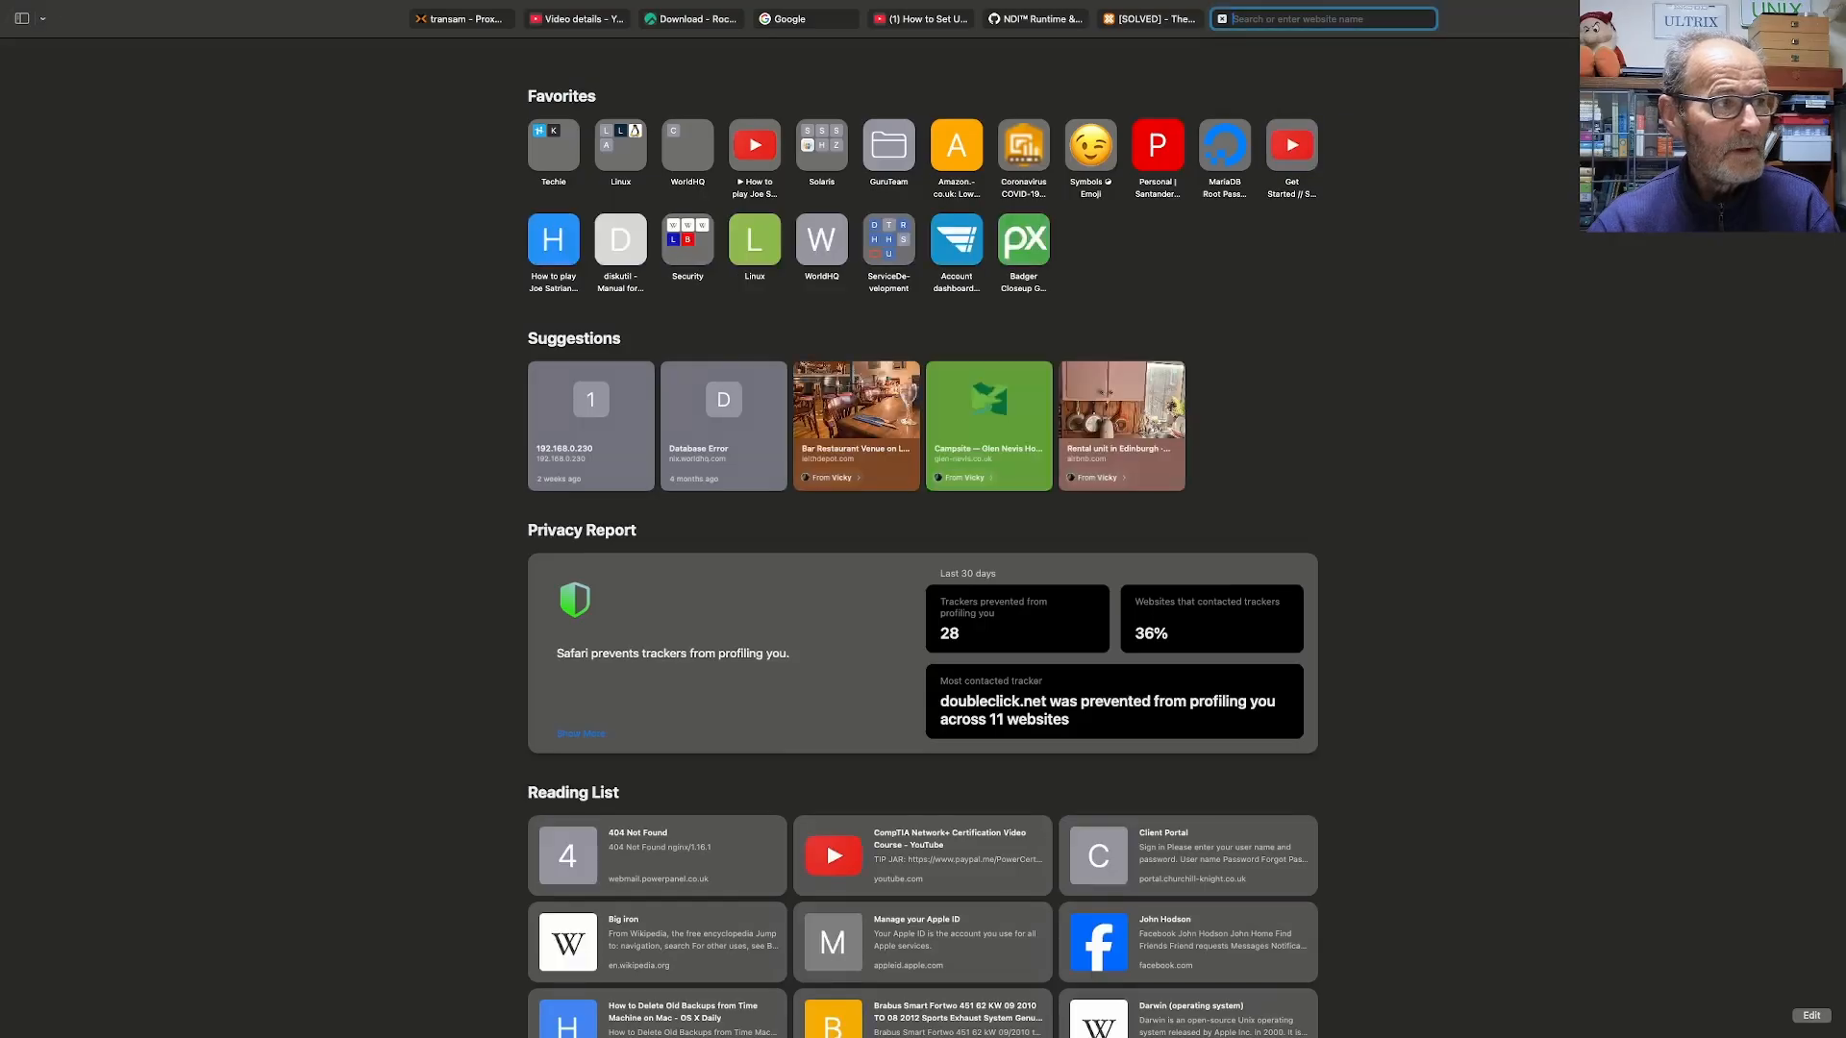
pyautogui.click(1259, 20)
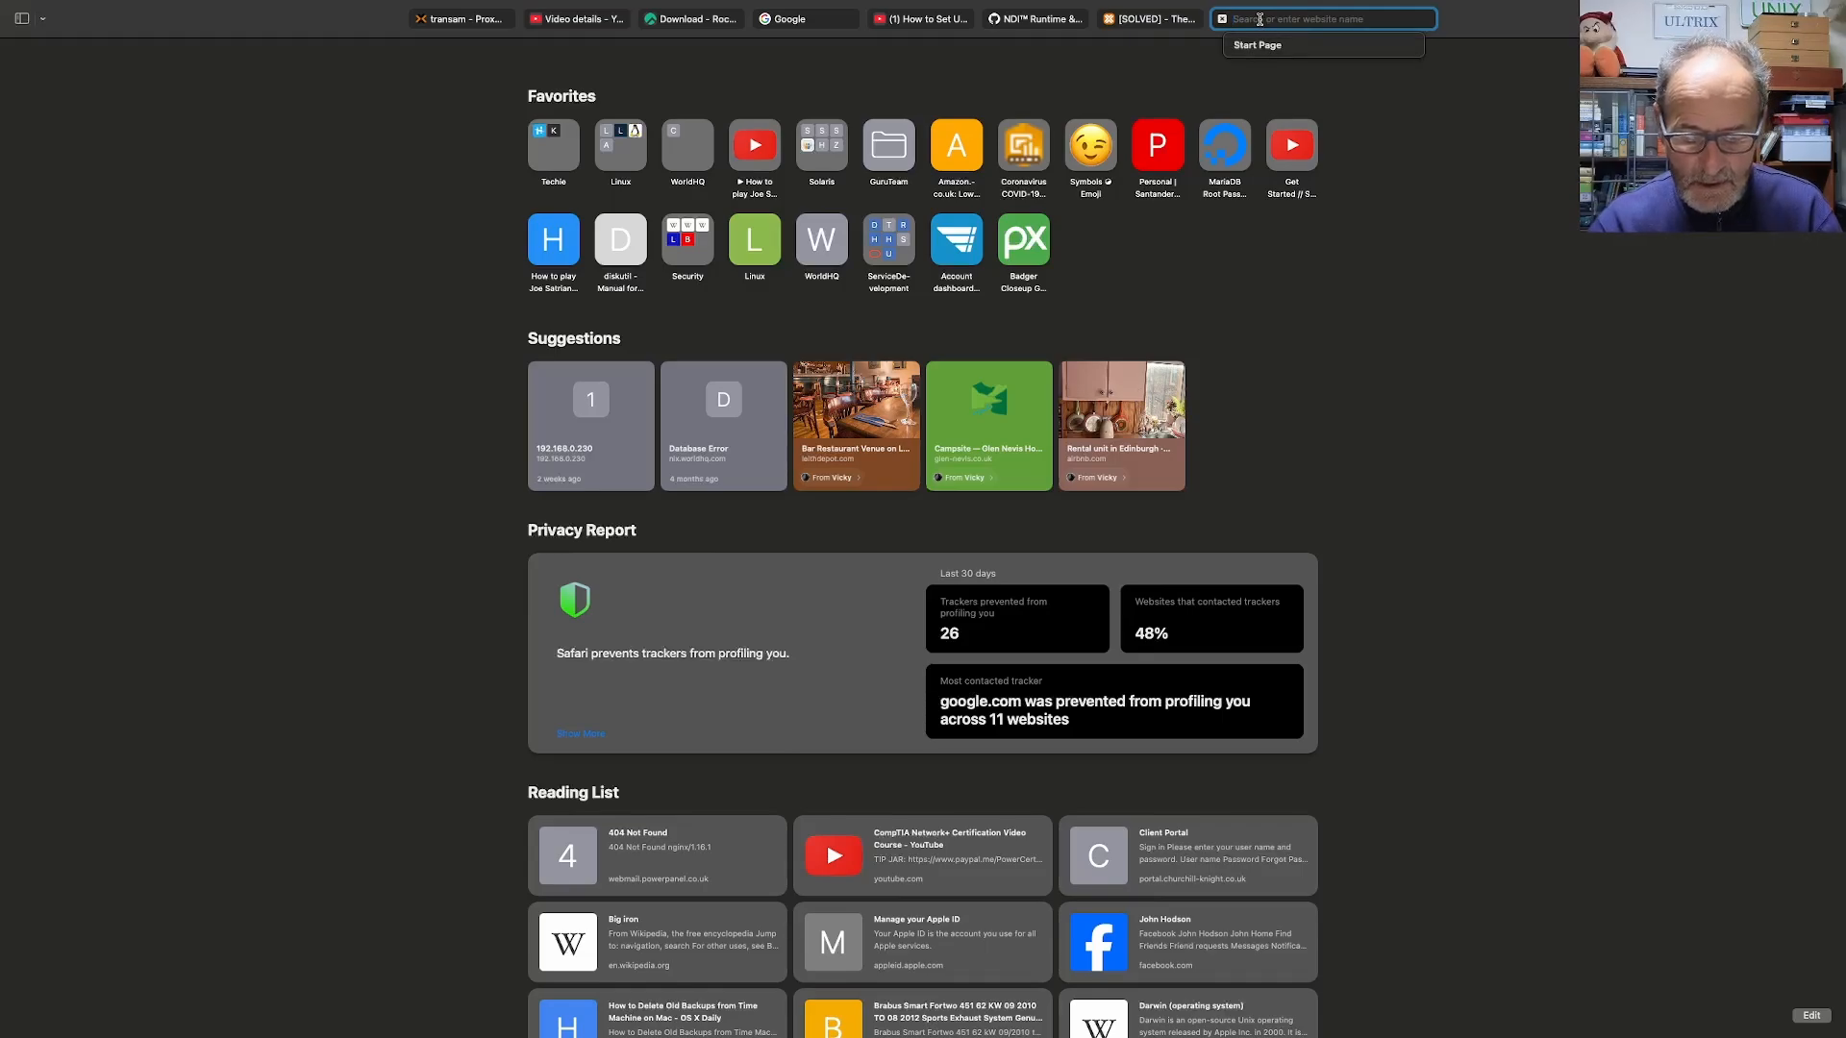
pyautogui.write('tr')
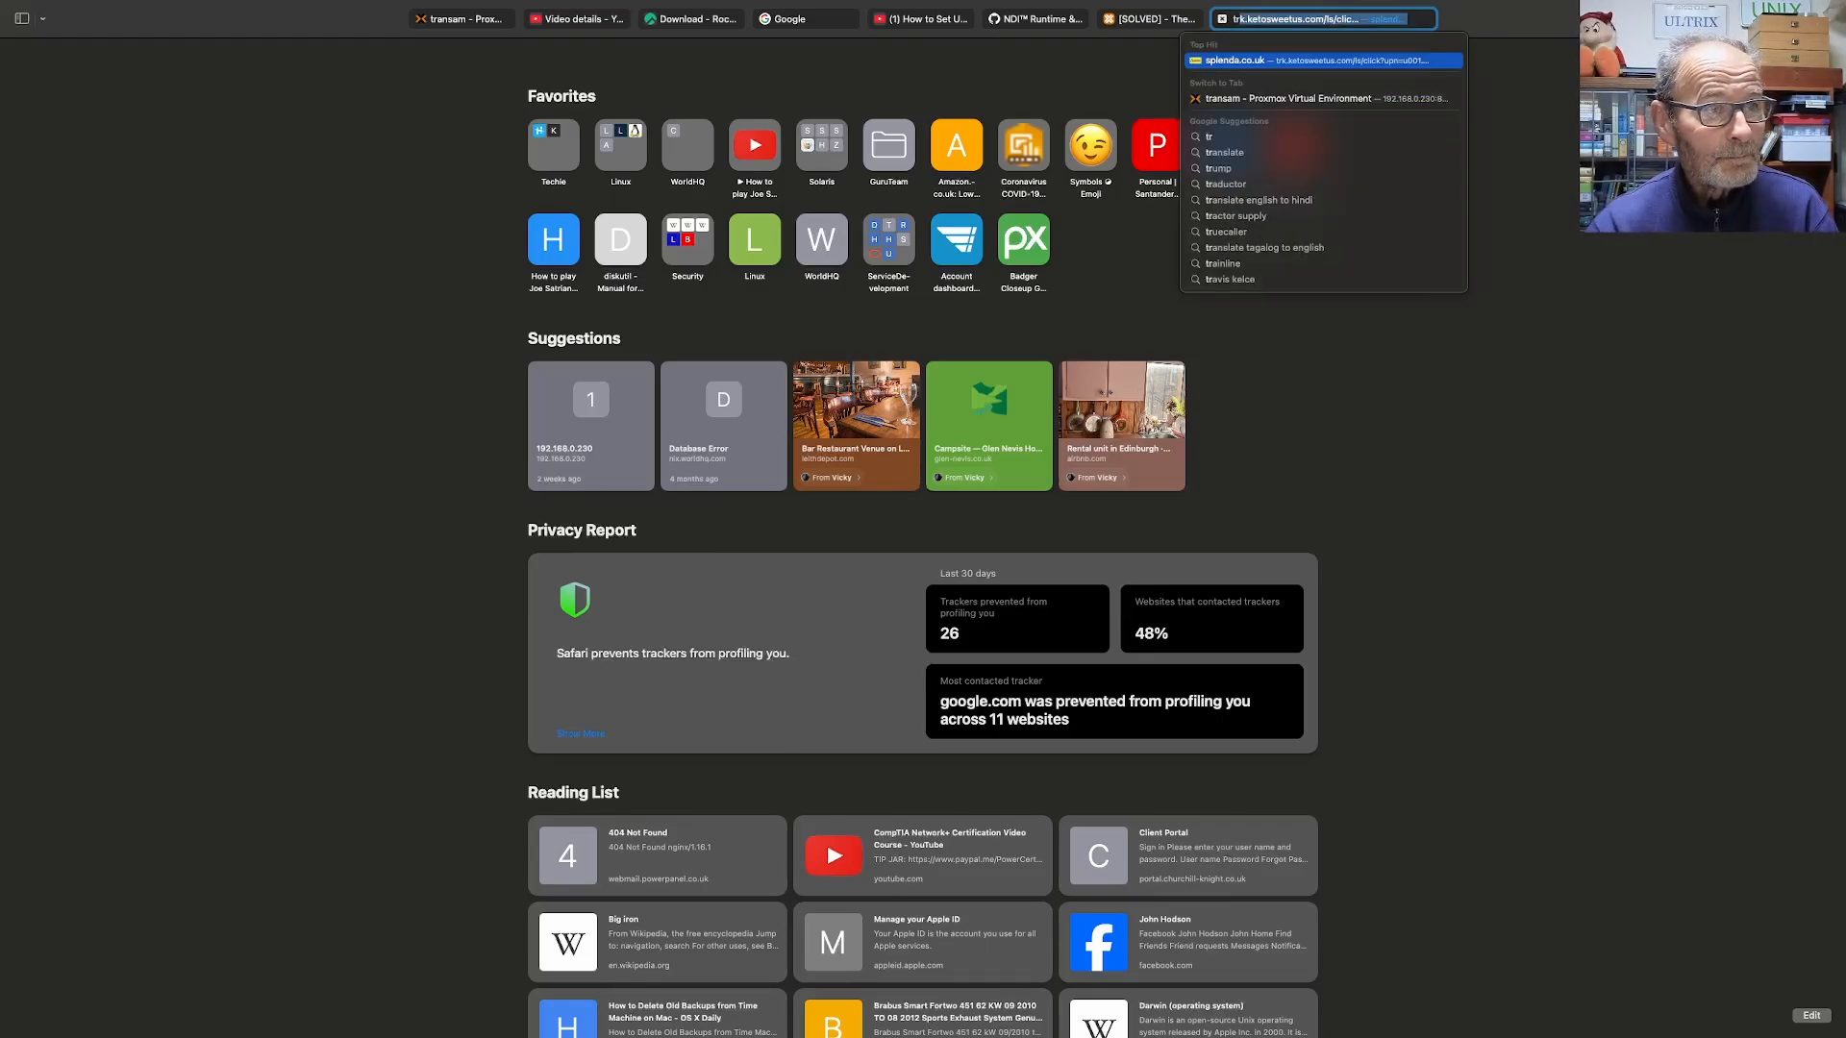
pyautogui.press('BackSpace')
pyautogui.press('BackSpace')
pyautogui.write('ur')
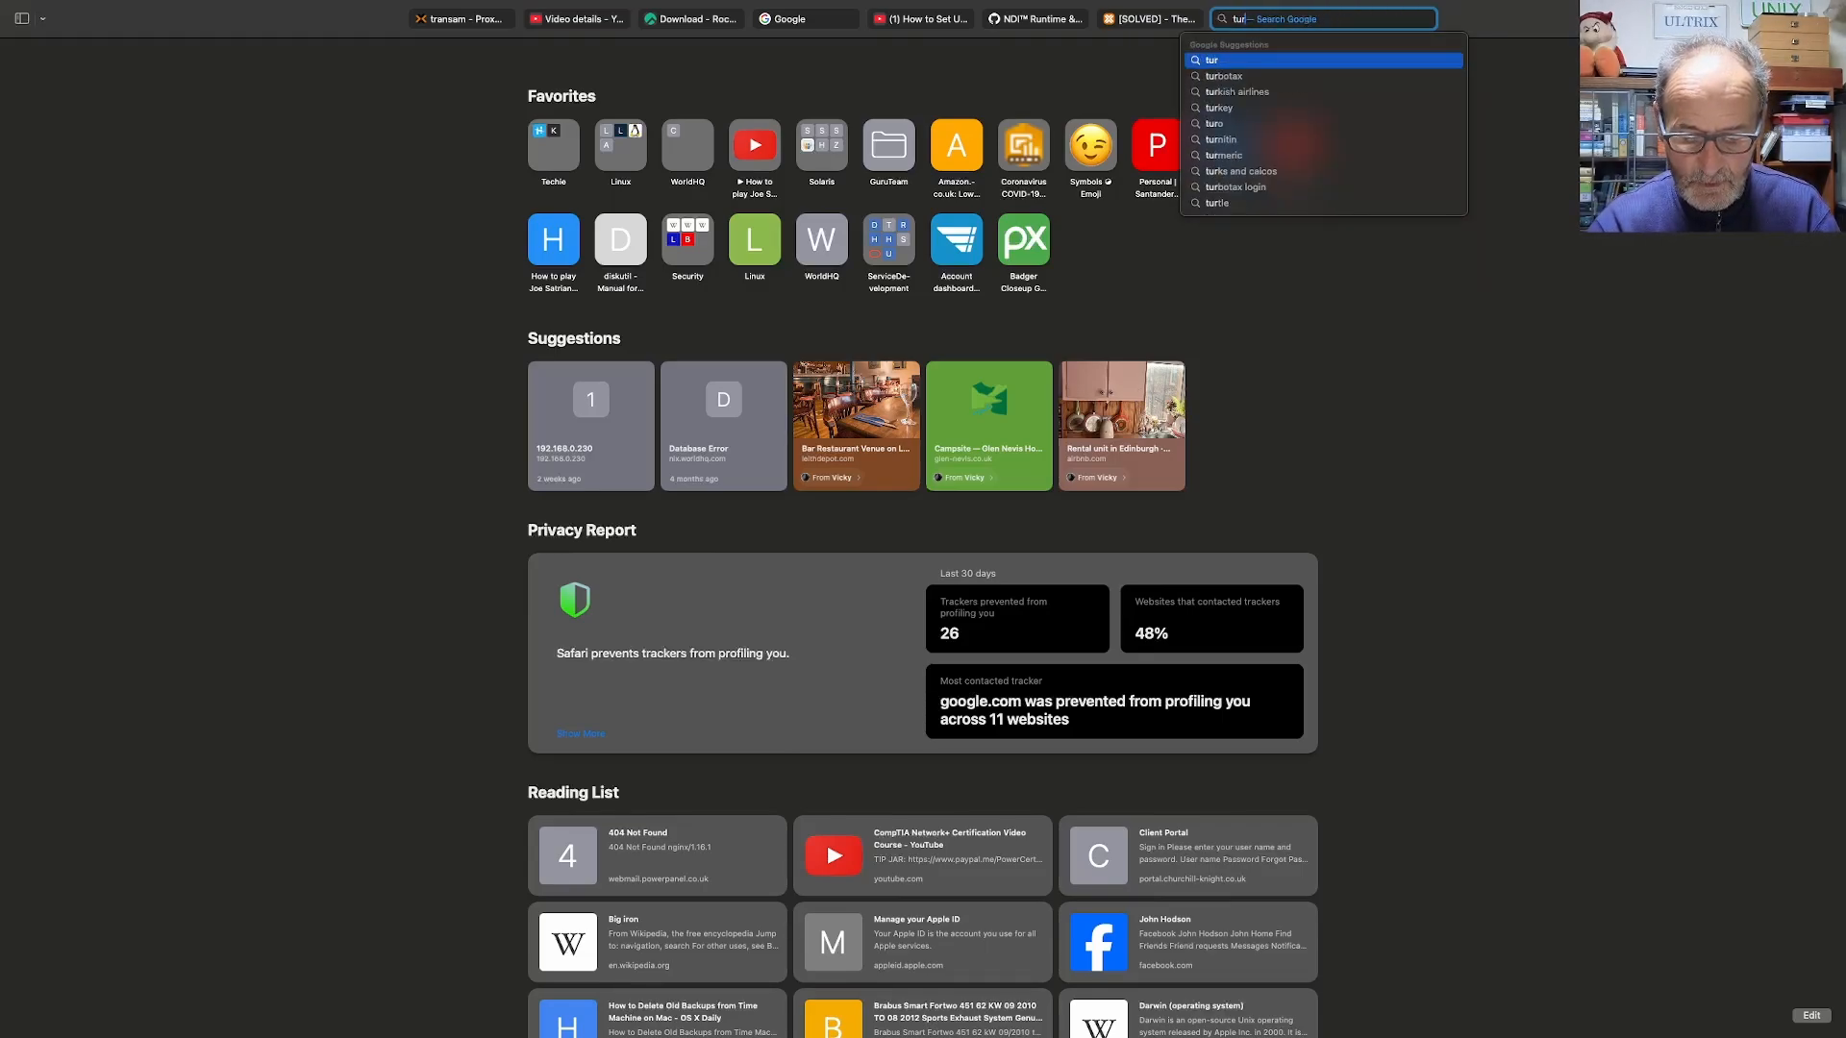
pyautogui.write('nkey')
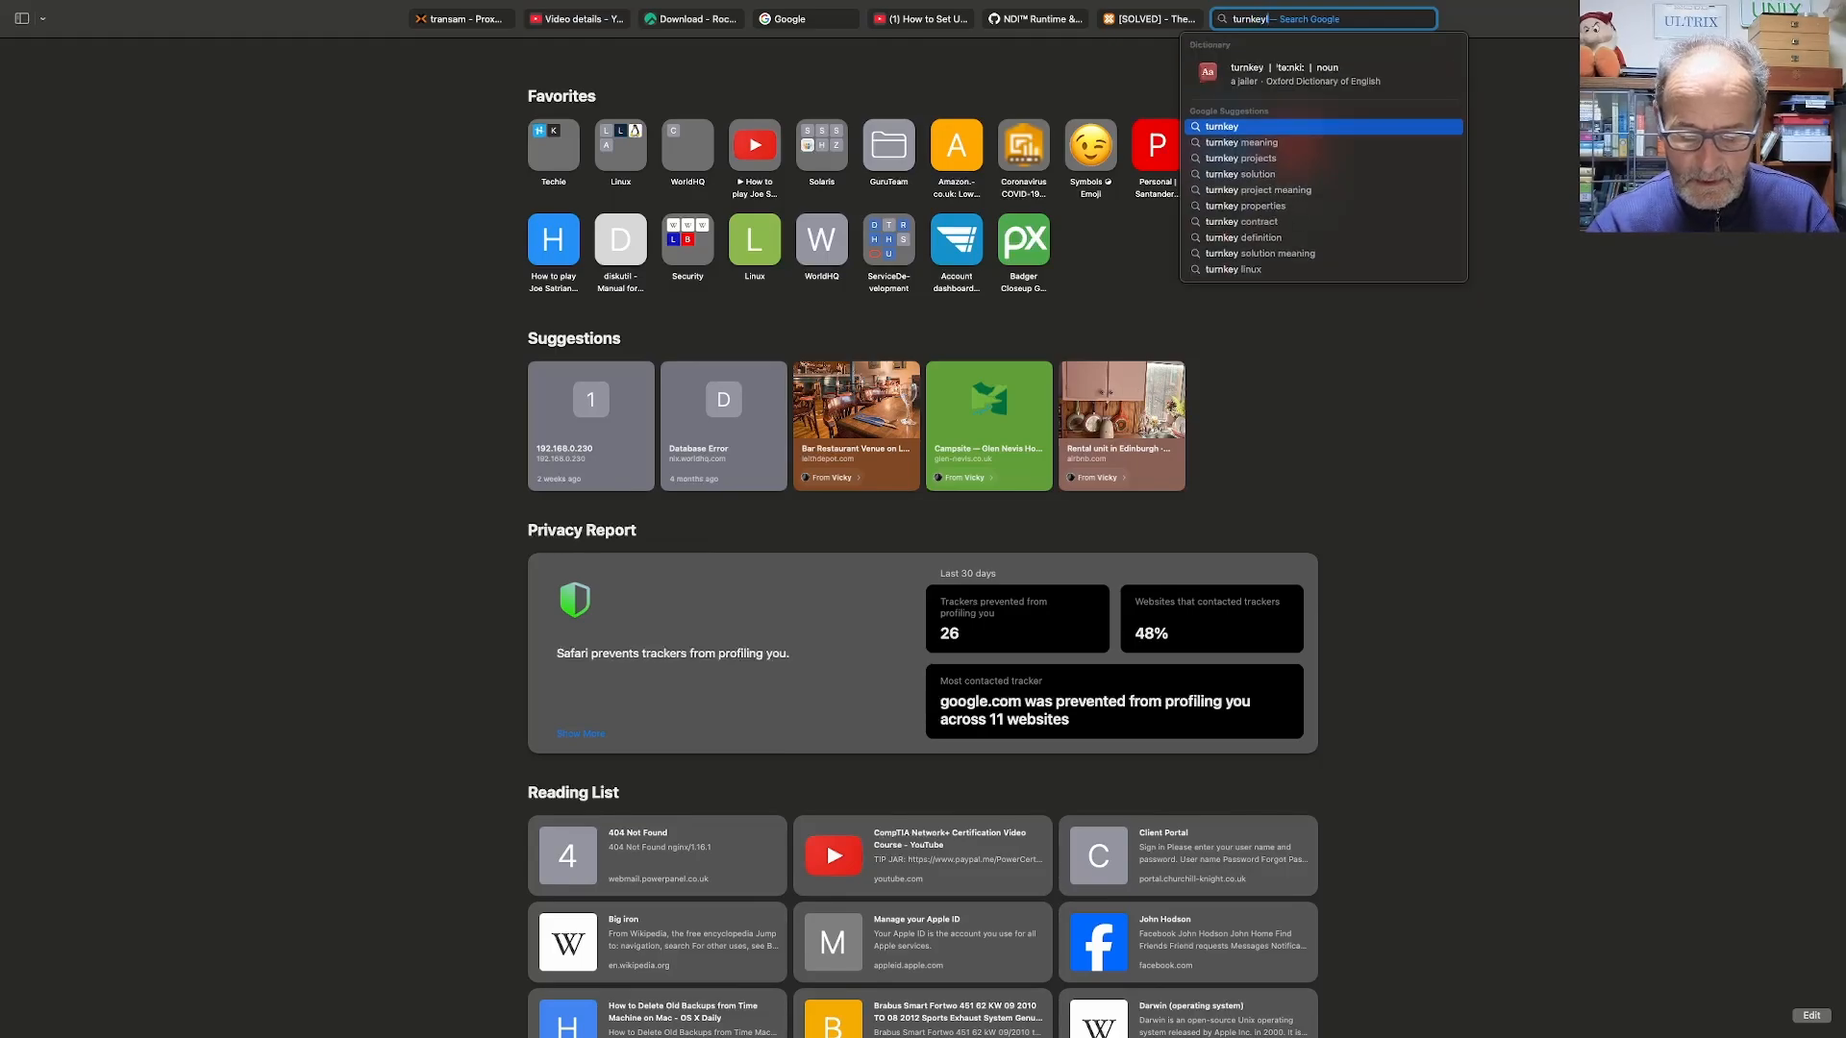
pyautogui.write('linux')
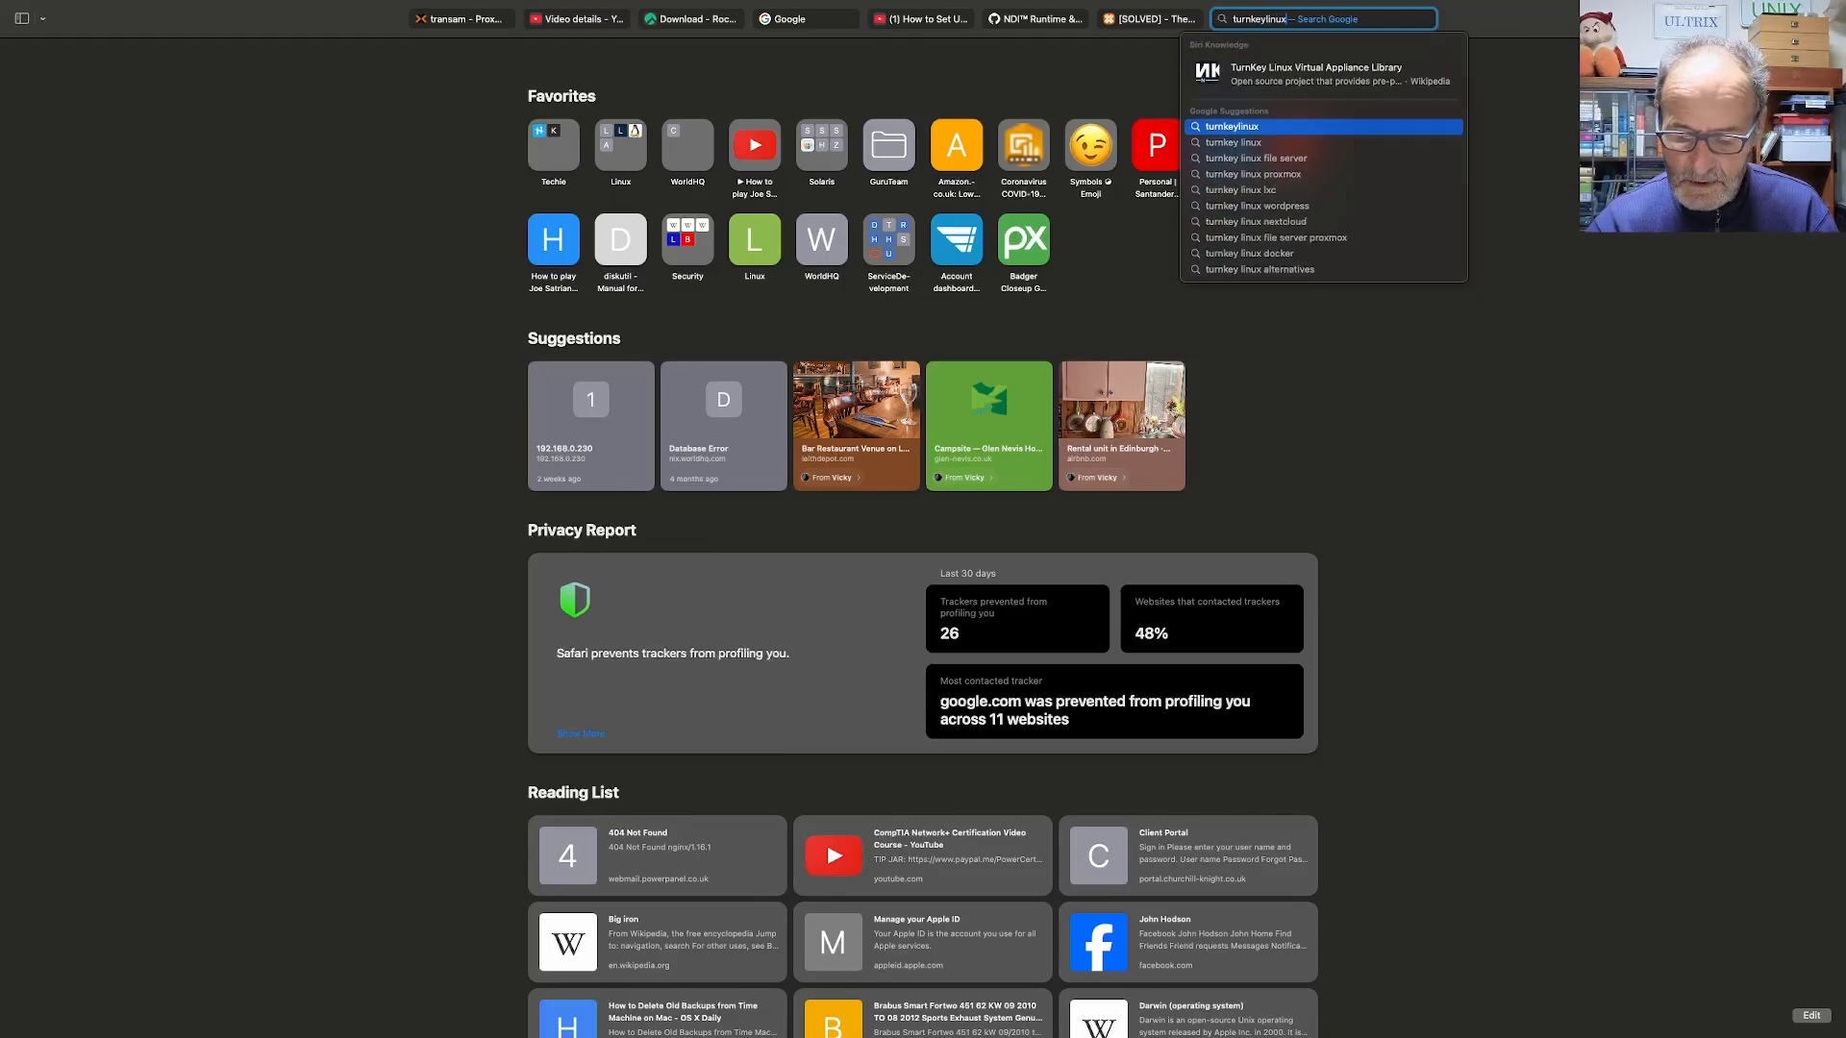
pyautogui.write('.io')
pyautogui.press('Return')
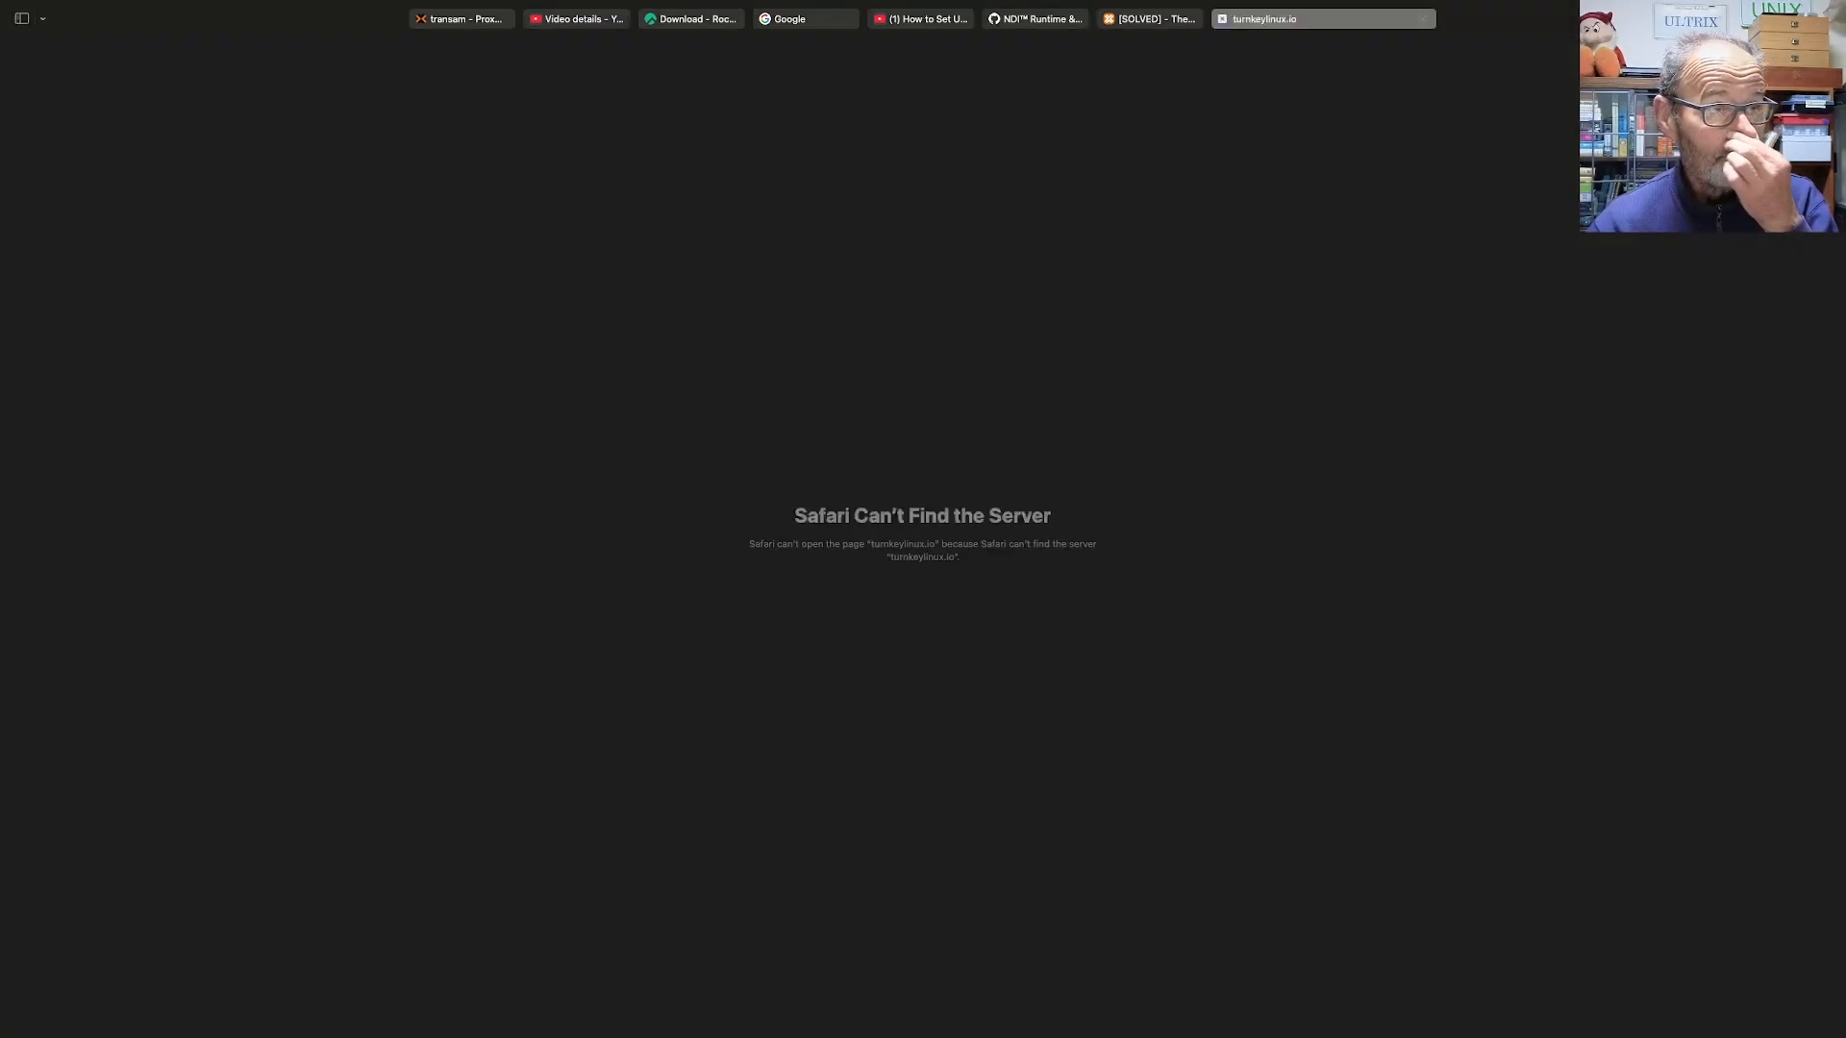
# Correct the web address to turnkeylinux.org and load the site.
pyautogui.click(1306, 20)
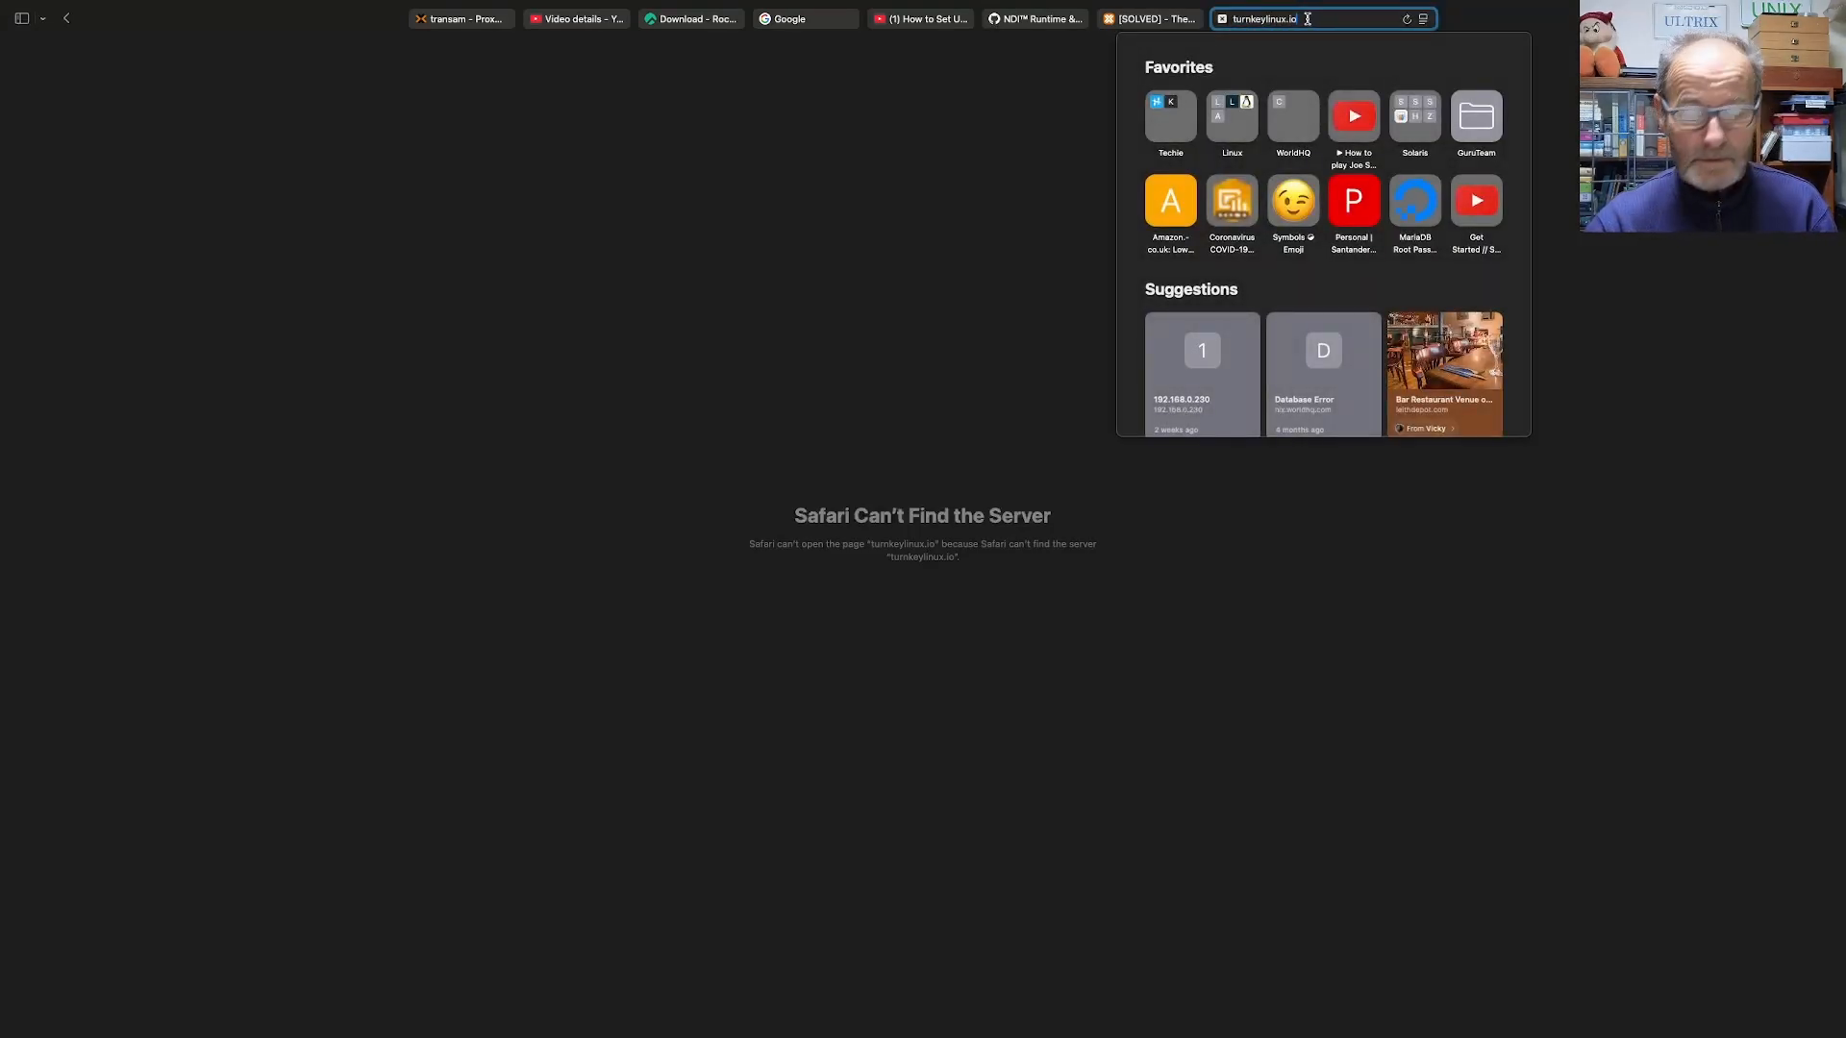
pyautogui.press('BackSpace')
pyautogui.press('BackSpace')
pyautogui.write('org')
pyautogui.press('Return')
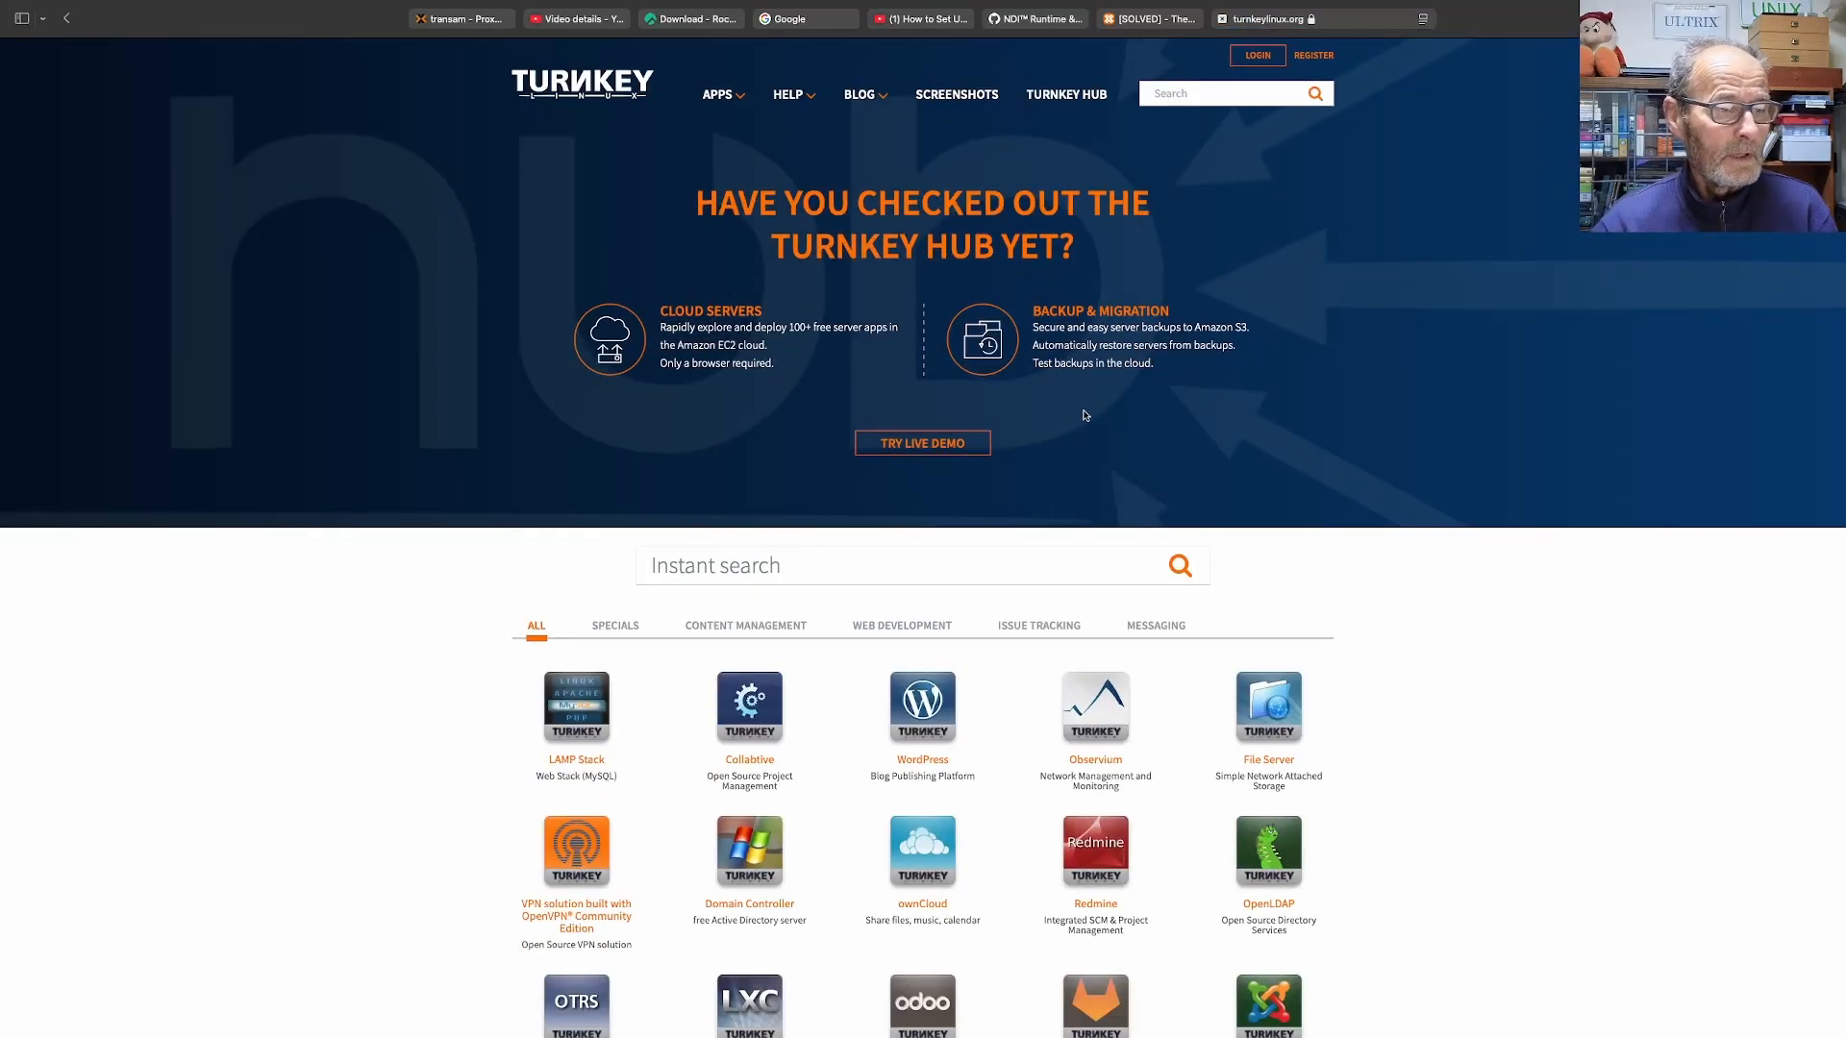
# Look through the first page of the TurnKey appliance catalogue and the supported platforms, and open the catalogue's second page.
pyautogui.scroll(-4, 1118, 457)
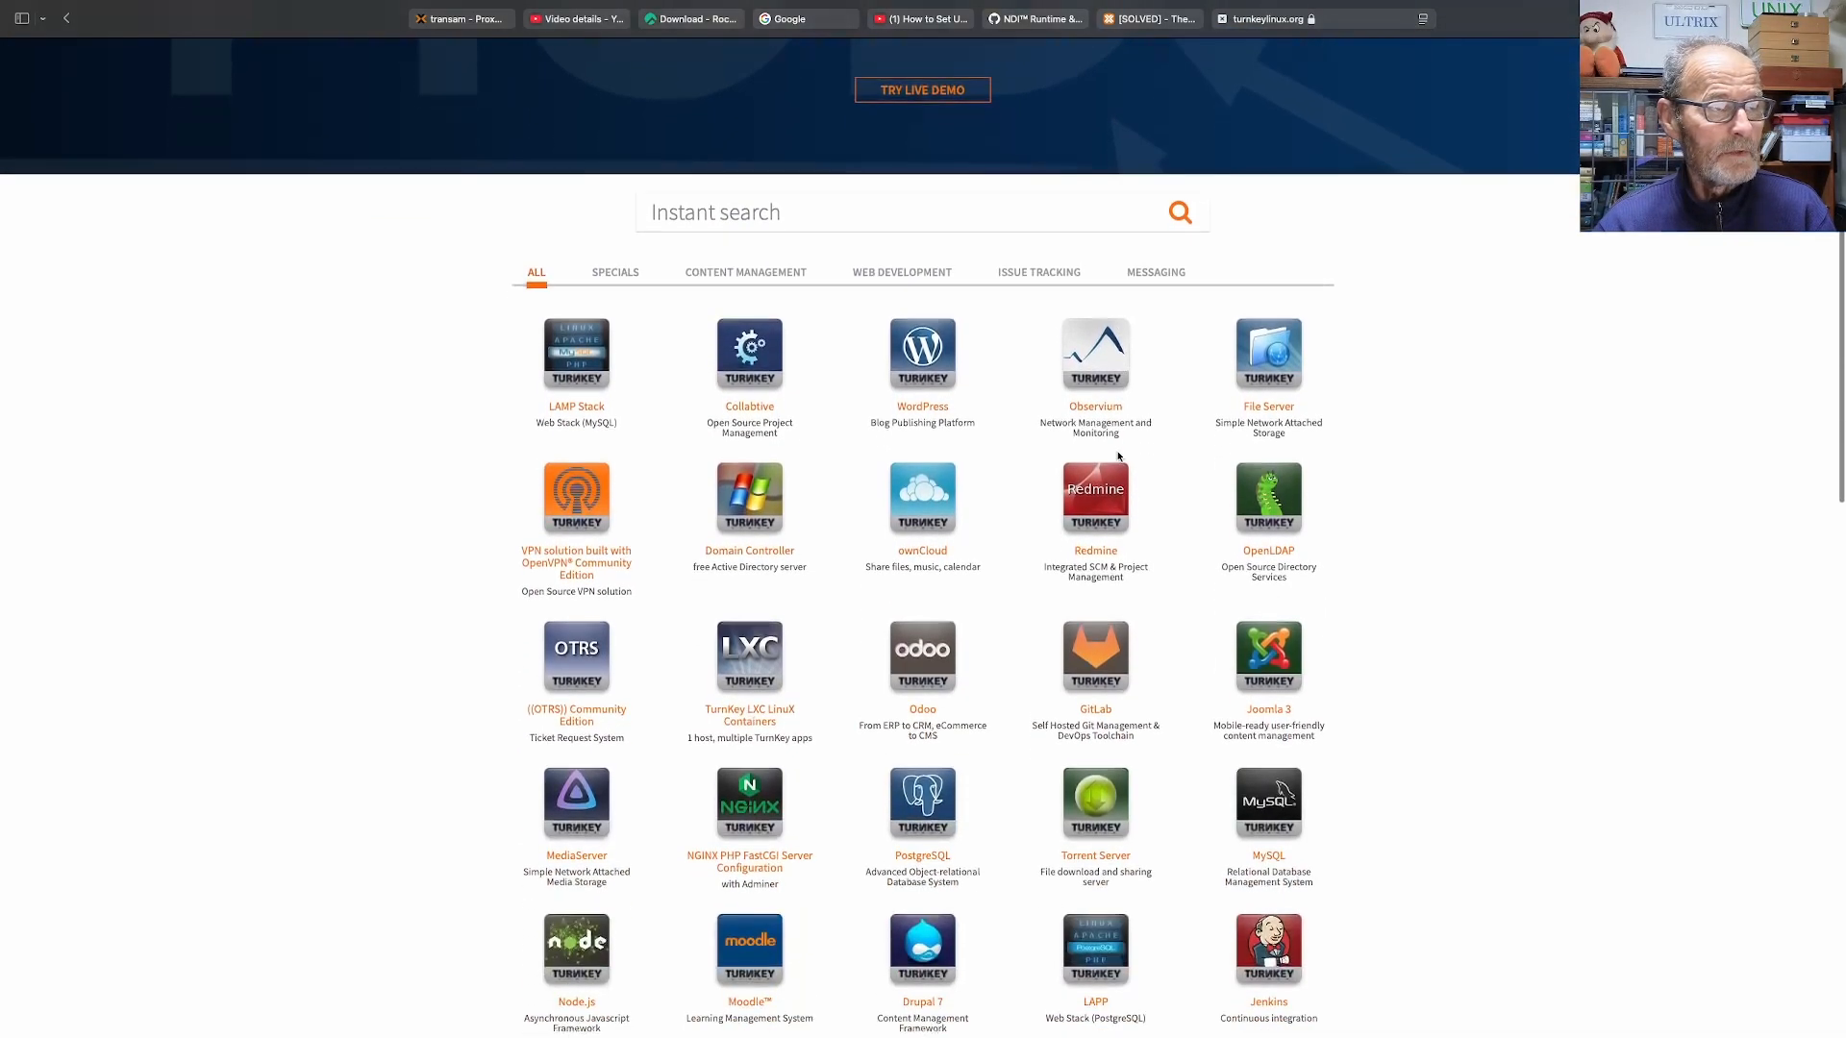
pyautogui.scroll(-7, 1118, 457)
pyautogui.scroll(3, 1118, 456)
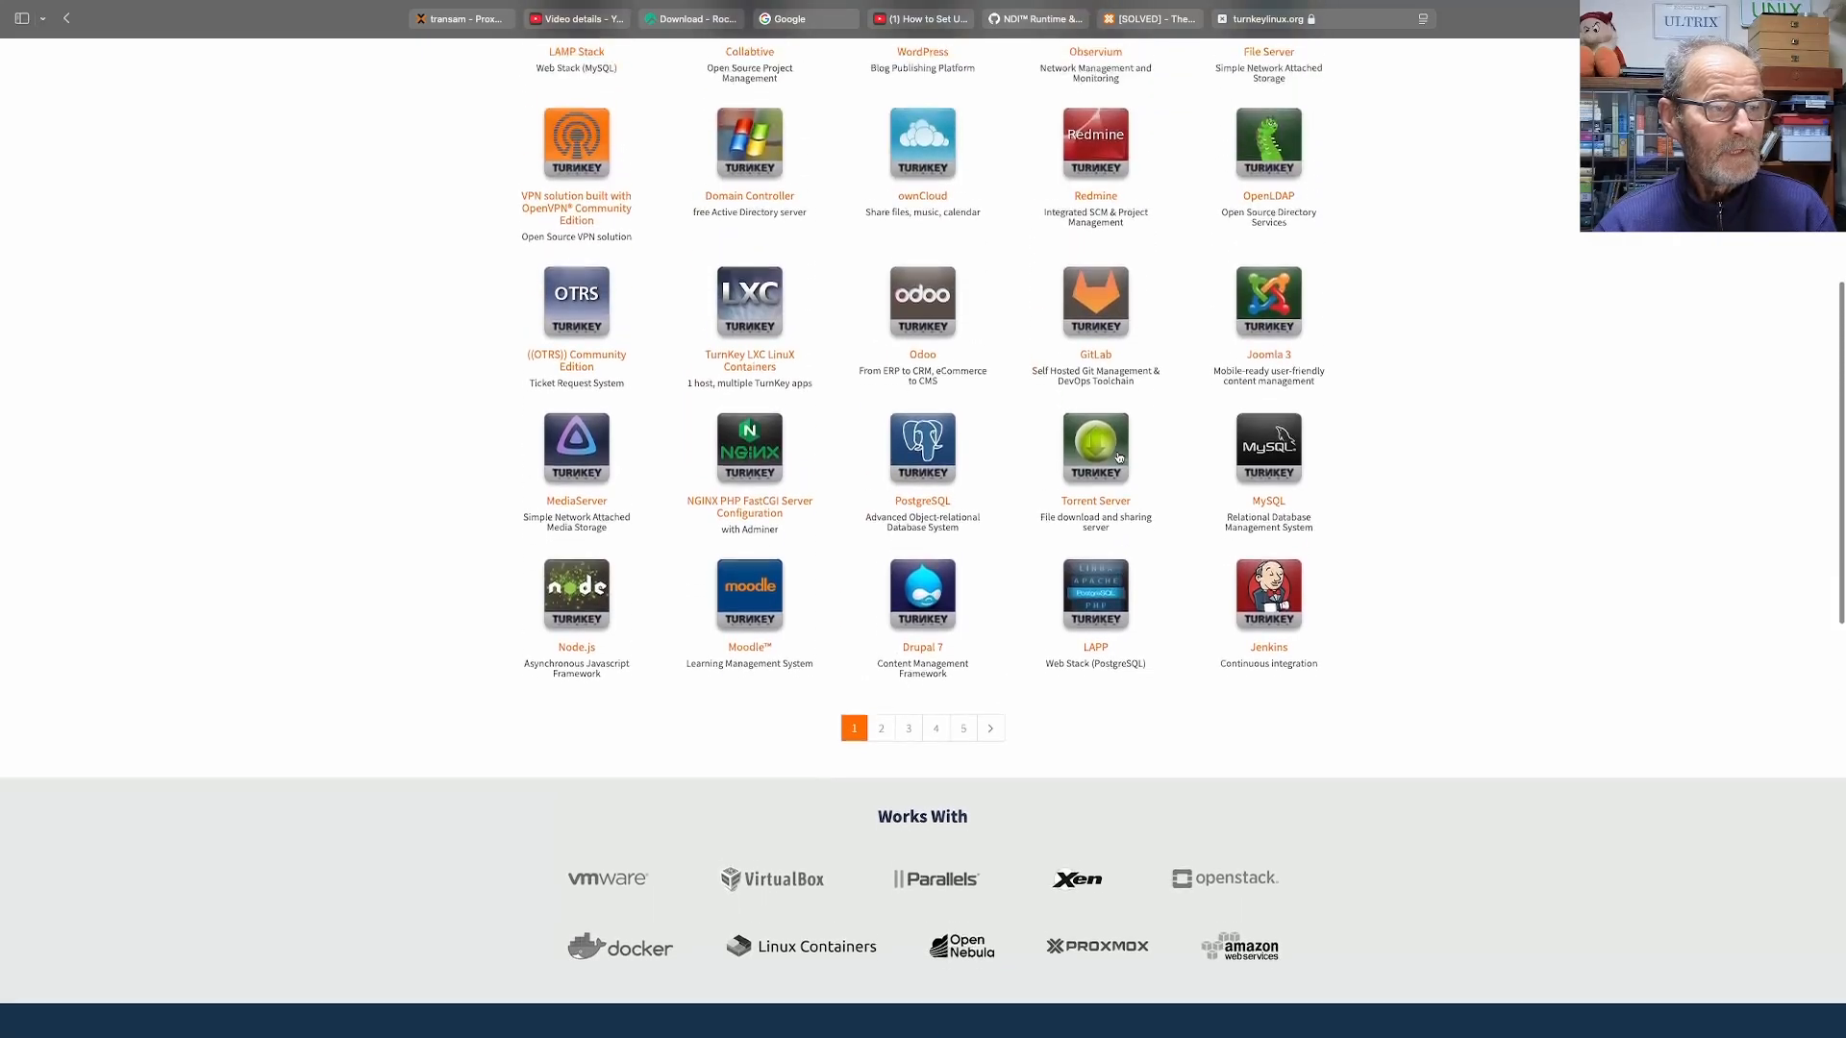
pyautogui.scroll(4, 1118, 457)
pyautogui.scroll(-6, 1106, 460)
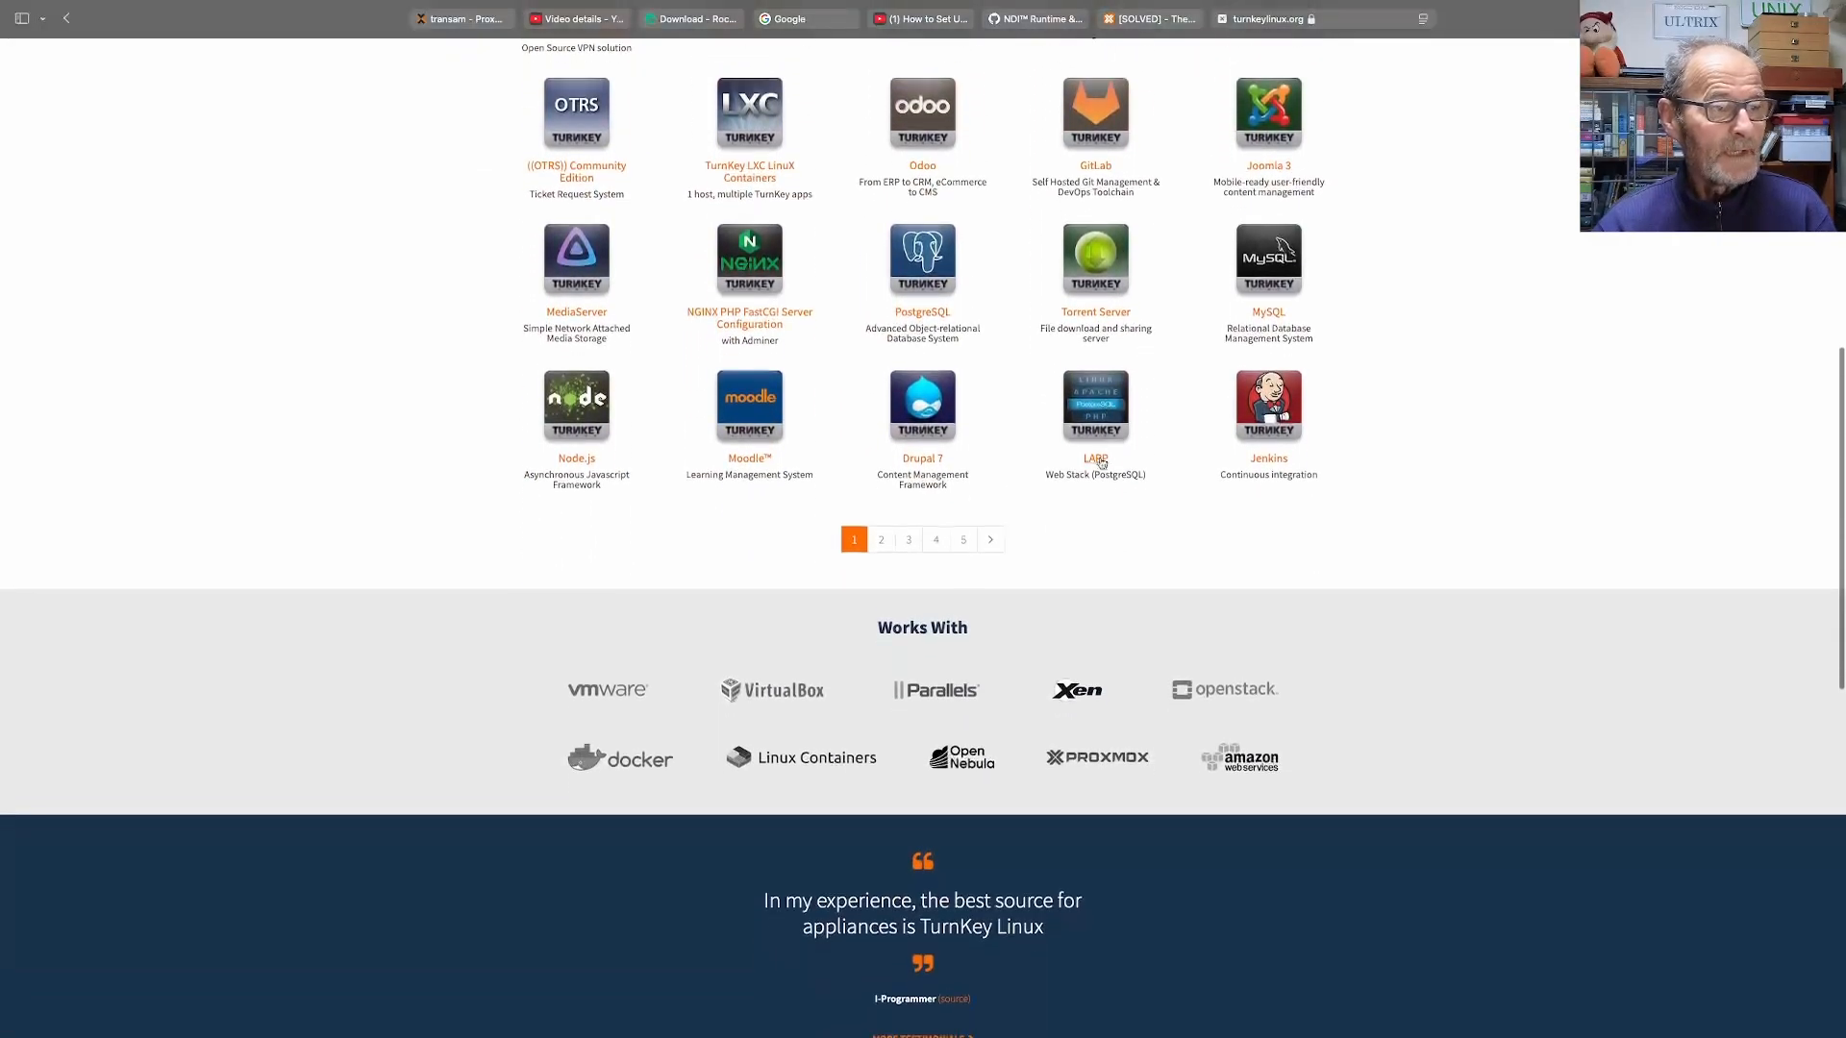
pyautogui.scroll(6, 1101, 463)
pyautogui.scroll(-9, 1057, 404)
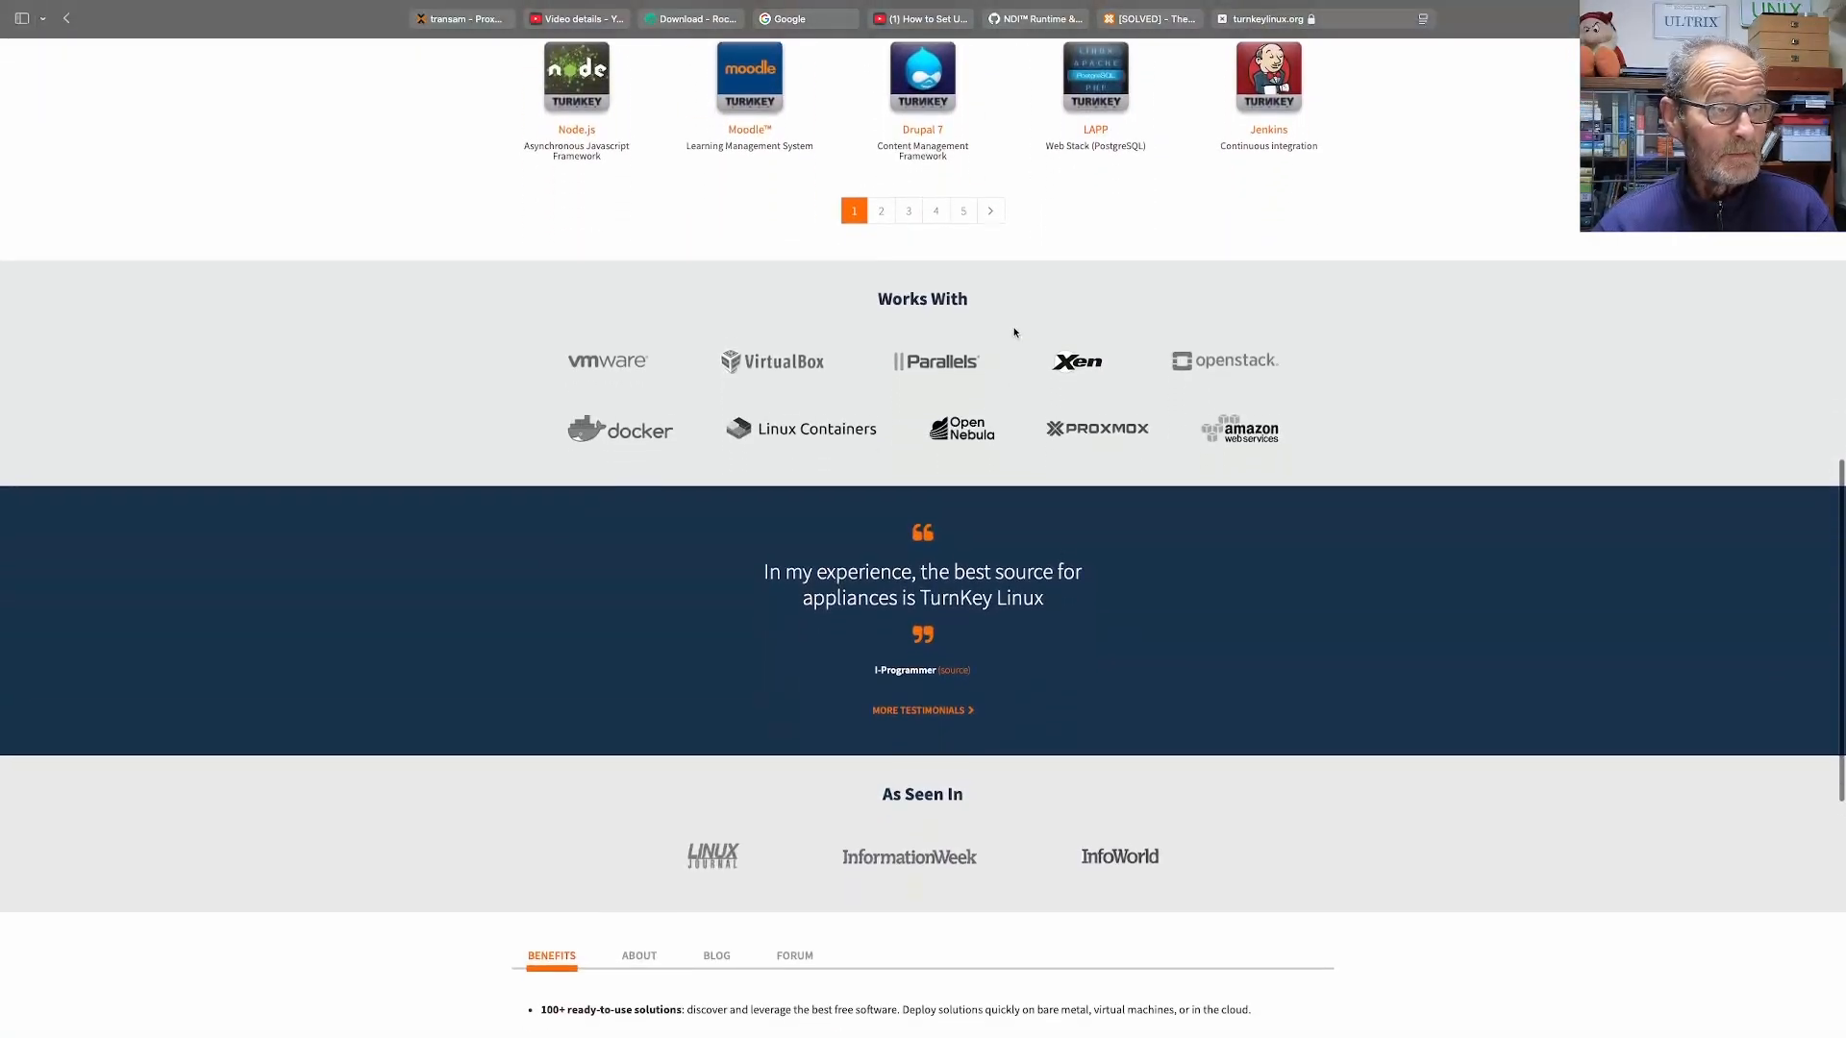
pyautogui.scroll(-1, 1015, 331)
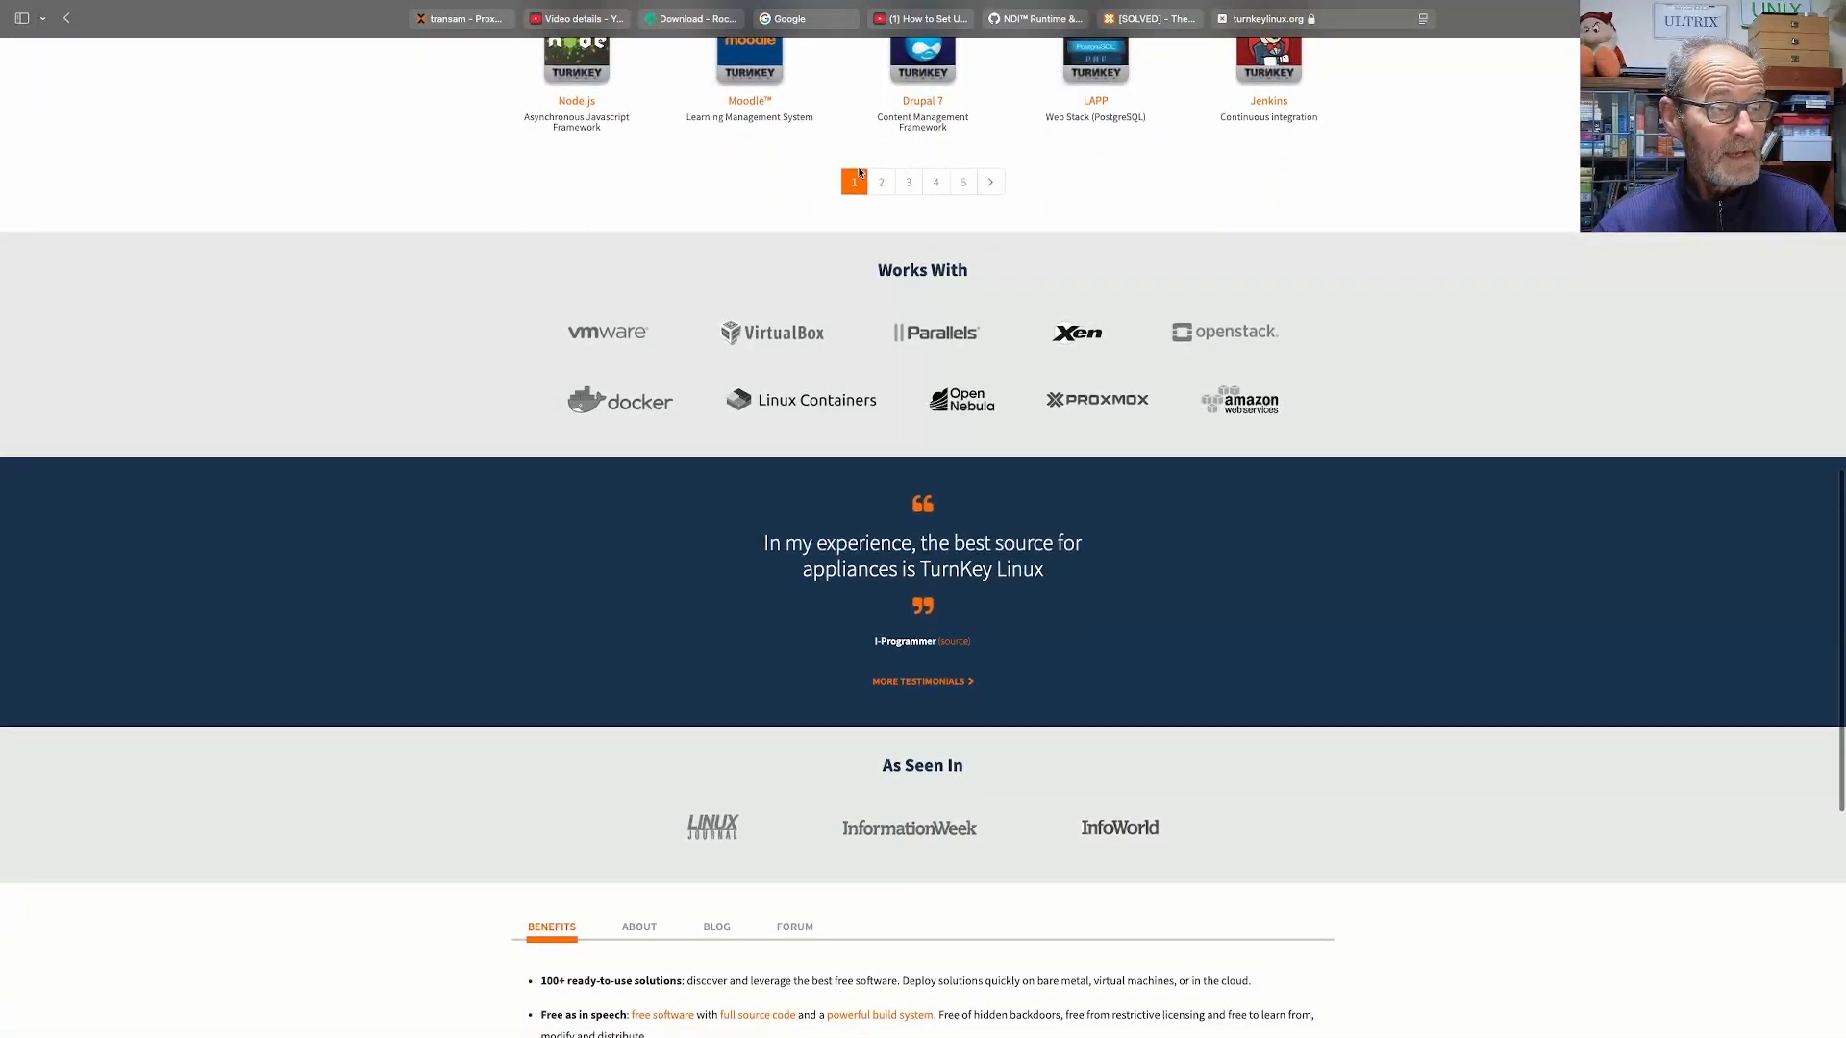
pyautogui.click(991, 183)
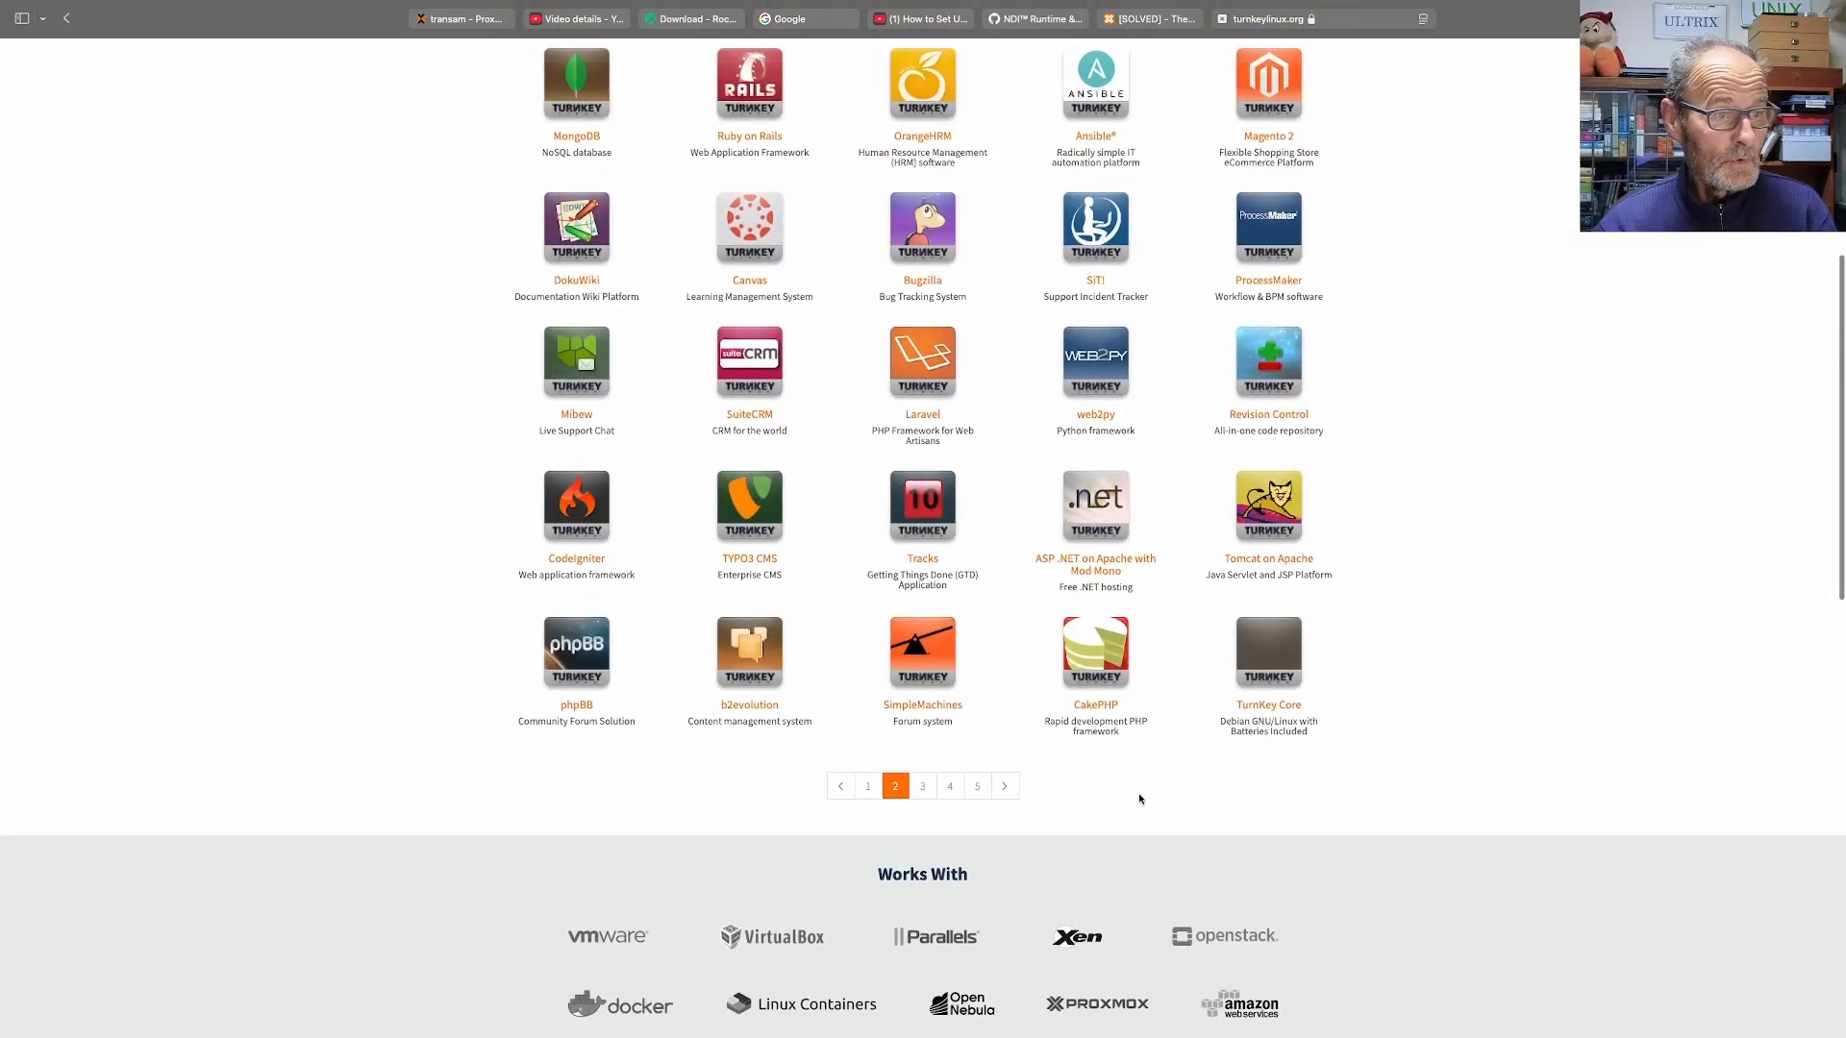